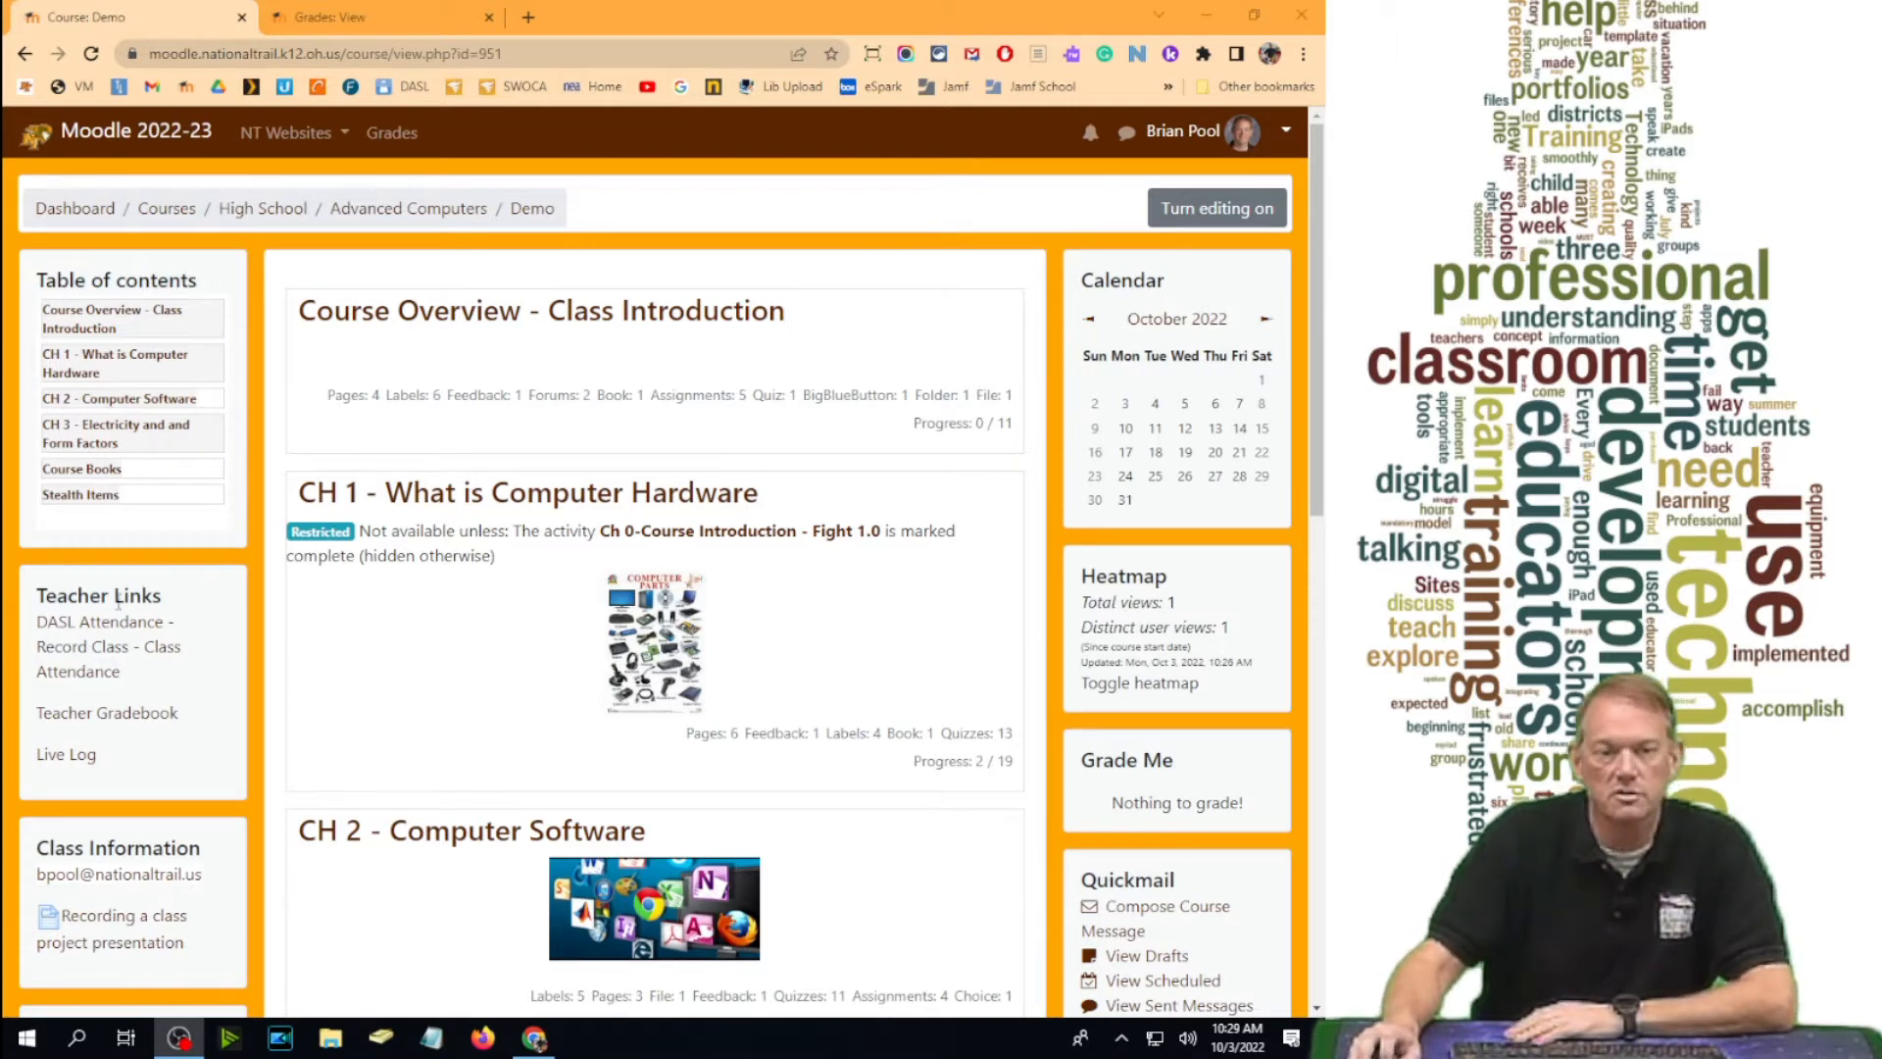
Open the gradebook setup of the Demo course and look over its list of grade items.
scroll(64, 647, down, 5)
scroll(62, 657, down, 3)
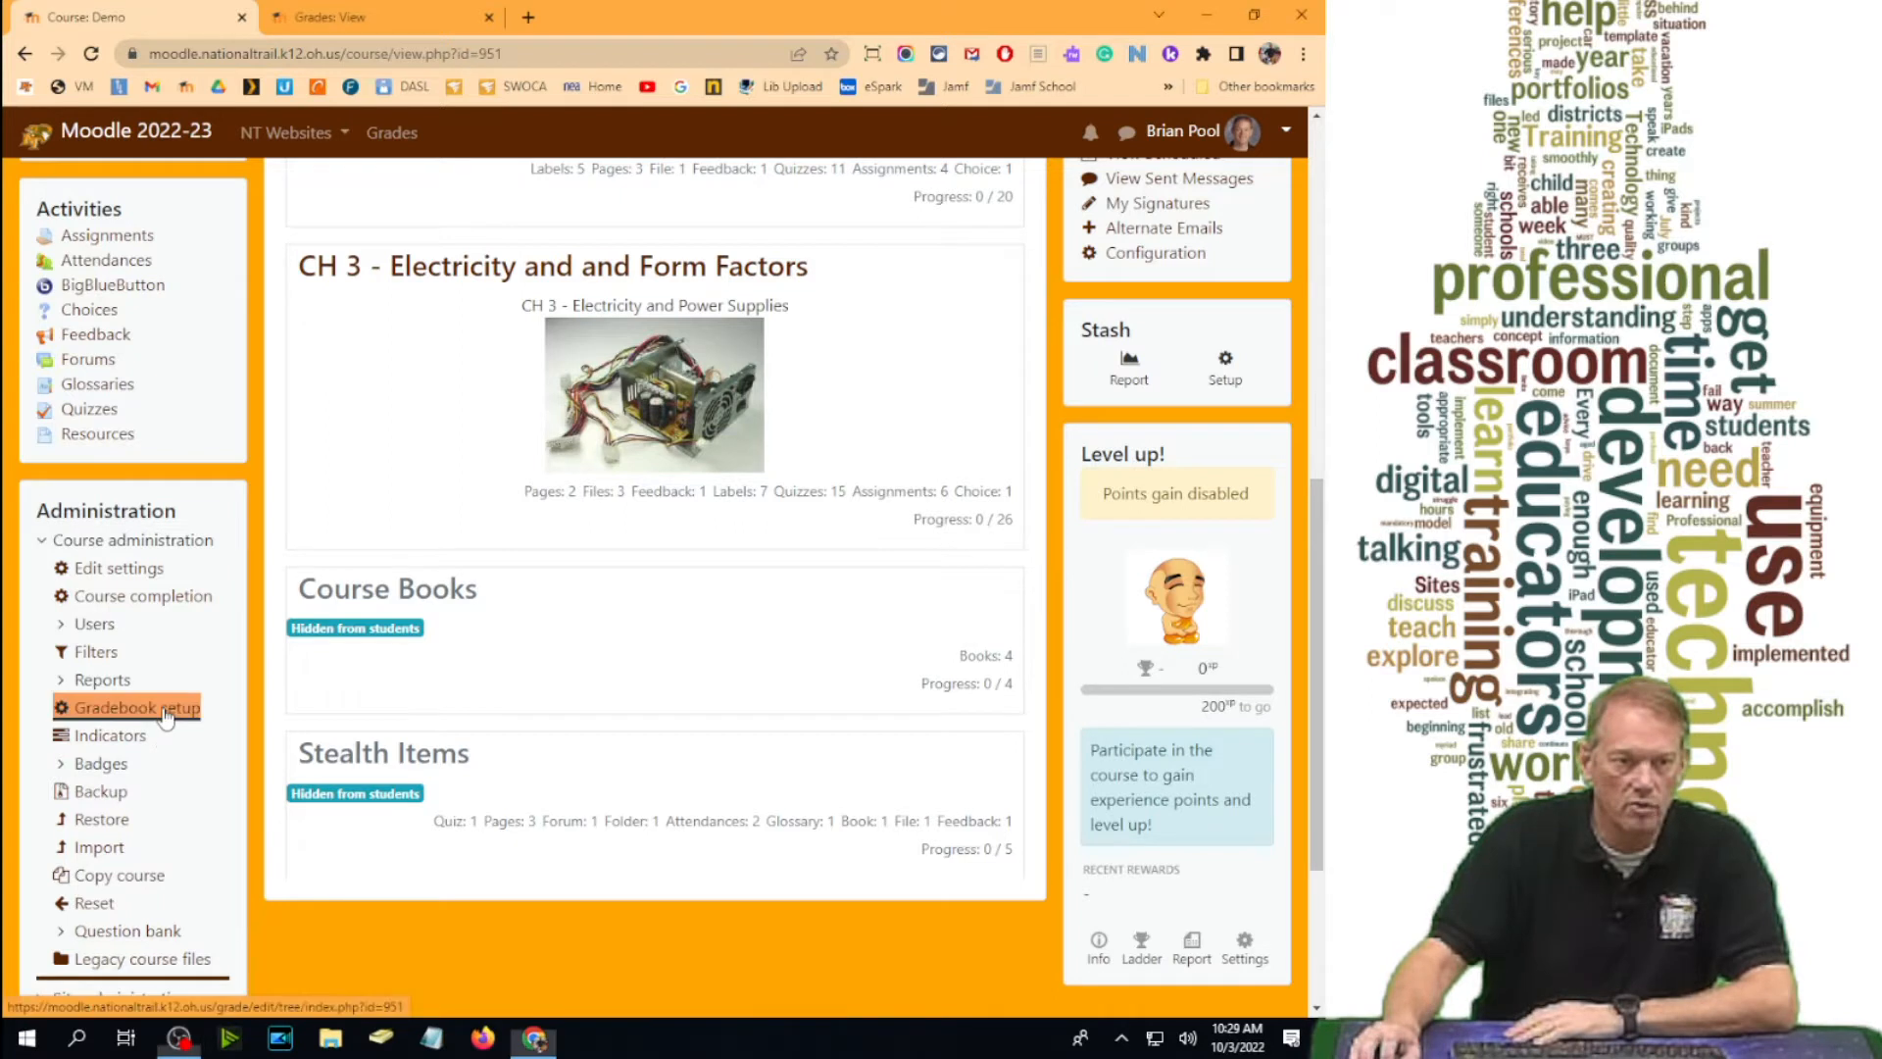
click(147, 707)
scroll(686, 602, down, 20)
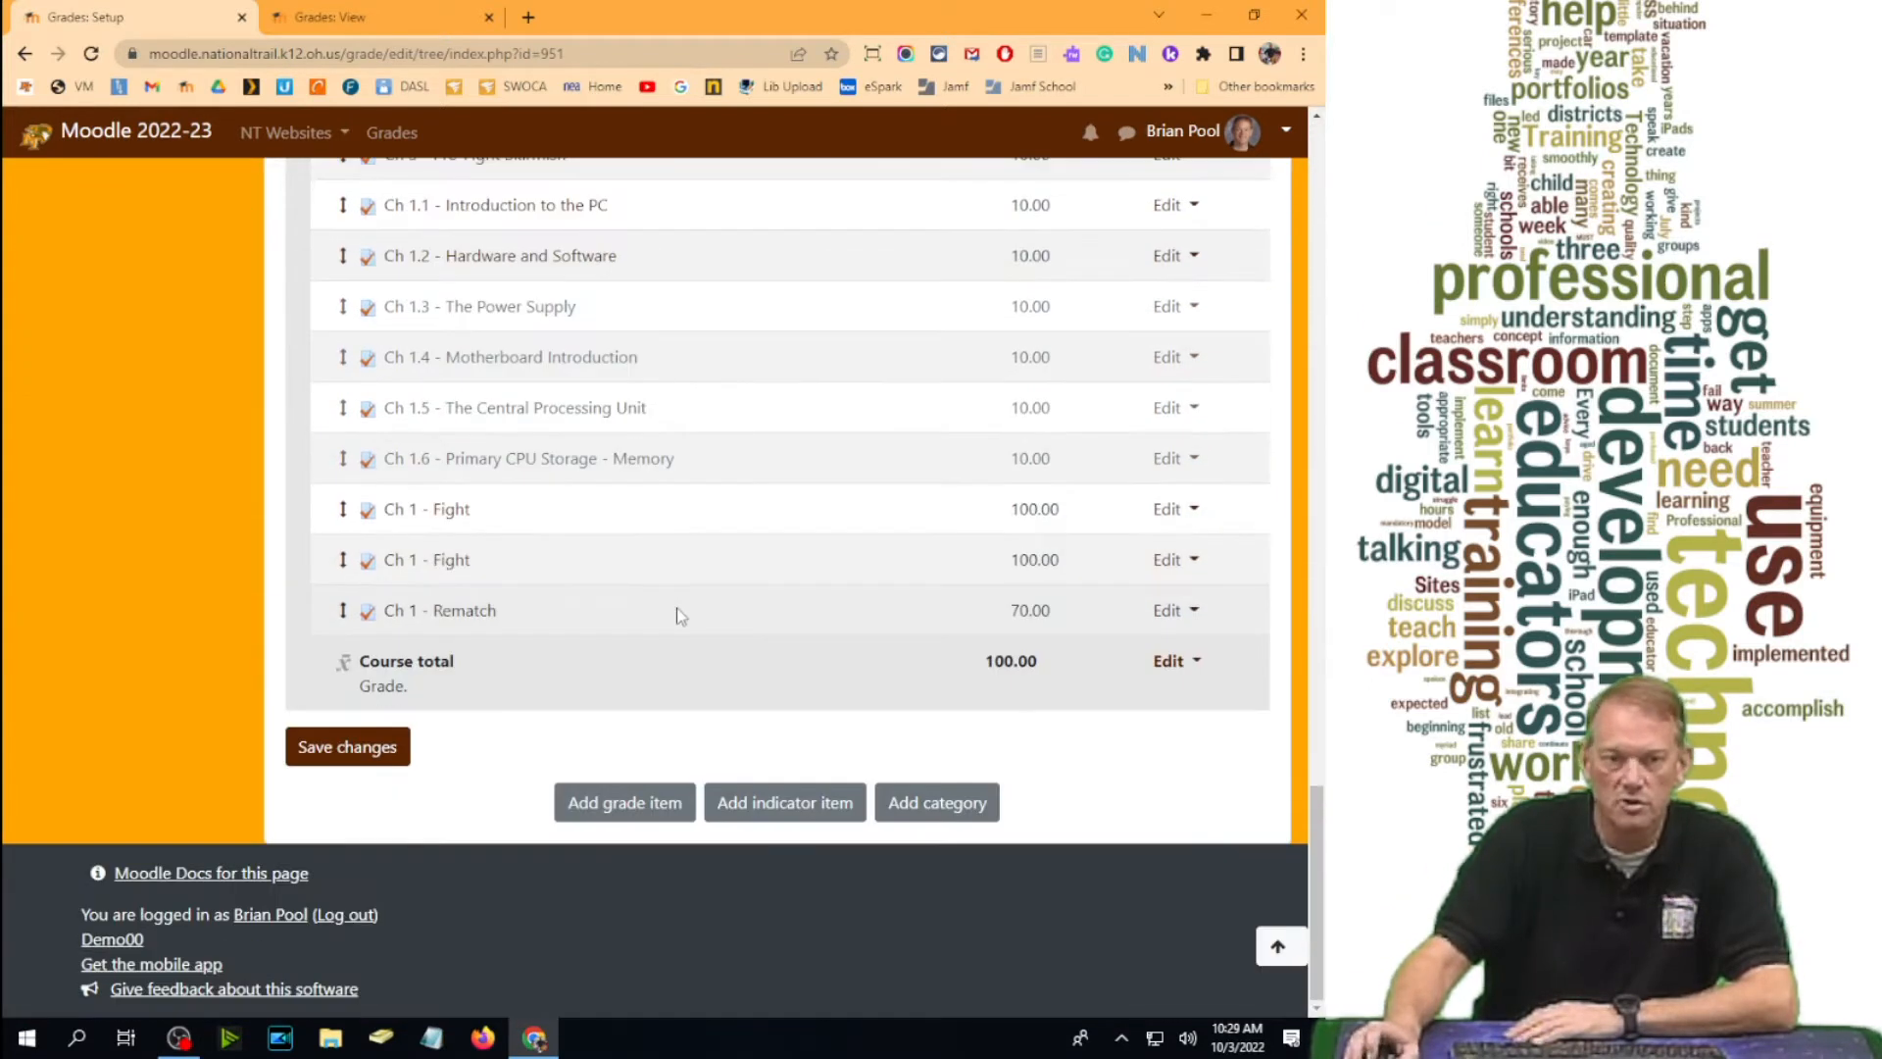
scroll(683, 617, up, 15)
scroll(676, 612, up, 8)
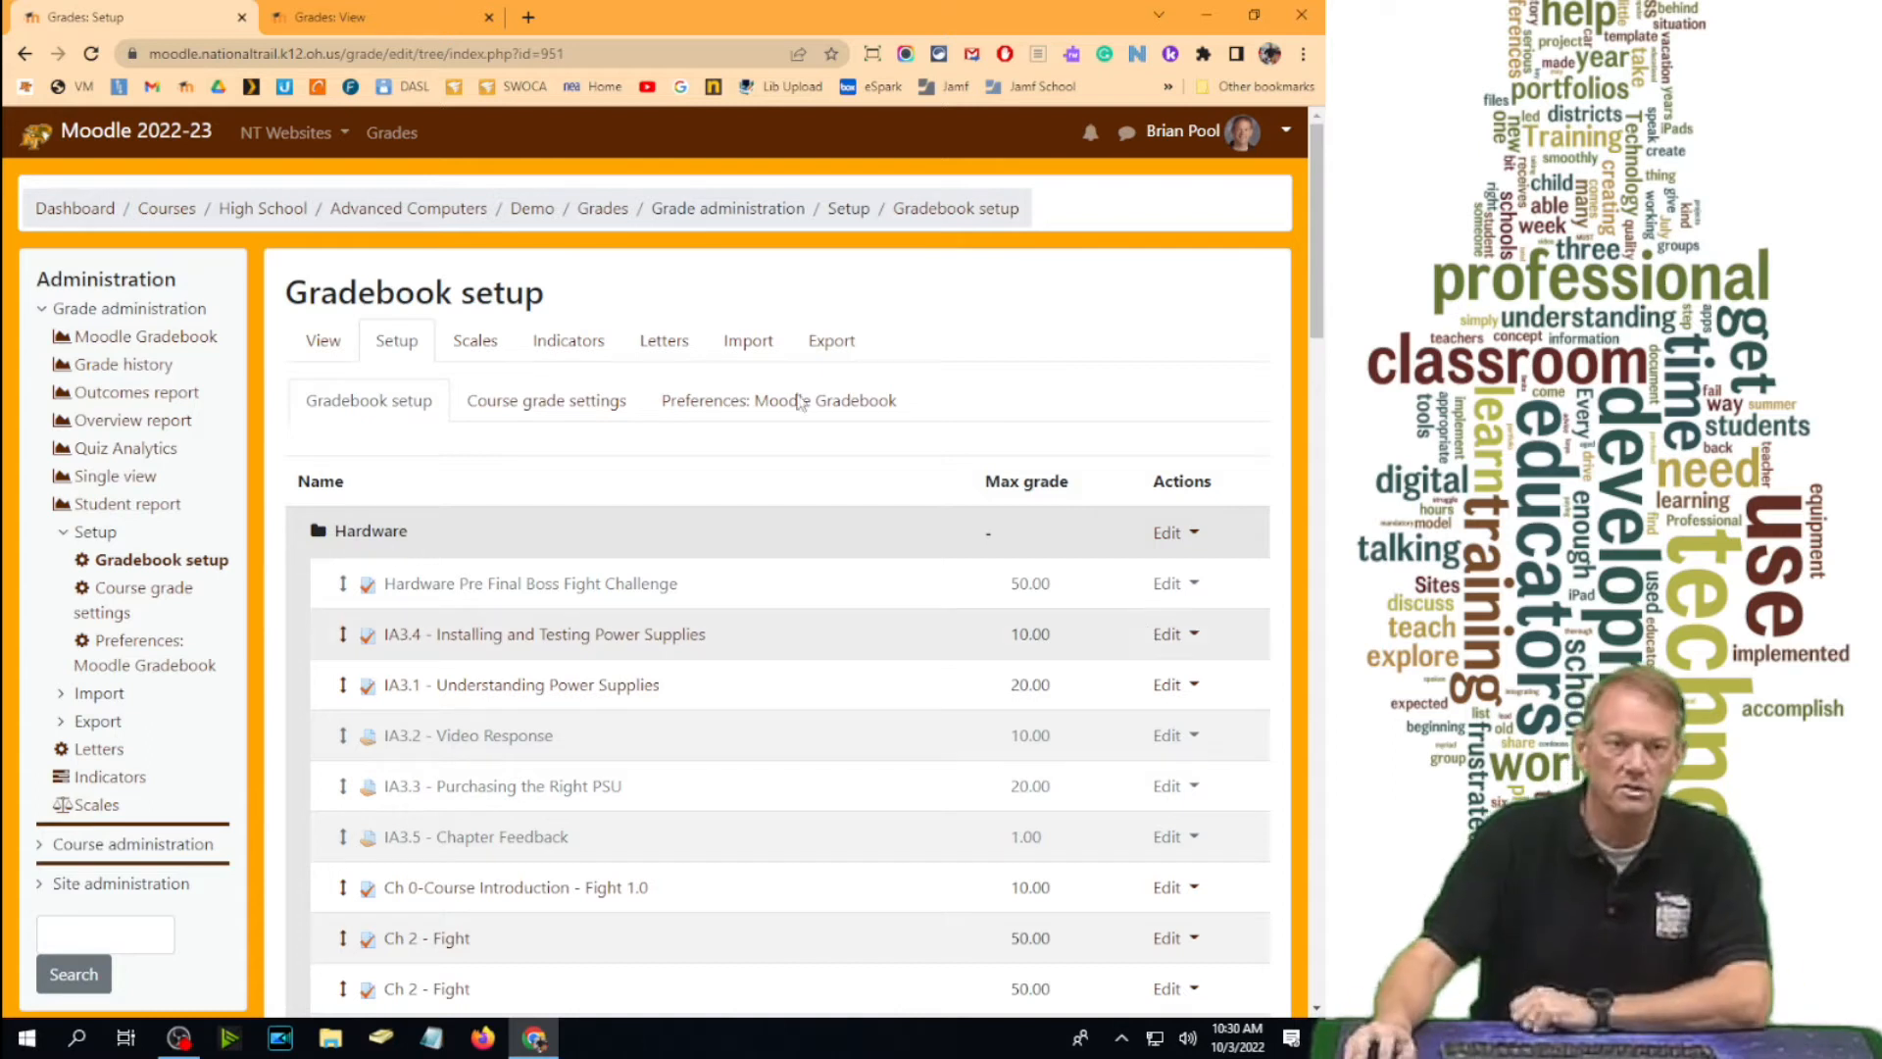
drag(1327, 211, 1328, 78)
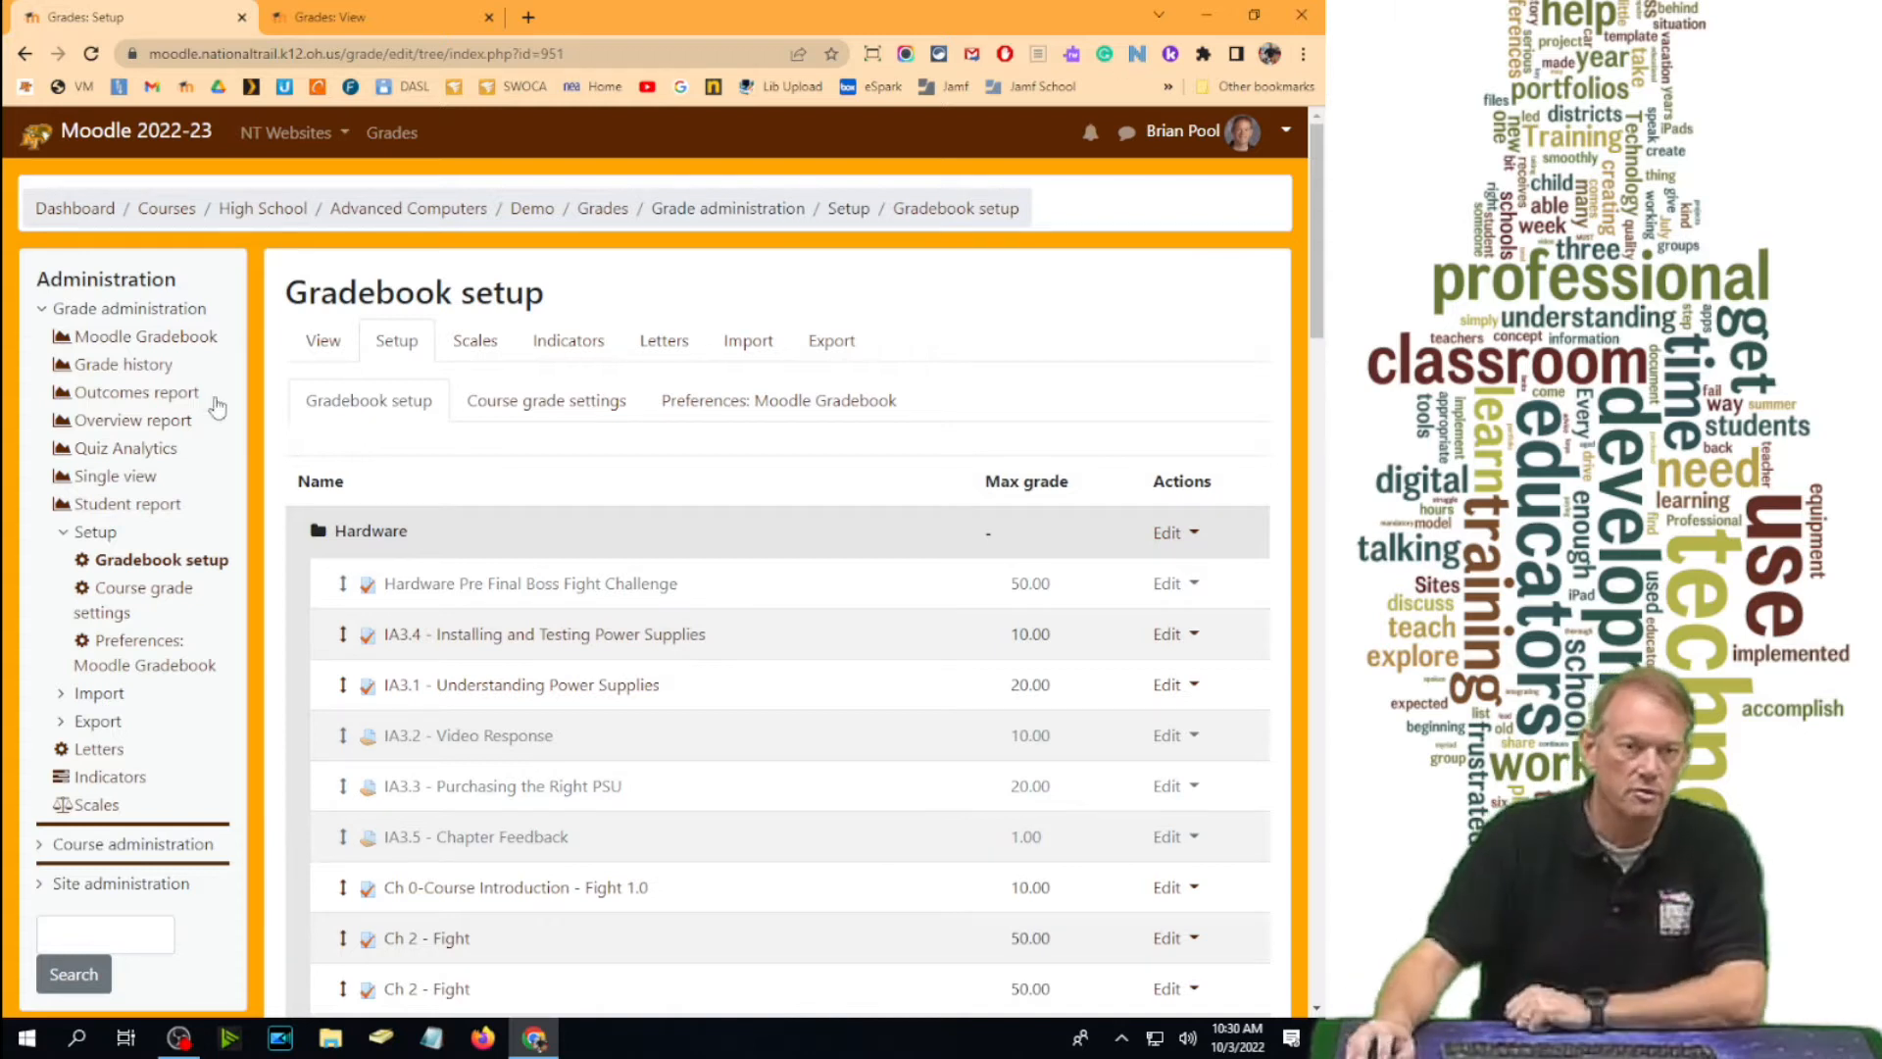
Add a grade category named "1st Quarter" to the gradebook and save it.
drag(1320, 169, 1320, 848)
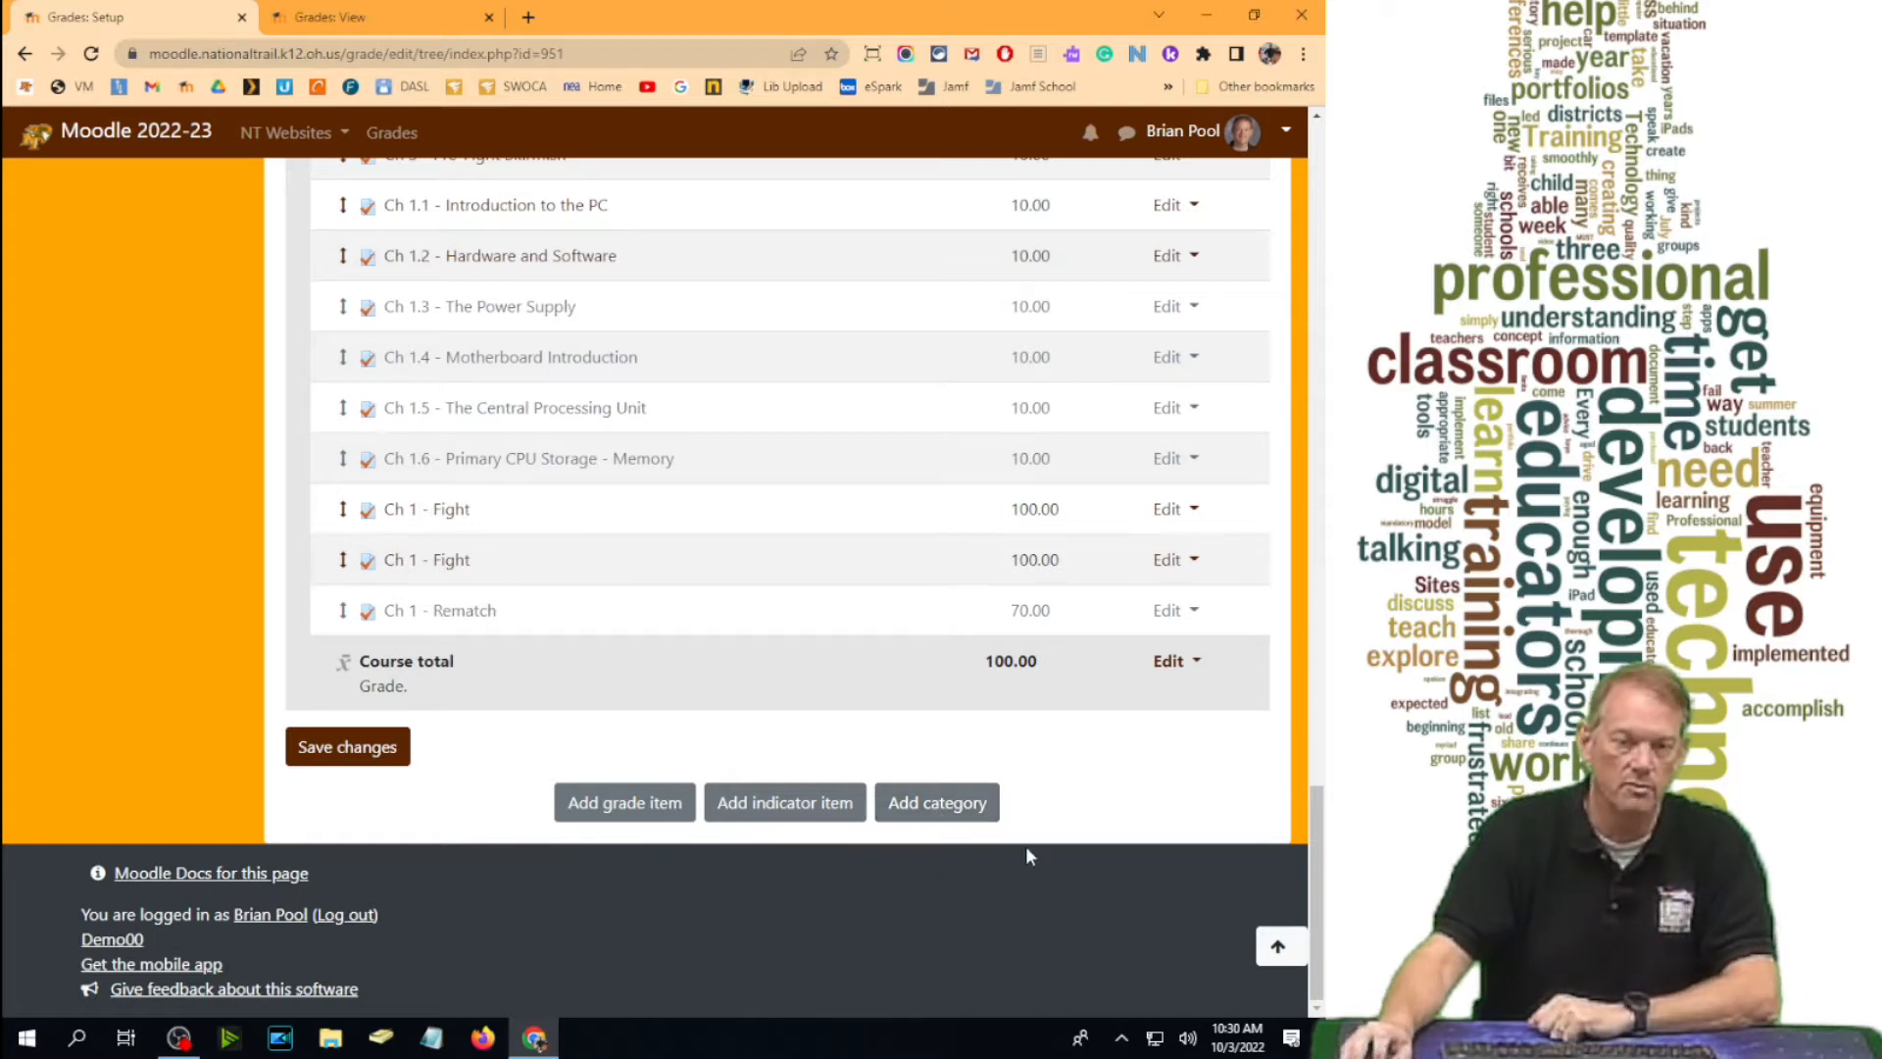
click(940, 796)
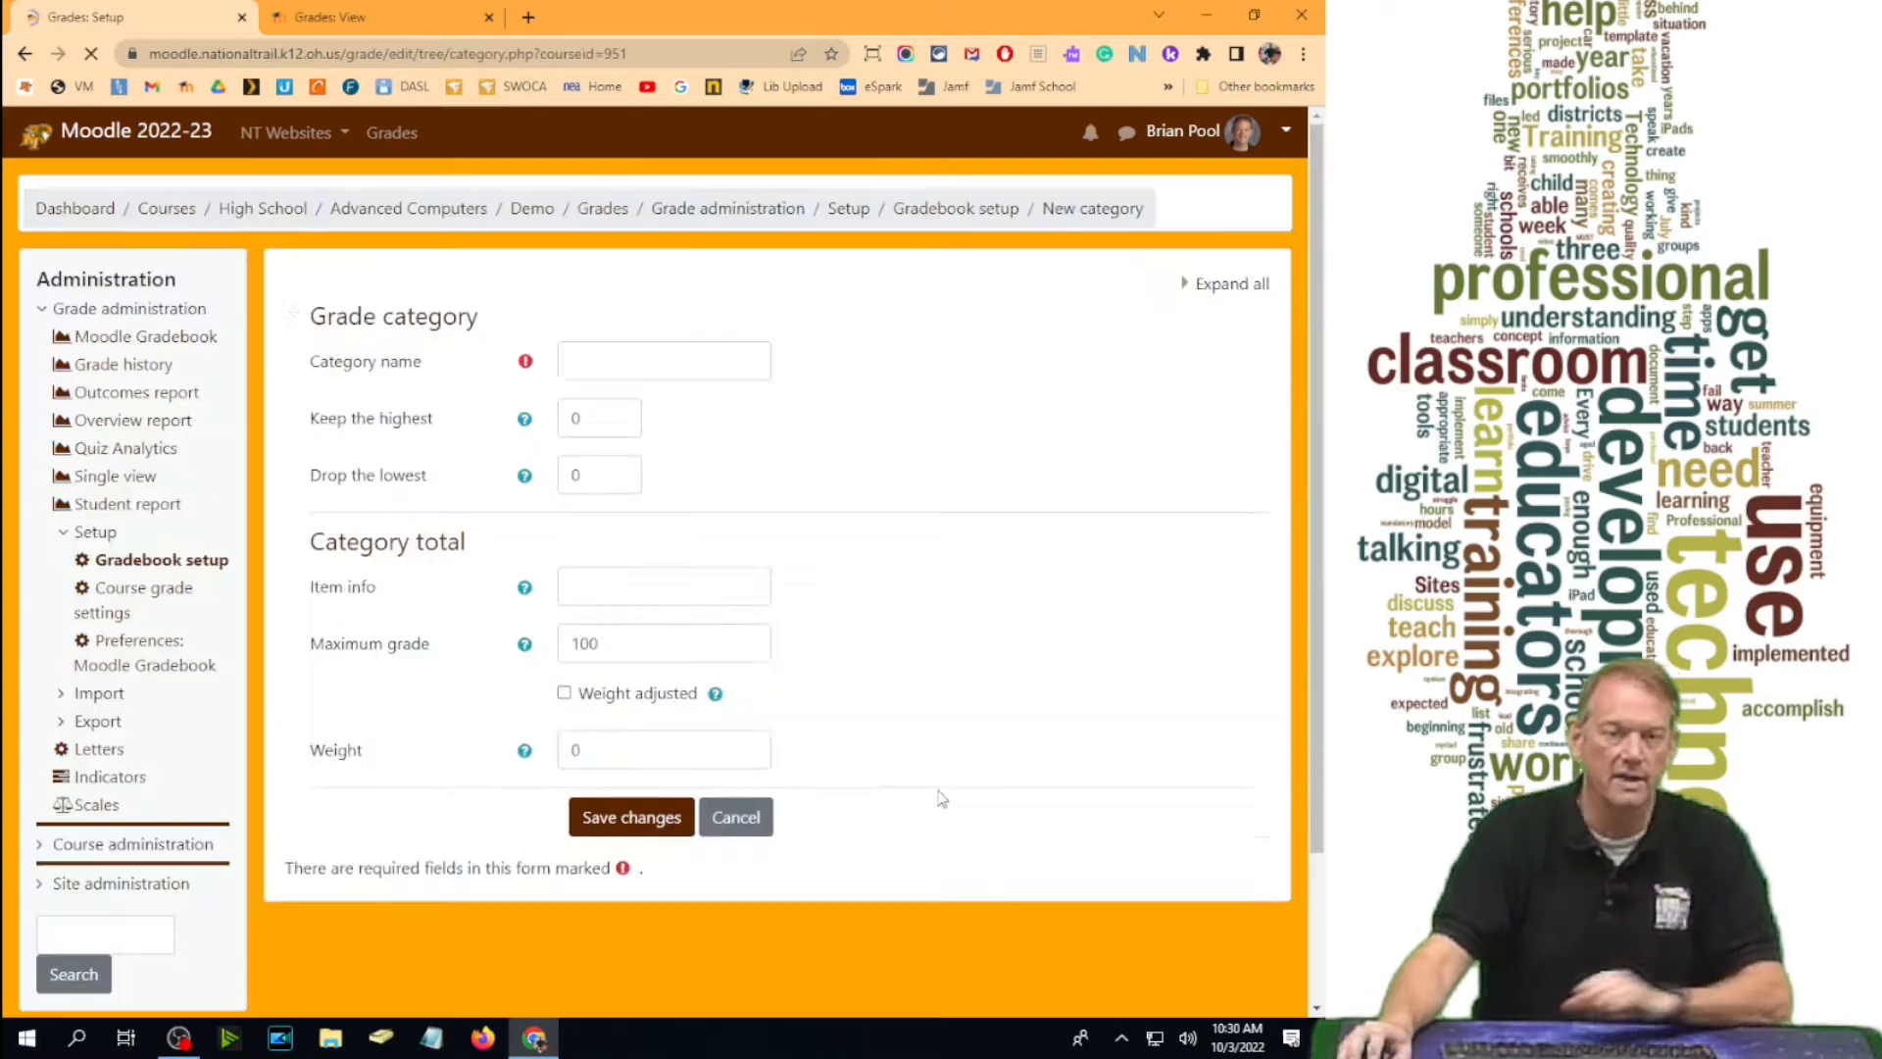
click(599, 362)
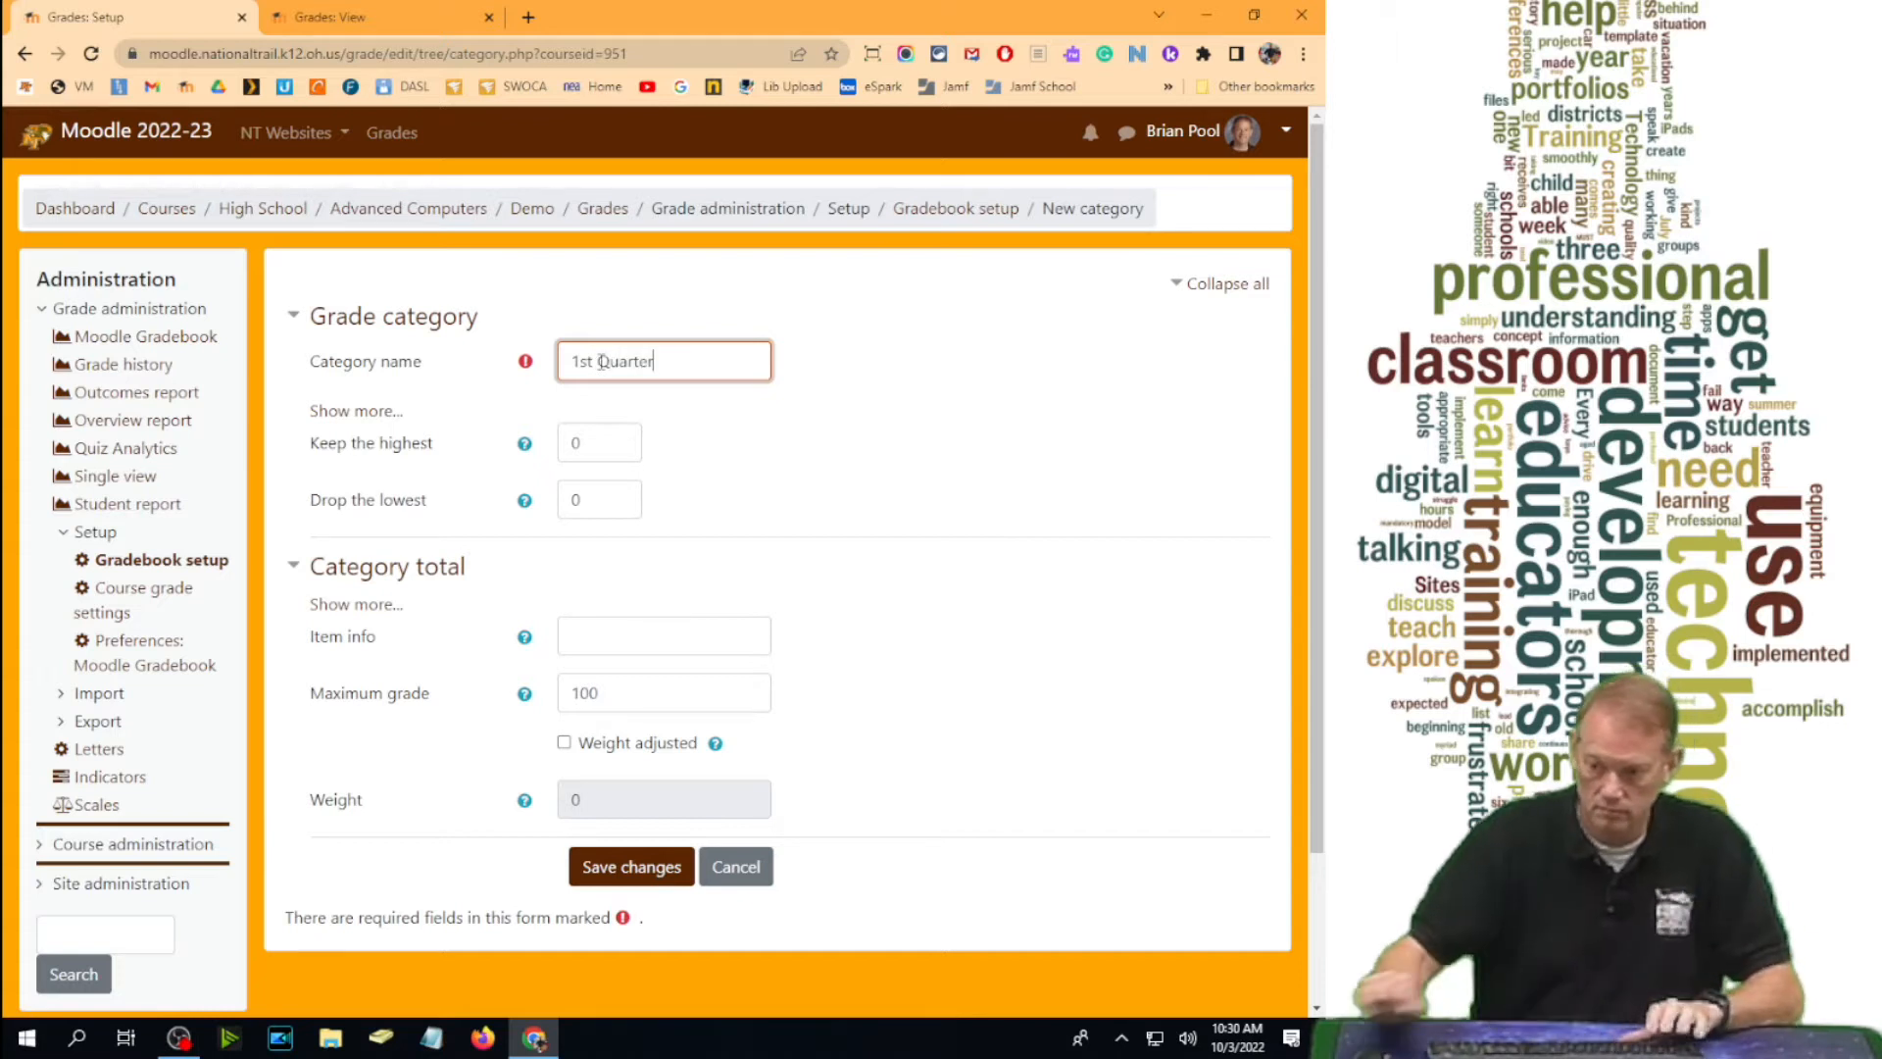
click(631, 866)
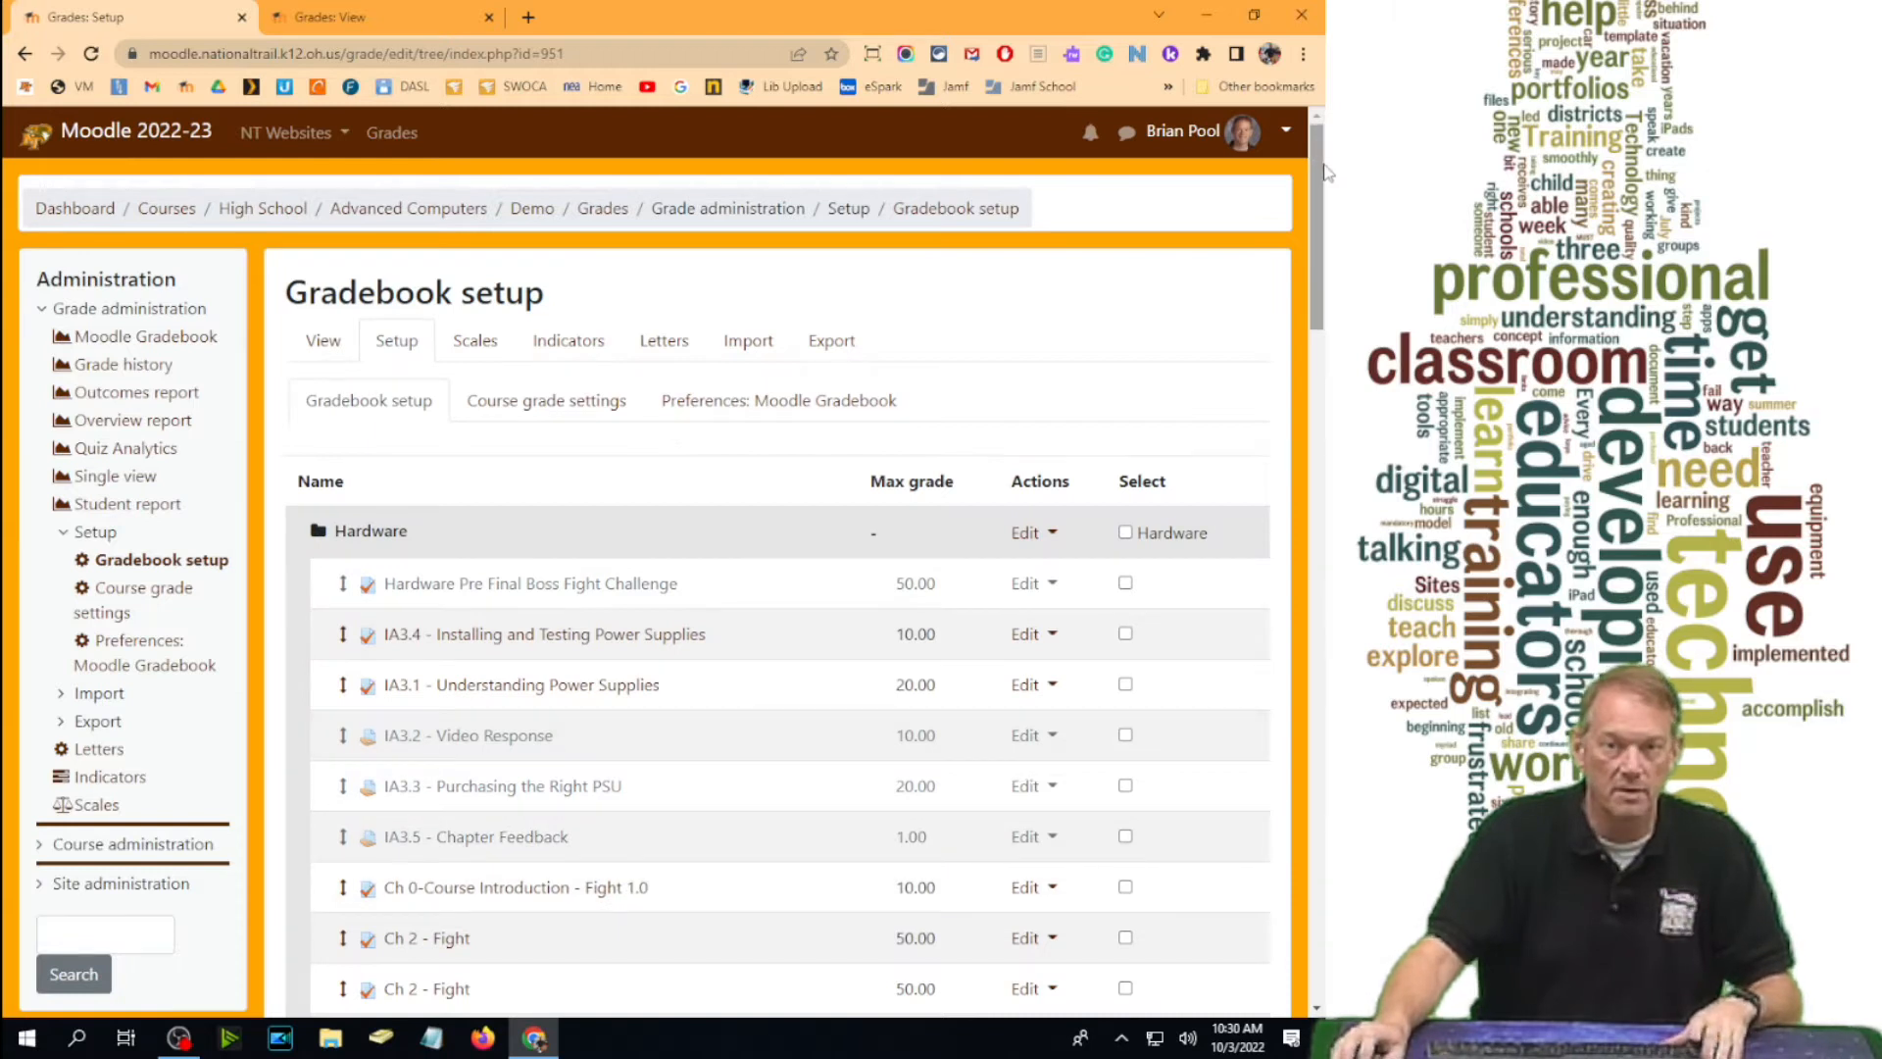
Add another grade category named "2nd Quarter" and save it.
drag(1316, 226, 1316, 896)
click(878, 802)
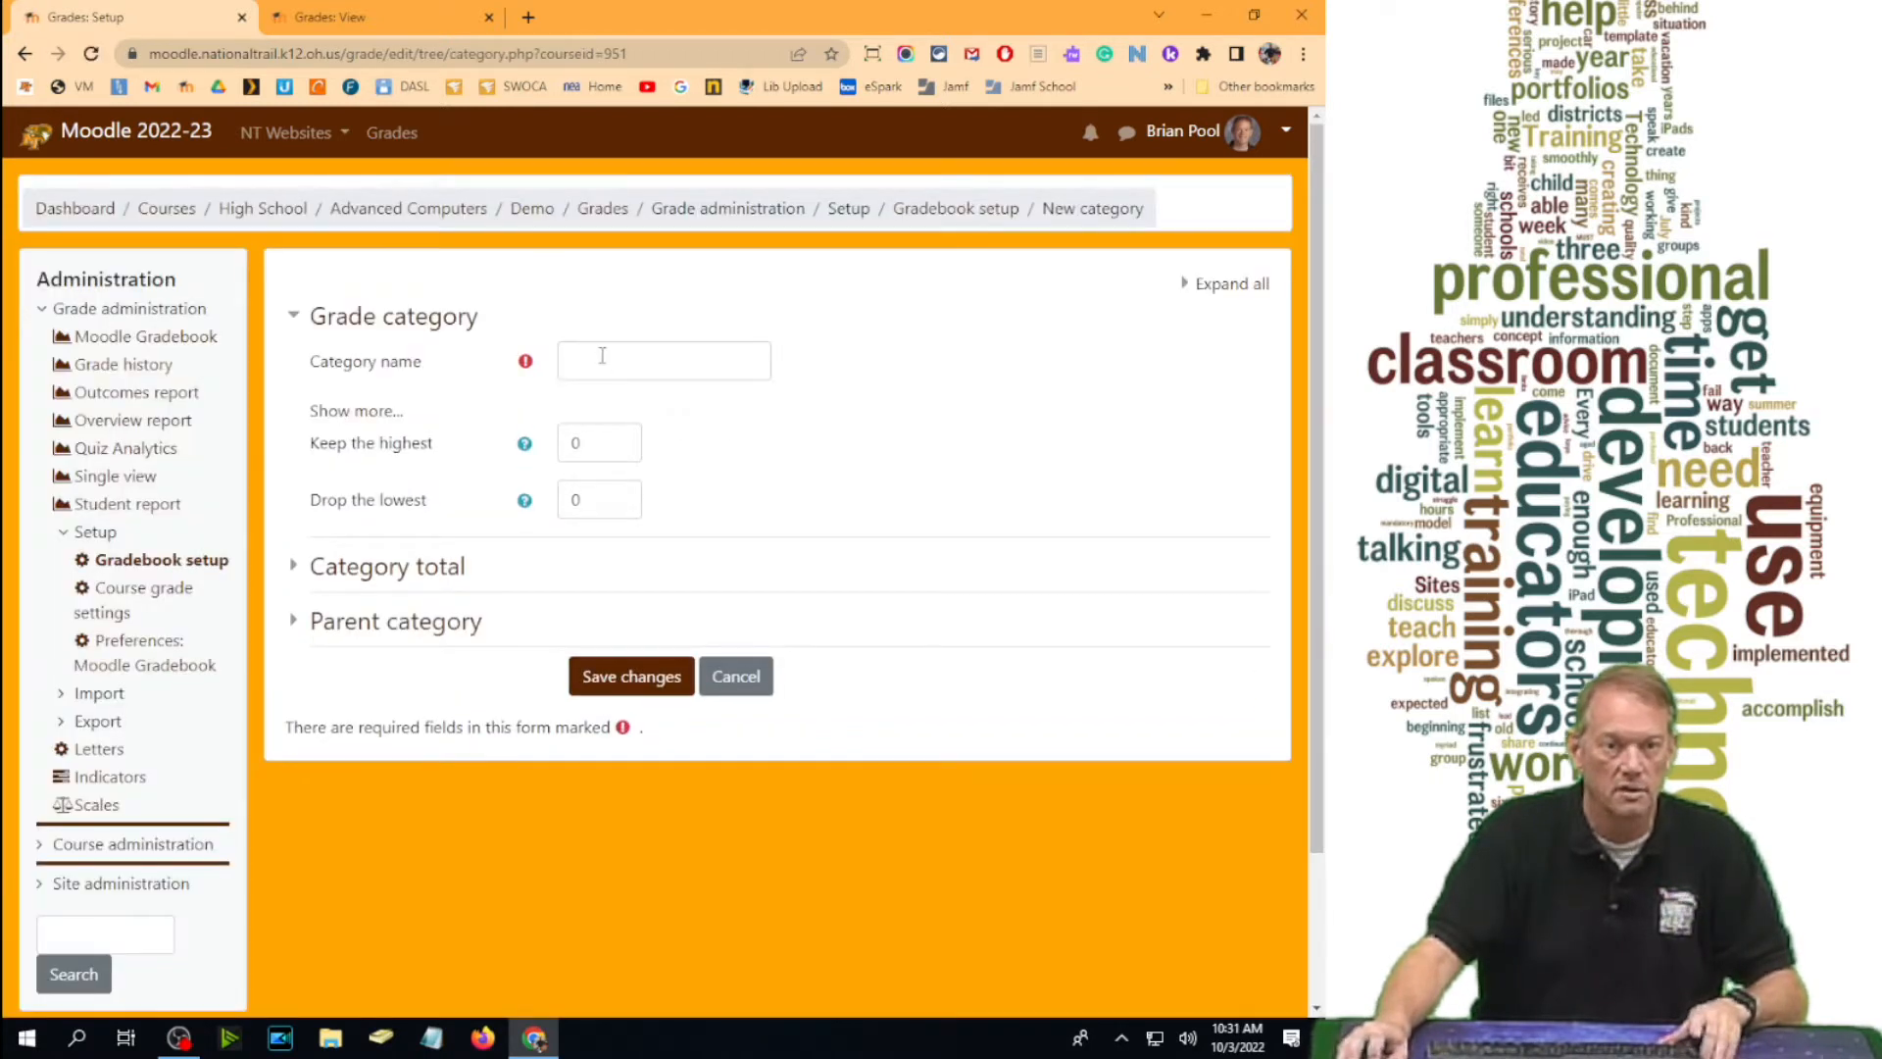
click(599, 353)
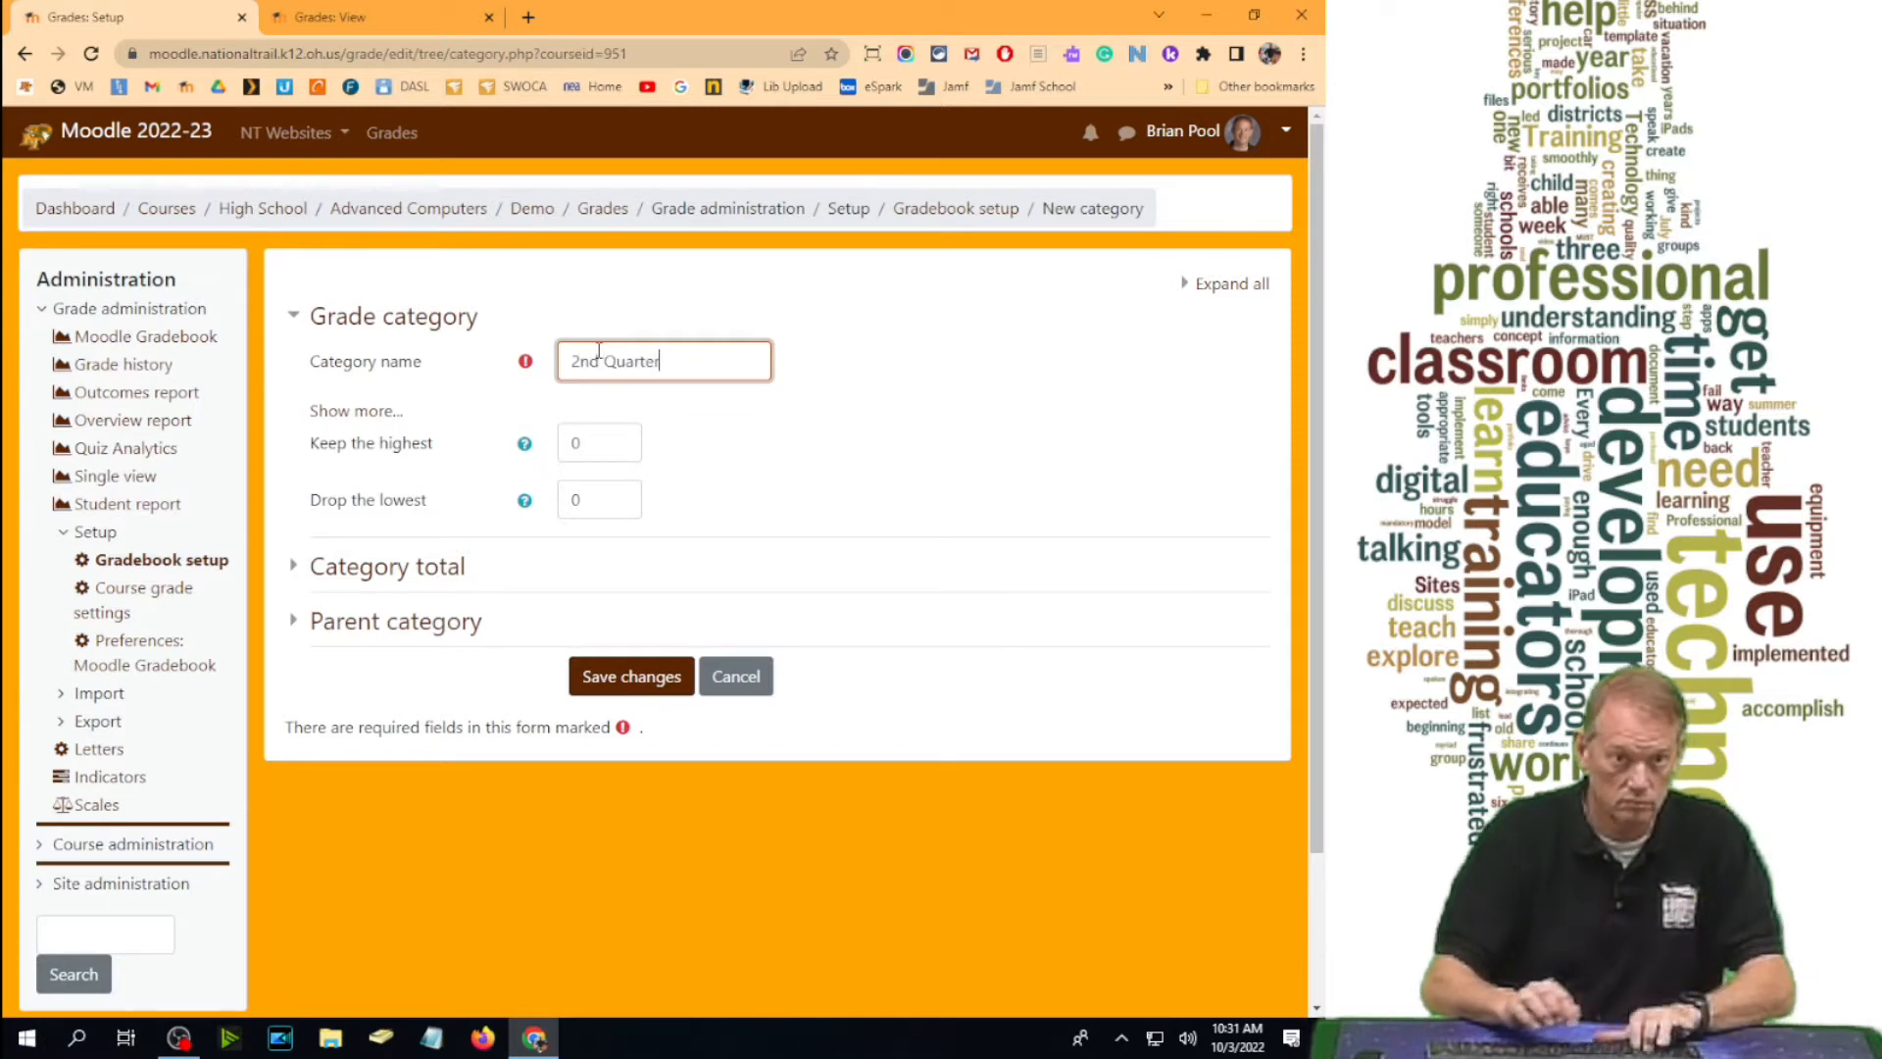
click(631, 676)
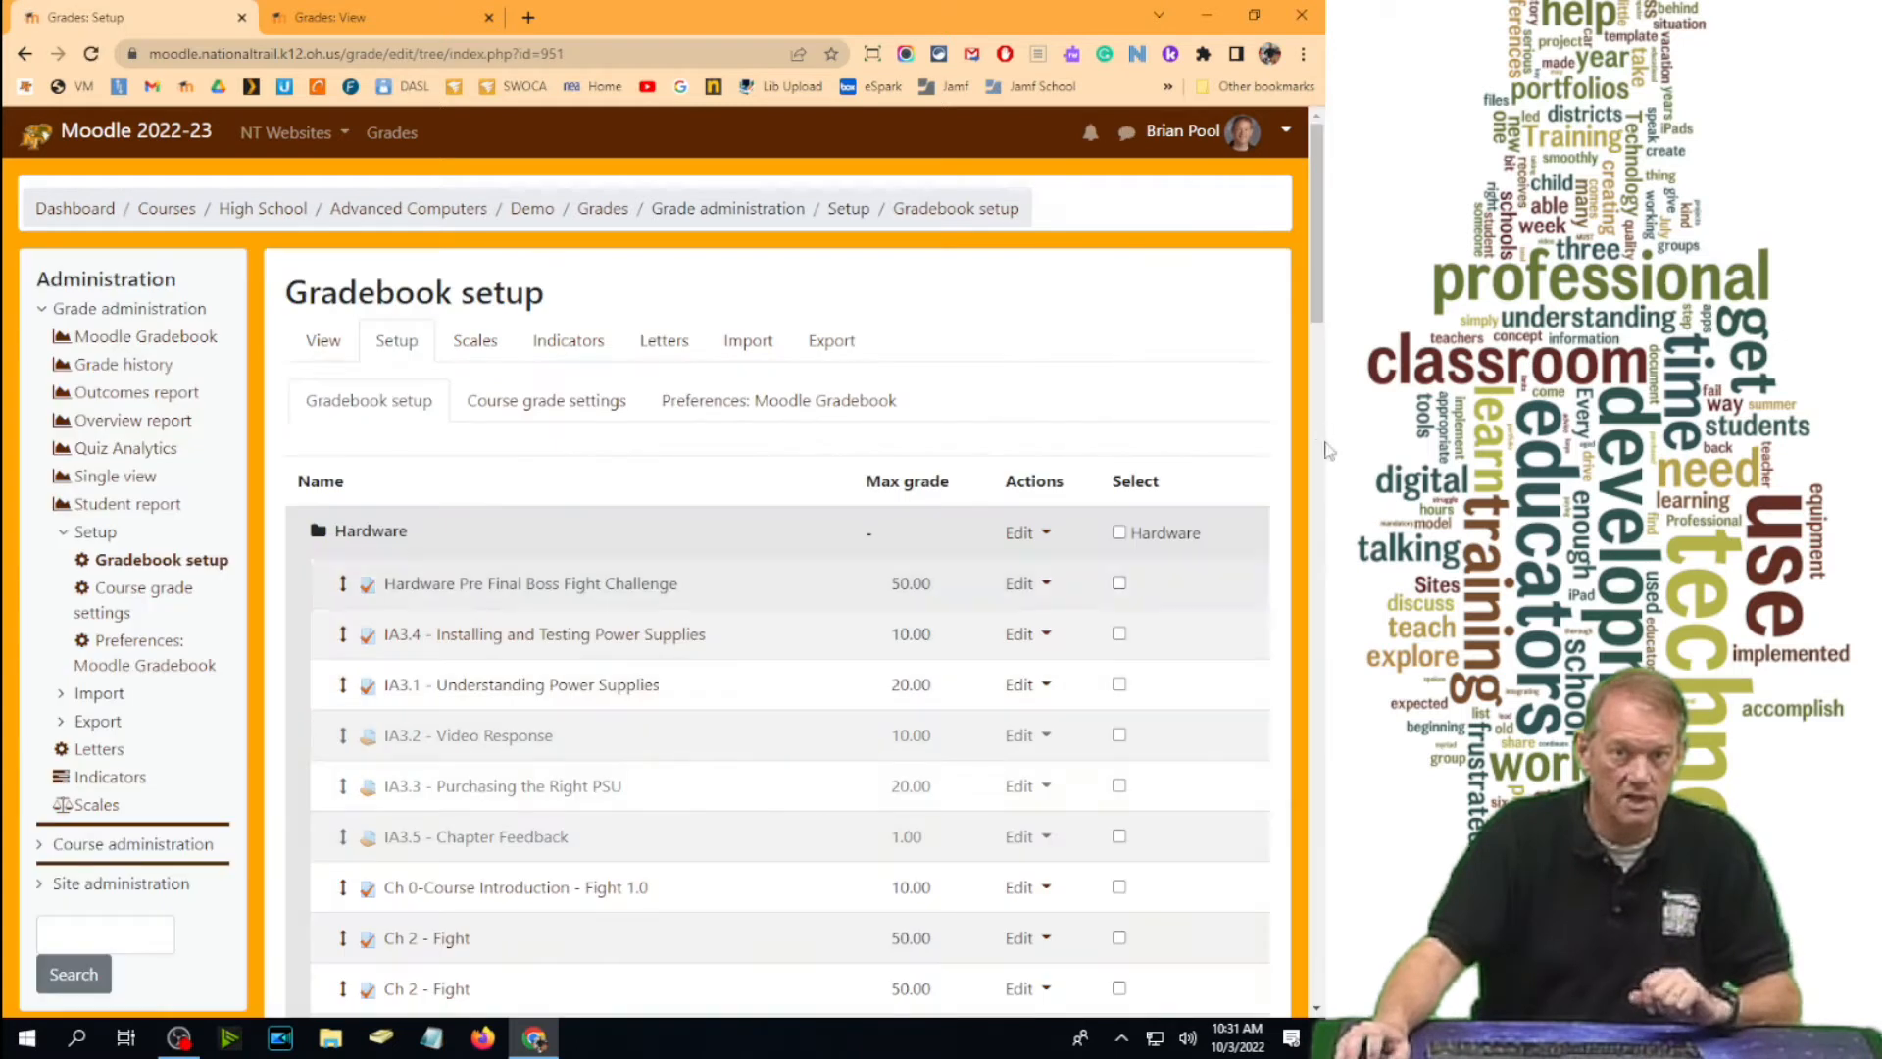
Add a grade category named "Hidden and Zeroed" with a maximum grade of 0 and save it.
scroll(421, 831, down, 20)
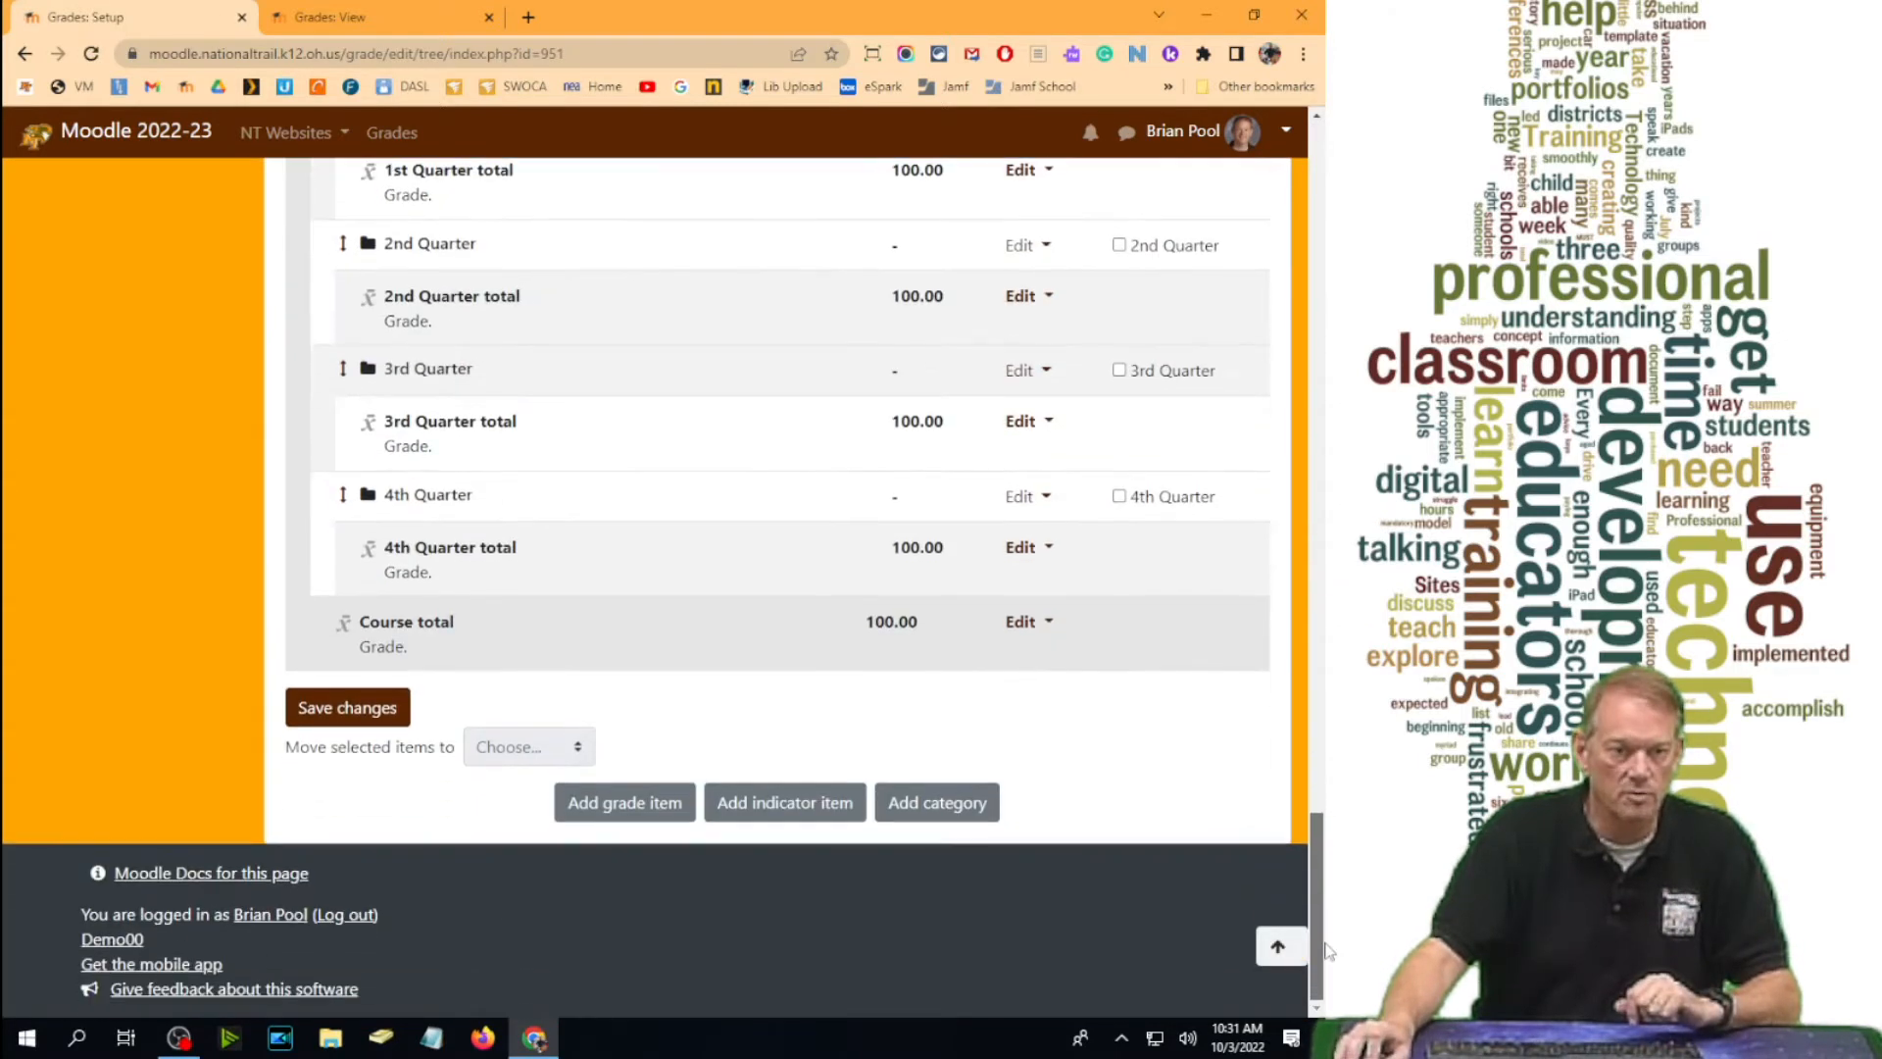
click(926, 803)
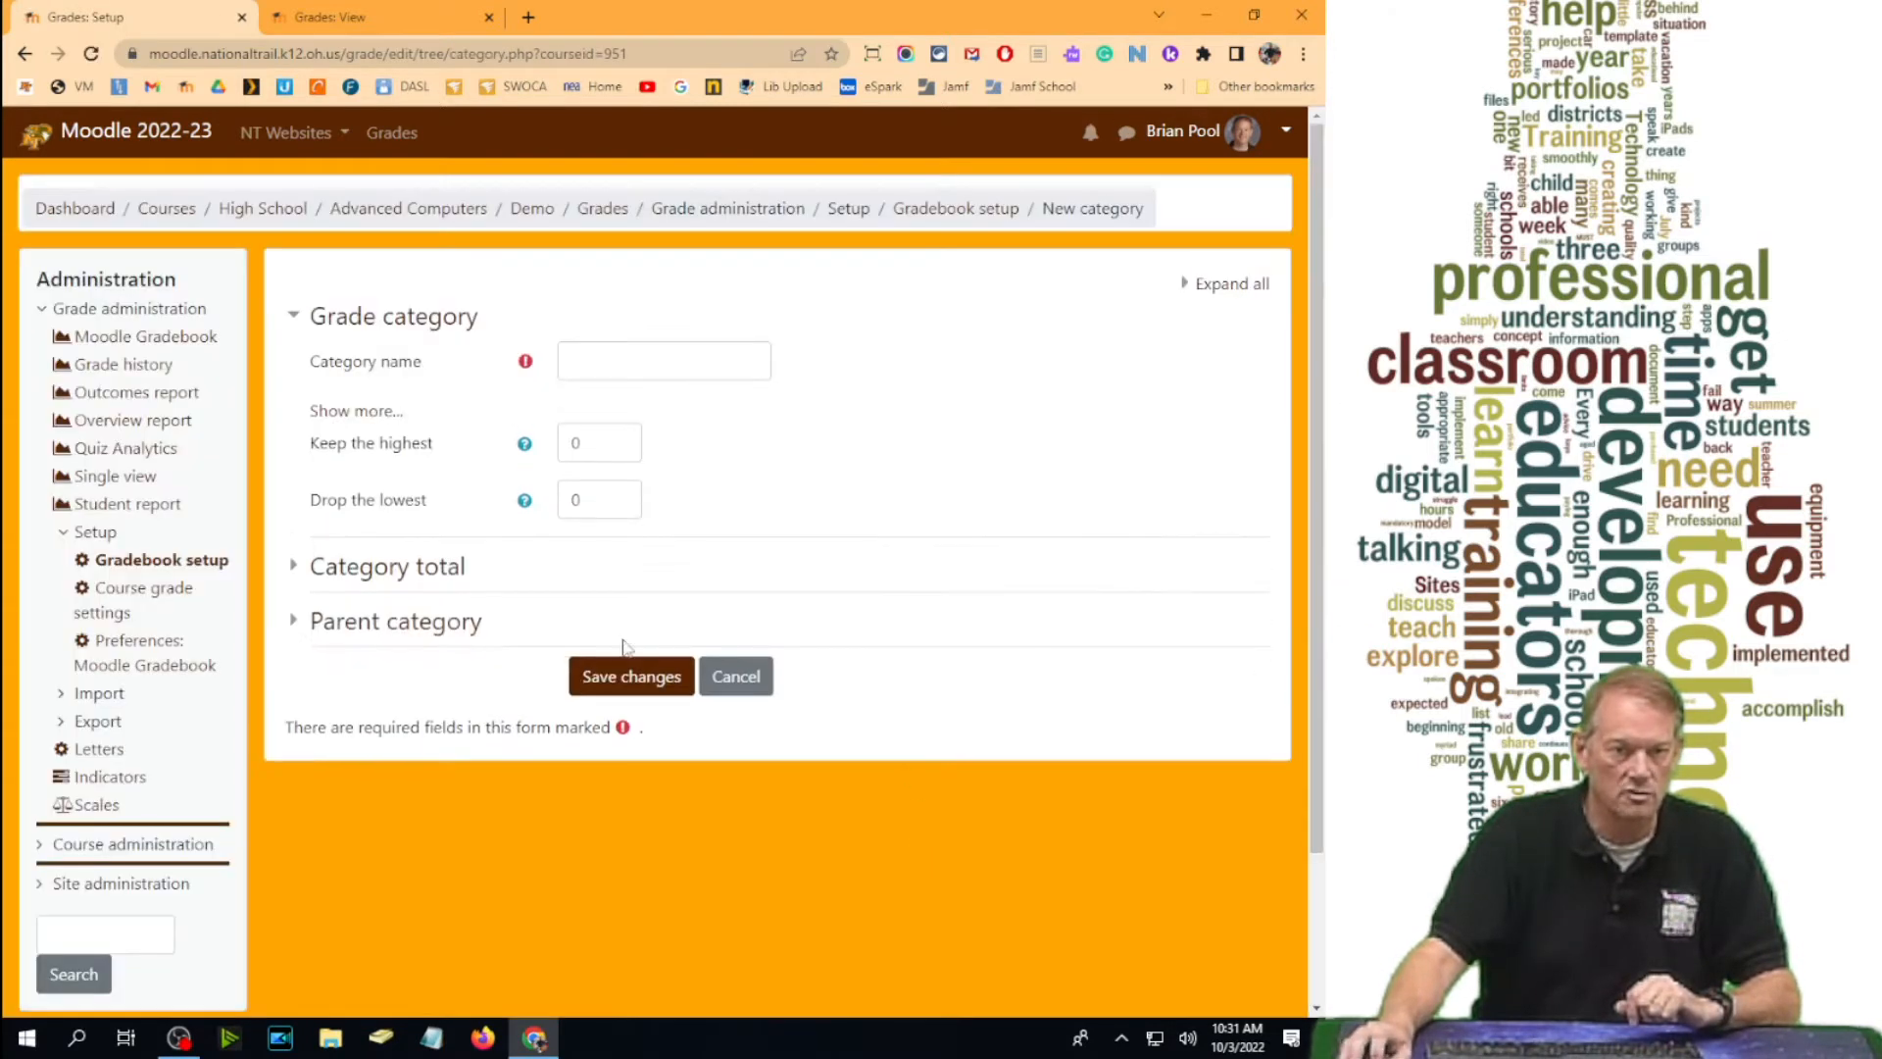
click(592, 369)
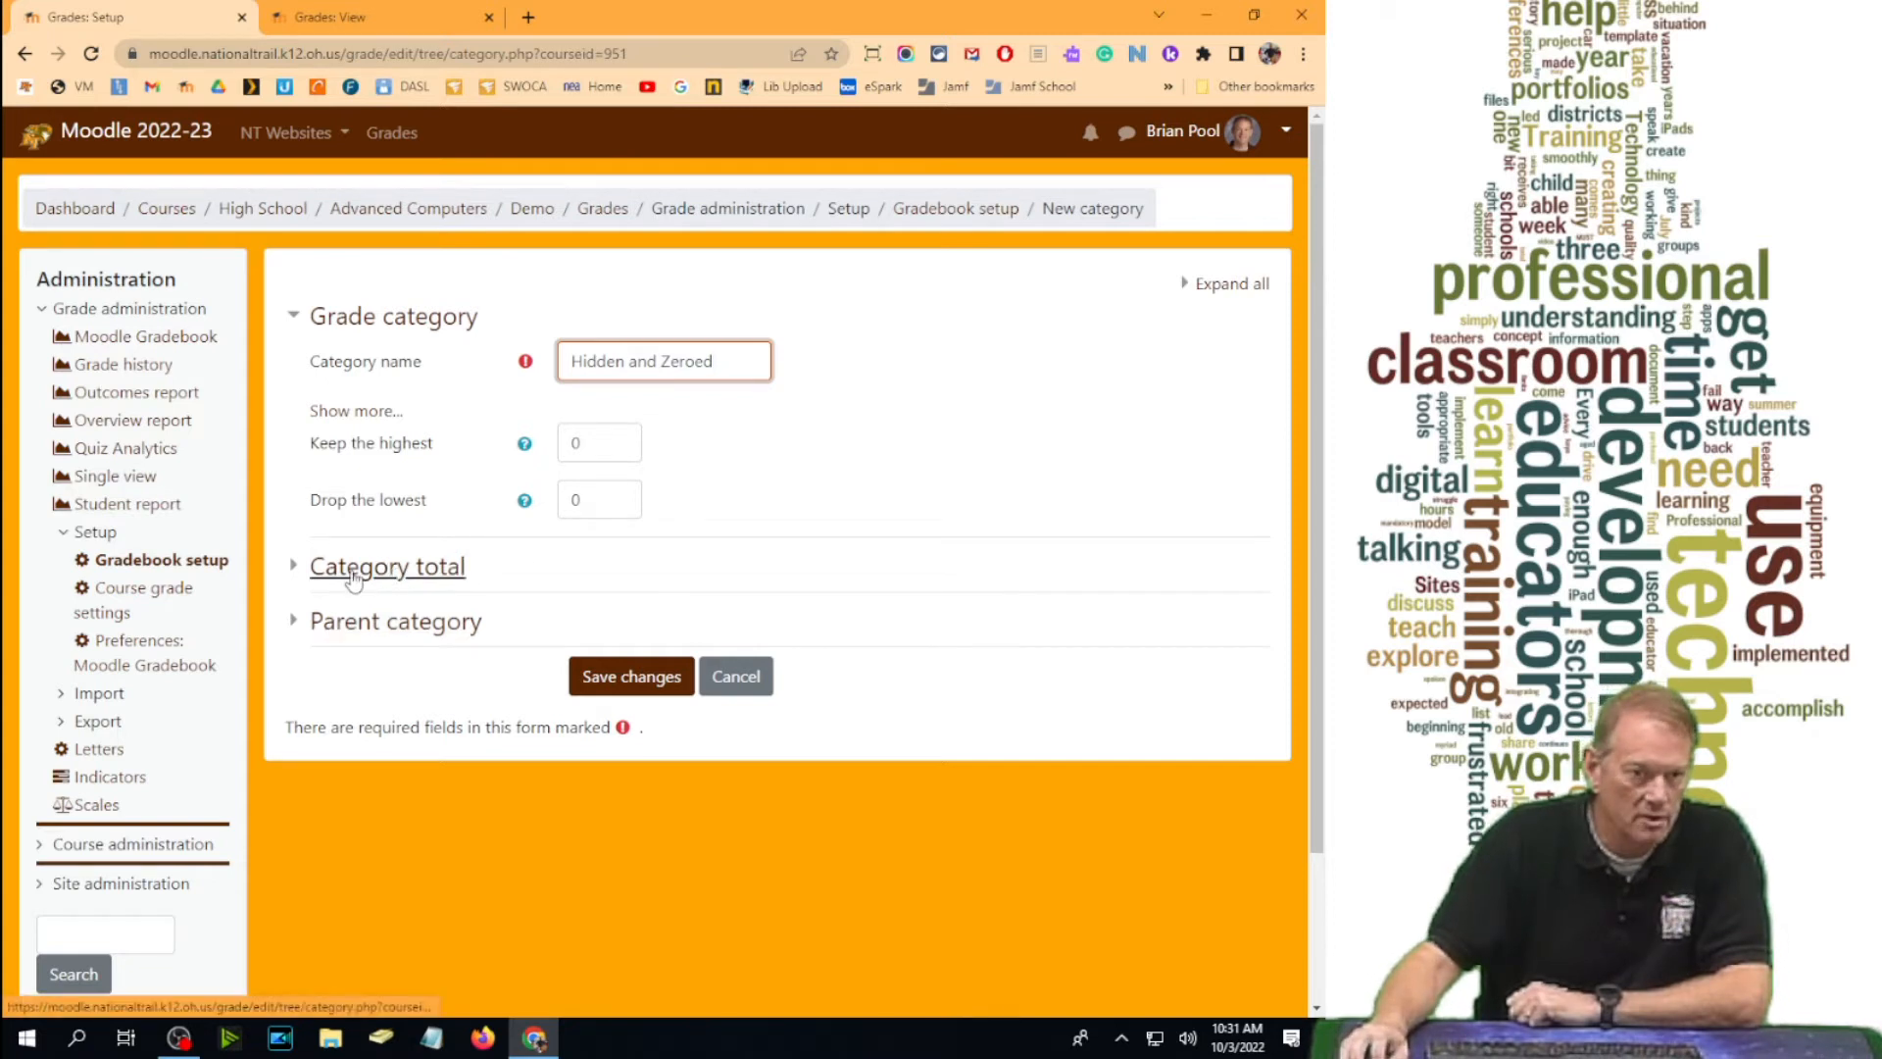
click(312, 580)
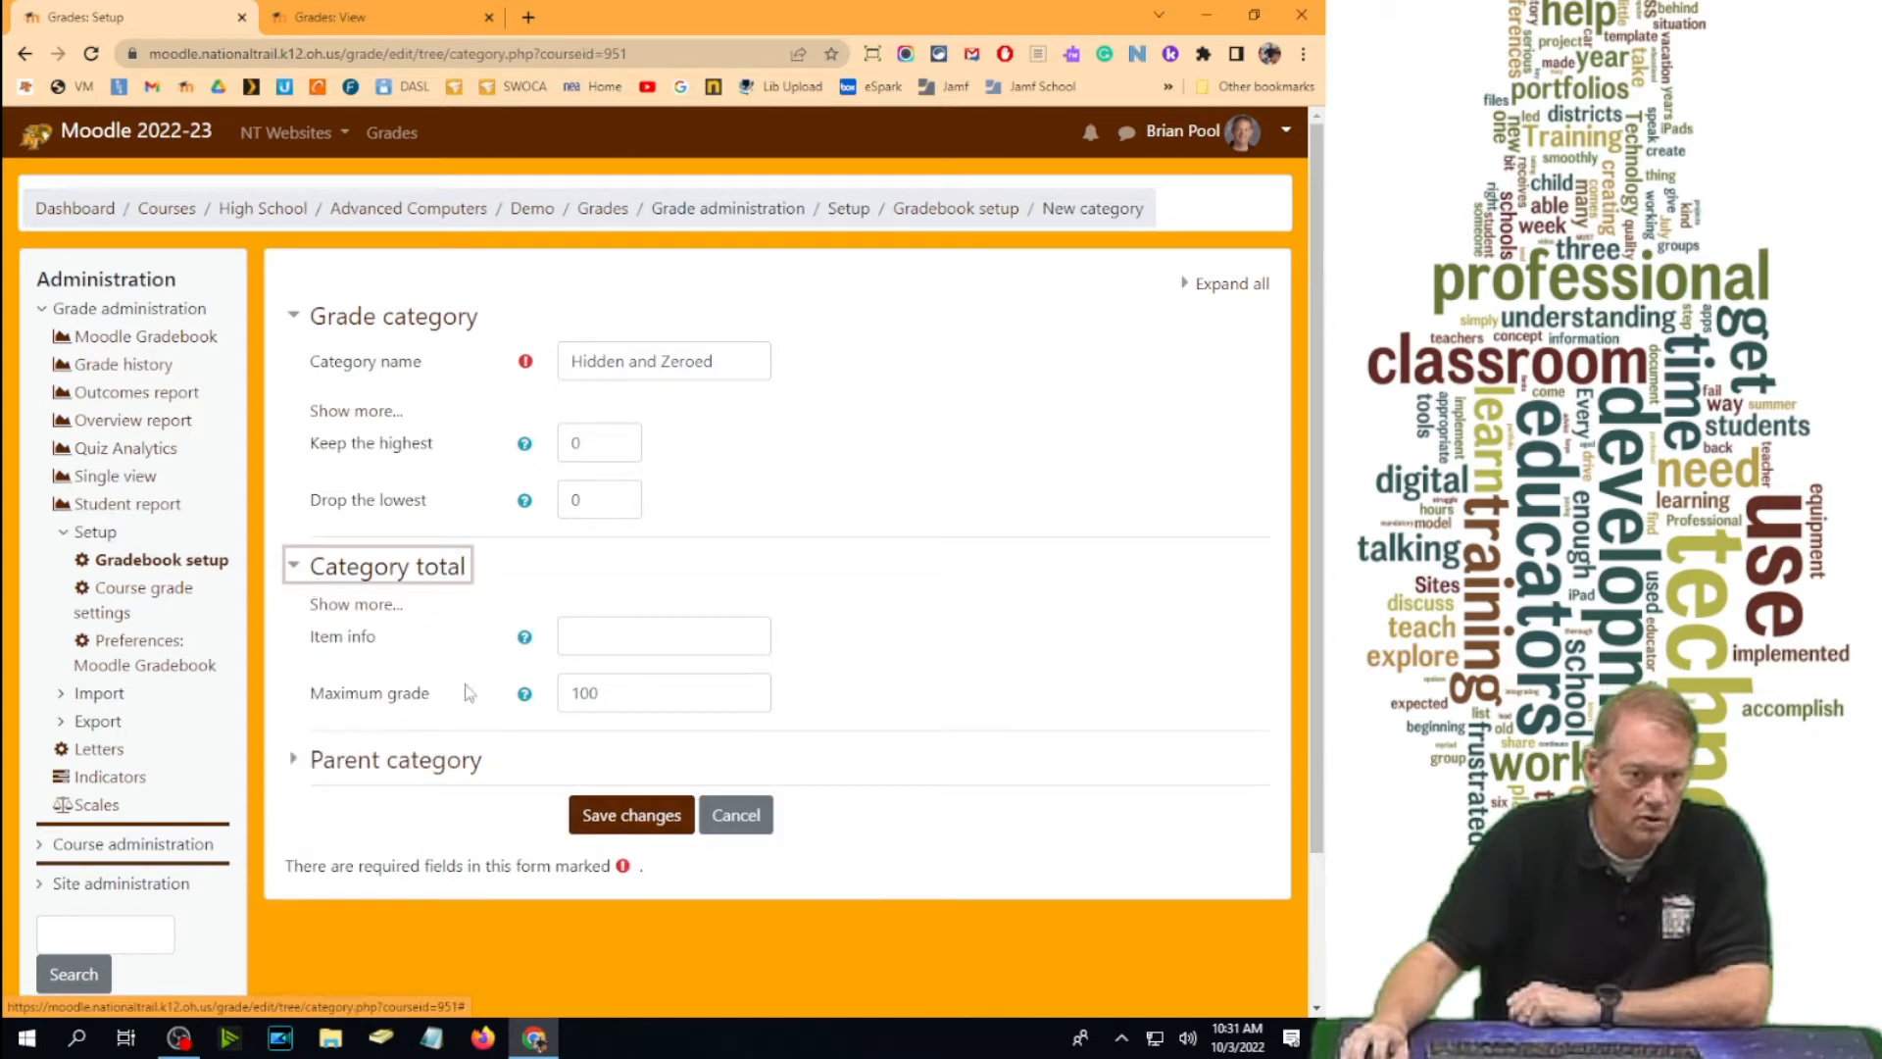
double_click(597, 706)
text(0)
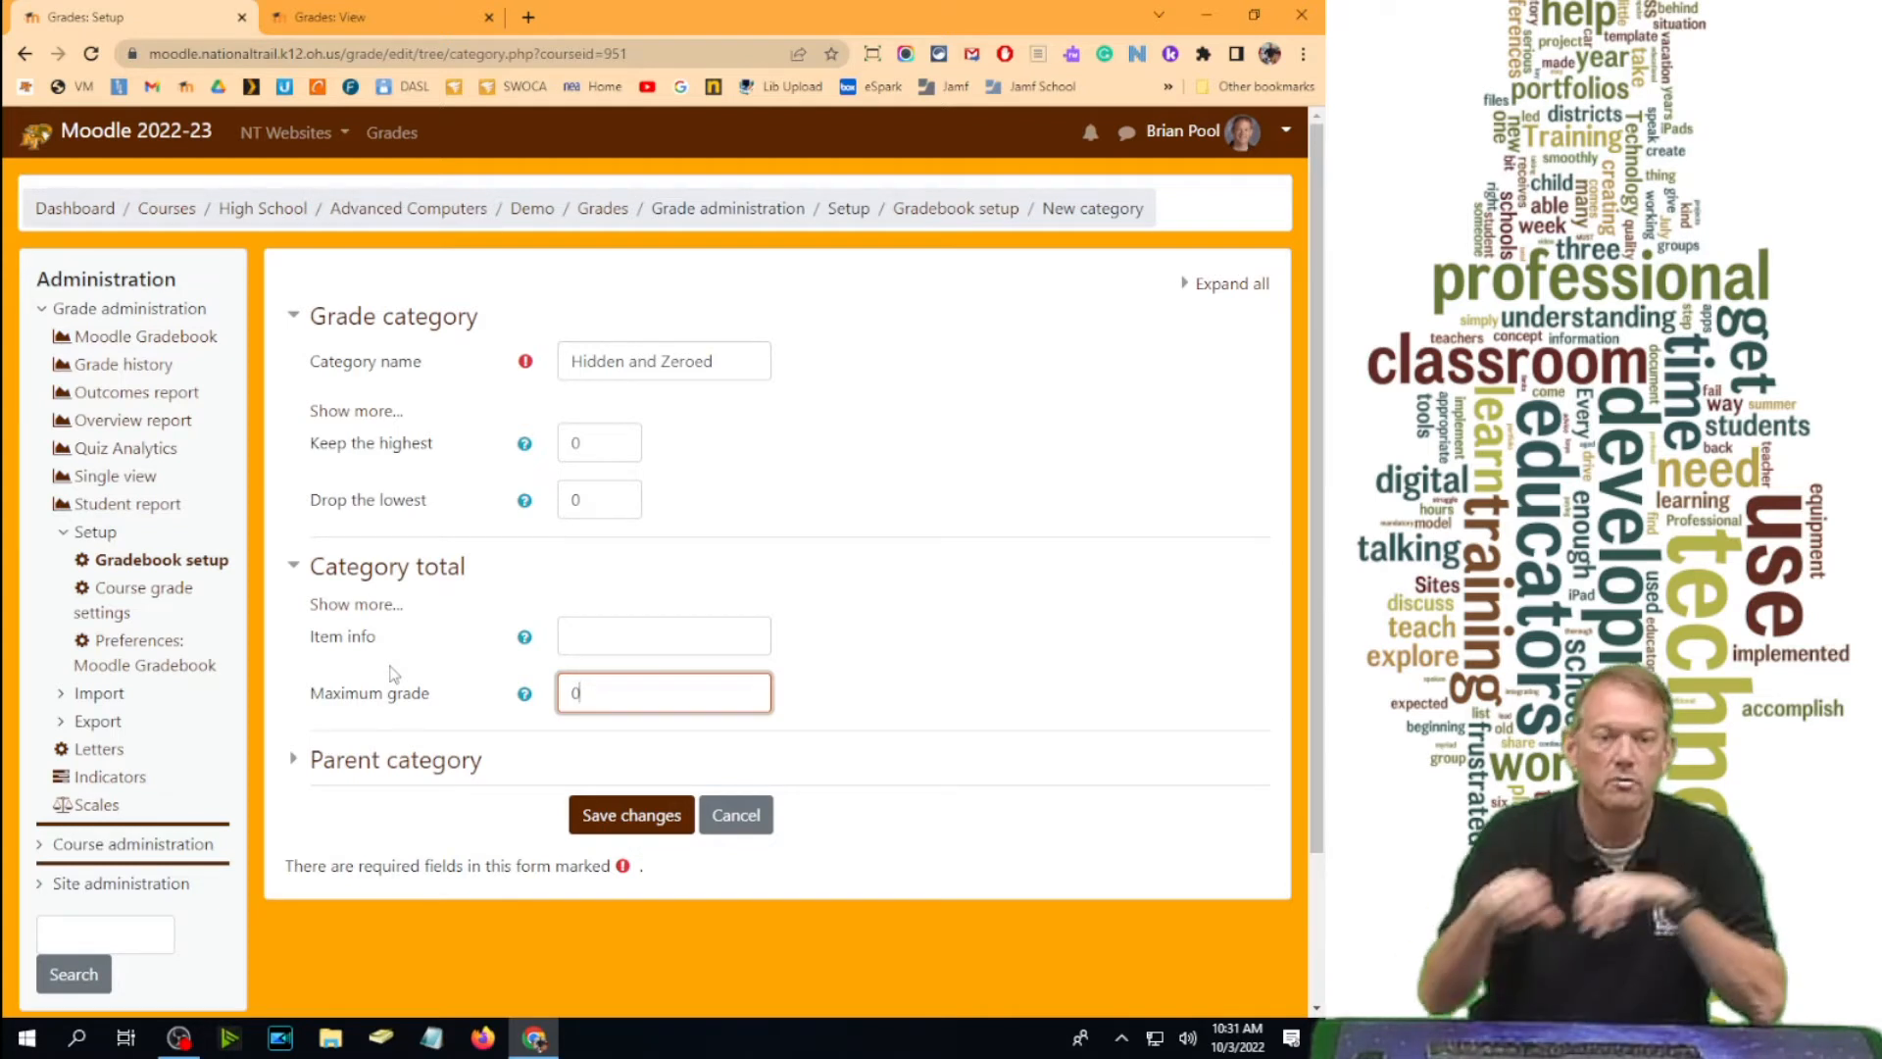
click(634, 823)
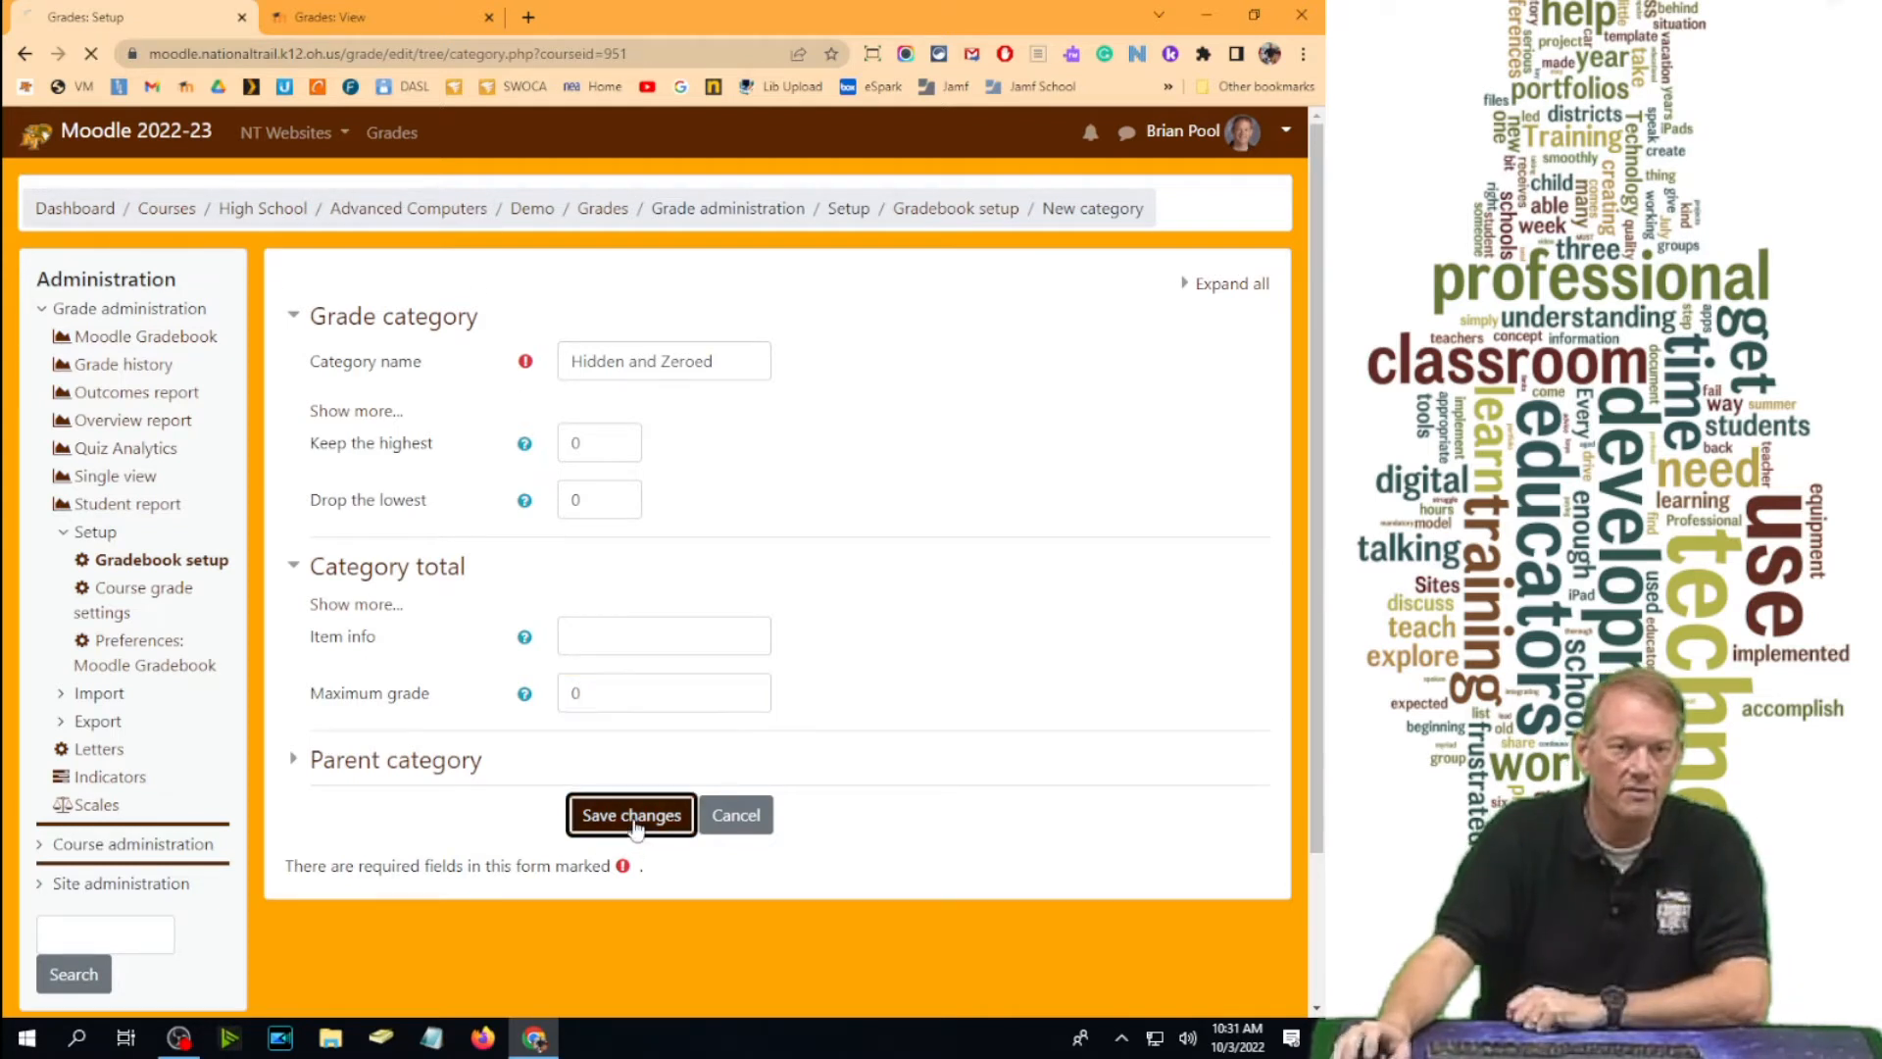
Move the 2nd Quarter category inside the Hidden and Zeroed category.
drag(1323, 235, 1328, 861)
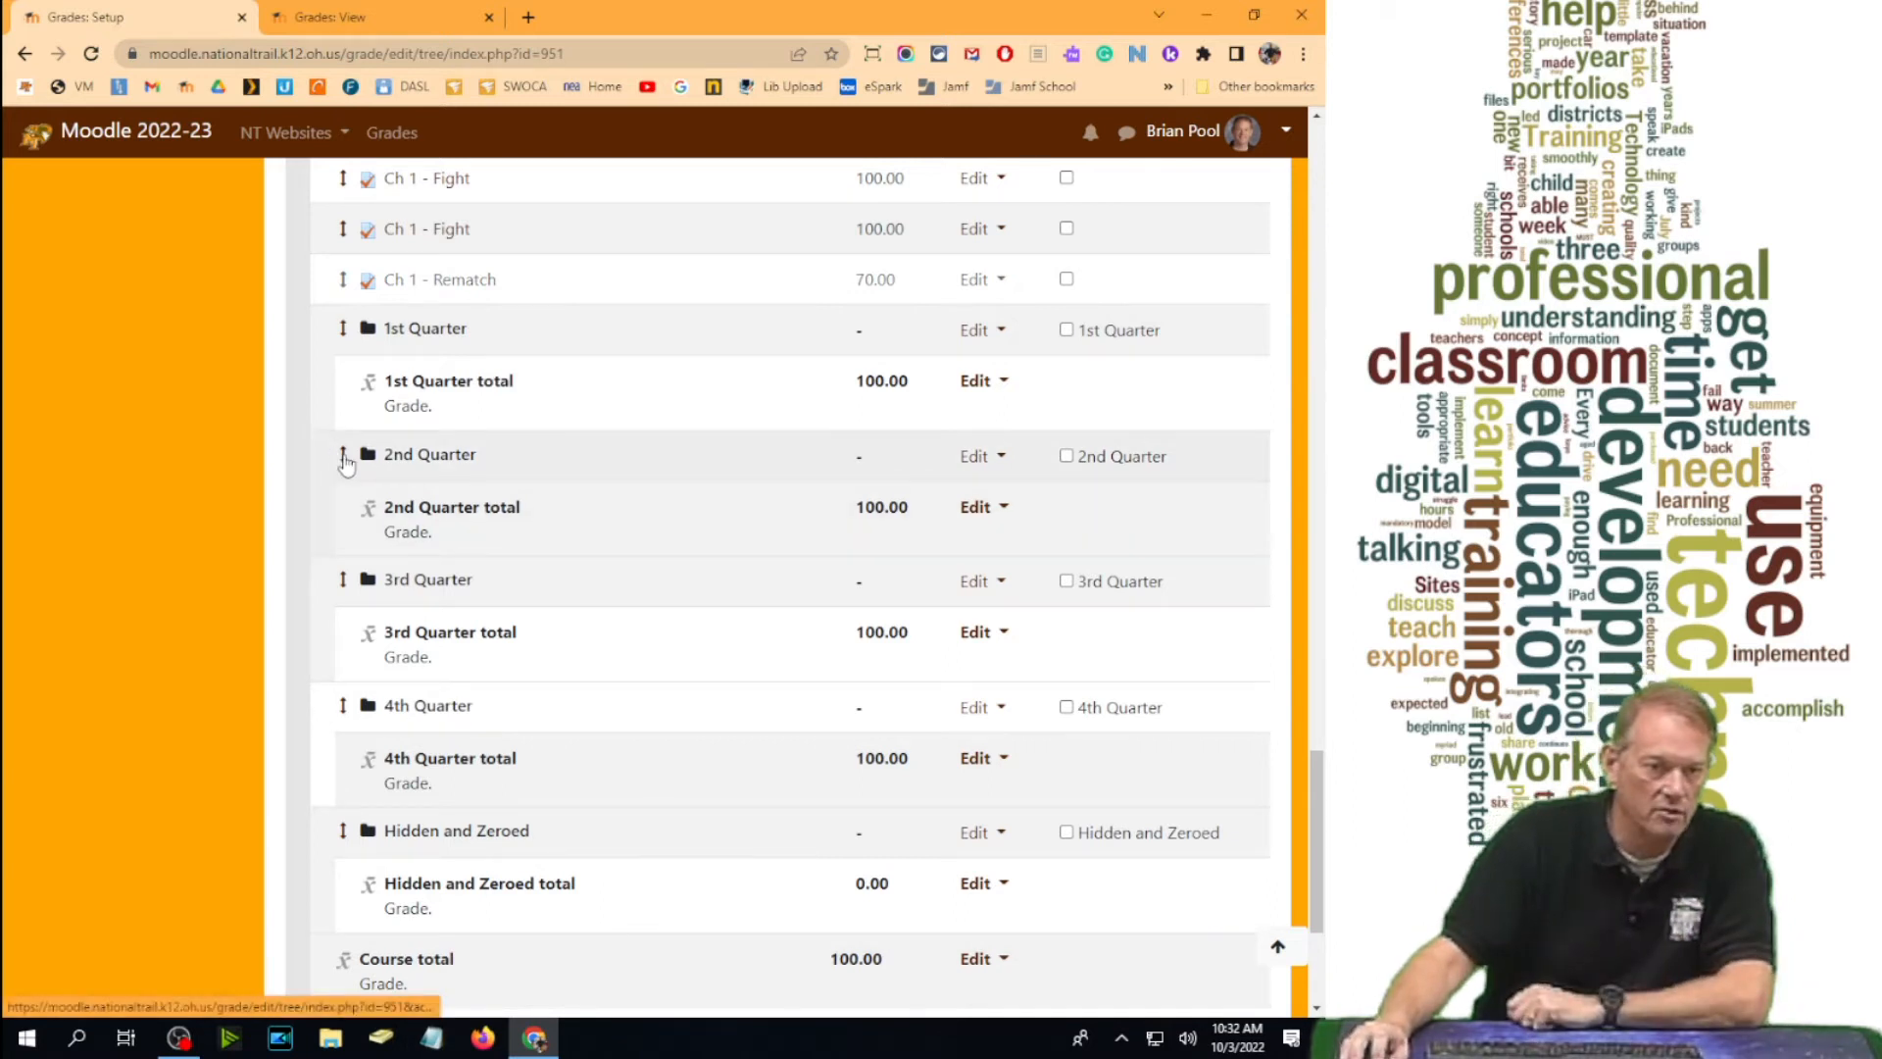
click(344, 456)
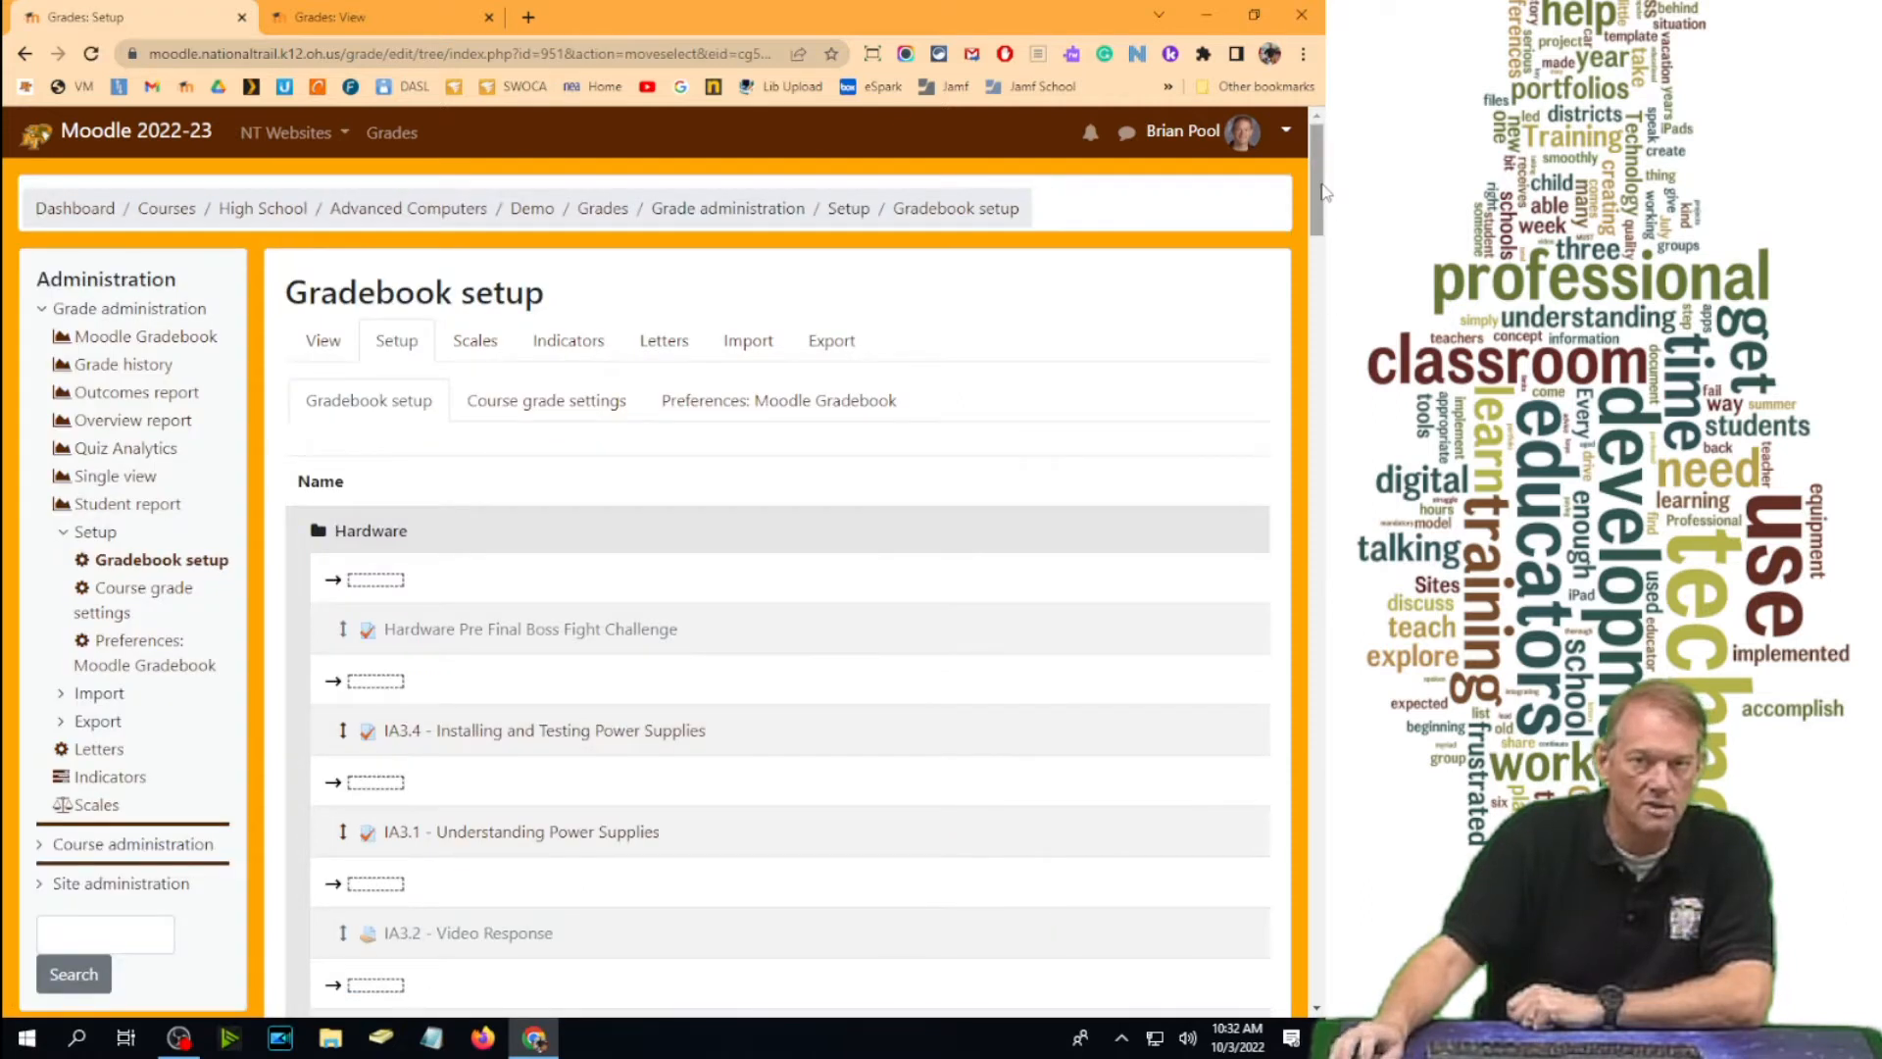
drag(1323, 196, 1323, 966)
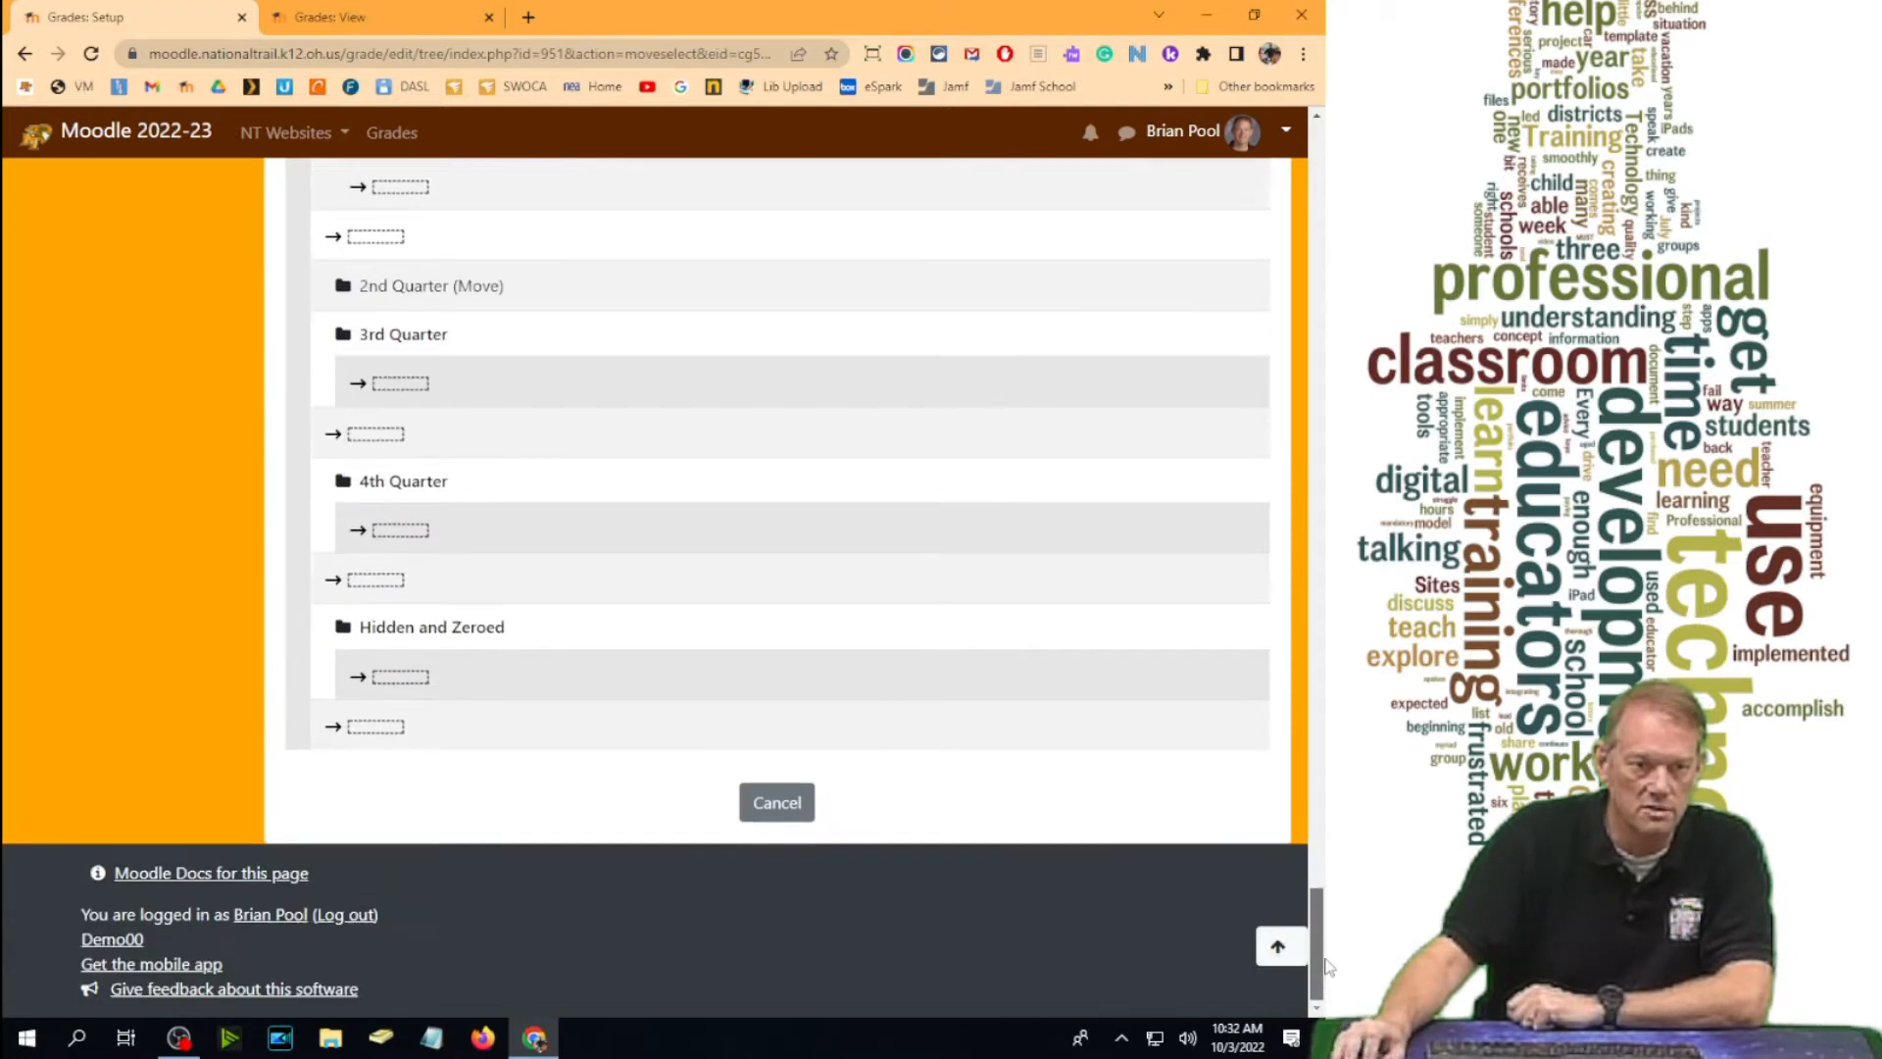
click(418, 678)
Move the 3rd Quarter category into Hidden and Zeroed, placing it after 2nd Quarter.
drag(1318, 269, 1326, 880)
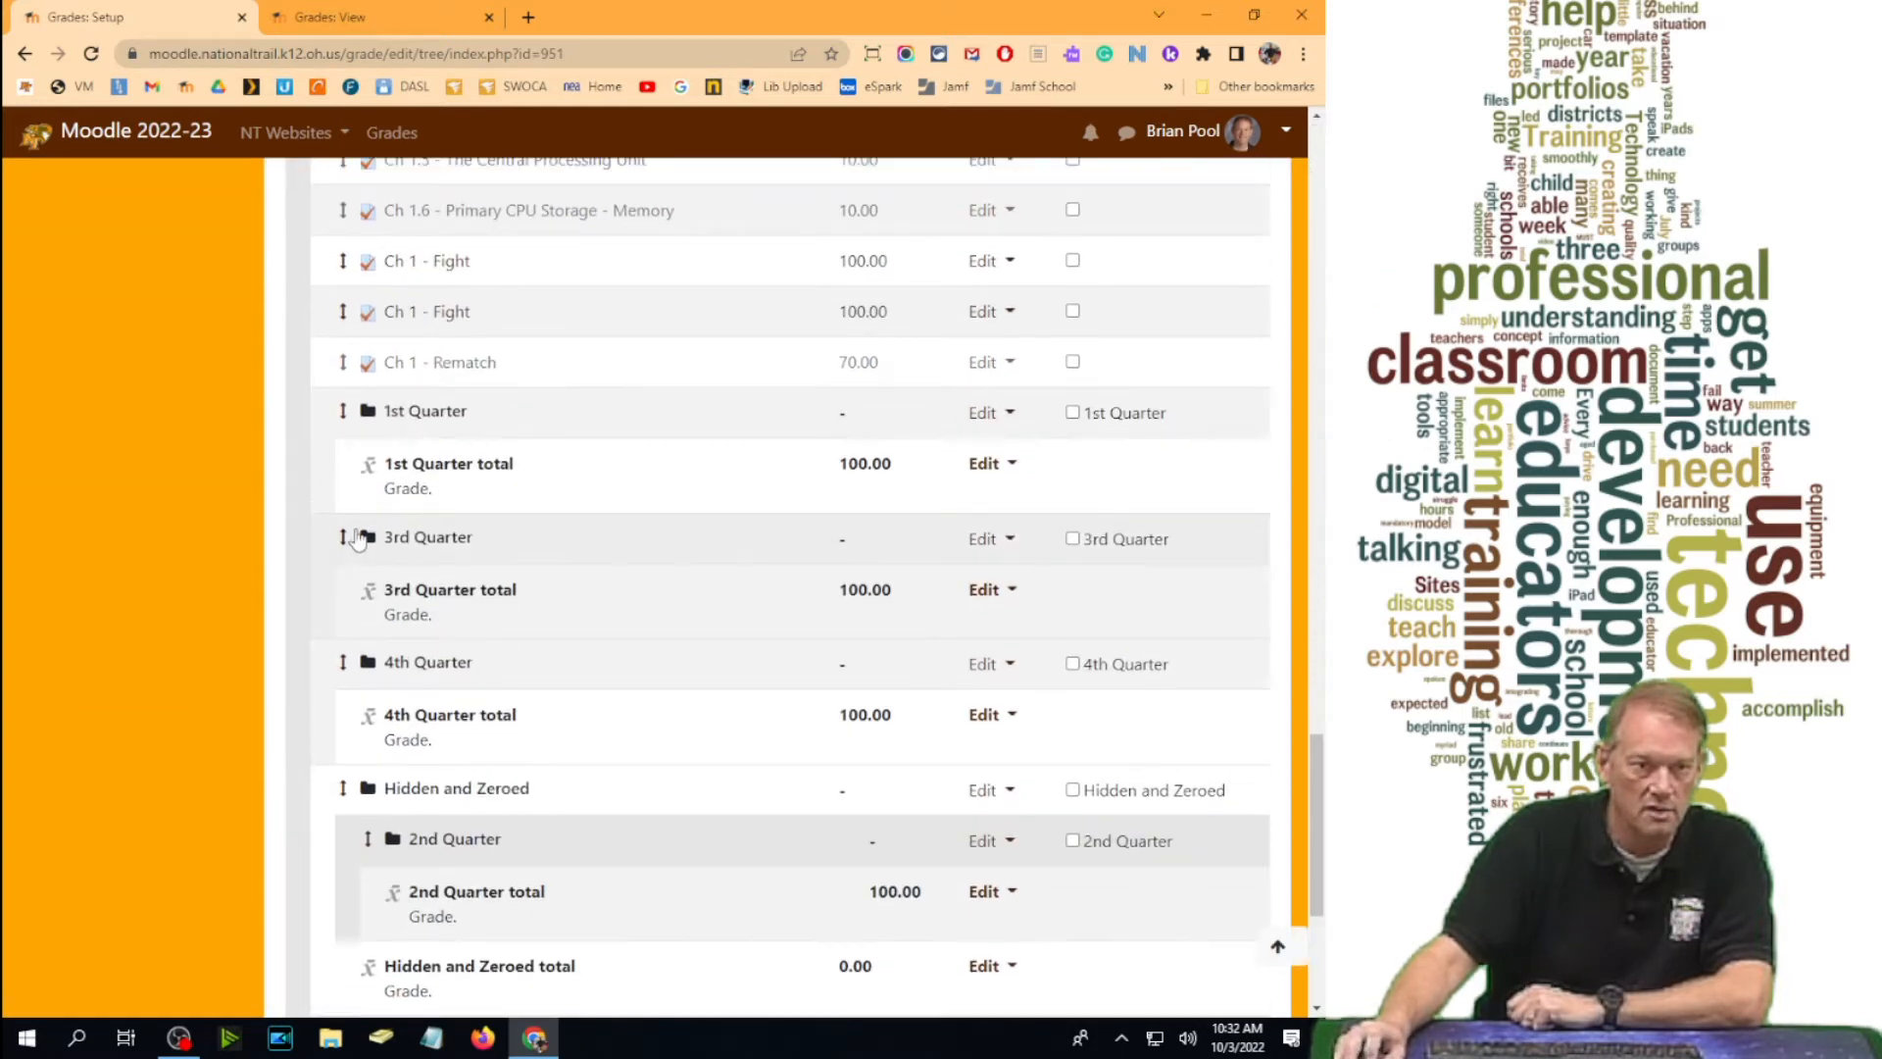
click(343, 538)
drag(1321, 240, 1327, 986)
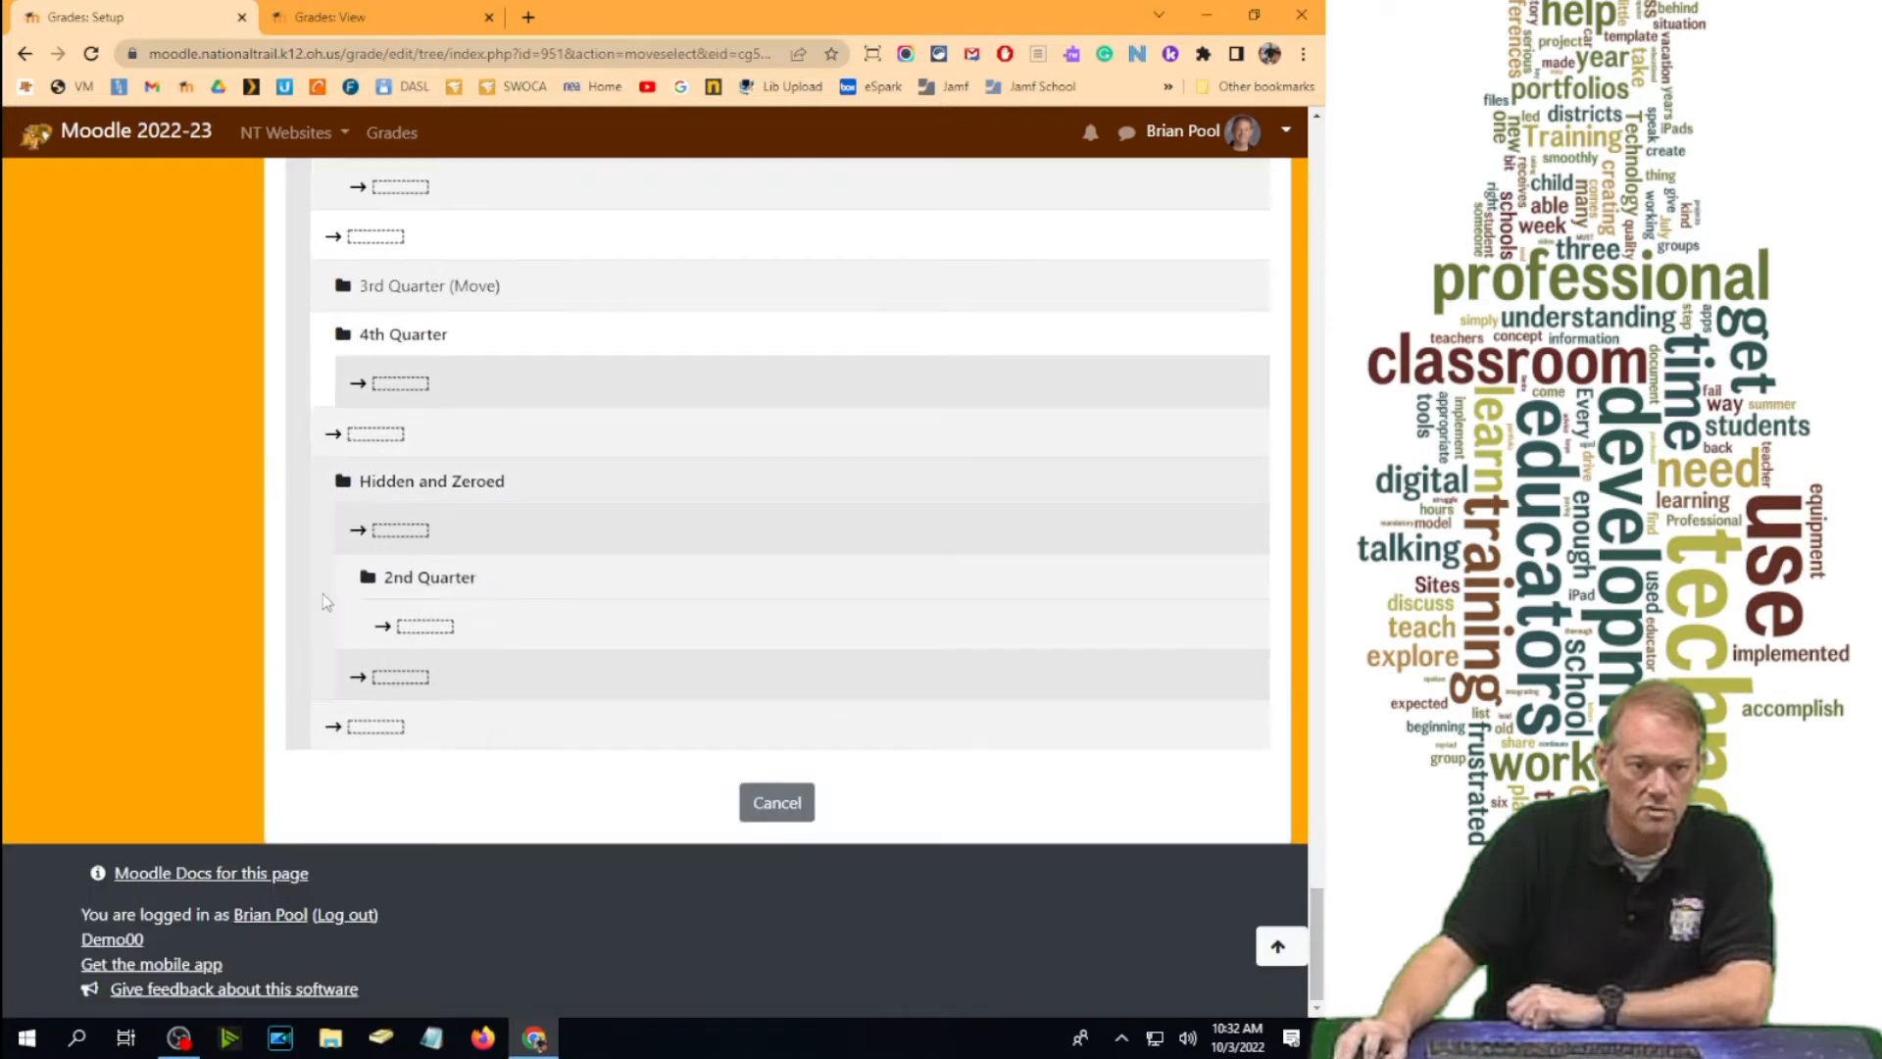
click(404, 684)
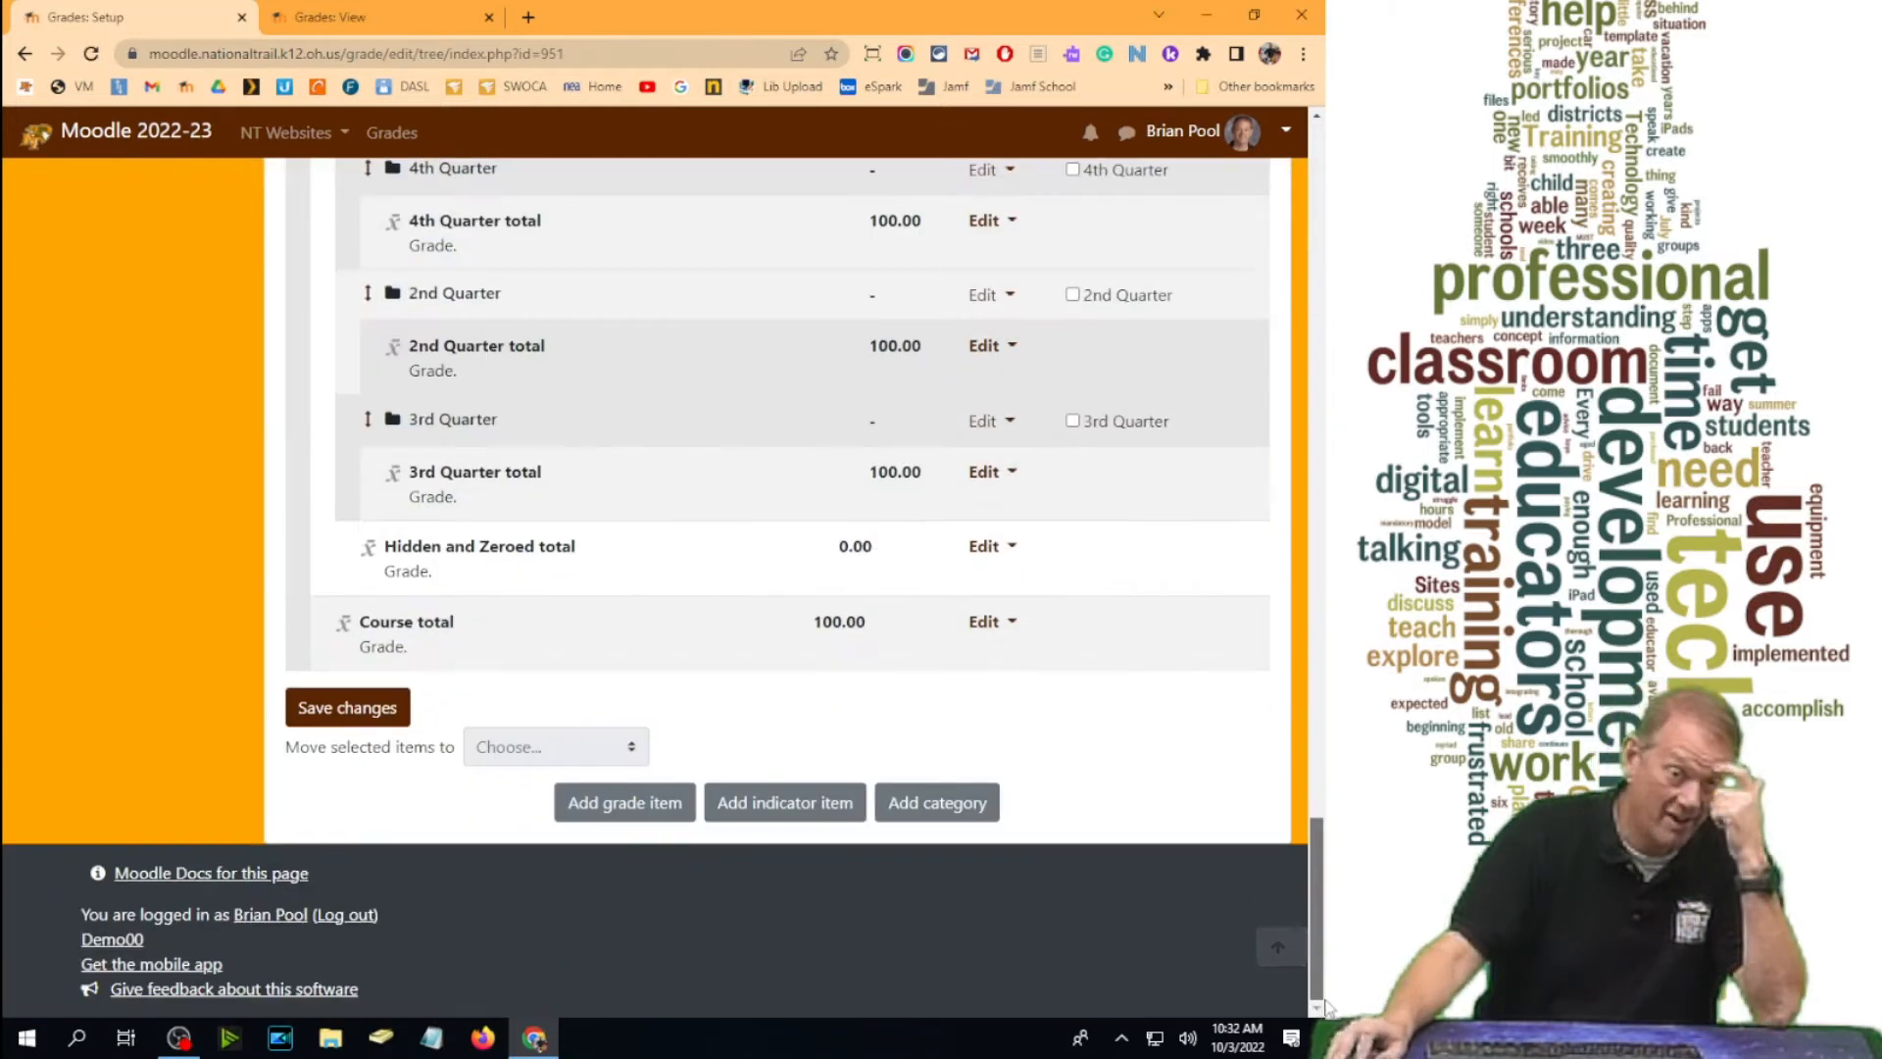
Move the 1st Quarter category to the first place within the Hardware category, above all grade items.
scroll(1315, 970, up, 3)
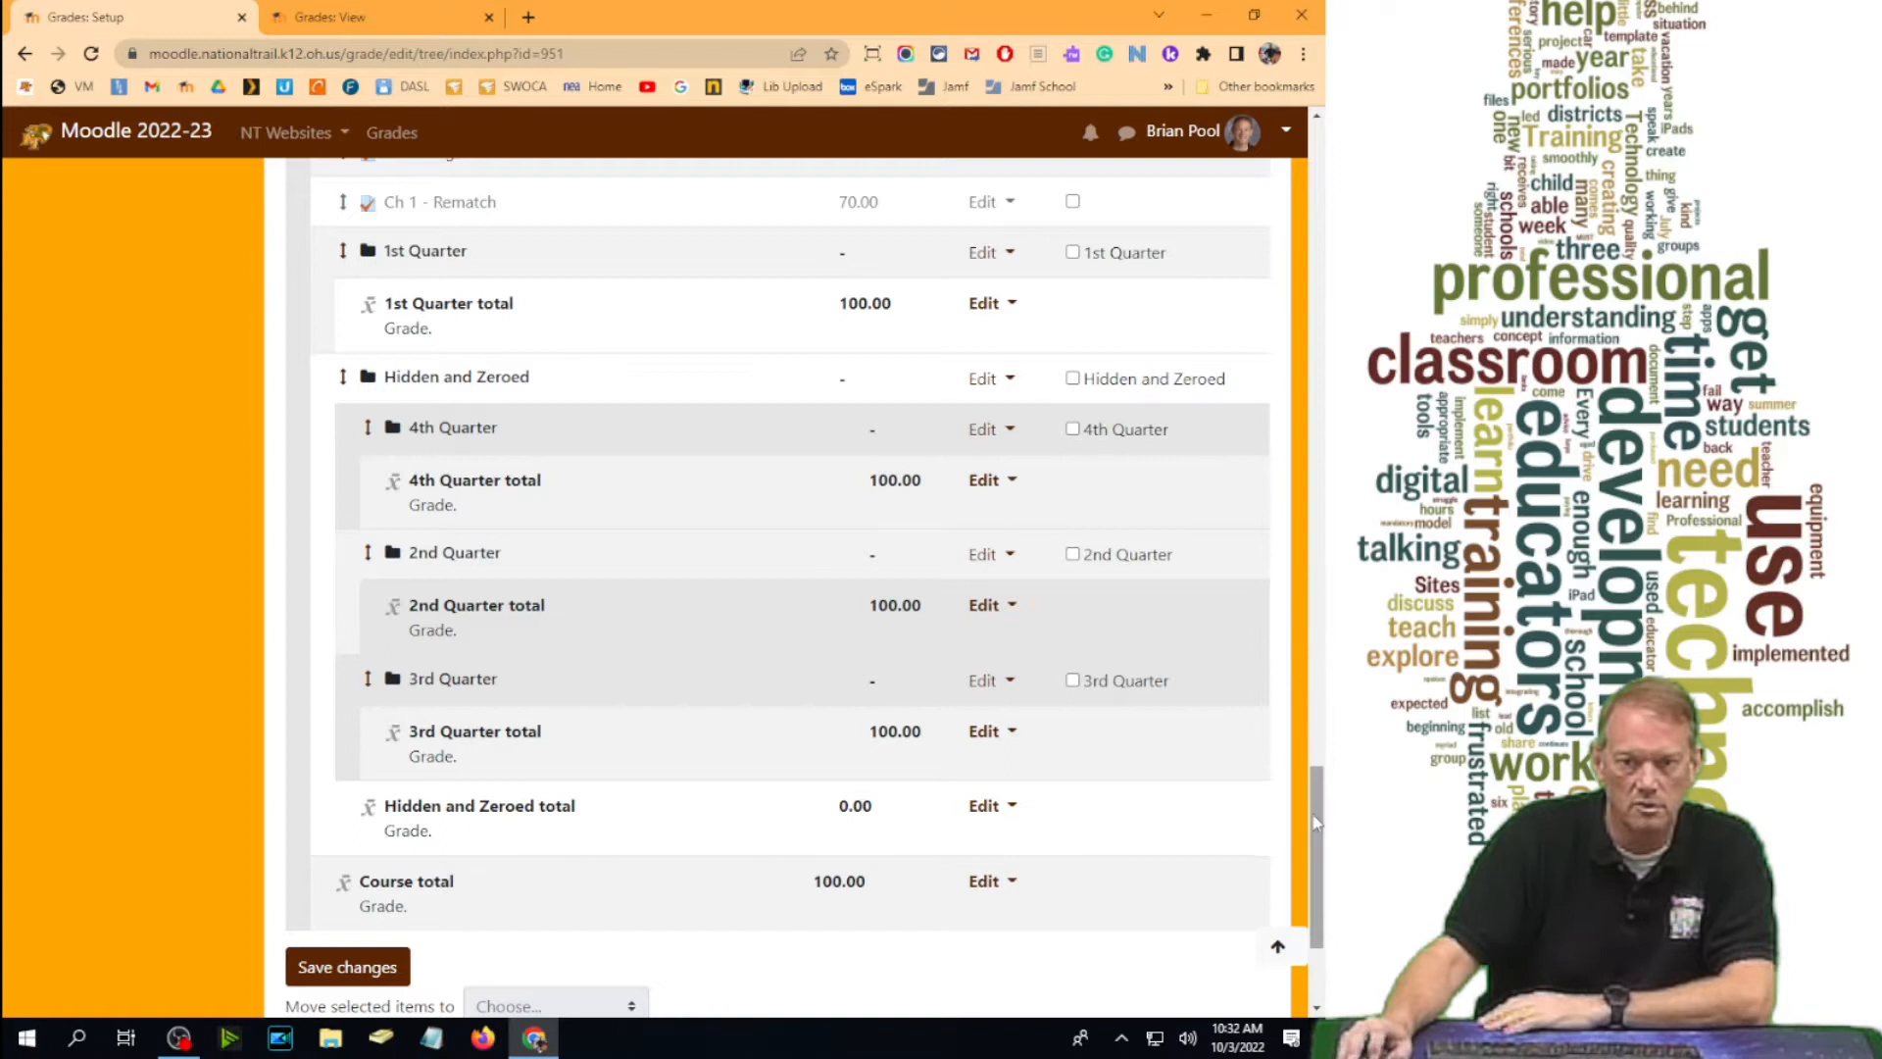
scroll(1323, 676, up, 5)
drag(1329, 720, 1323, 722)
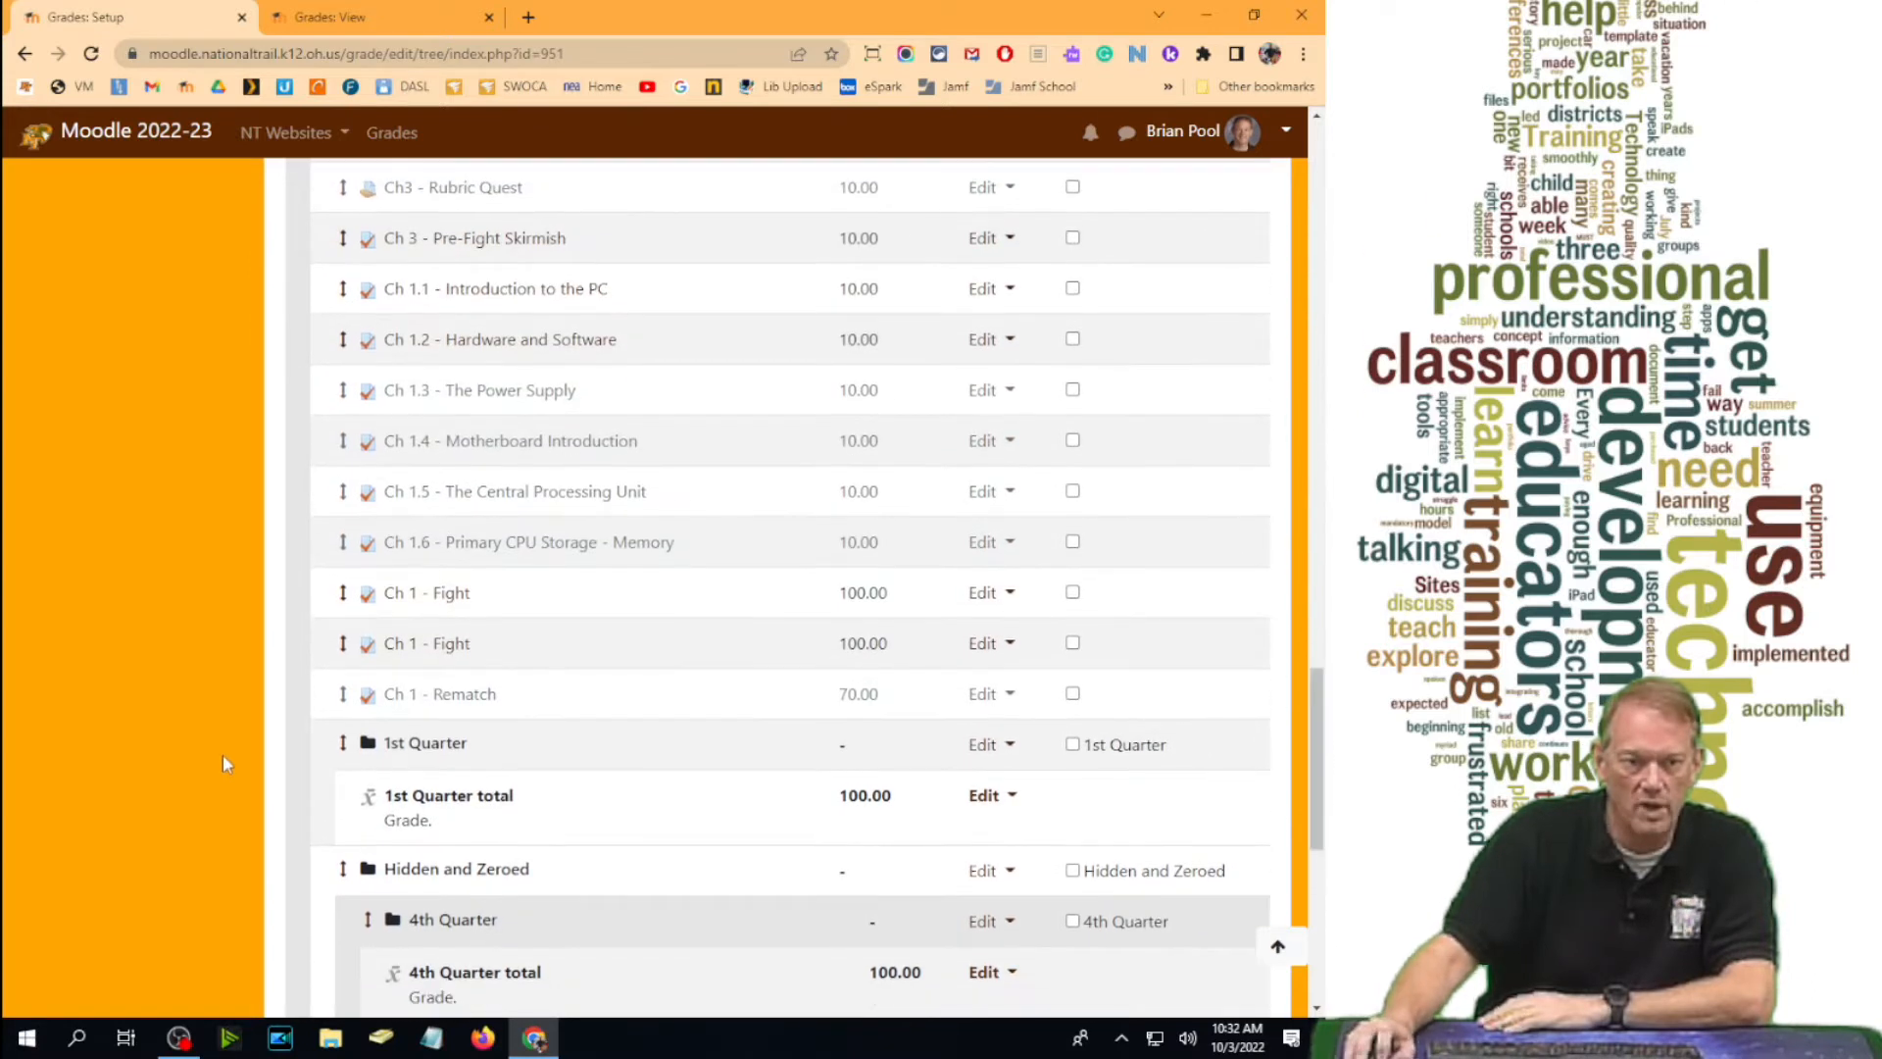
click(342, 748)
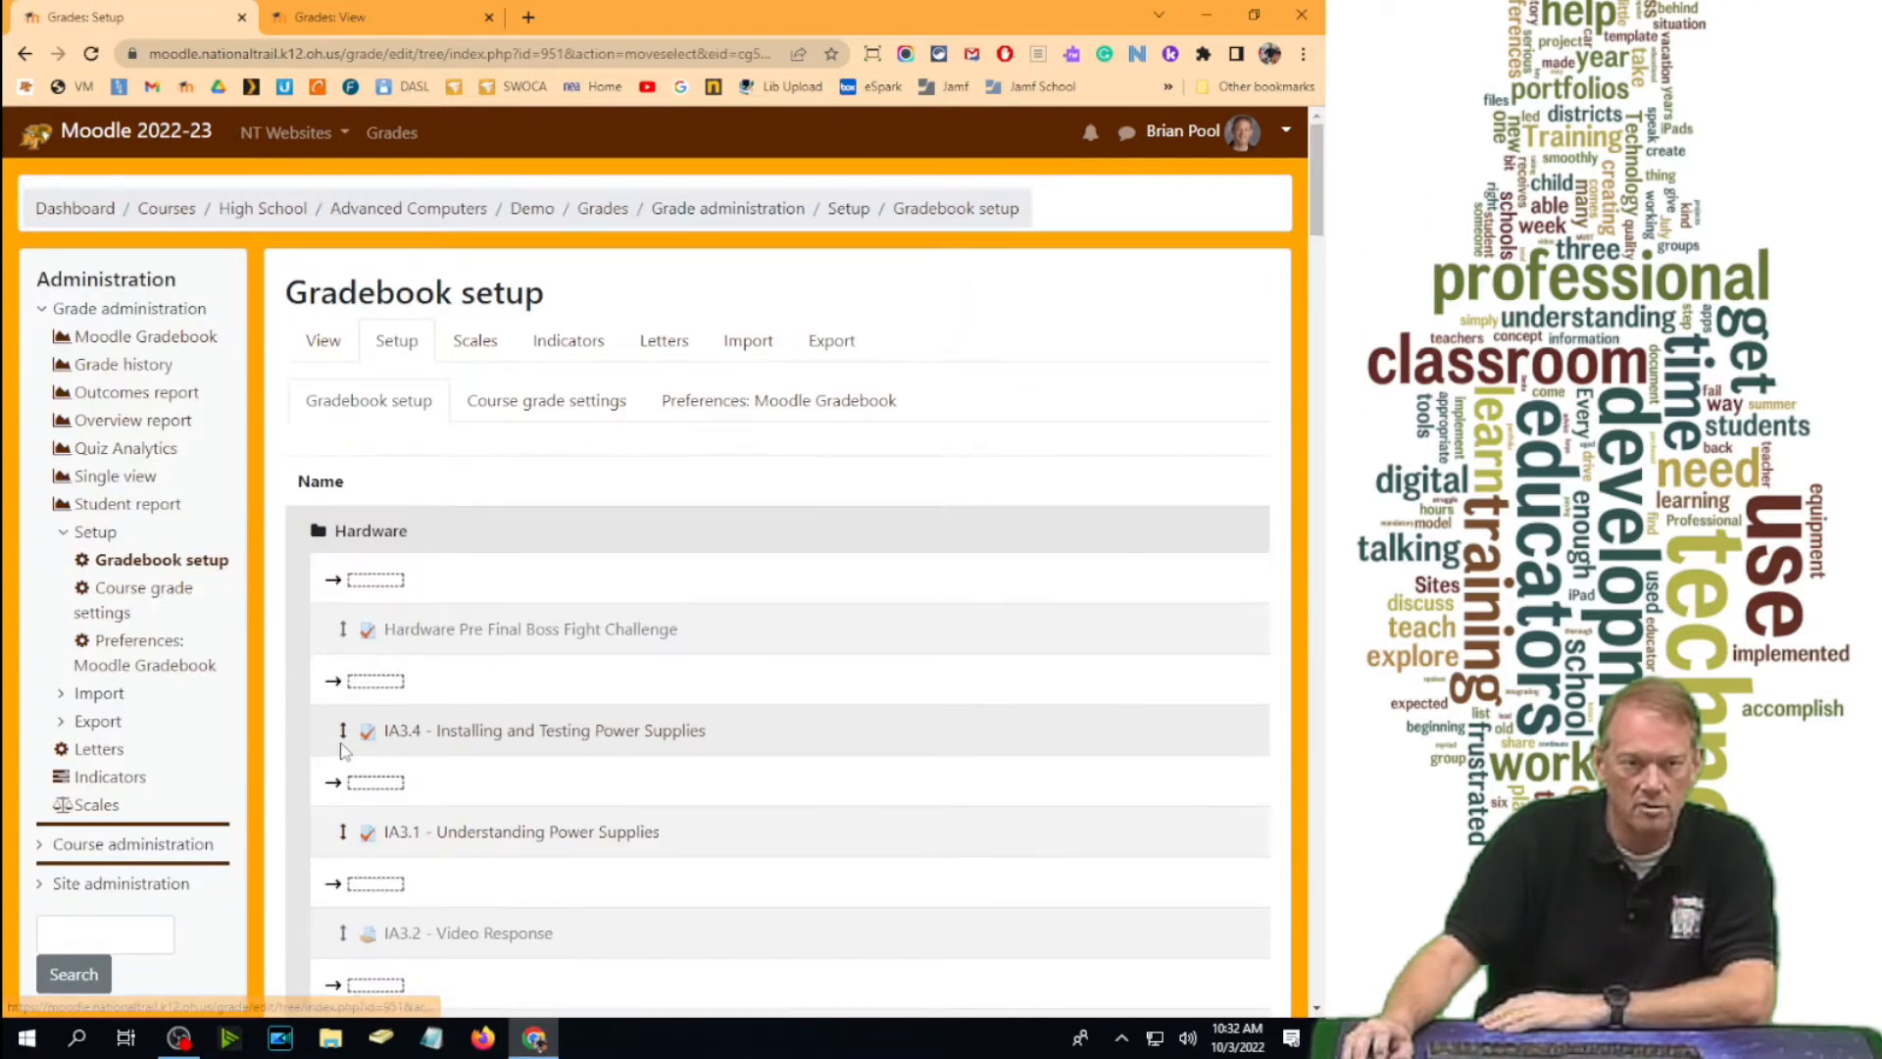
click(373, 582)
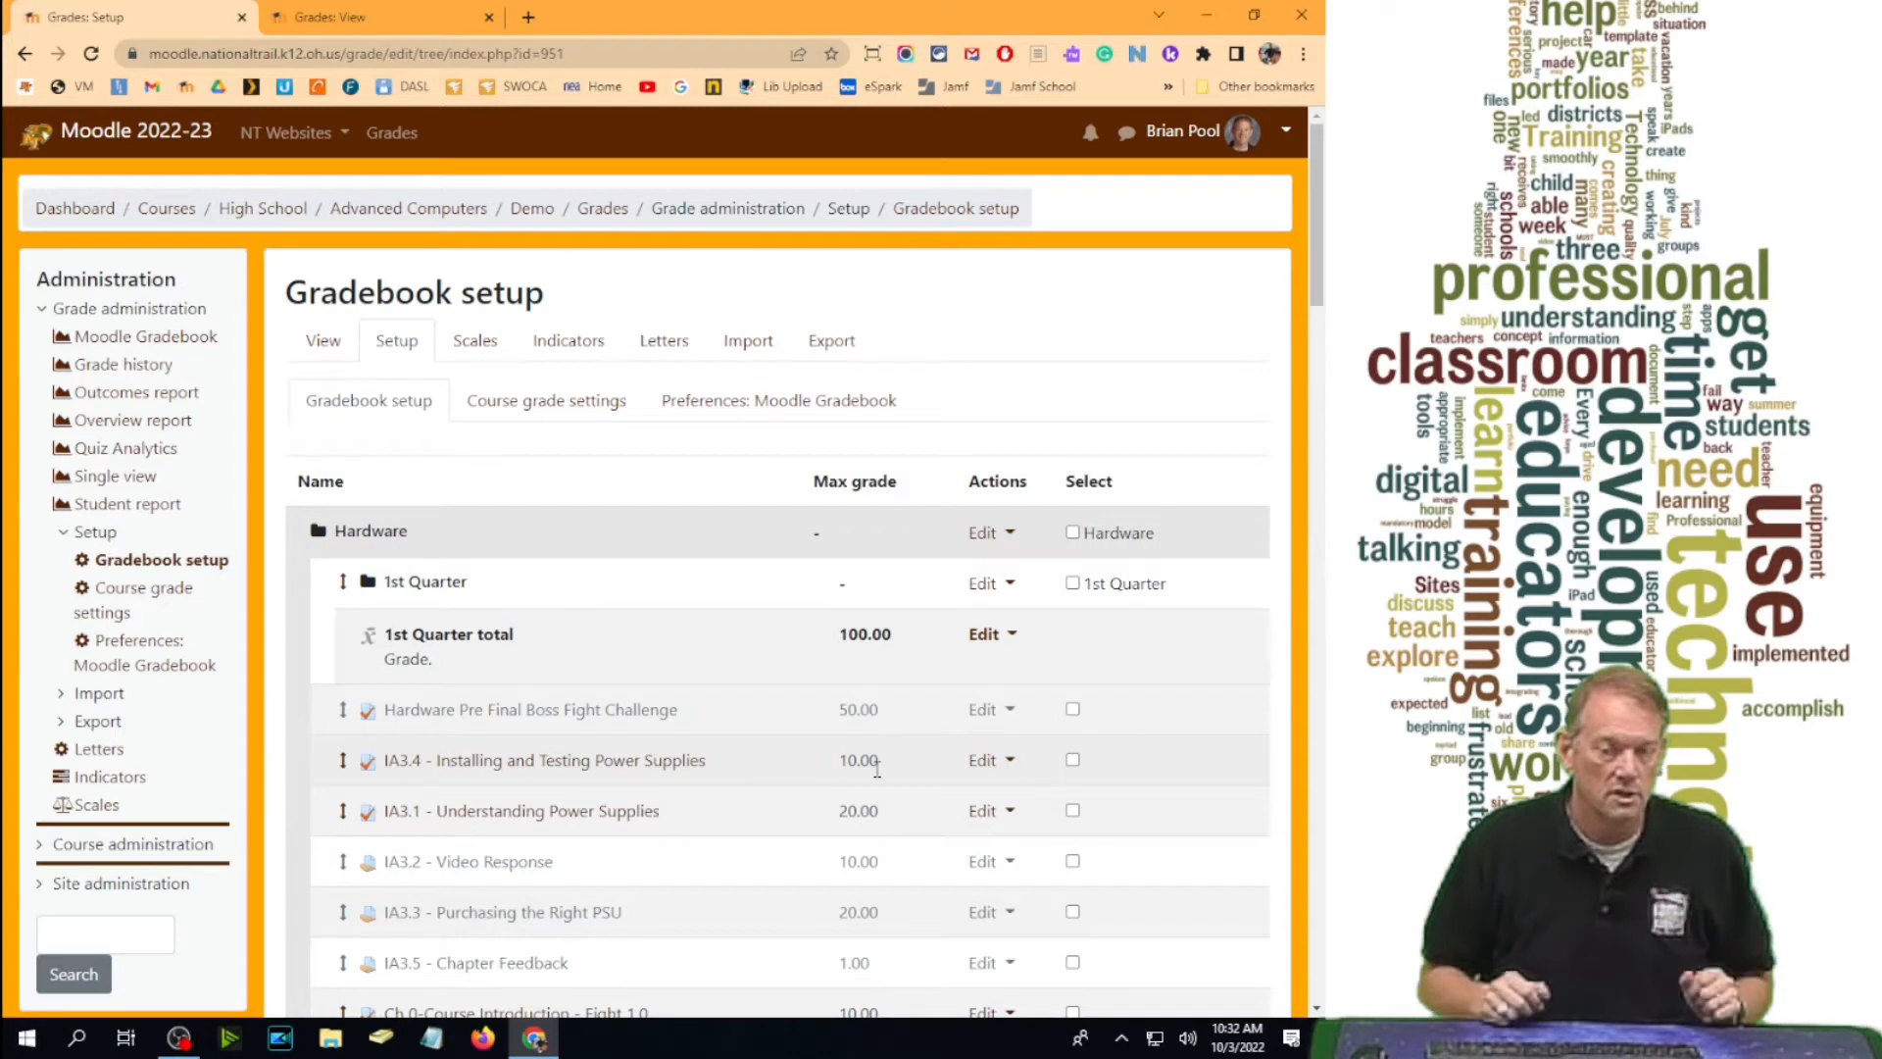
Select everything in the Hardware category and move the selected items to Hidden and Zeroed.
click(1072, 532)
scroll(1318, 278, down, 1)
drag(1320, 271, 1326, 970)
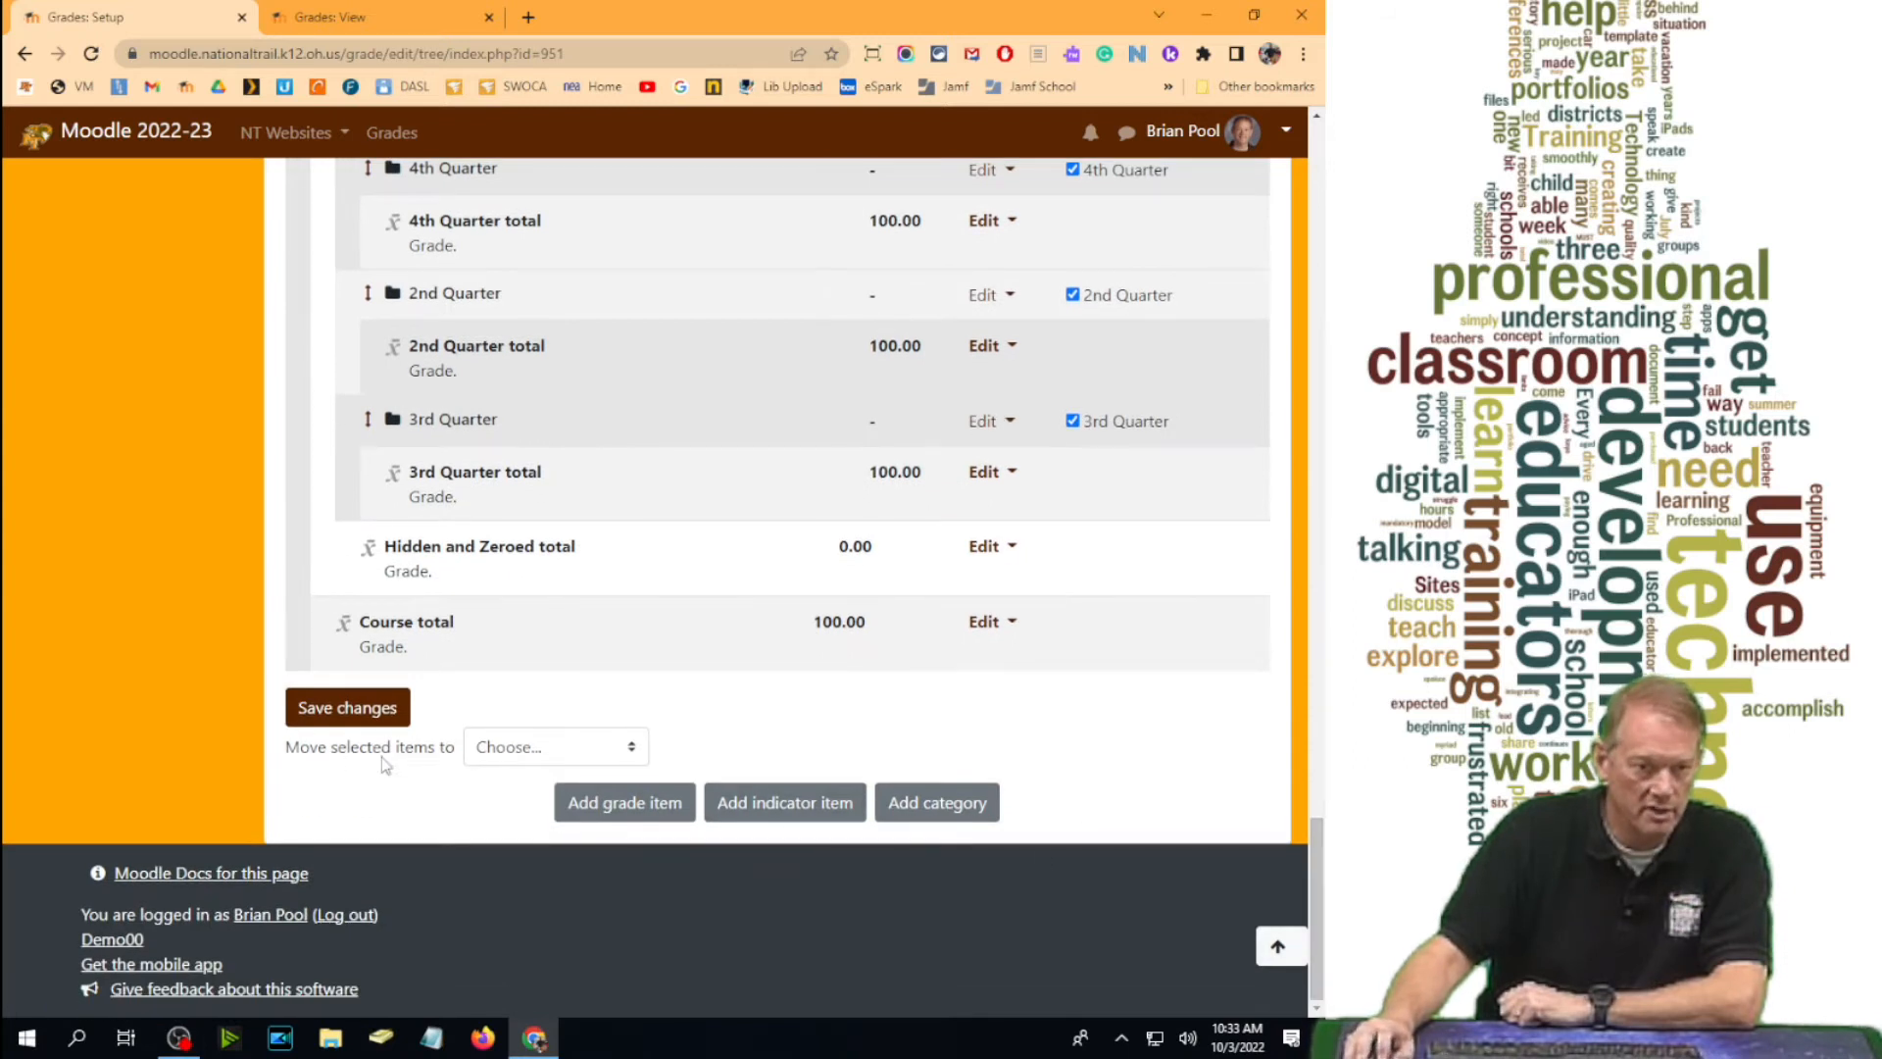
click(546, 756)
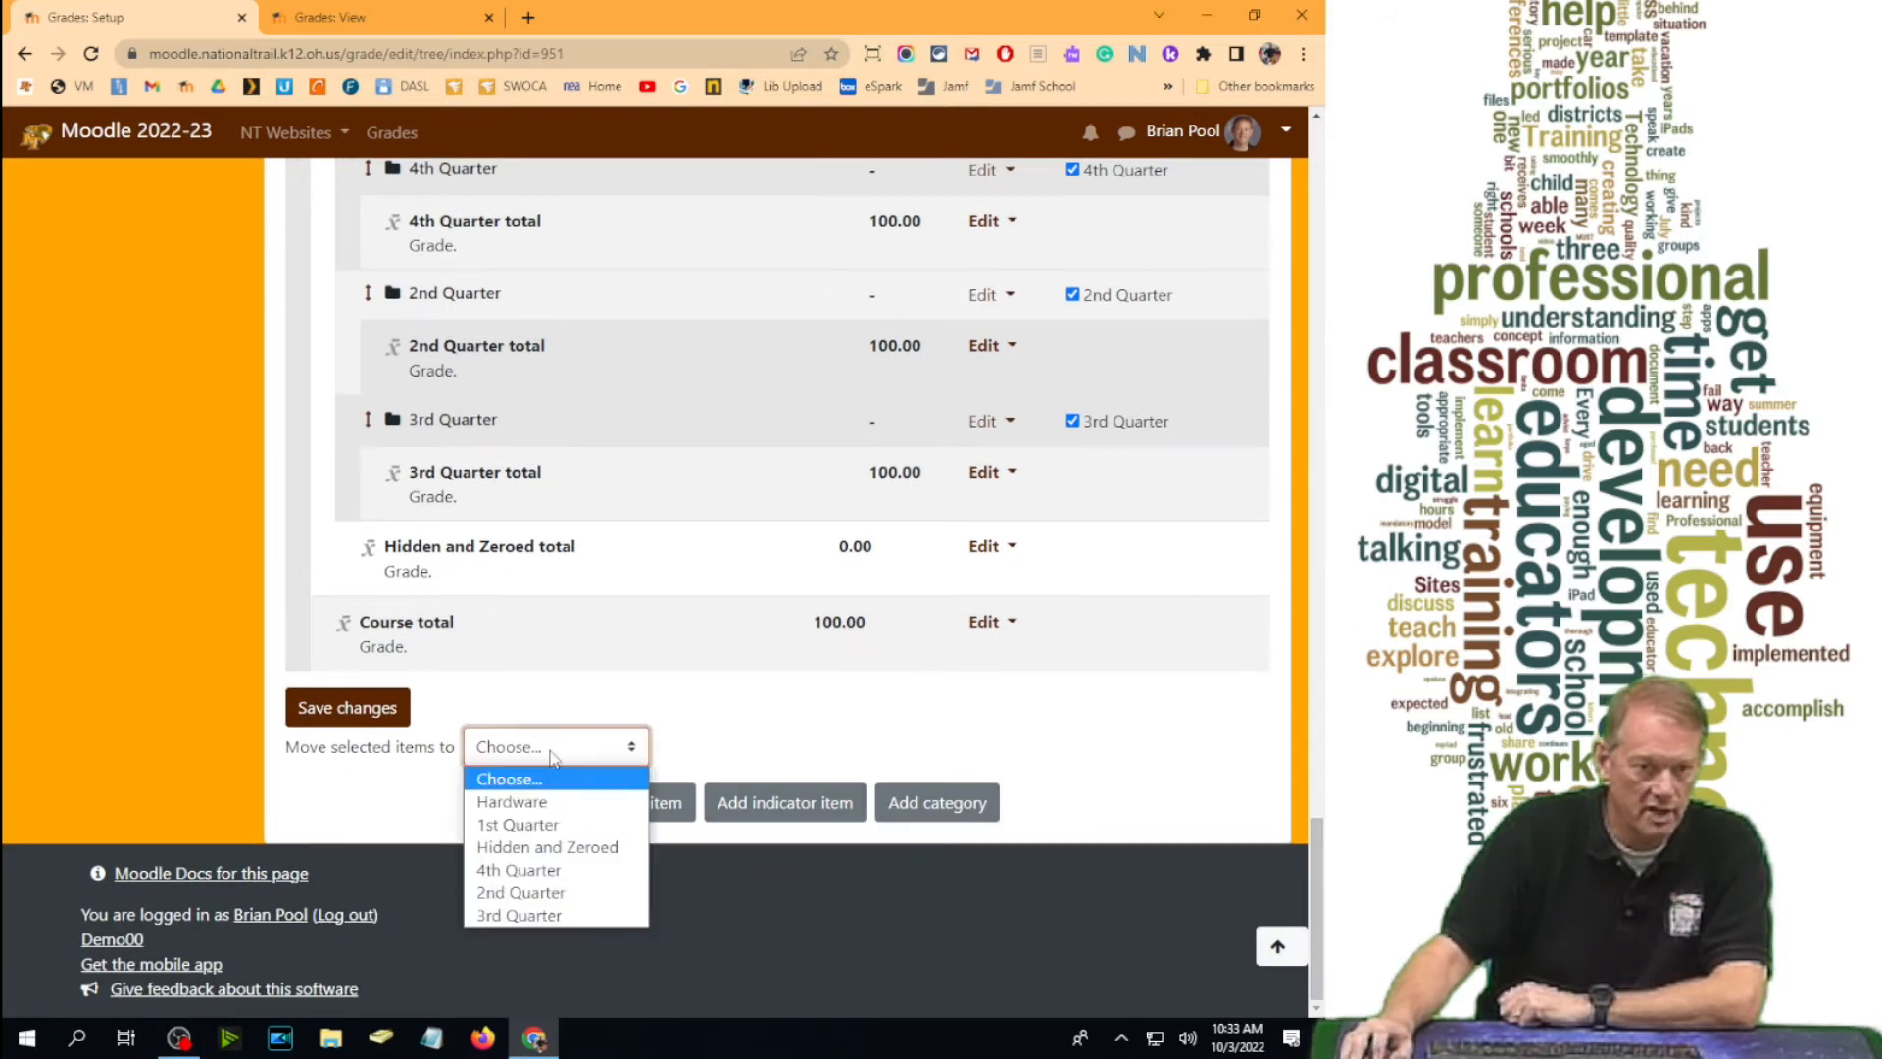
click(558, 849)
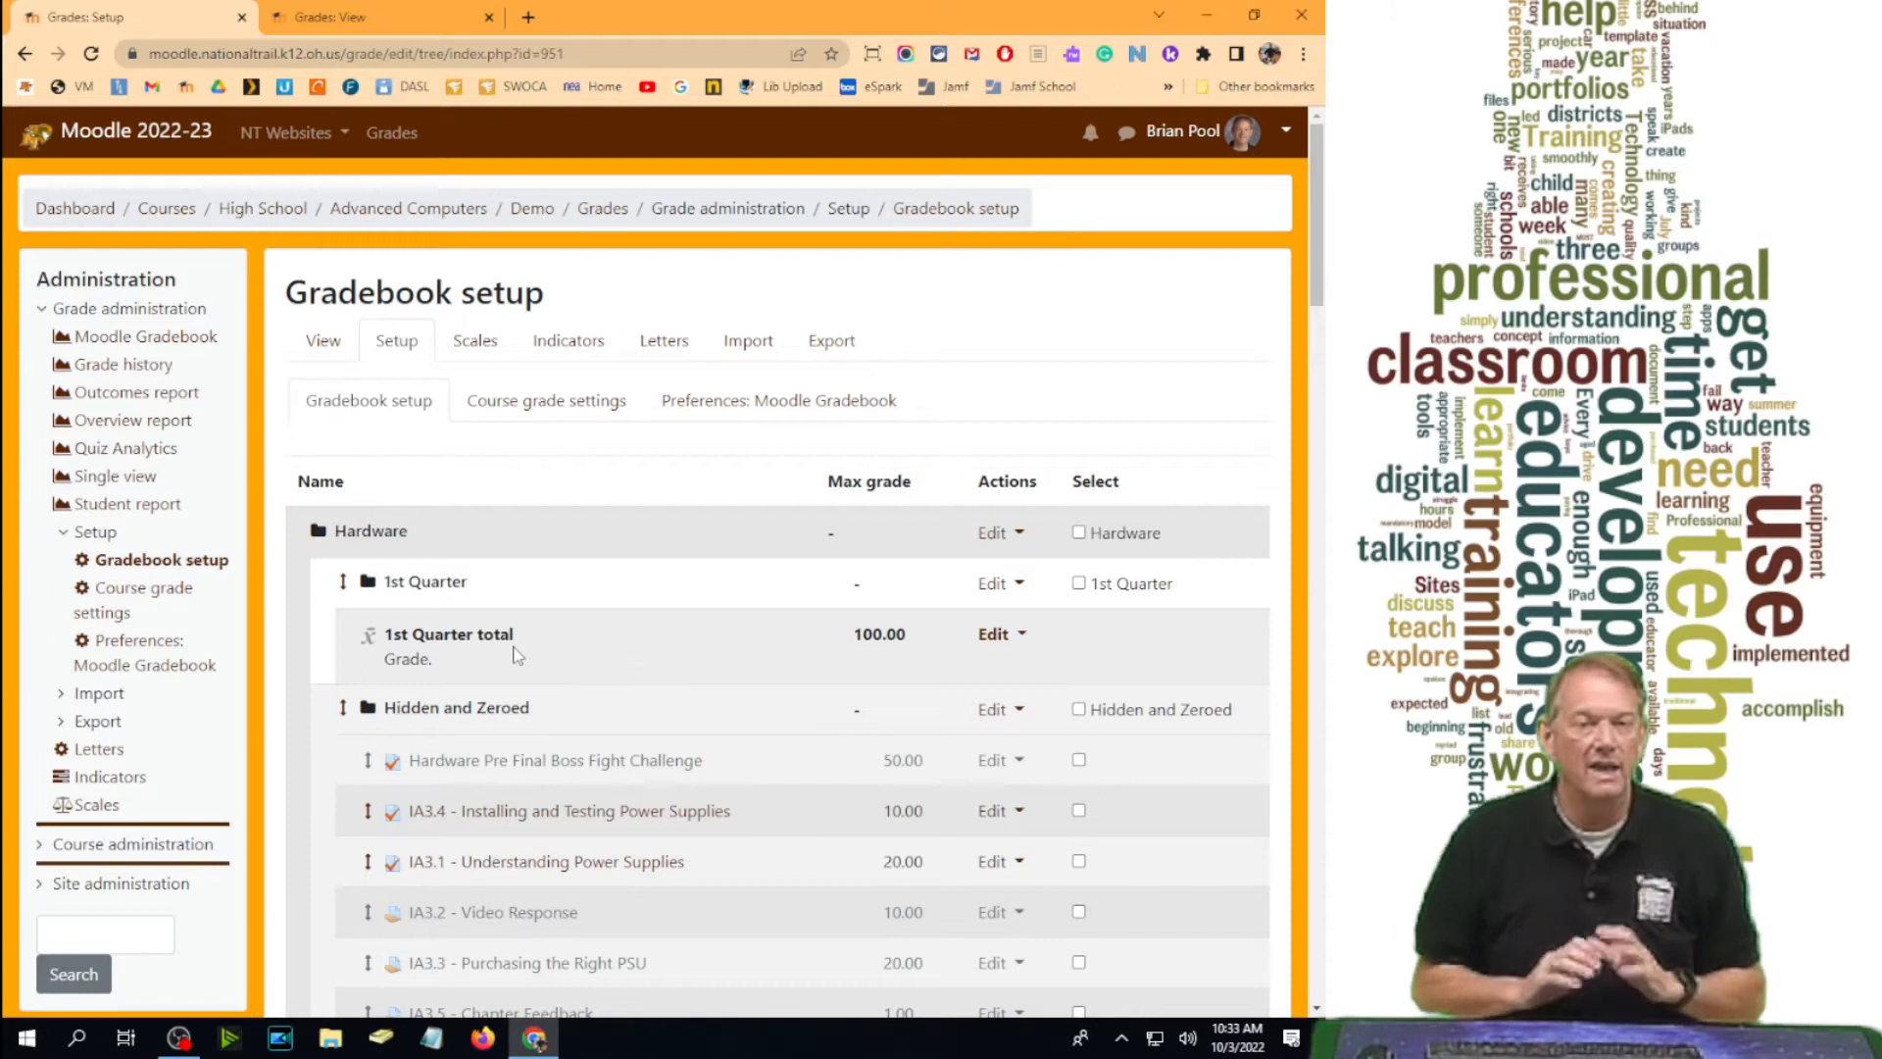
Open the student report and examine how the 1st Quarter and Hidden and Zeroed categories are listed.
click(334, 353)
click(1235, 399)
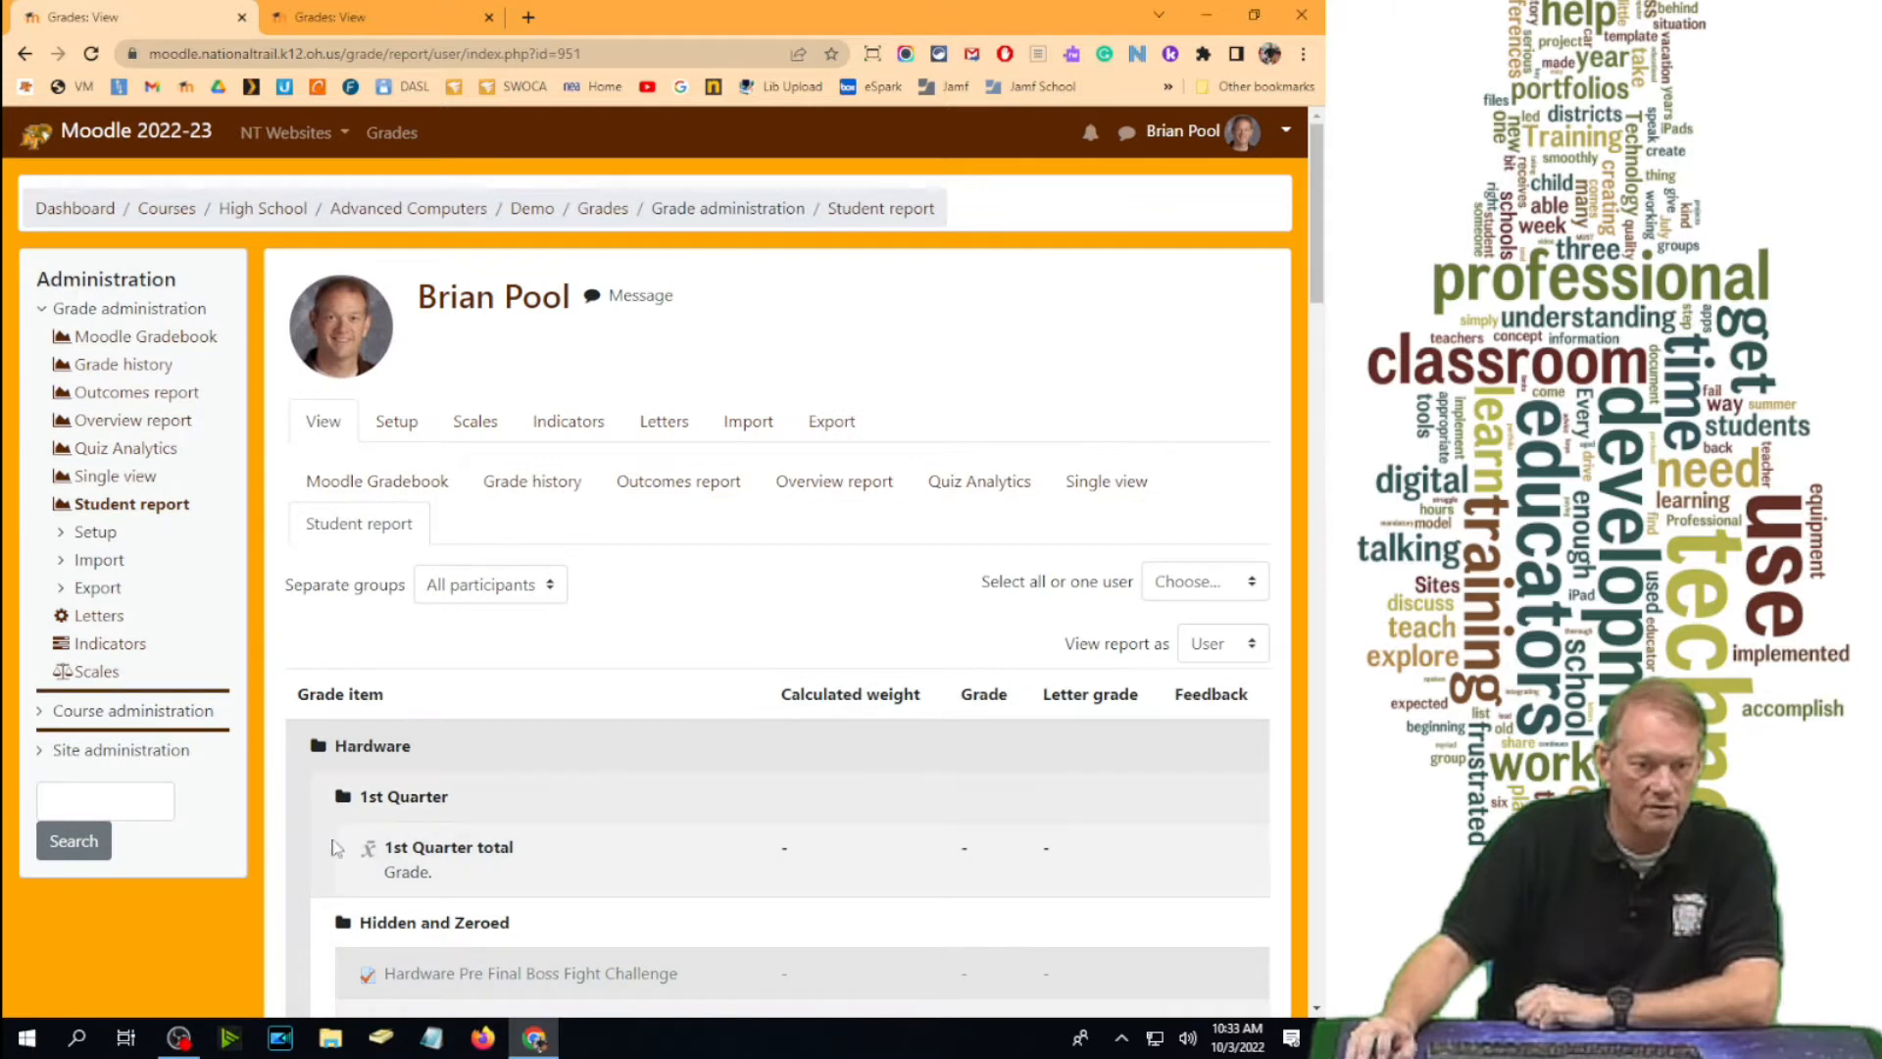
scroll(504, 796, down, 1)
scroll(507, 803, down, 2)
scroll(507, 771, down, 12)
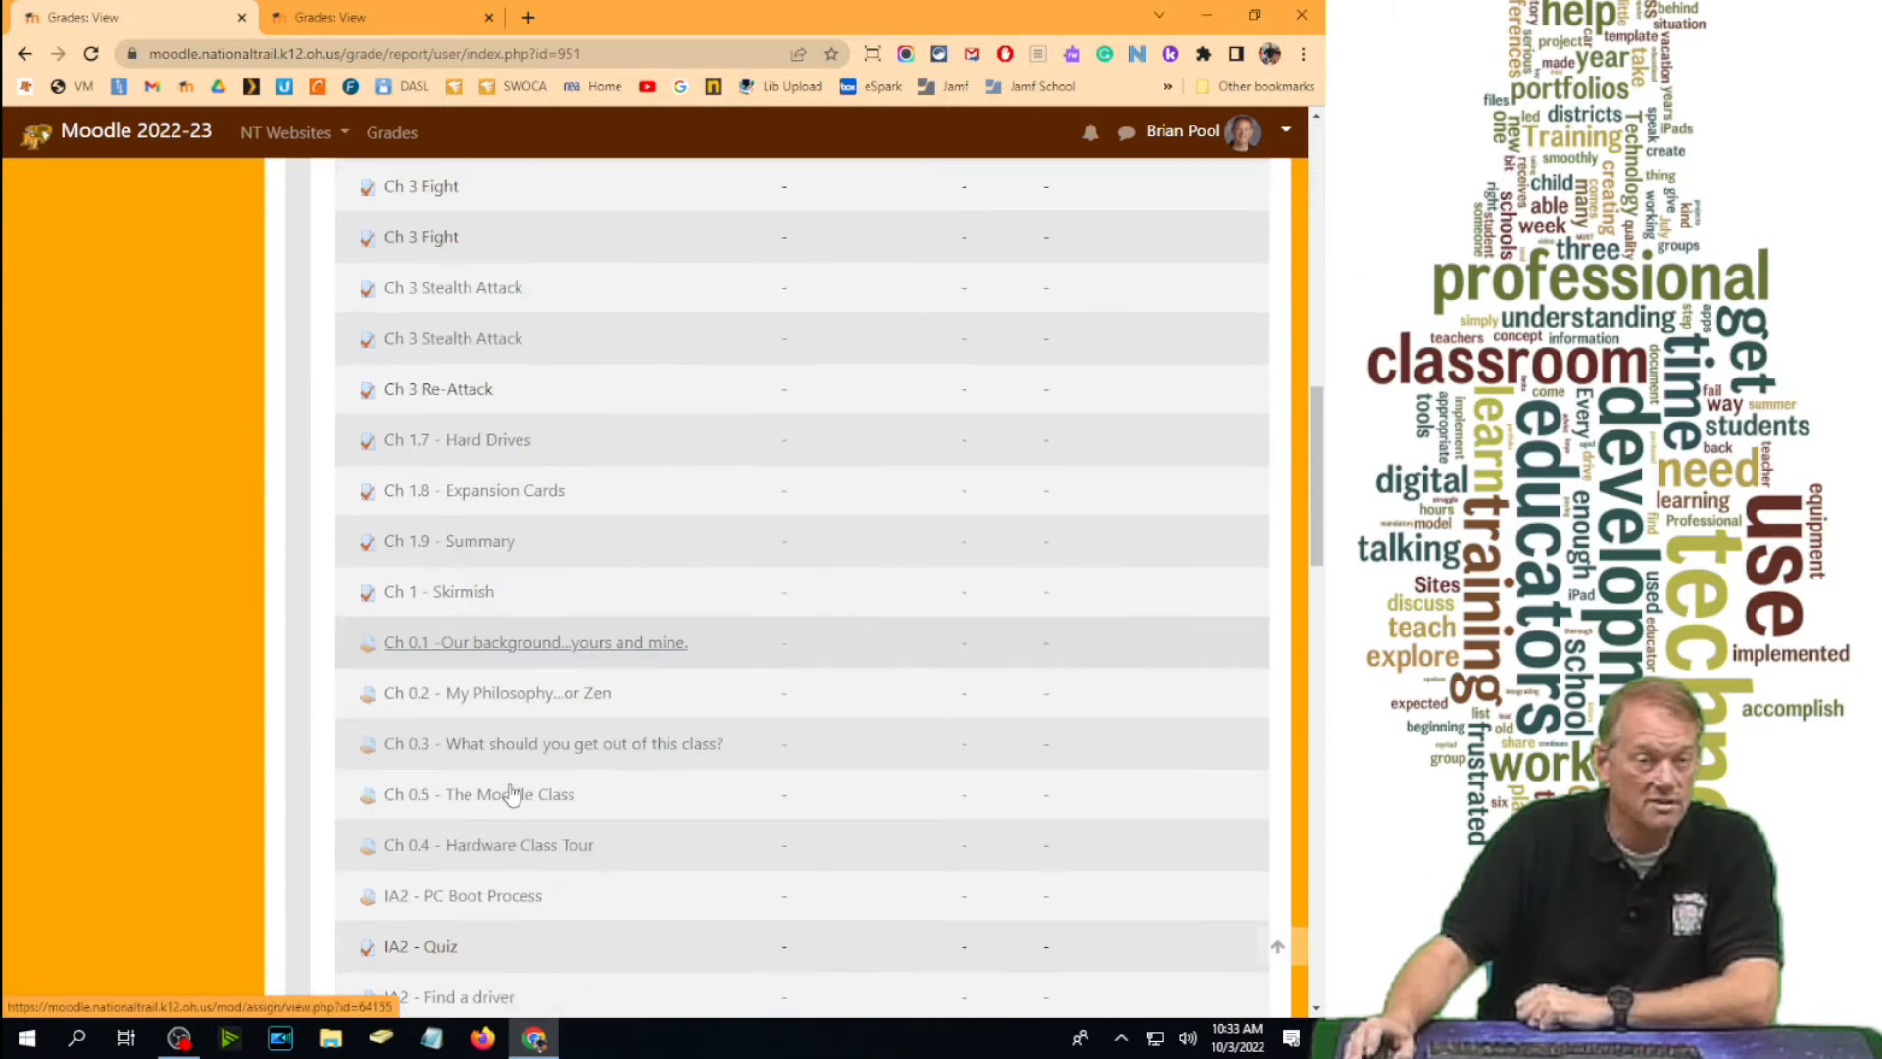
scroll(510, 789, up, 15)
scroll(488, 808, up, 4)
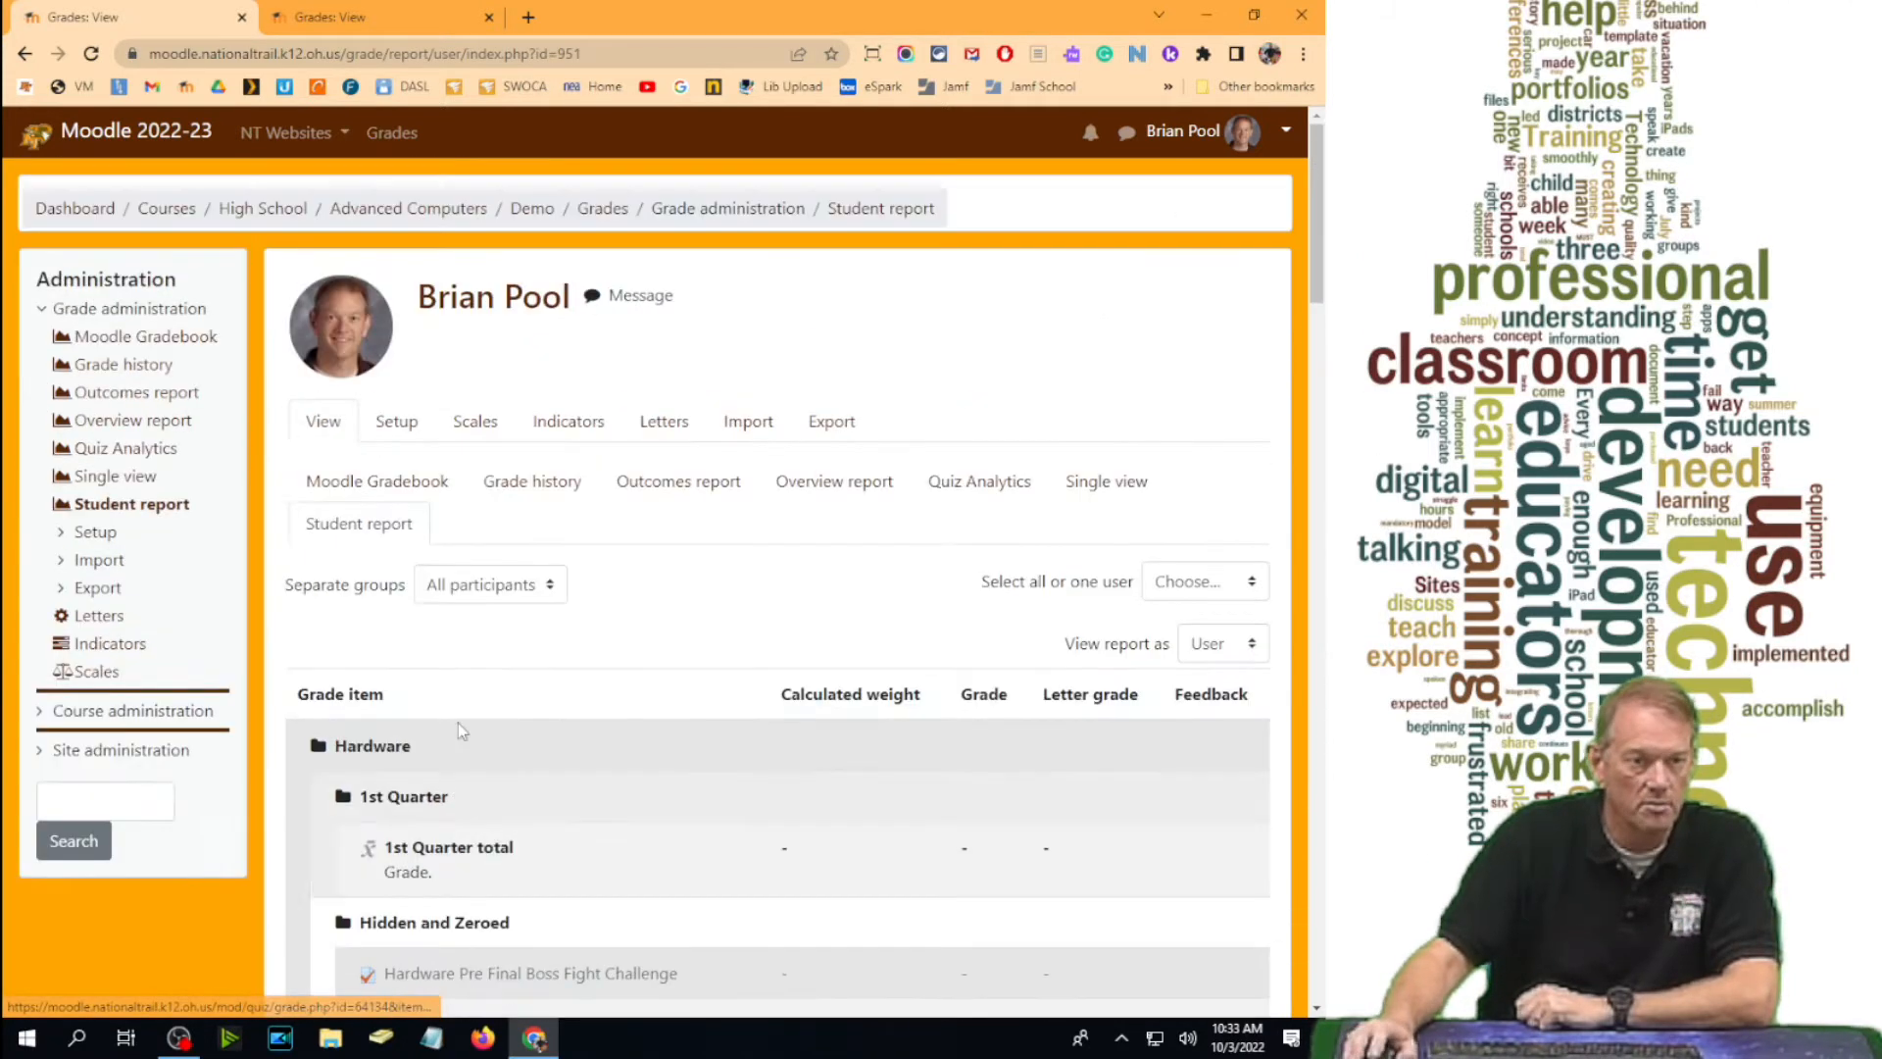
Return to the gradebook setup and hide the Hidden and Zeroed category.
click(416, 422)
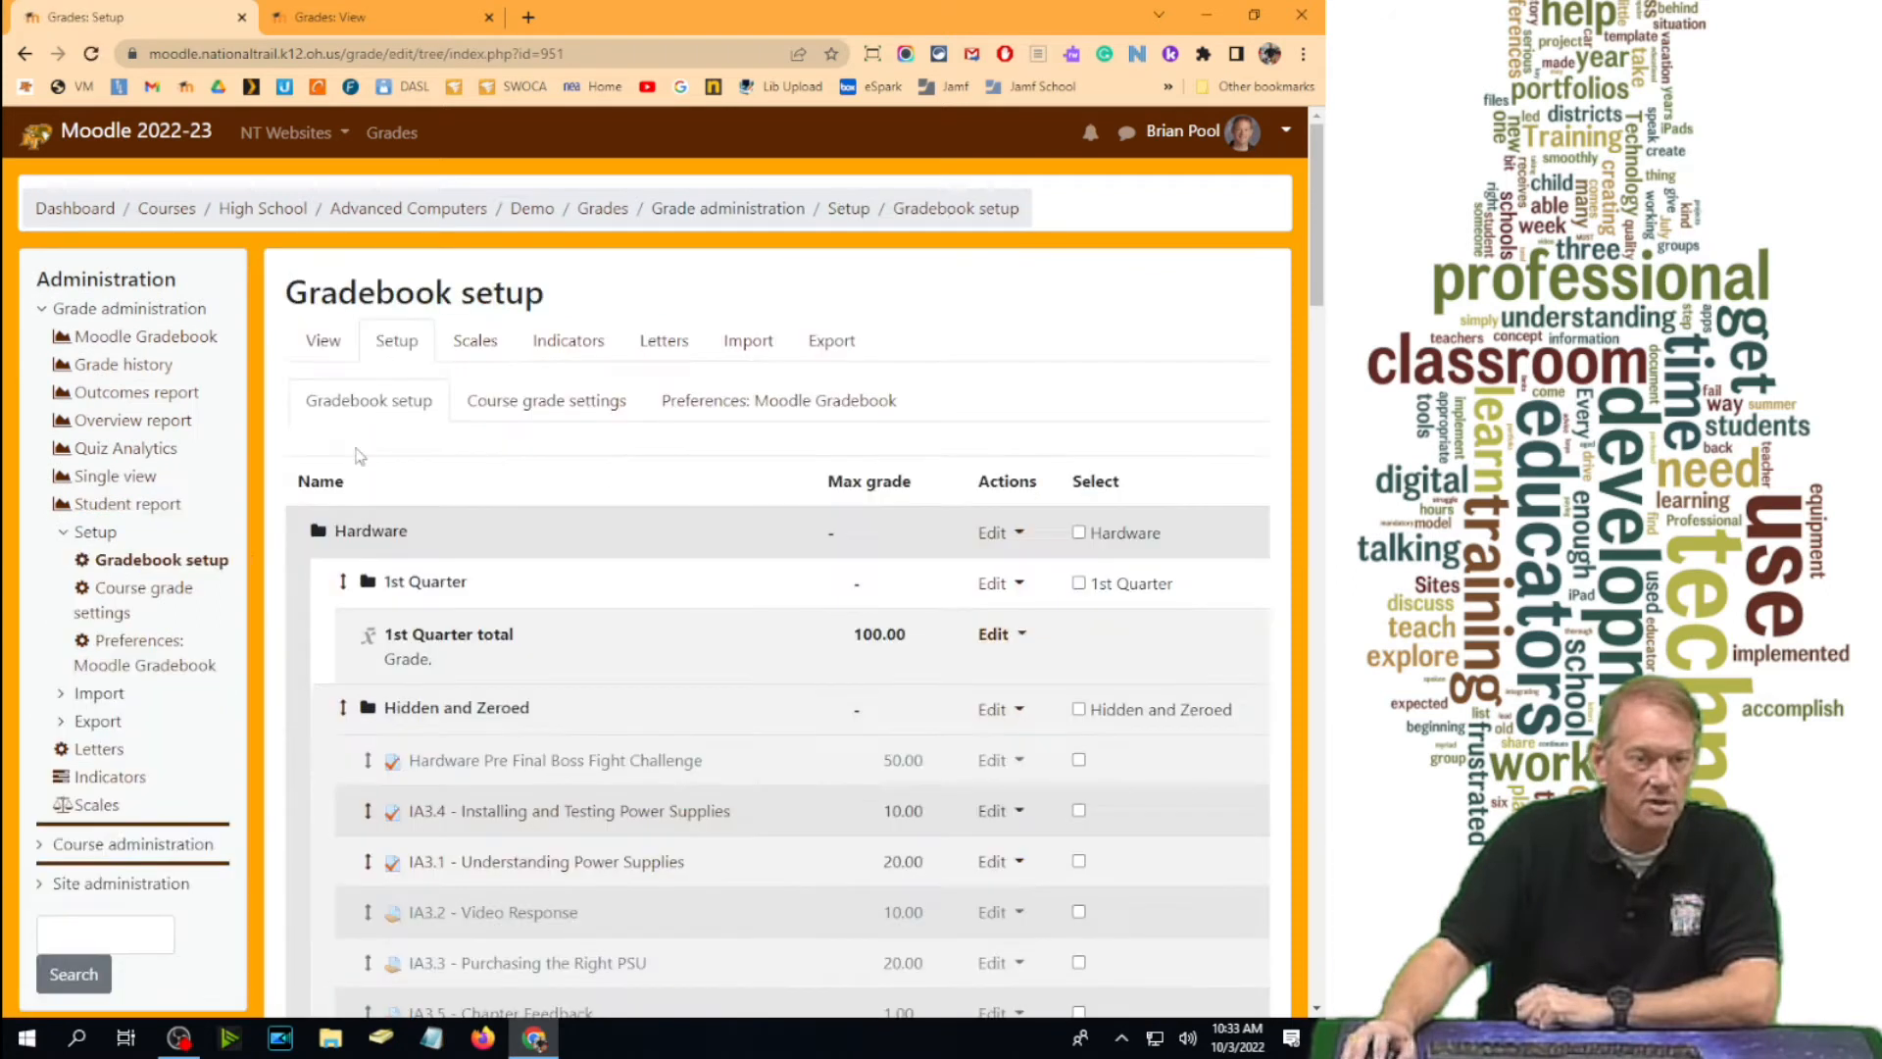
click(994, 710)
click(925, 827)
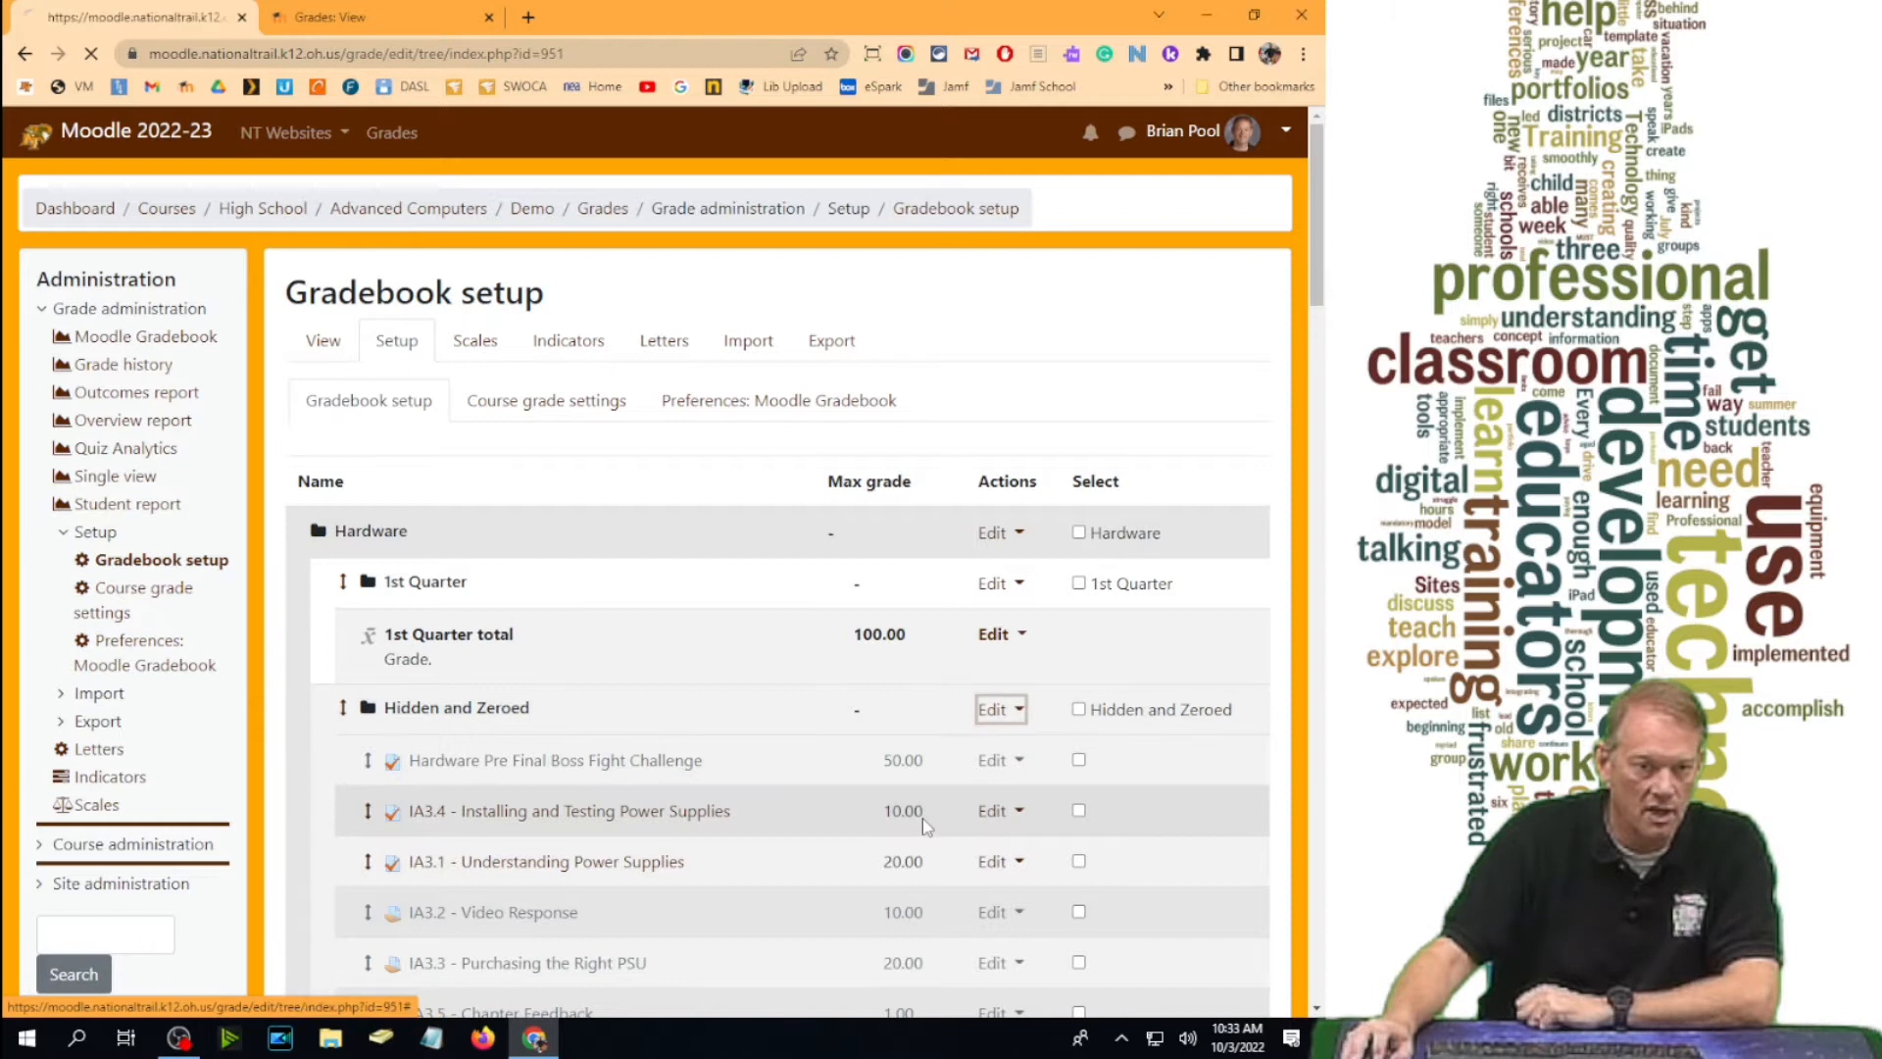
Select all Chapter 1 items in Hidden and Zeroed, including Ch 1.1 to 1.9, Skirmish, both Fights and Rematch, and move them to 1st Quarter.
scroll(1238, 423, down, 20)
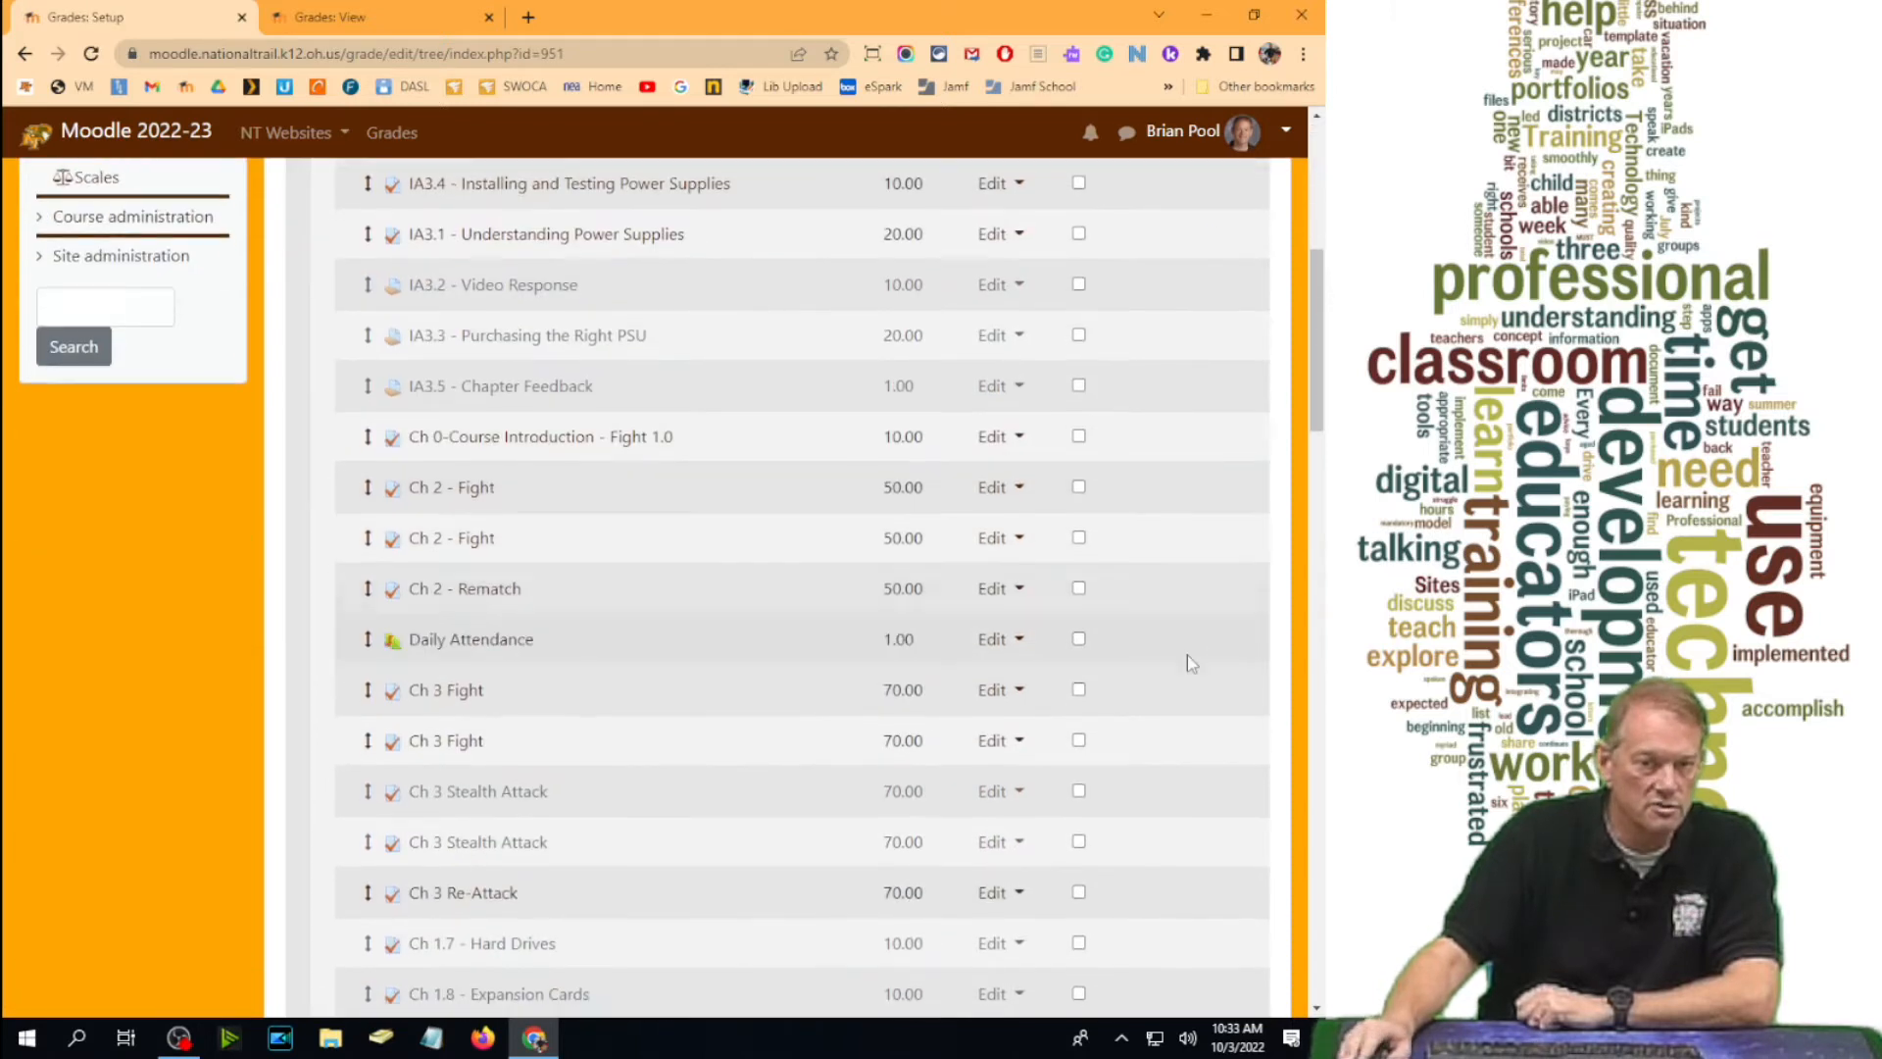
scroll(1134, 667, down, 9)
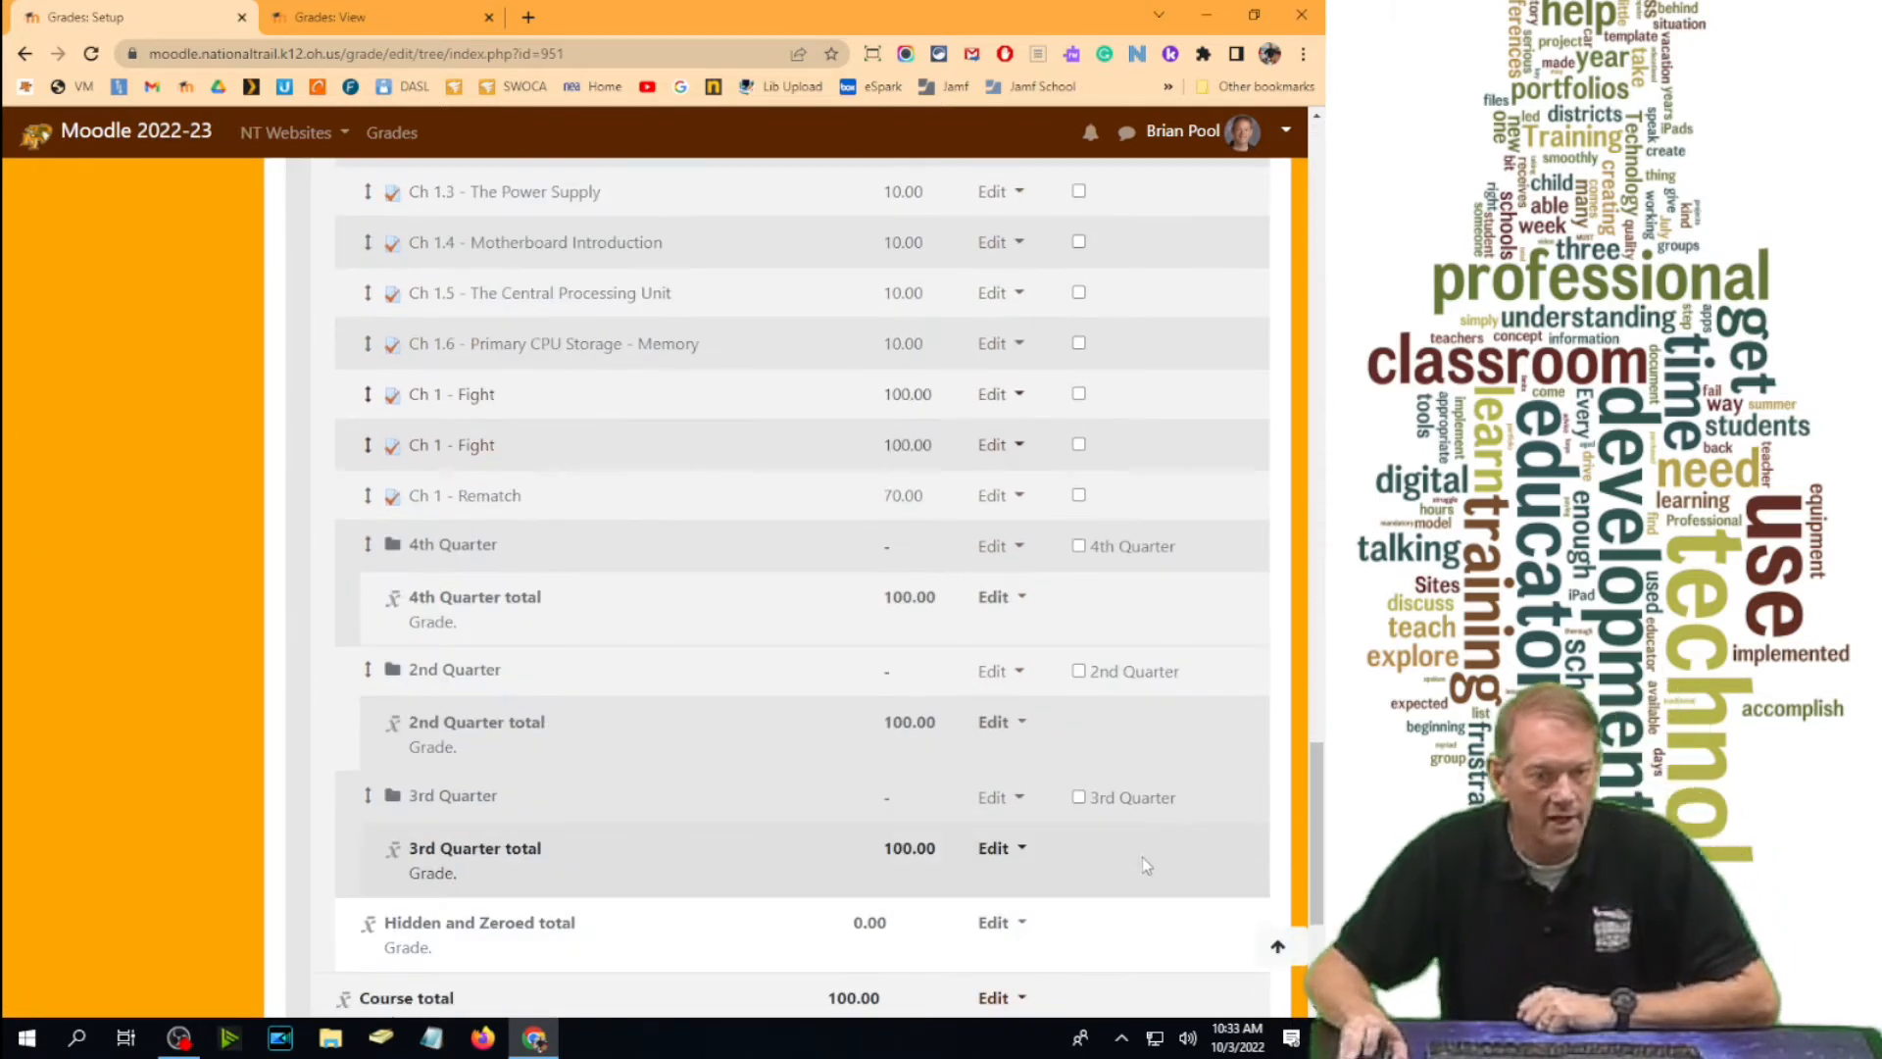
scroll(1056, 939, up, 8)
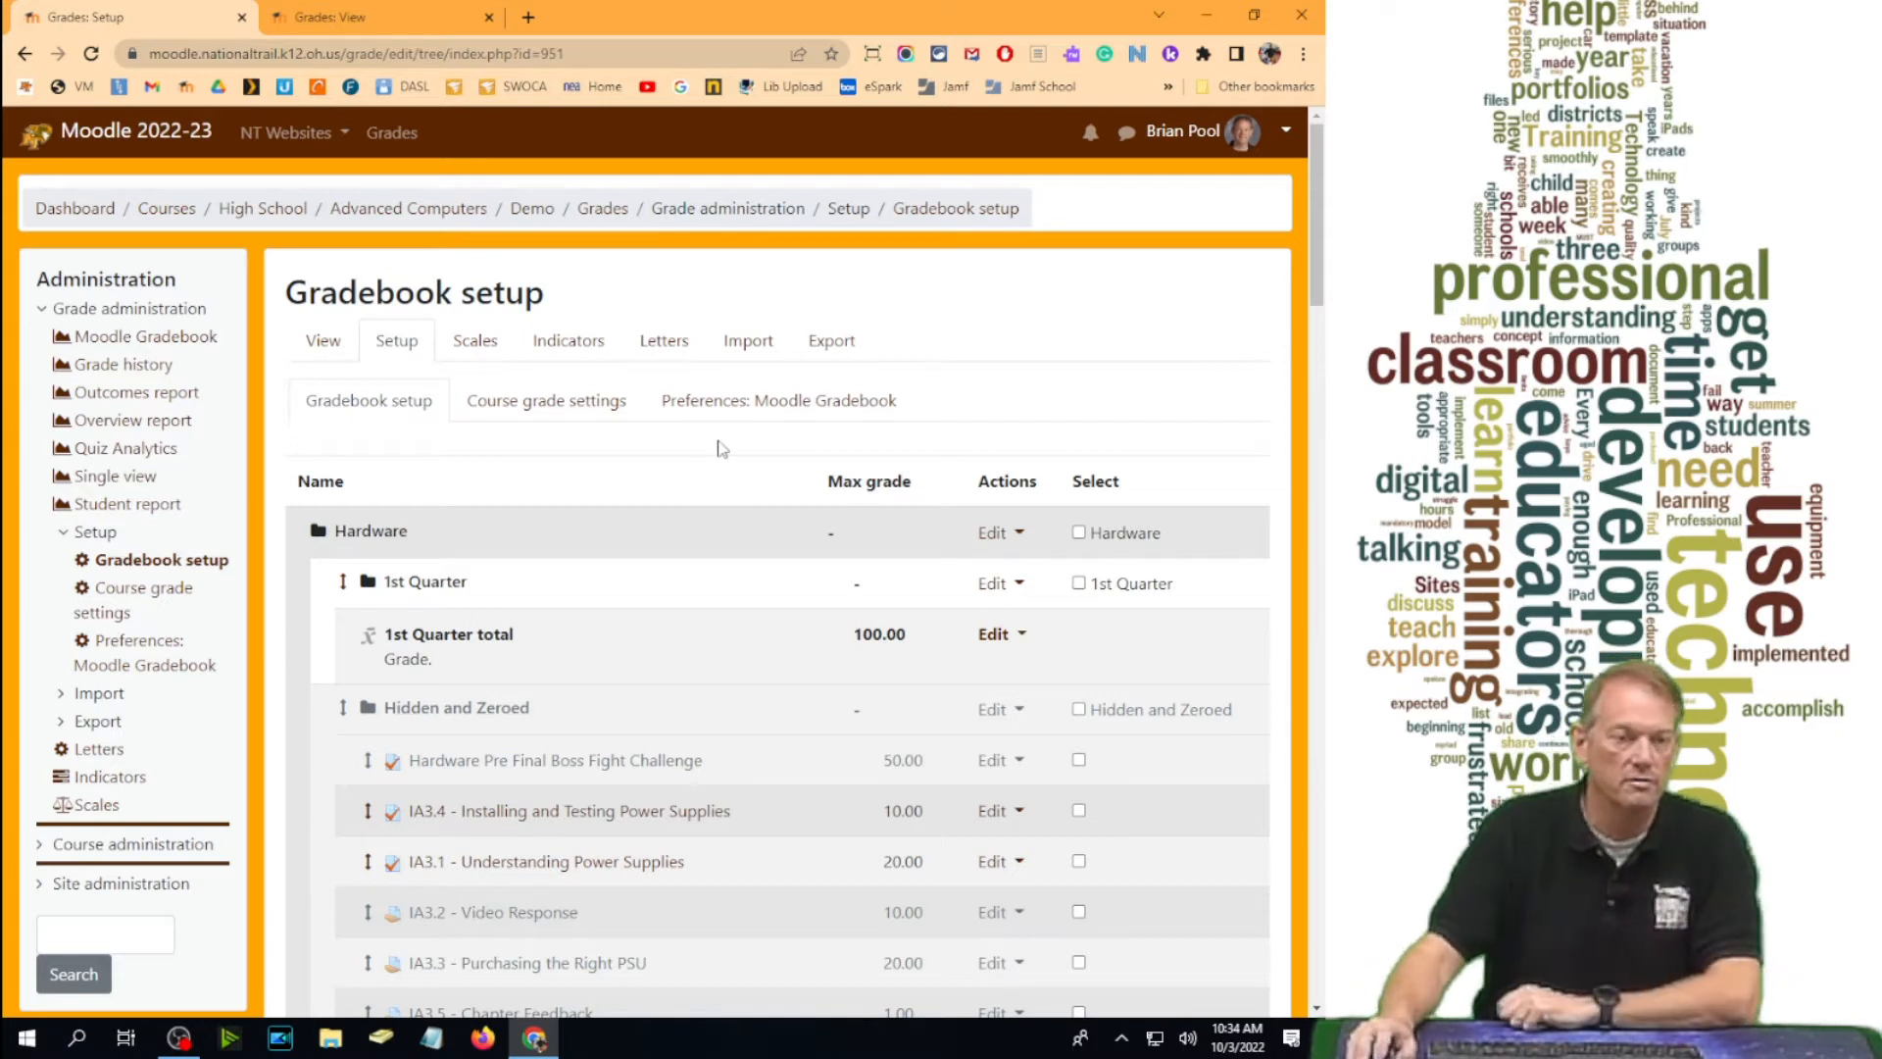
scroll(1022, 753, down, 1)
scroll(1022, 753, down, 4)
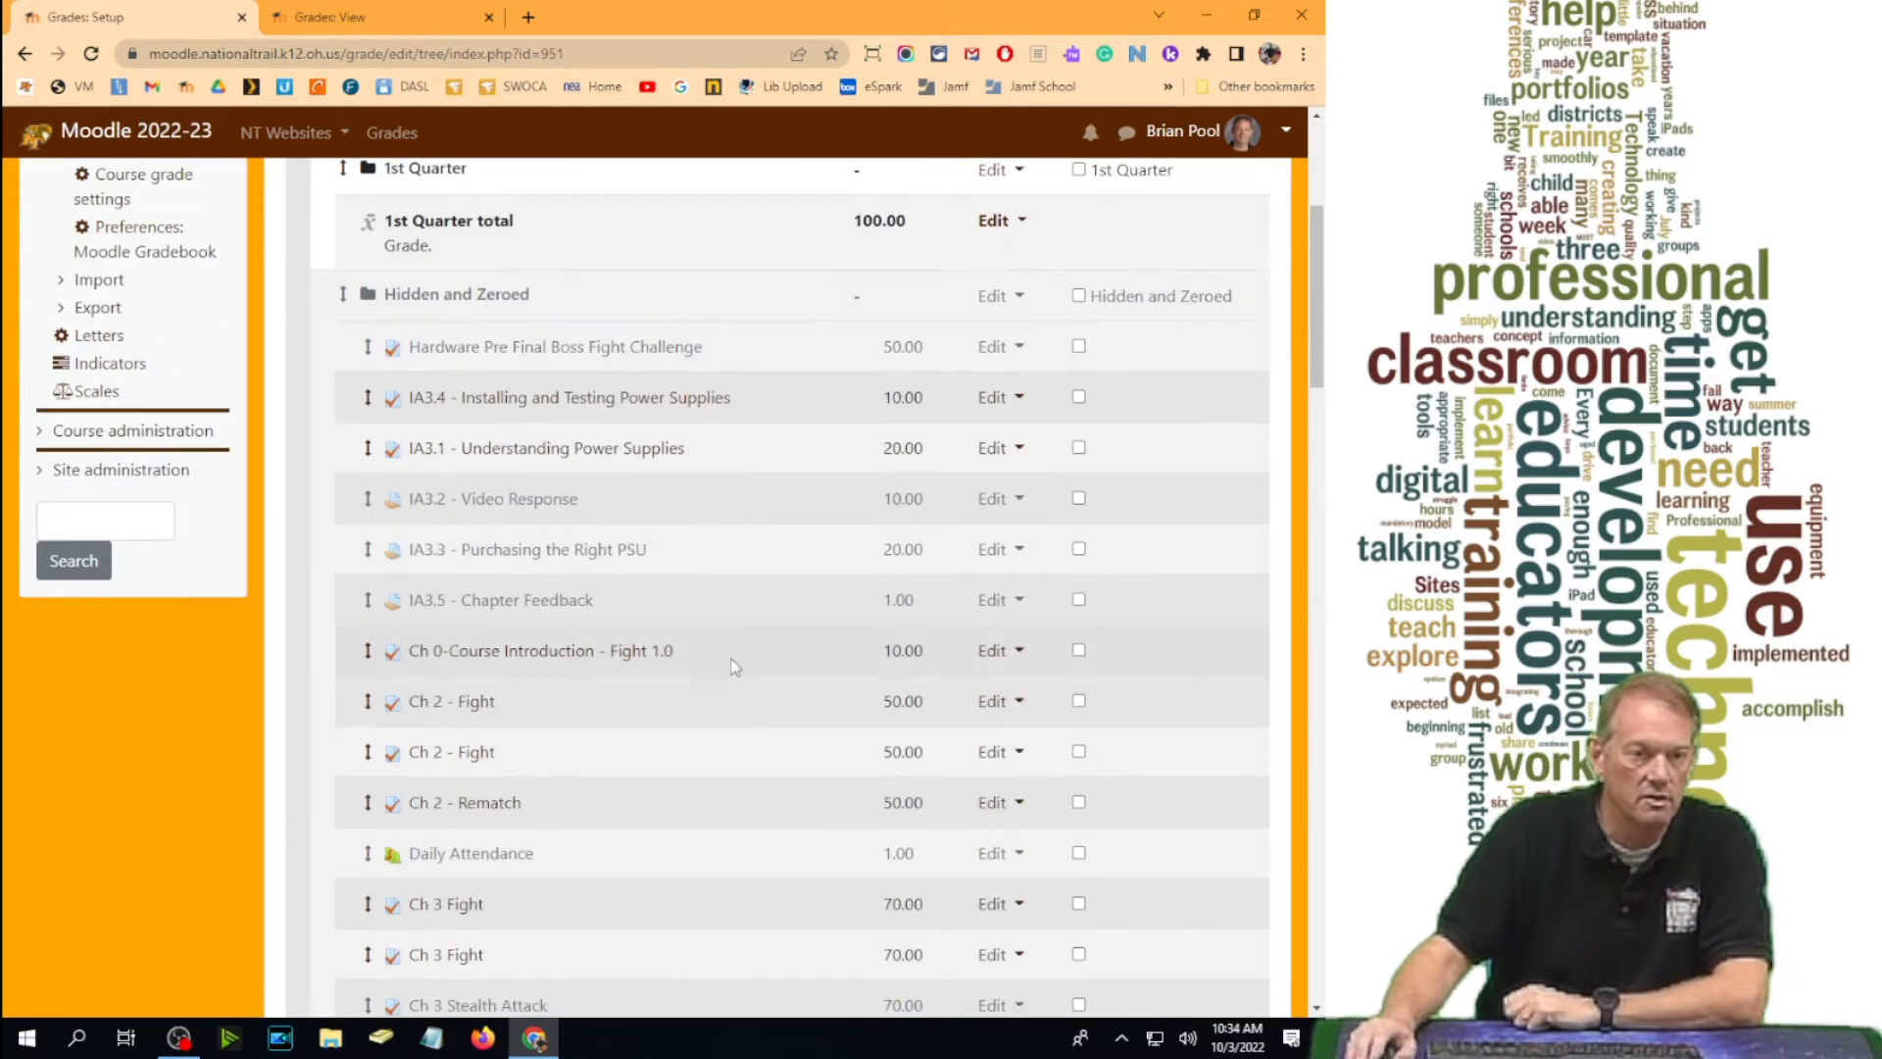
scroll(729, 659, down, 4)
scroll(740, 652, down, 2)
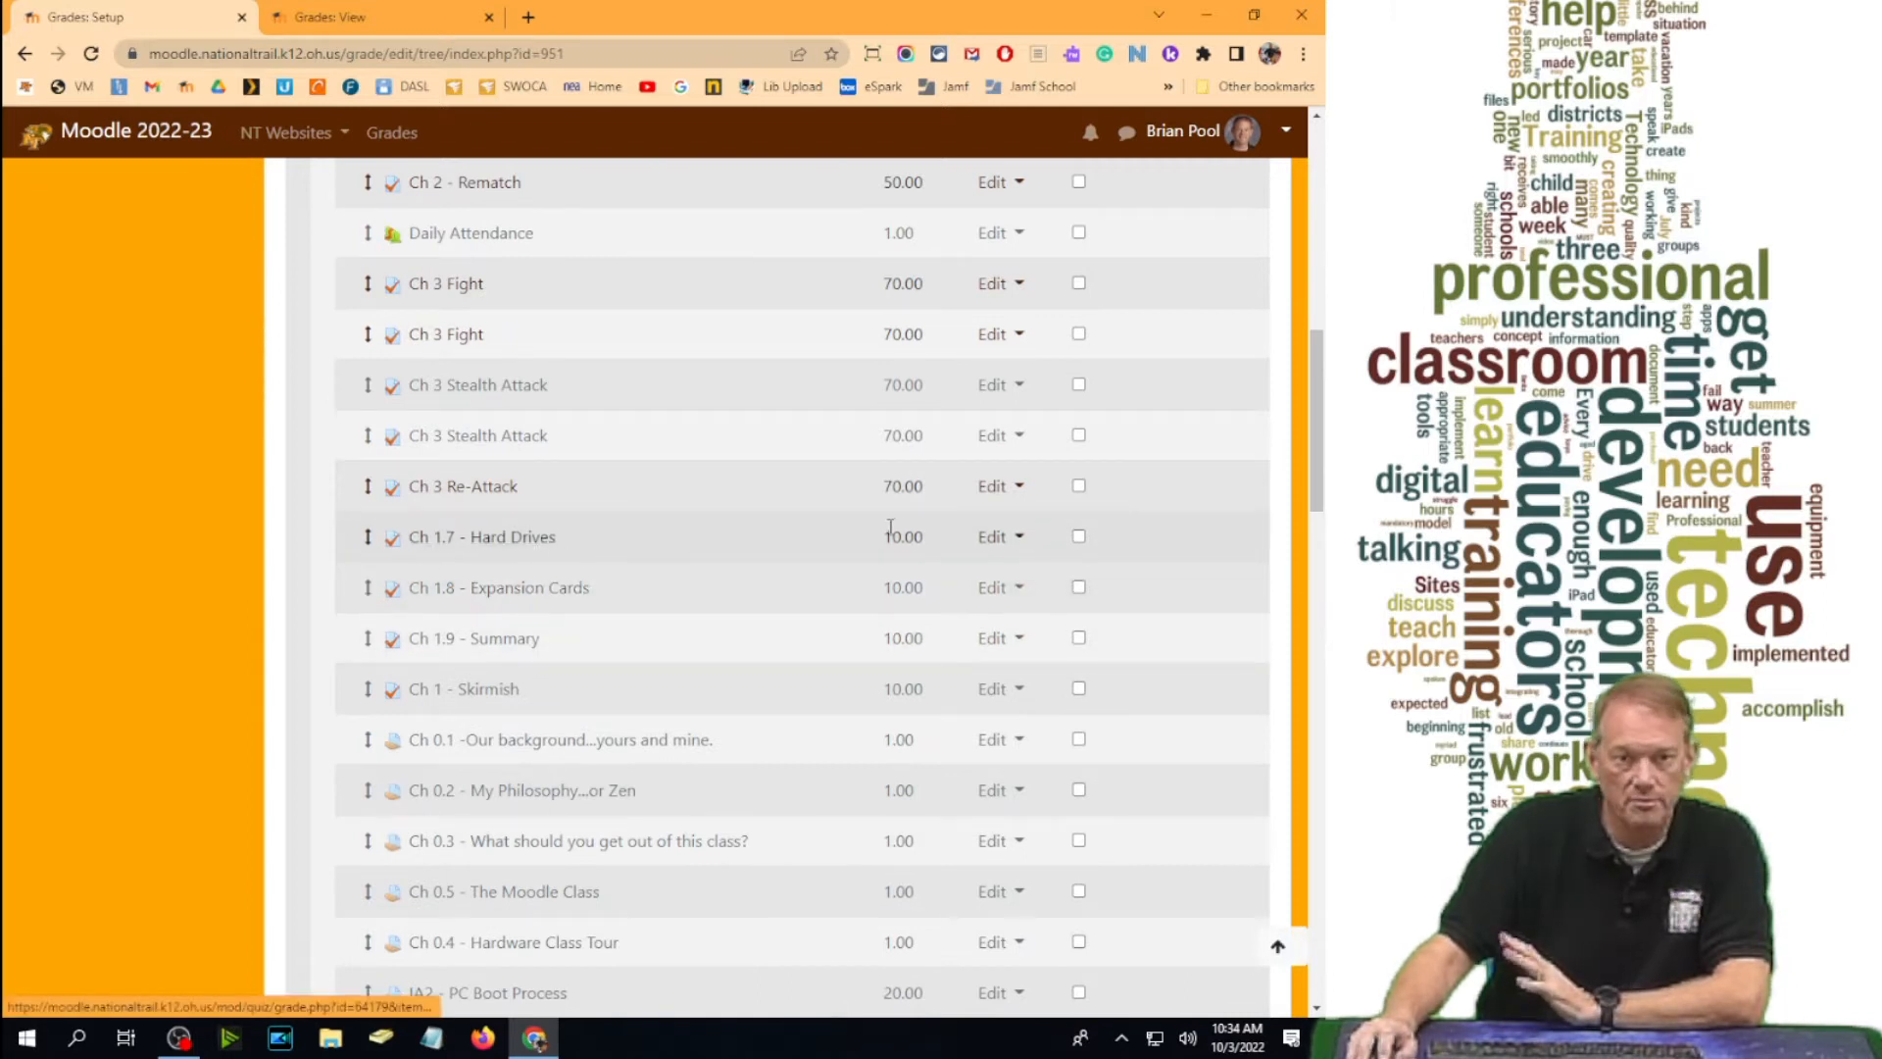
click(1080, 587)
click(1080, 638)
click(1079, 690)
click(1080, 740)
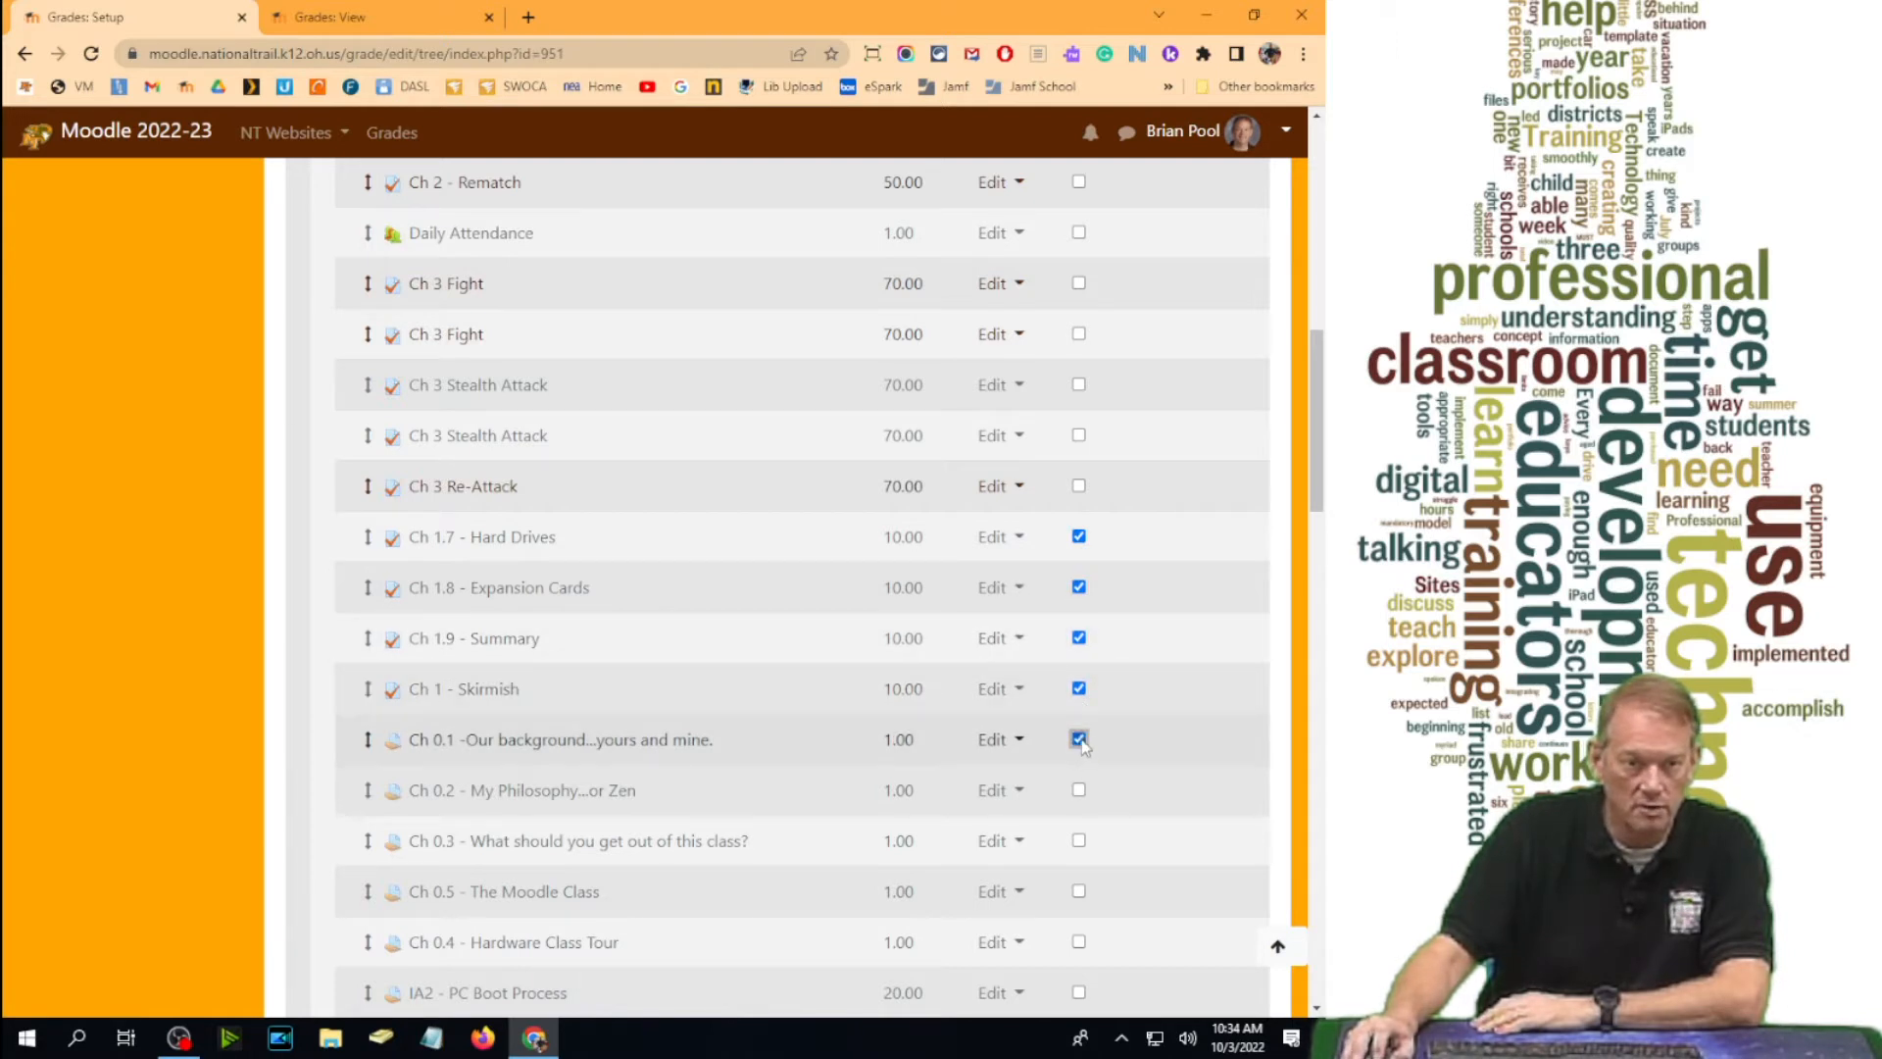
scroll(1088, 789, down, 15)
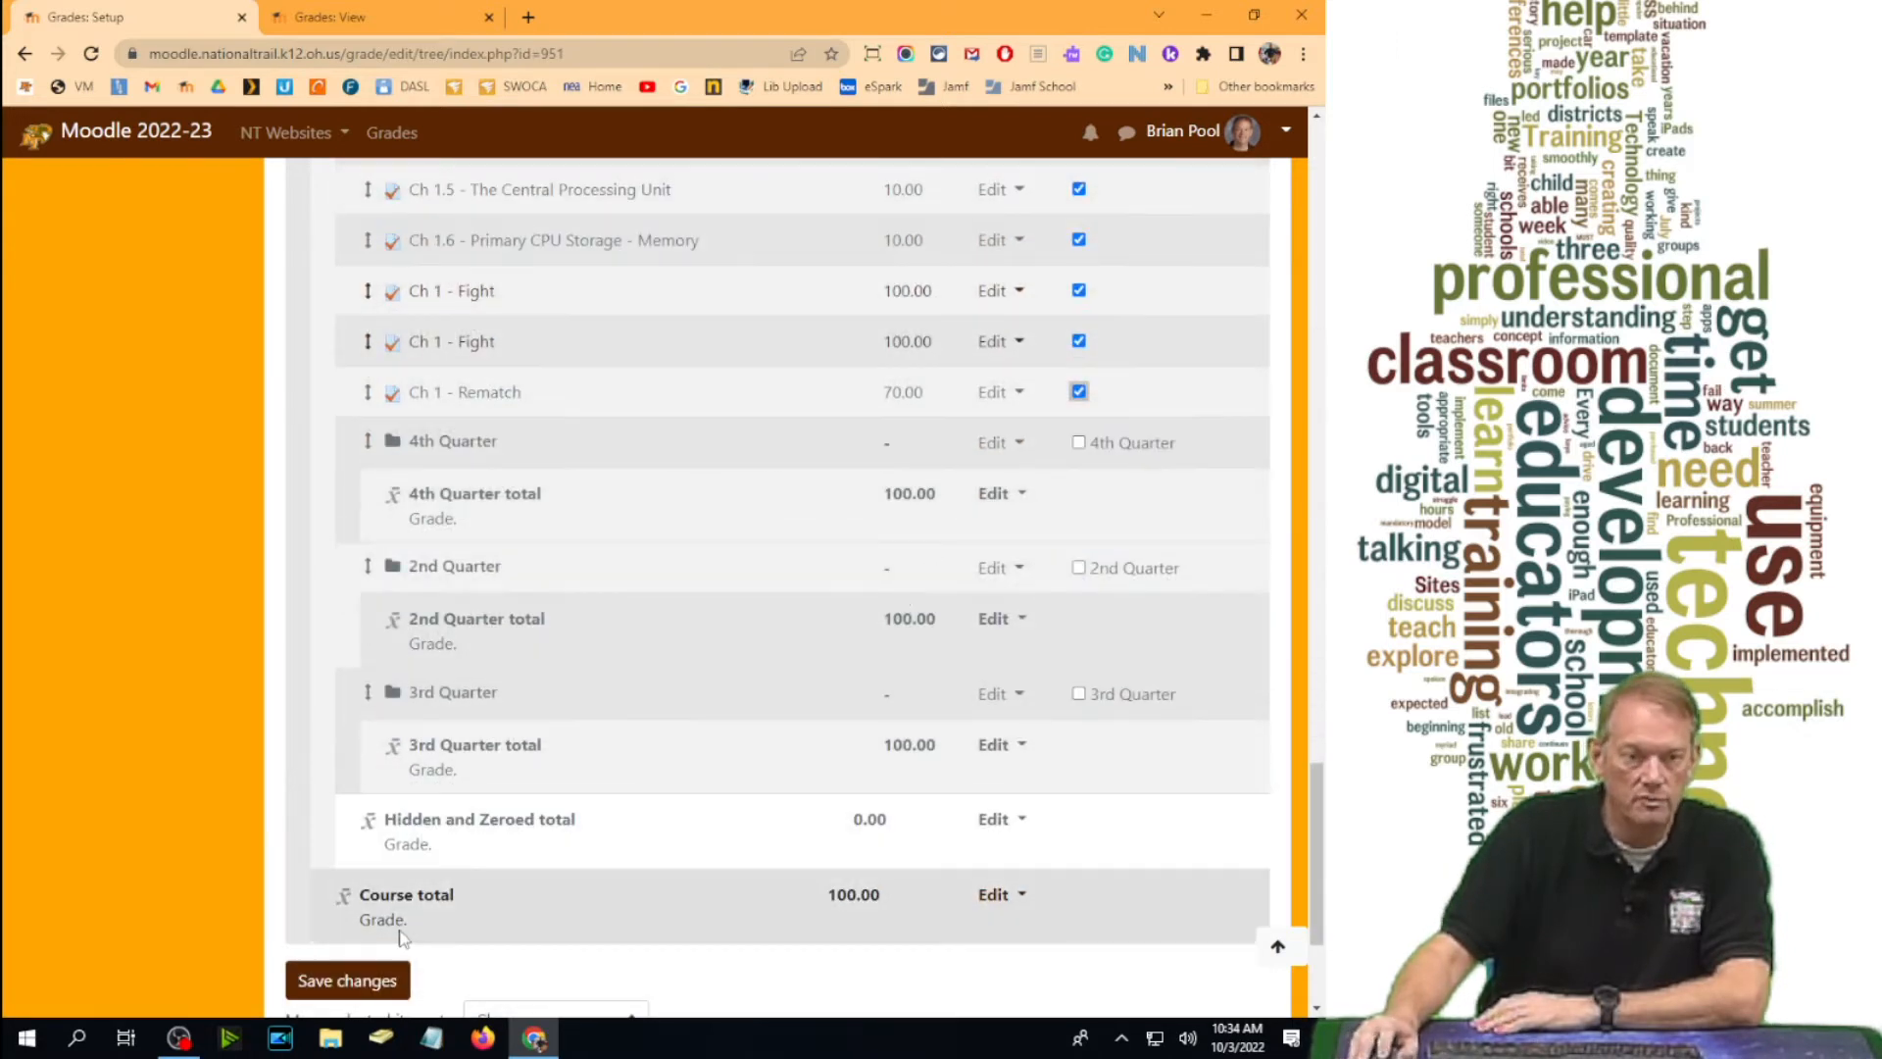
scroll(399, 936, down, 3)
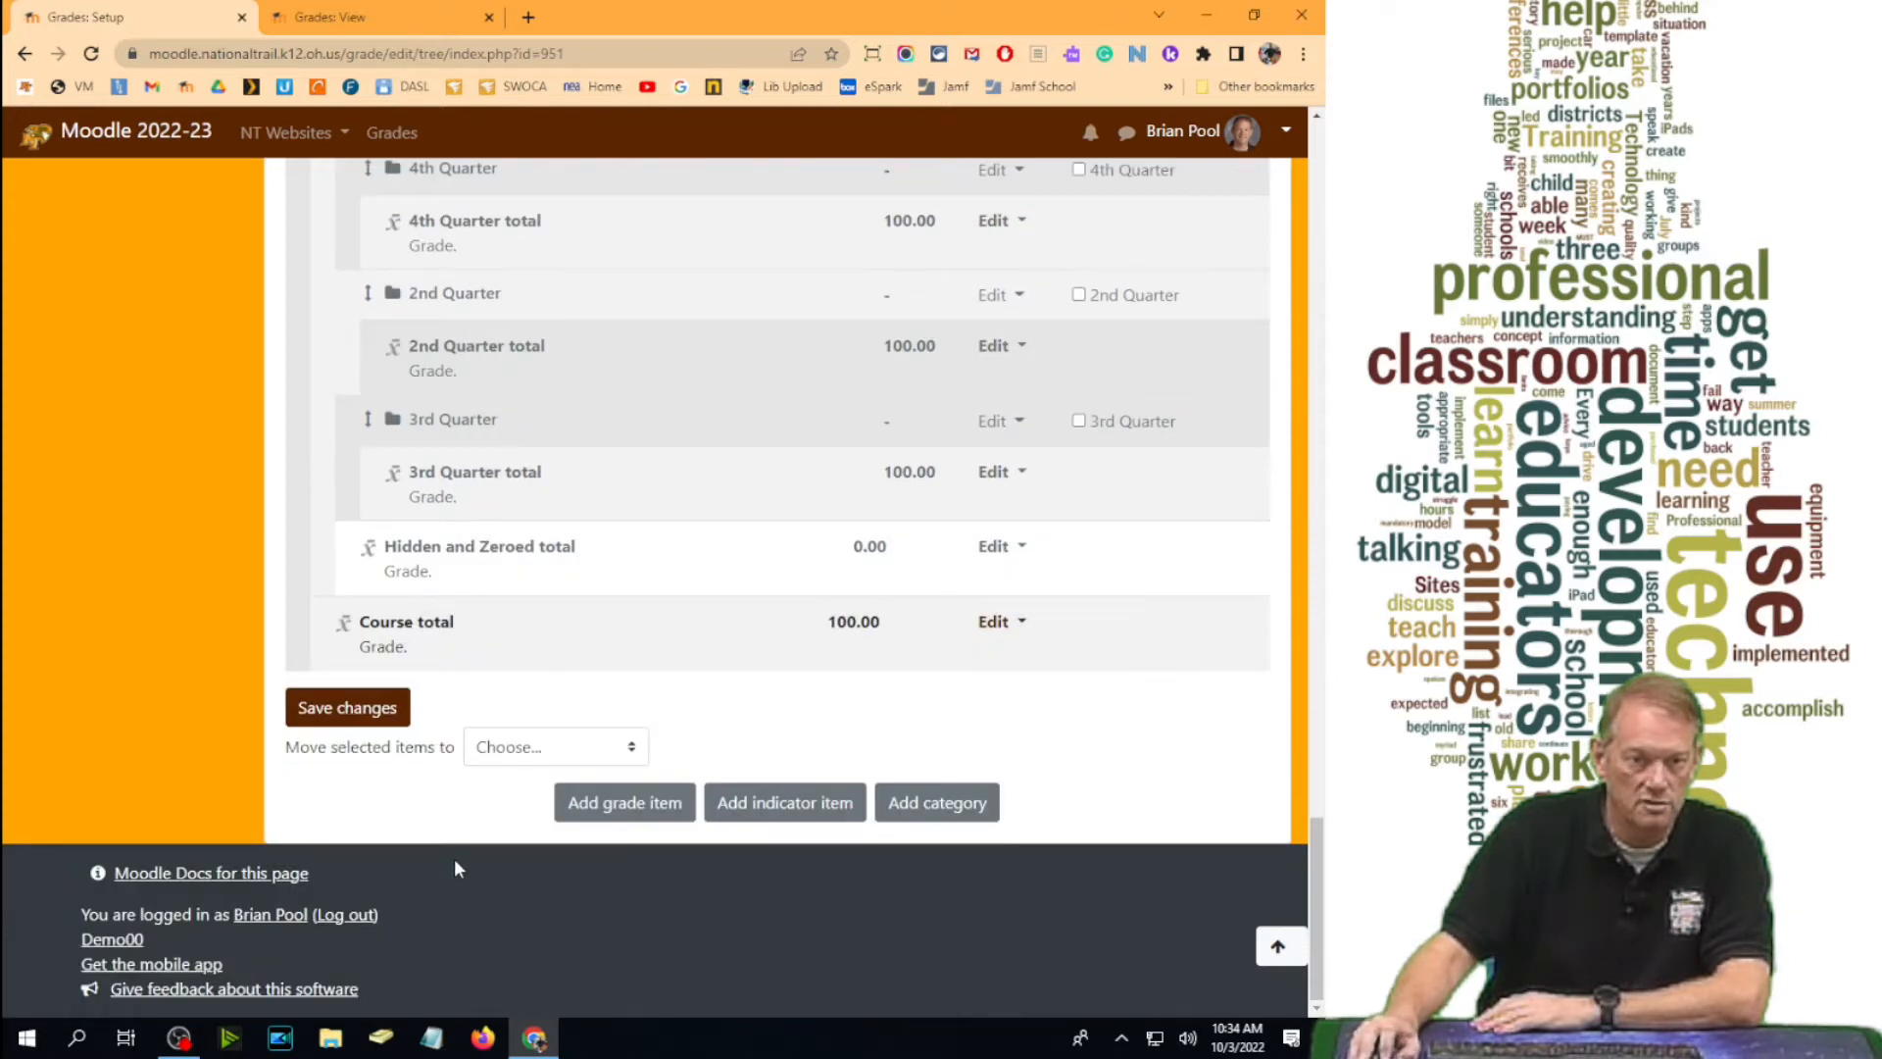
click(517, 755)
click(528, 831)
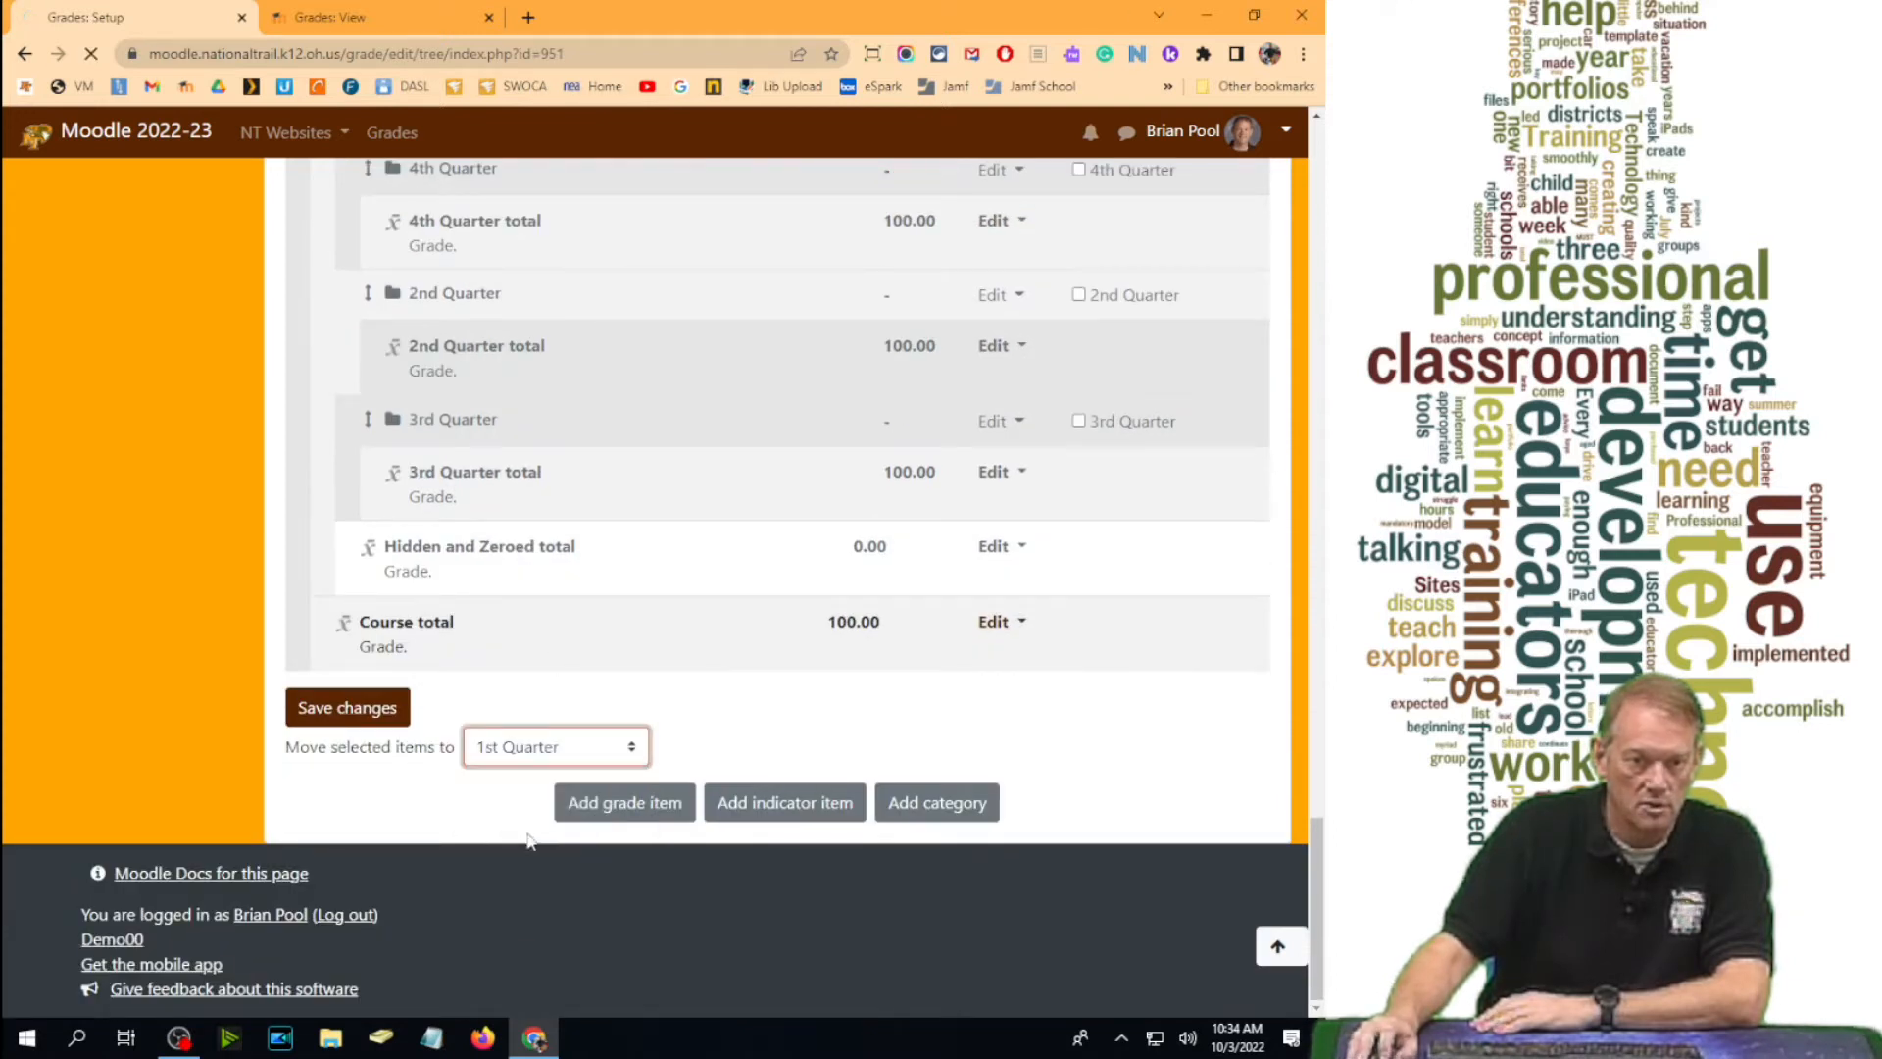
Hide the 1st Quarter category and show it again.
scroll(855, 663, down, 4)
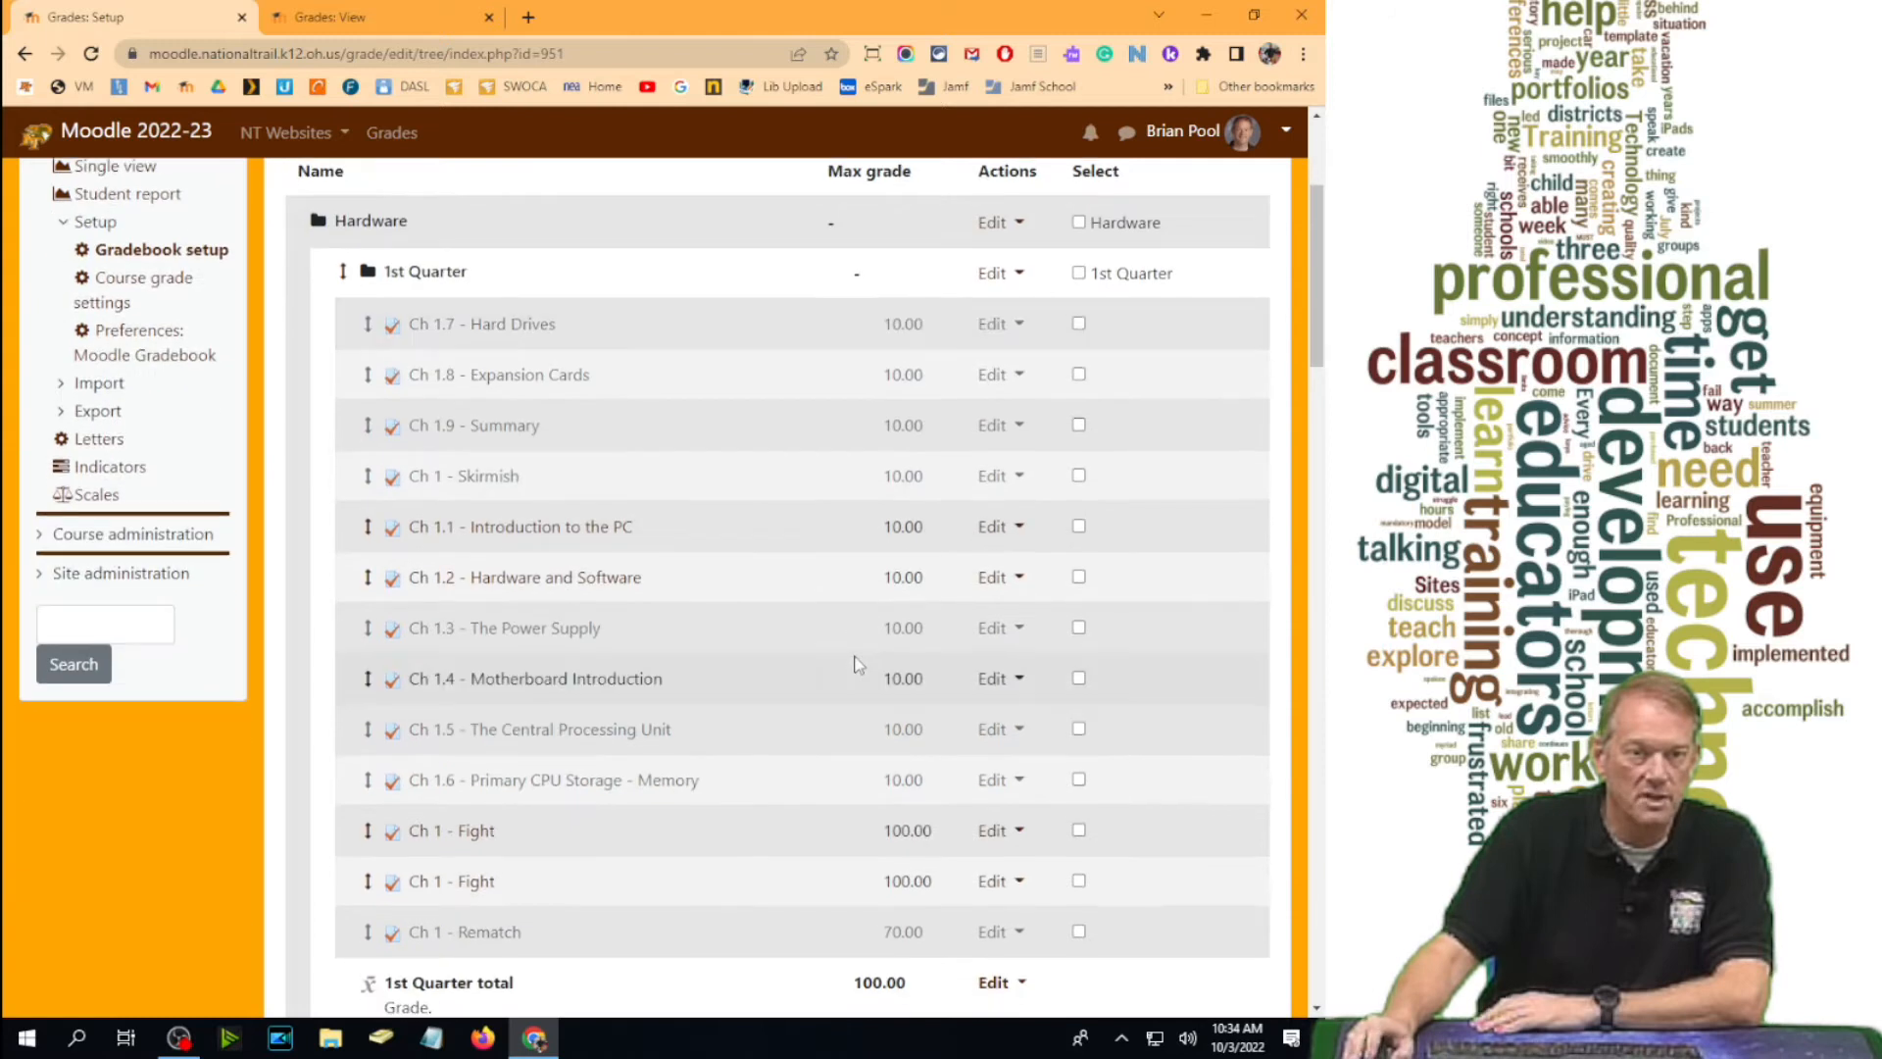
scroll(855, 663, down, 5)
scroll(724, 673, up, 5)
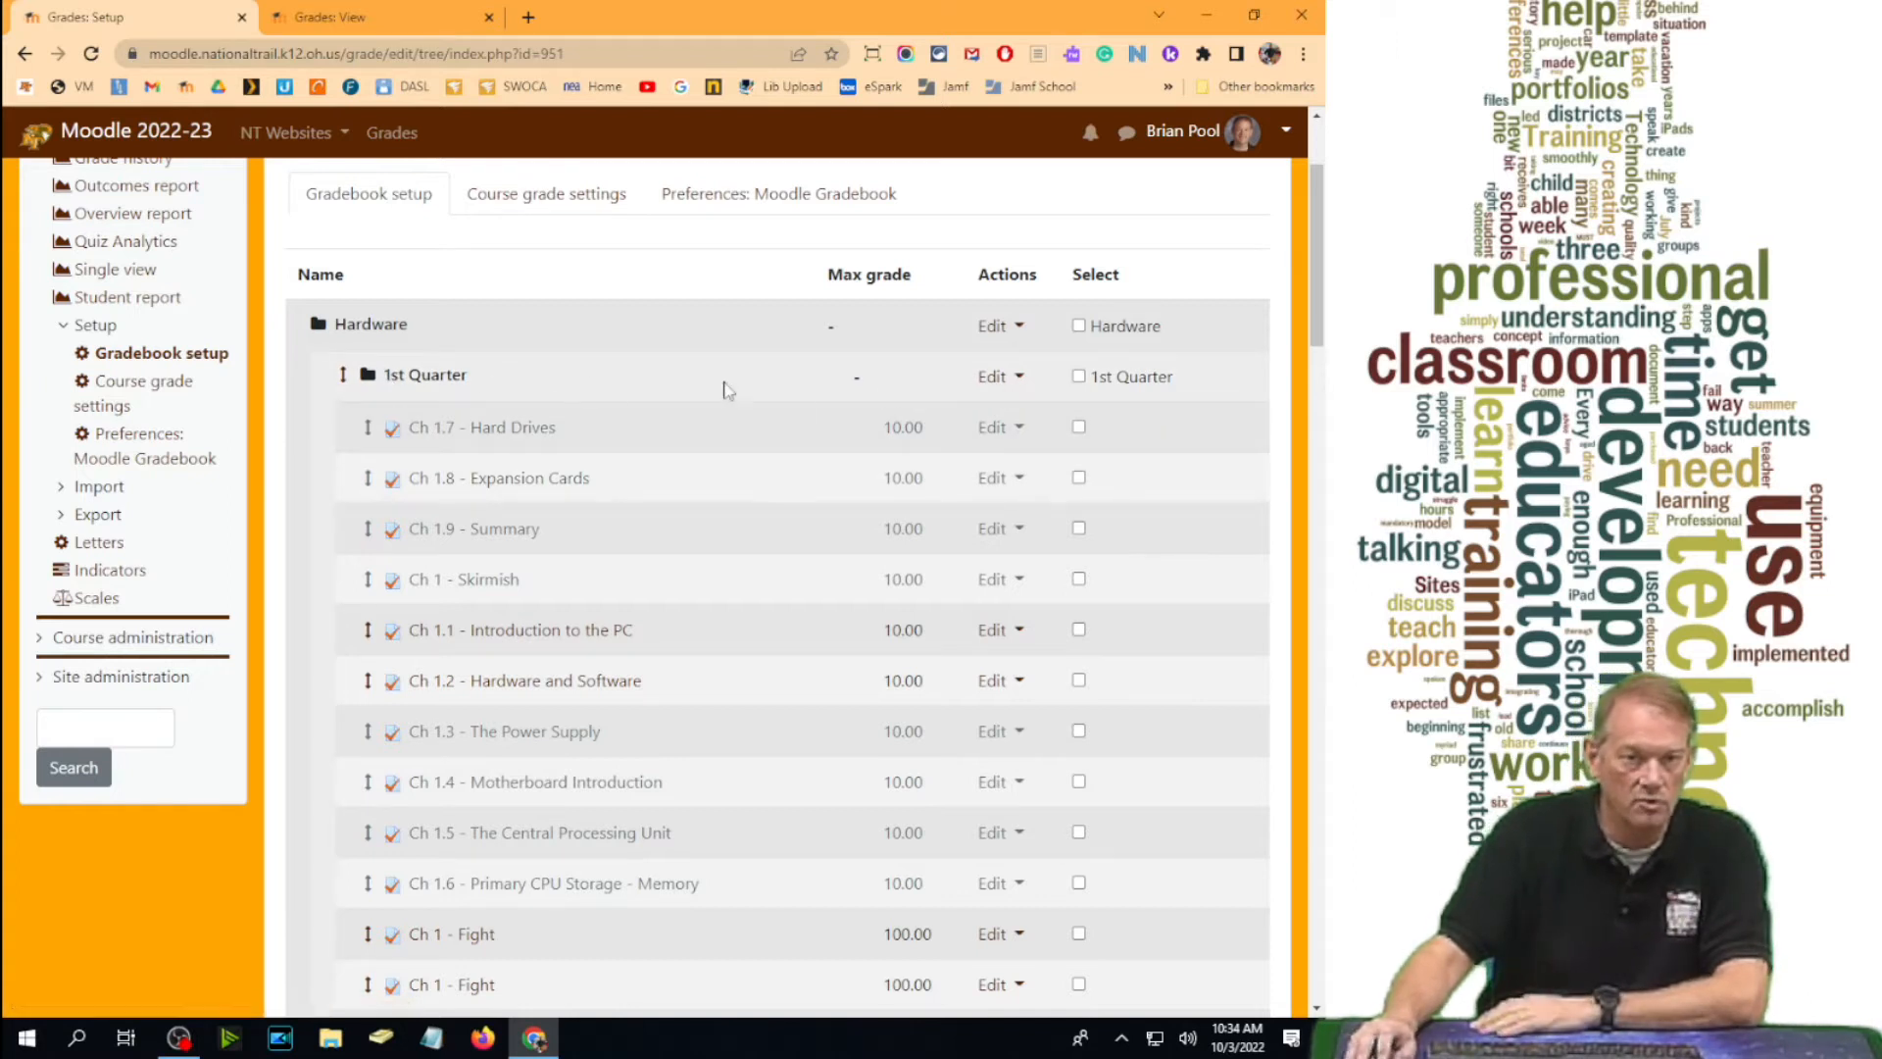
click(998, 376)
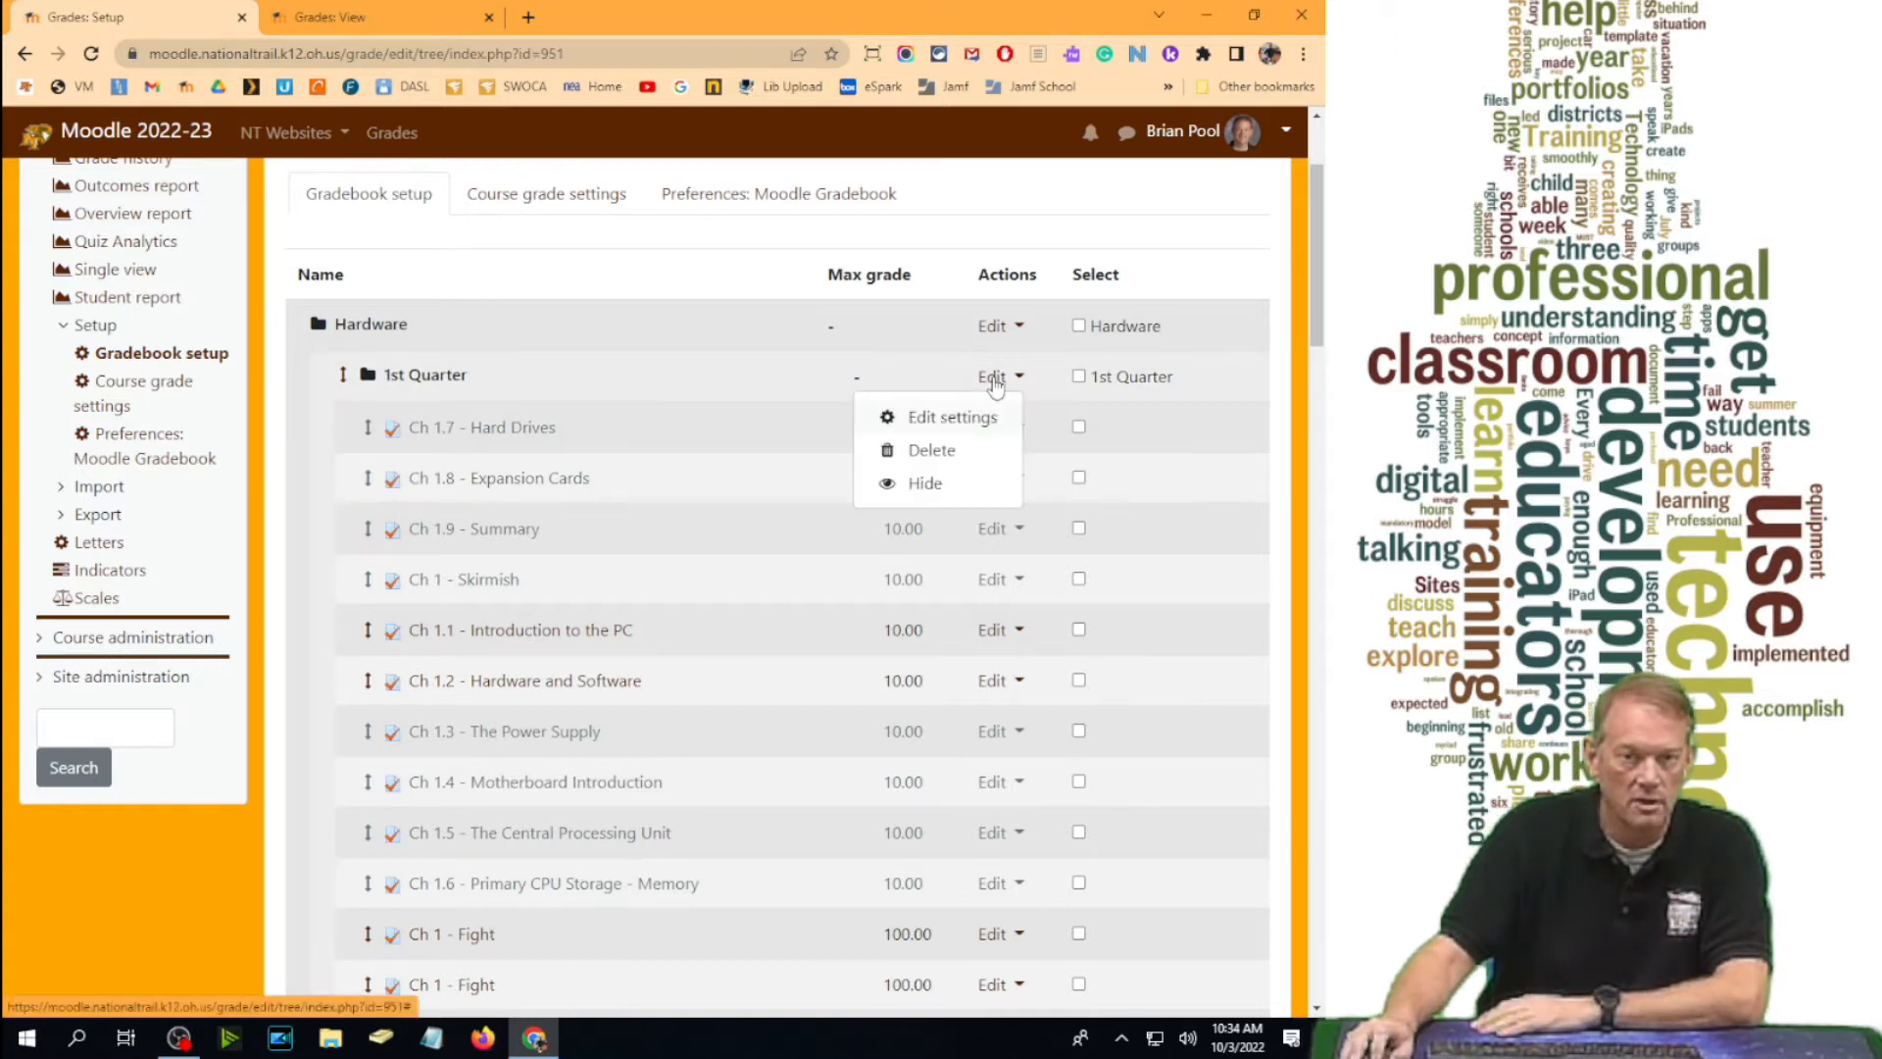
click(919, 485)
click(998, 583)
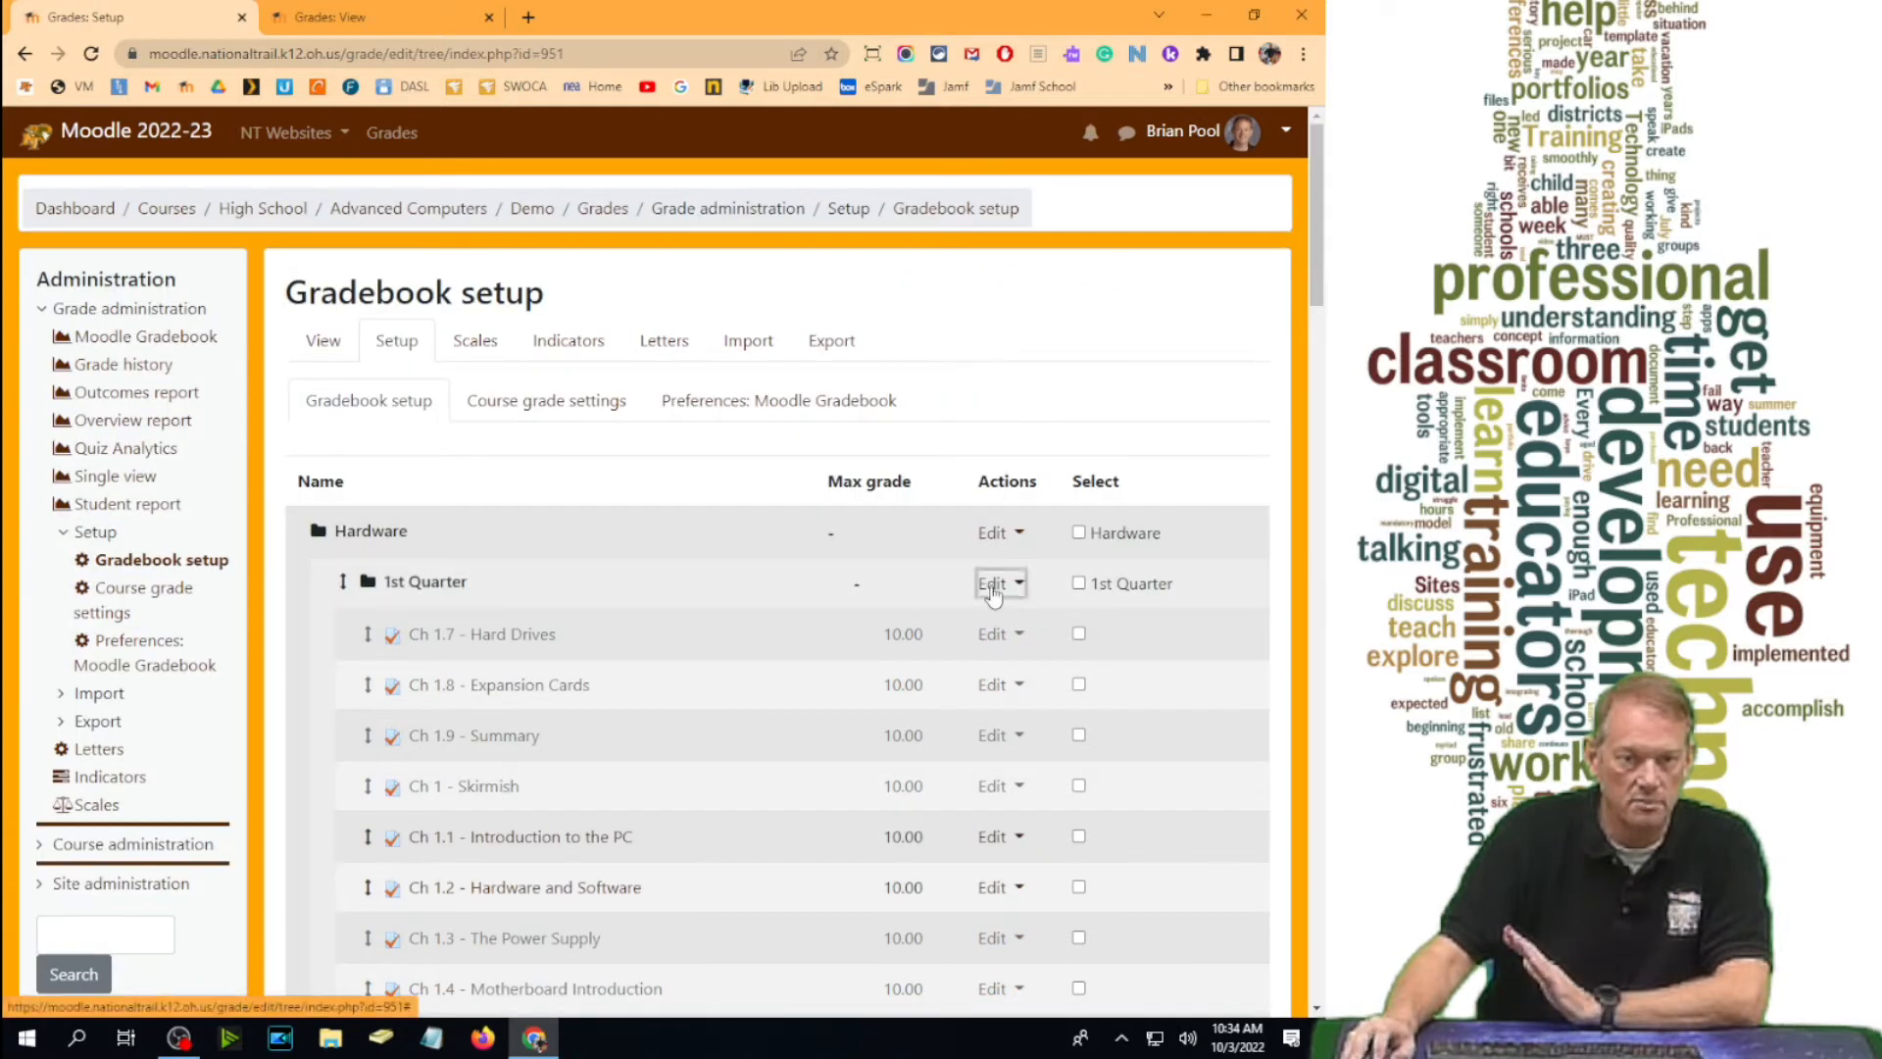
click(933, 694)
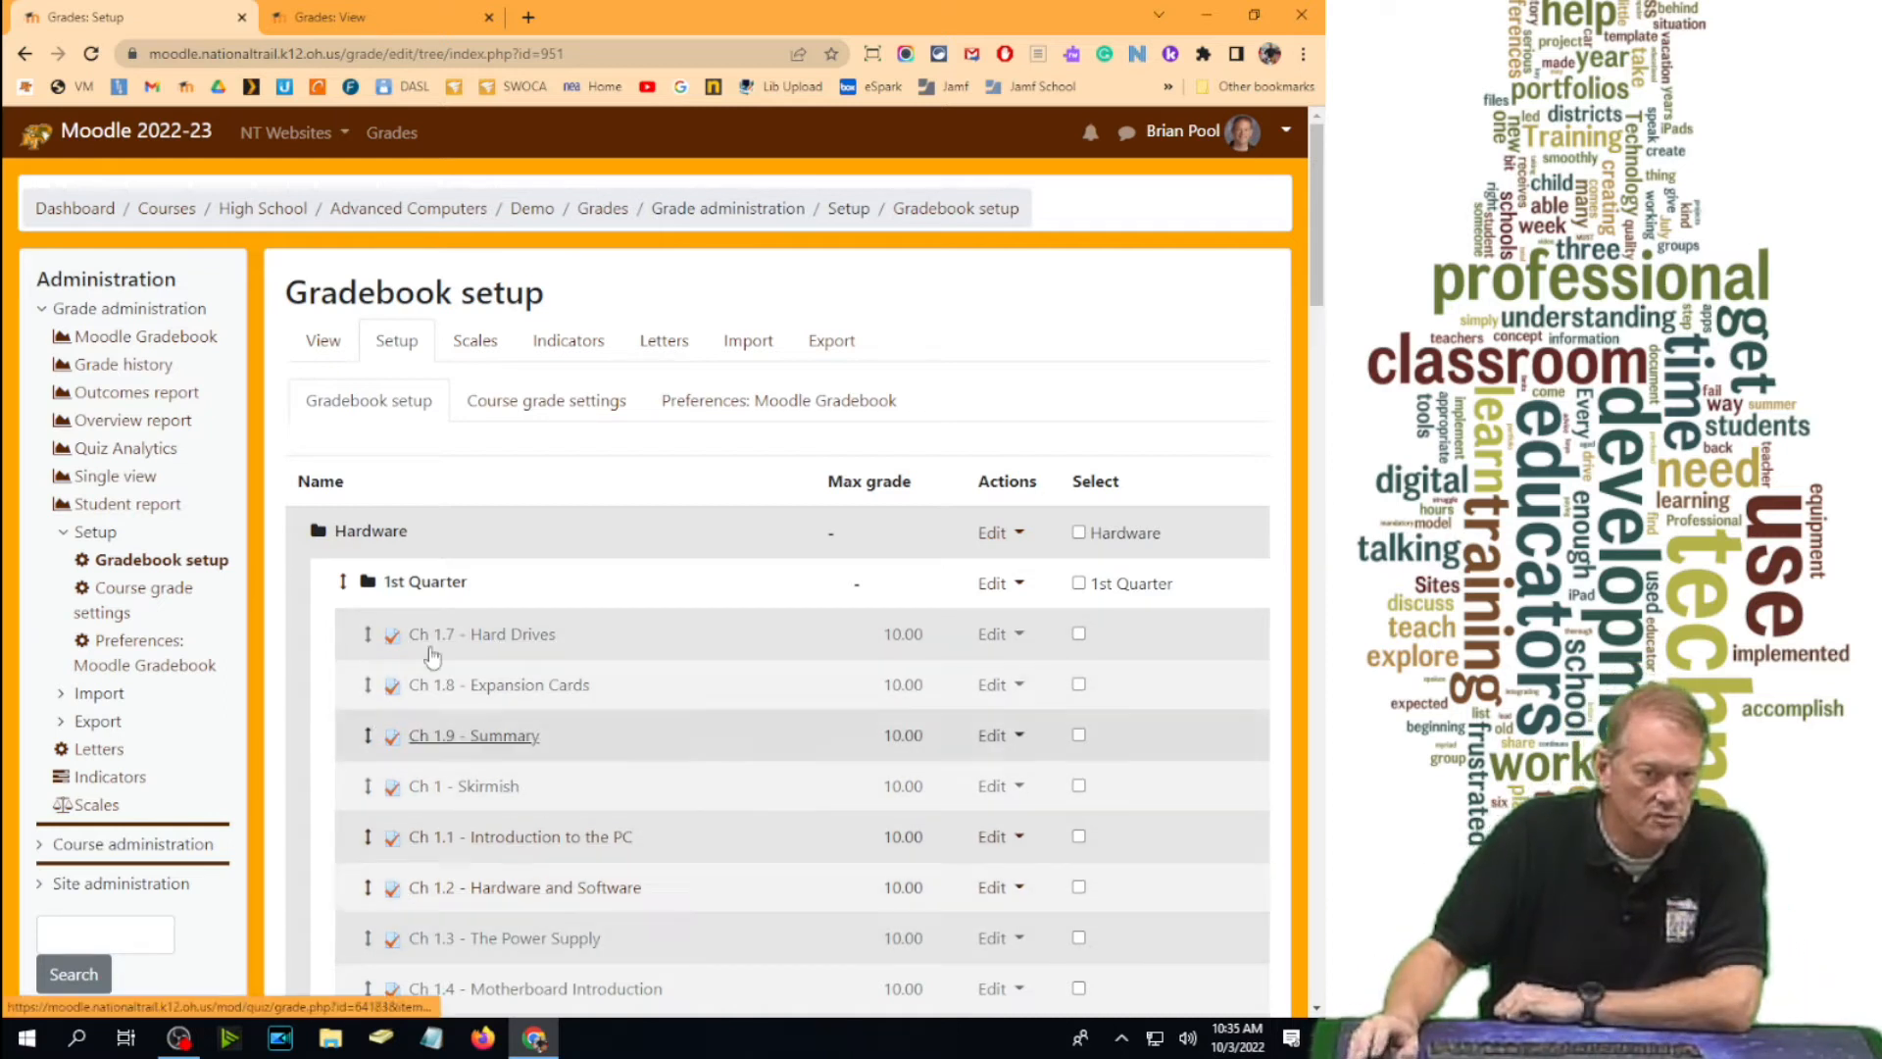
Place Ch 1.7 - Hard Drives directly after Ch 1.6 in 1st Quarter, with Ch 1.8, Ch 1.9 and Ch 1 - Skirmish following in order.
click(369, 635)
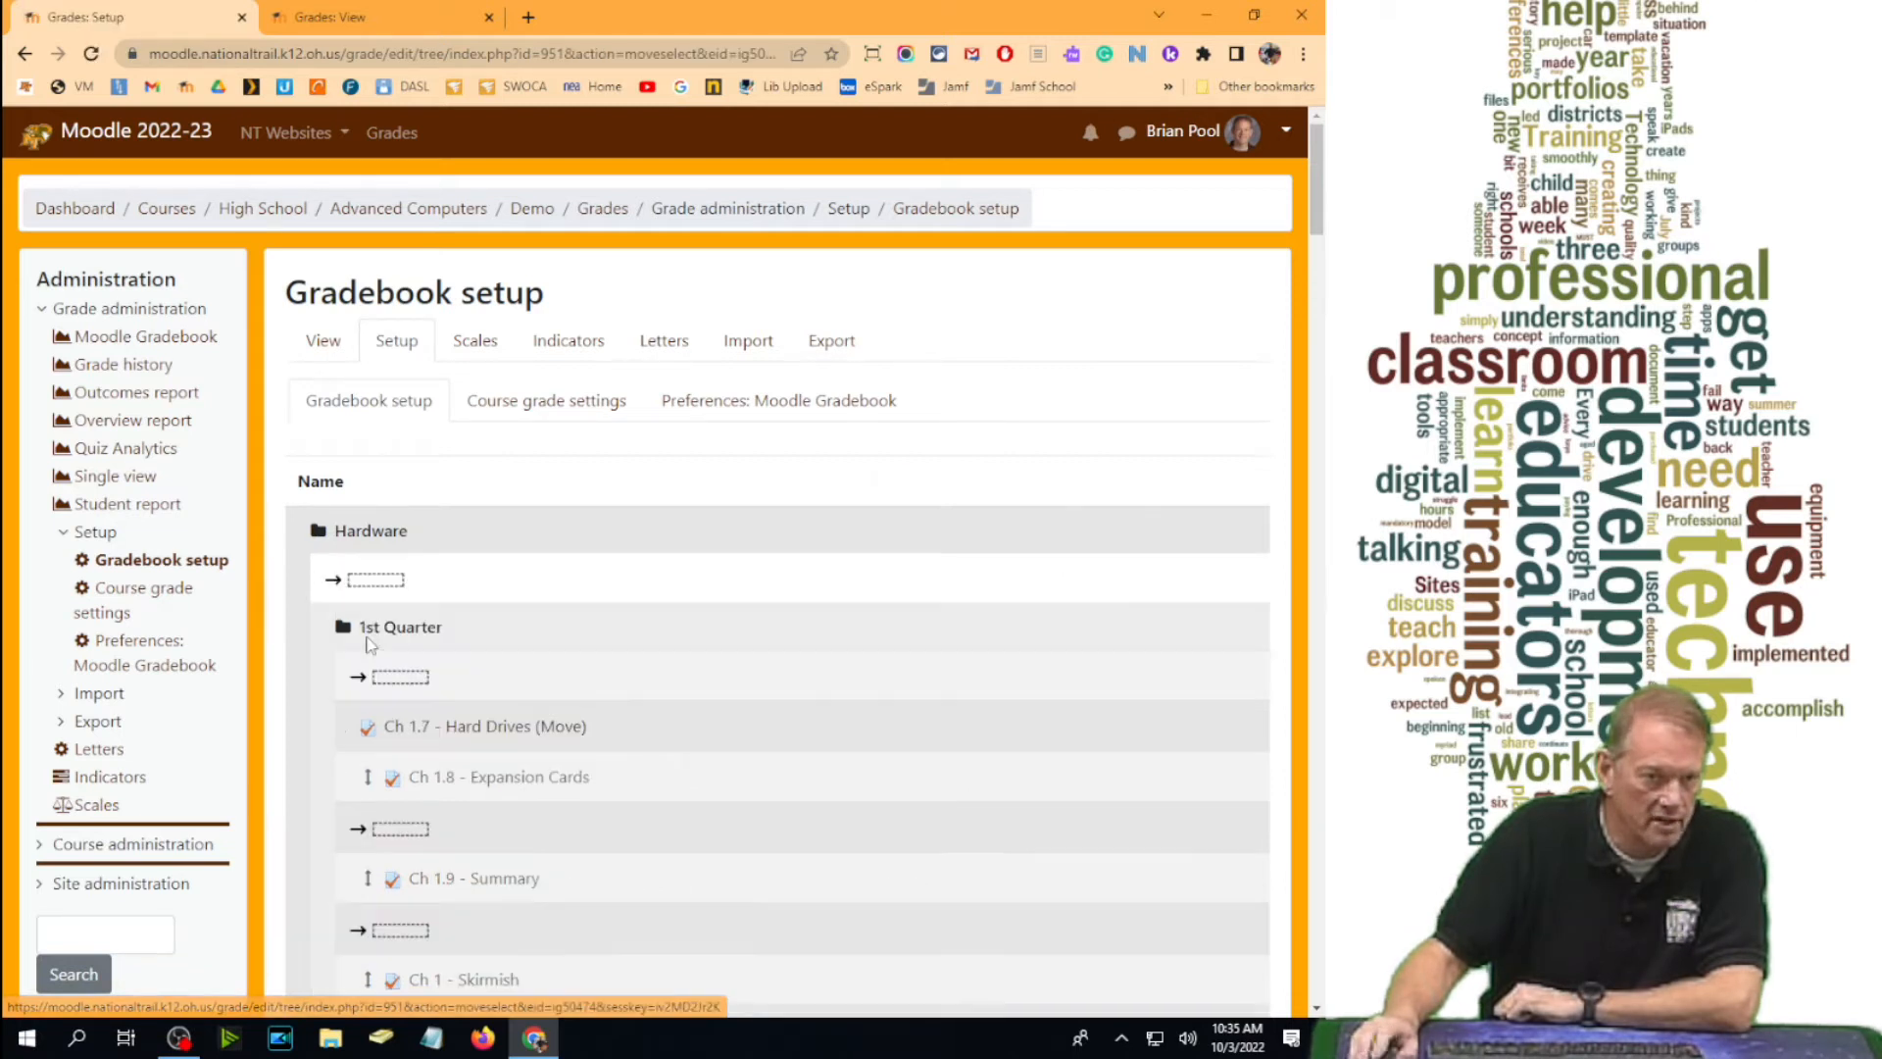
scroll(651, 747, down, 6)
scroll(651, 739, down, 3)
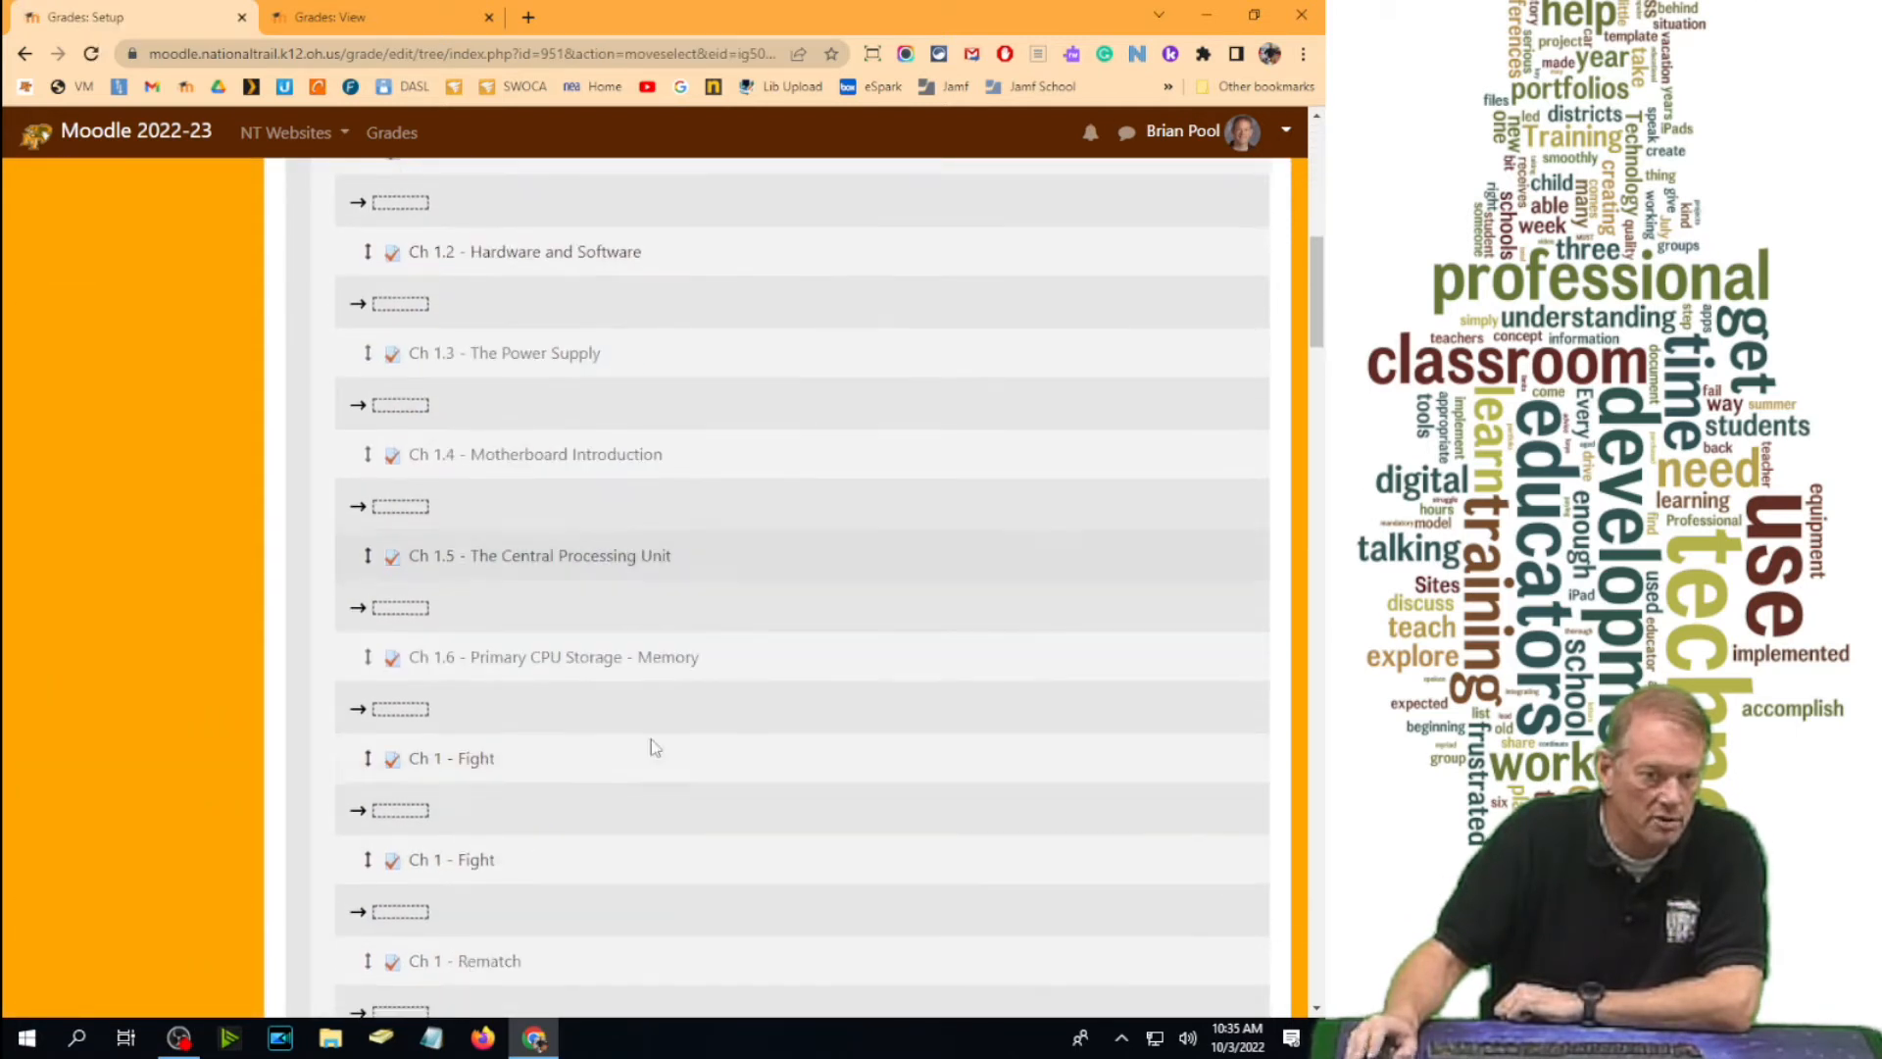
click(404, 707)
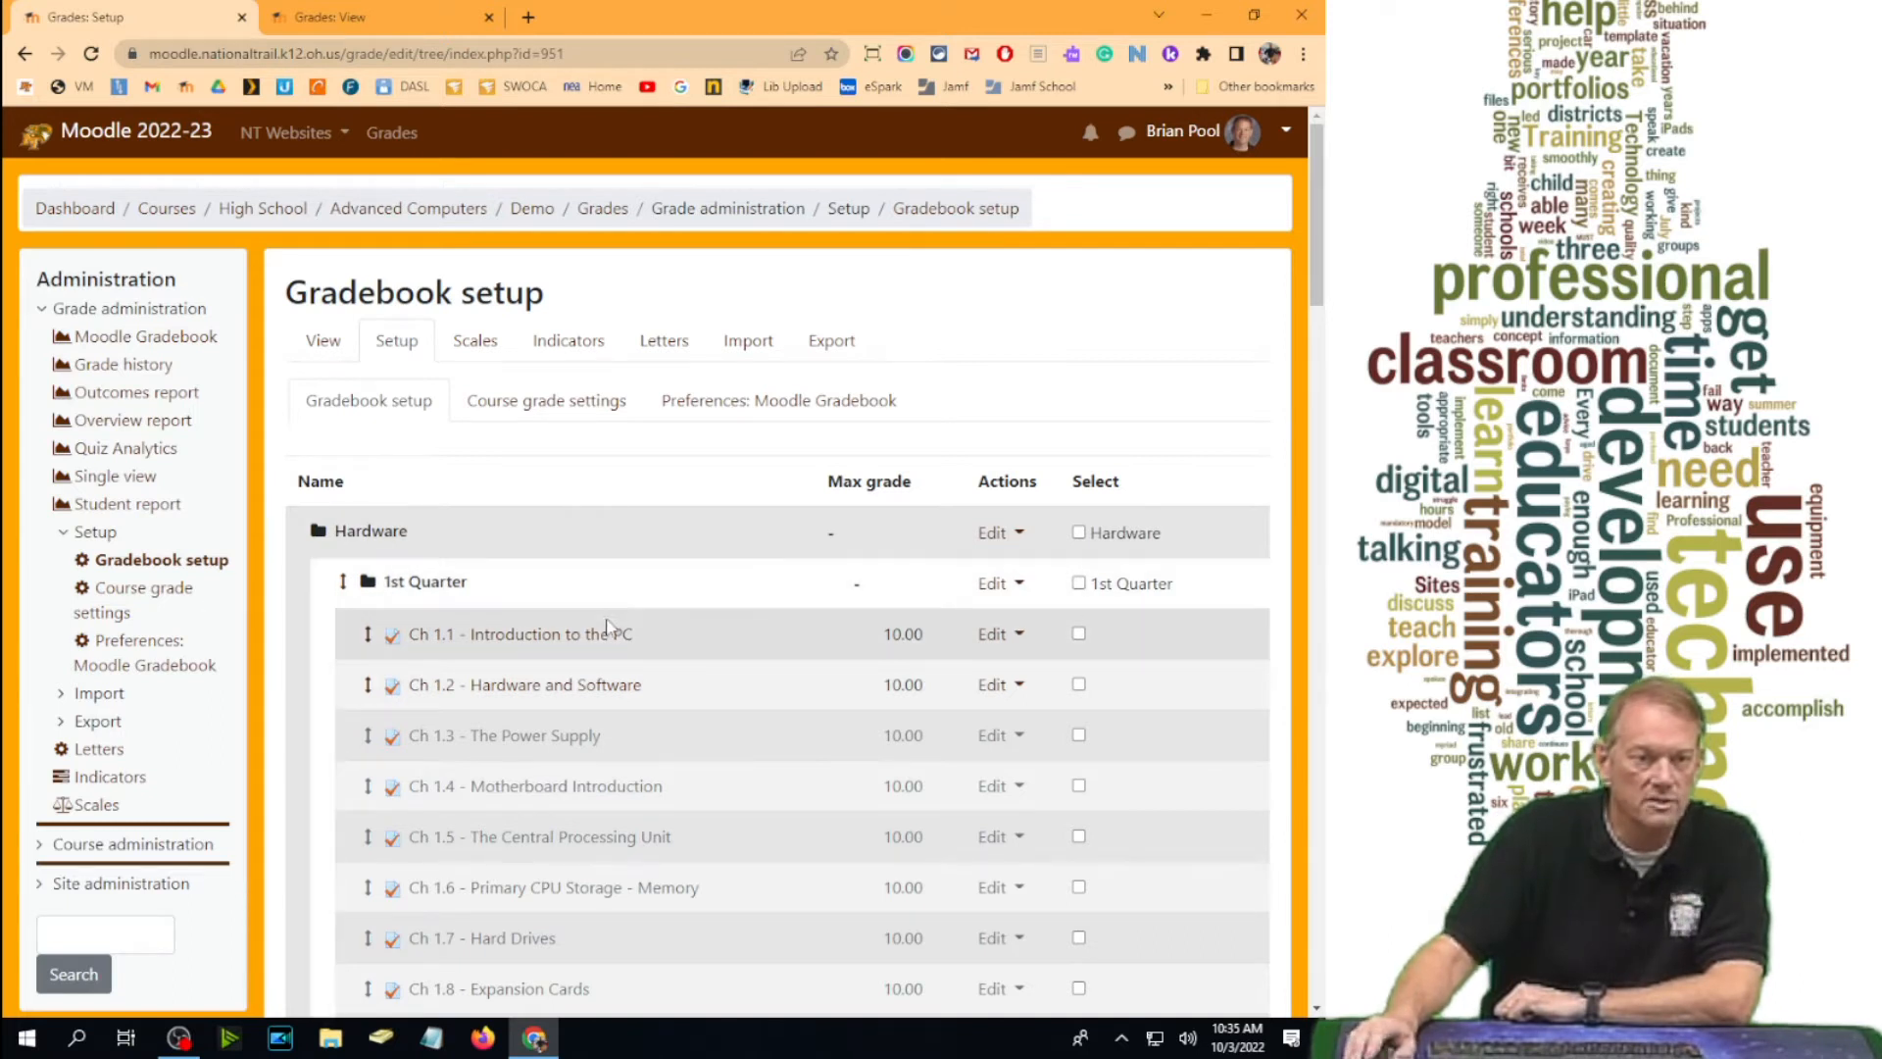
Examine the order and maximum grades of the items in the 1st Quarter category.
scroll(990, 519, down, 1)
scroll(990, 520, down, 1)
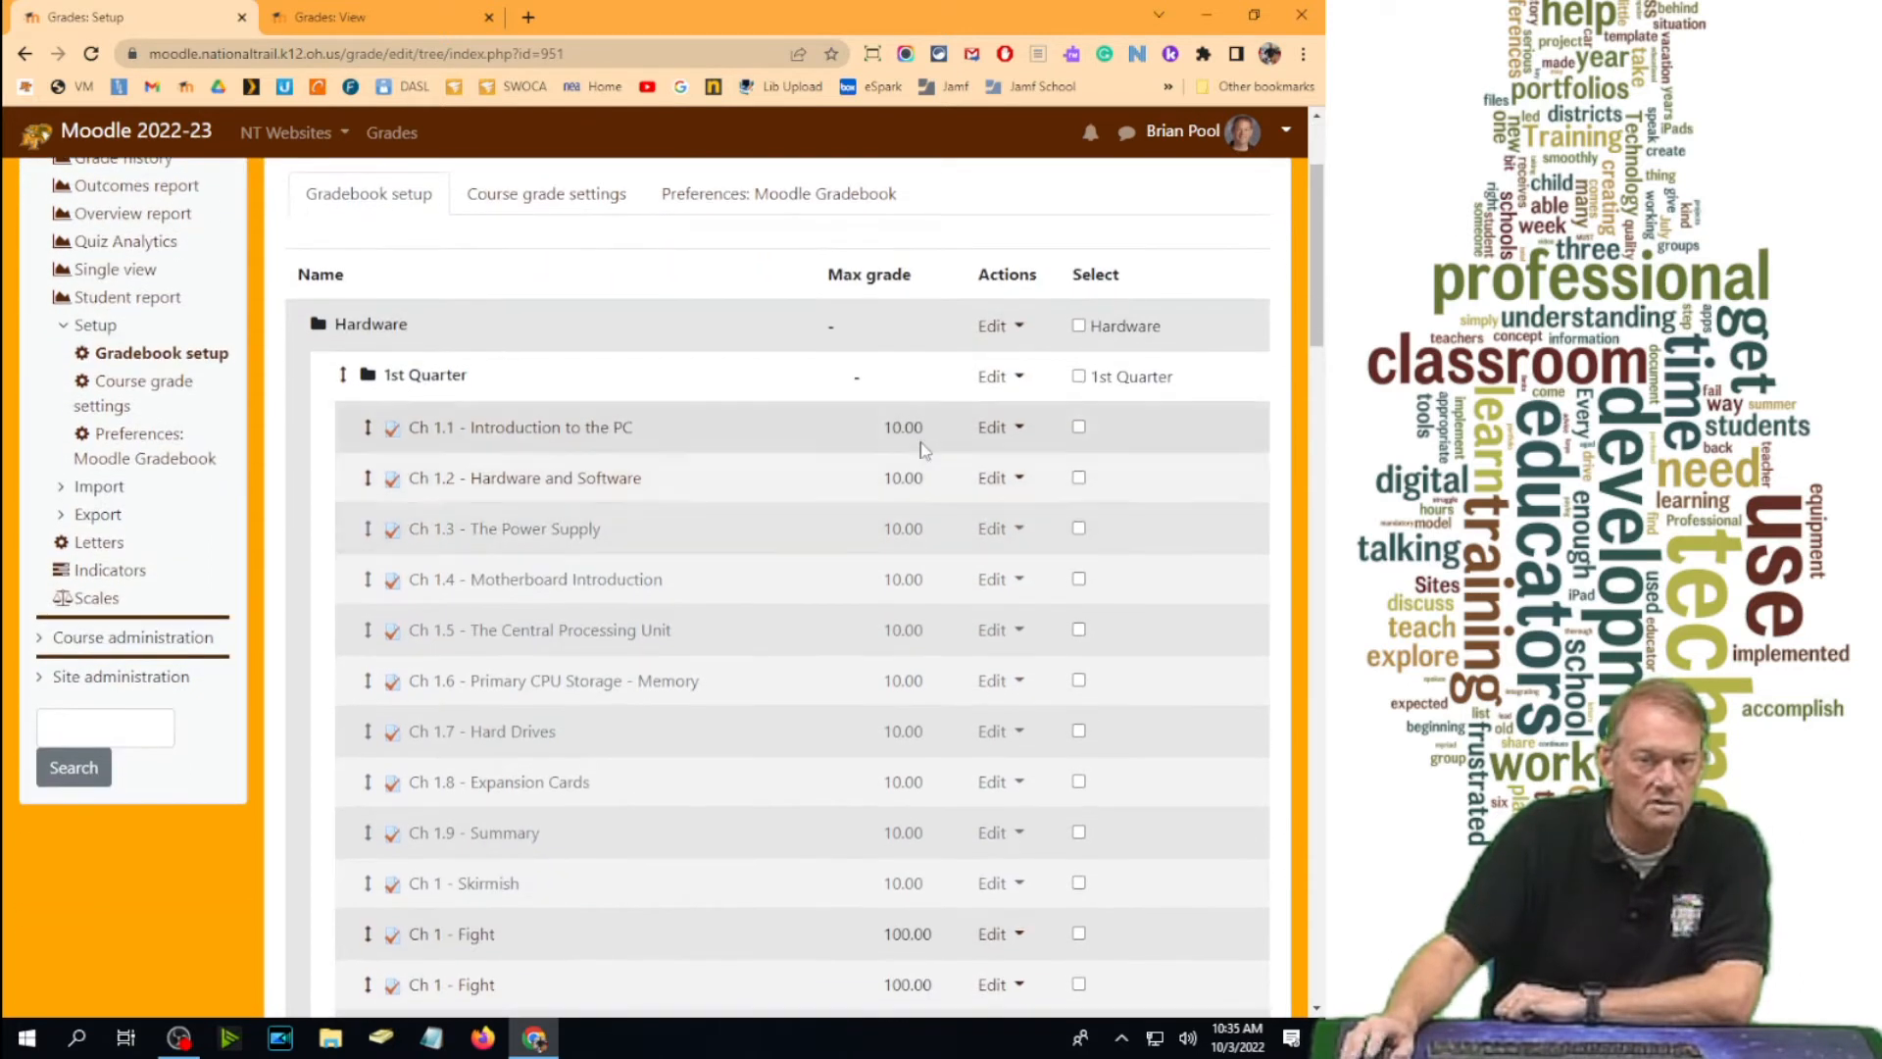
scroll(892, 850, down, 3)
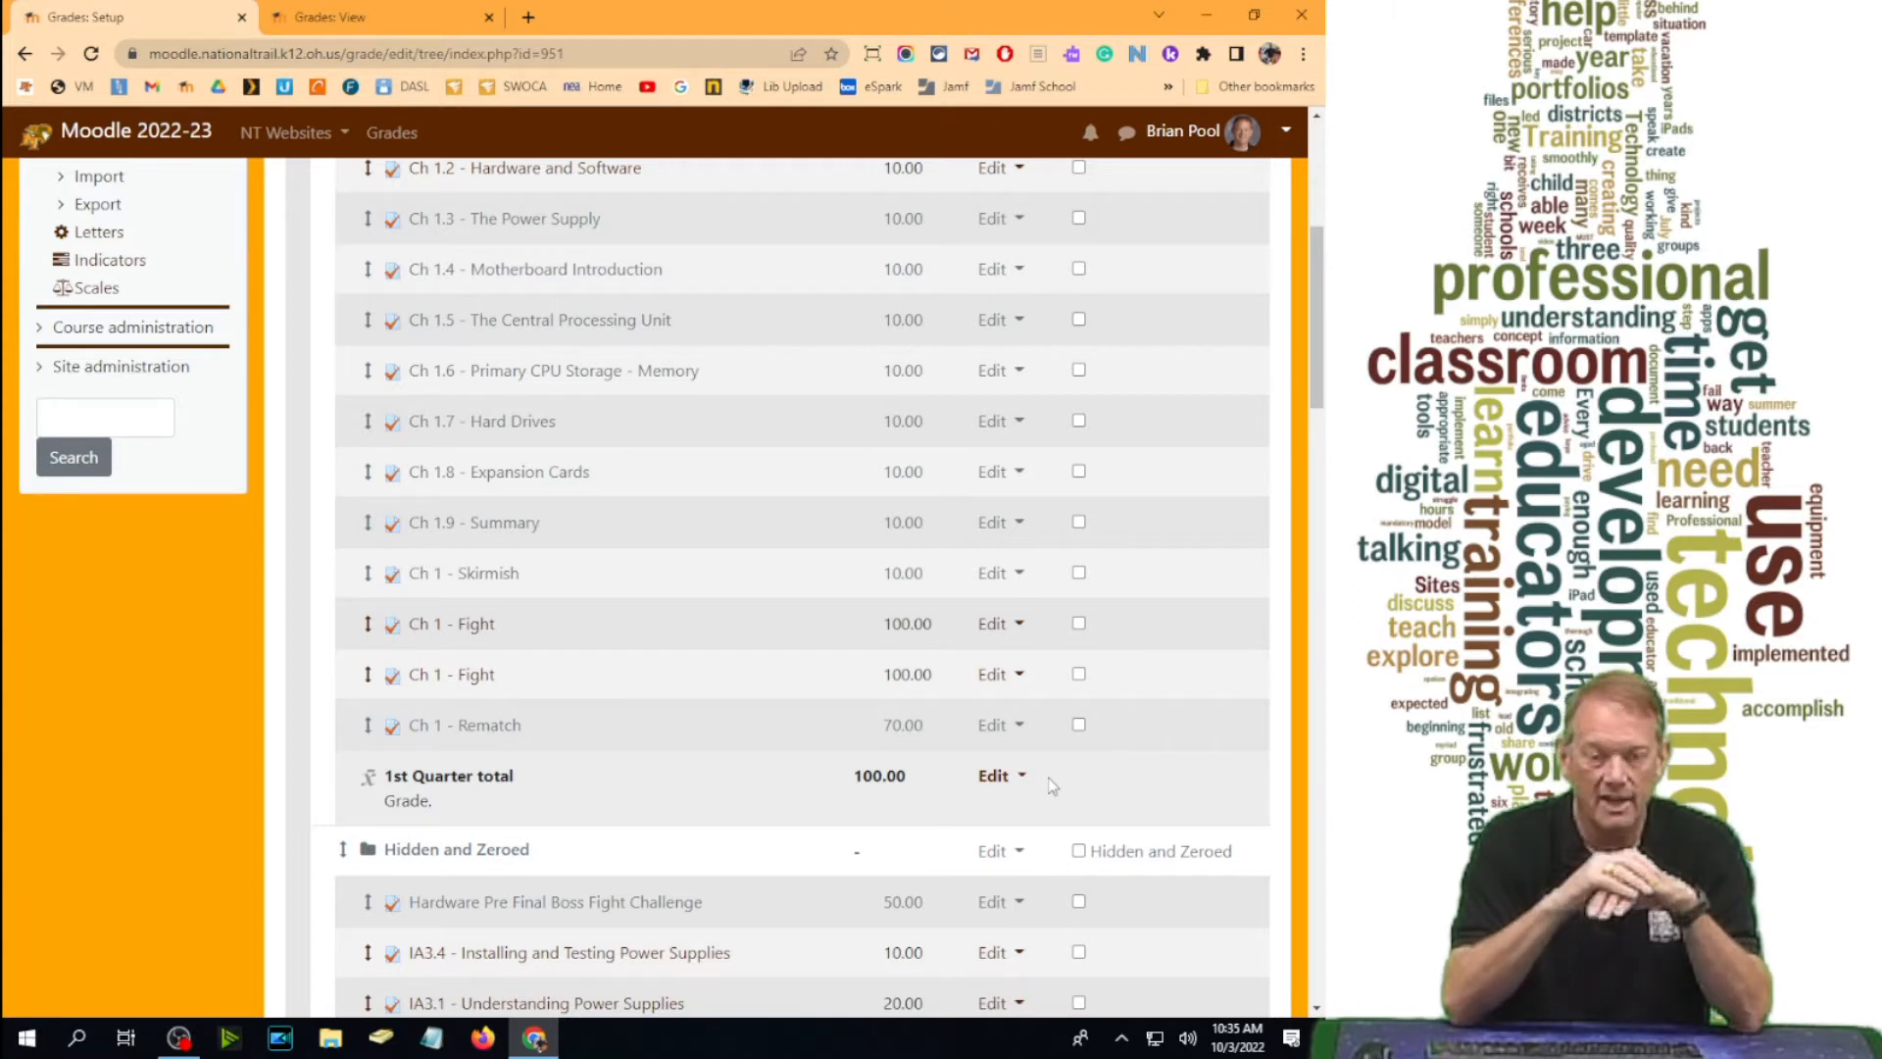
scroll(546, 264, up, 2)
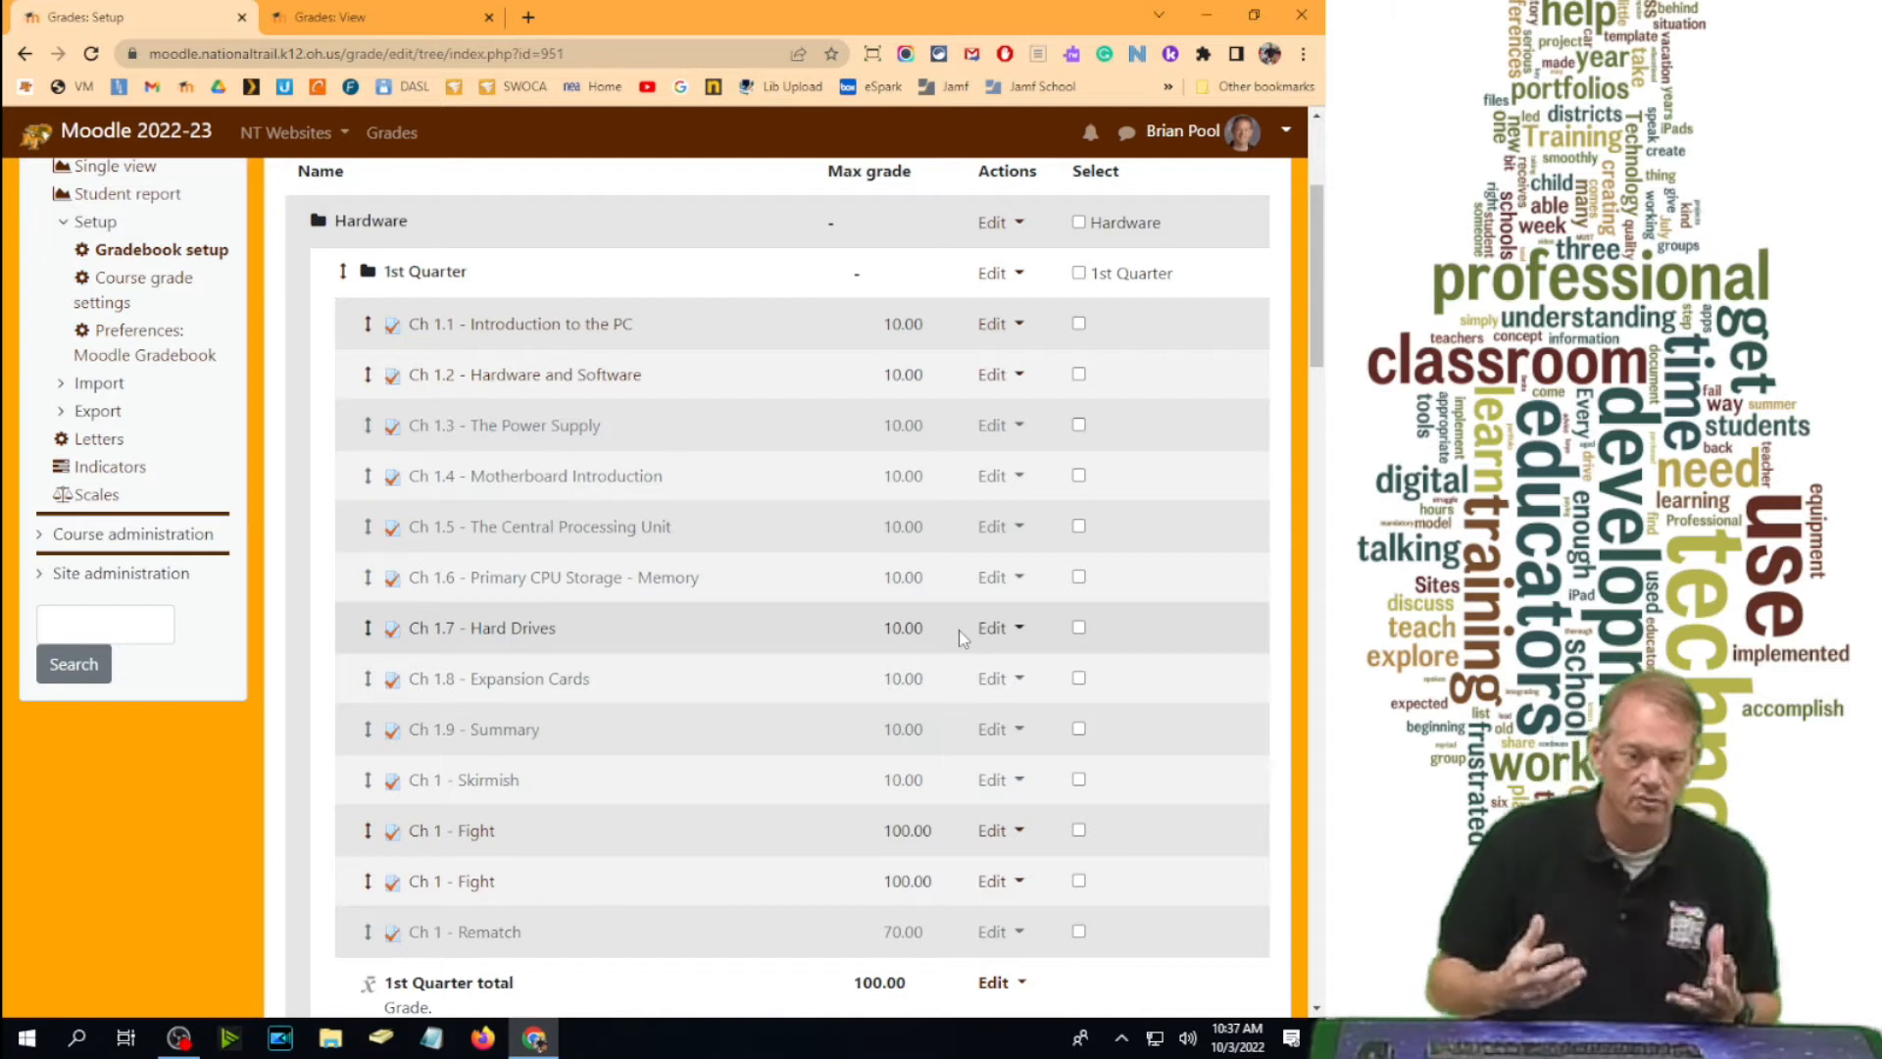
scroll(958, 629, down, 1)
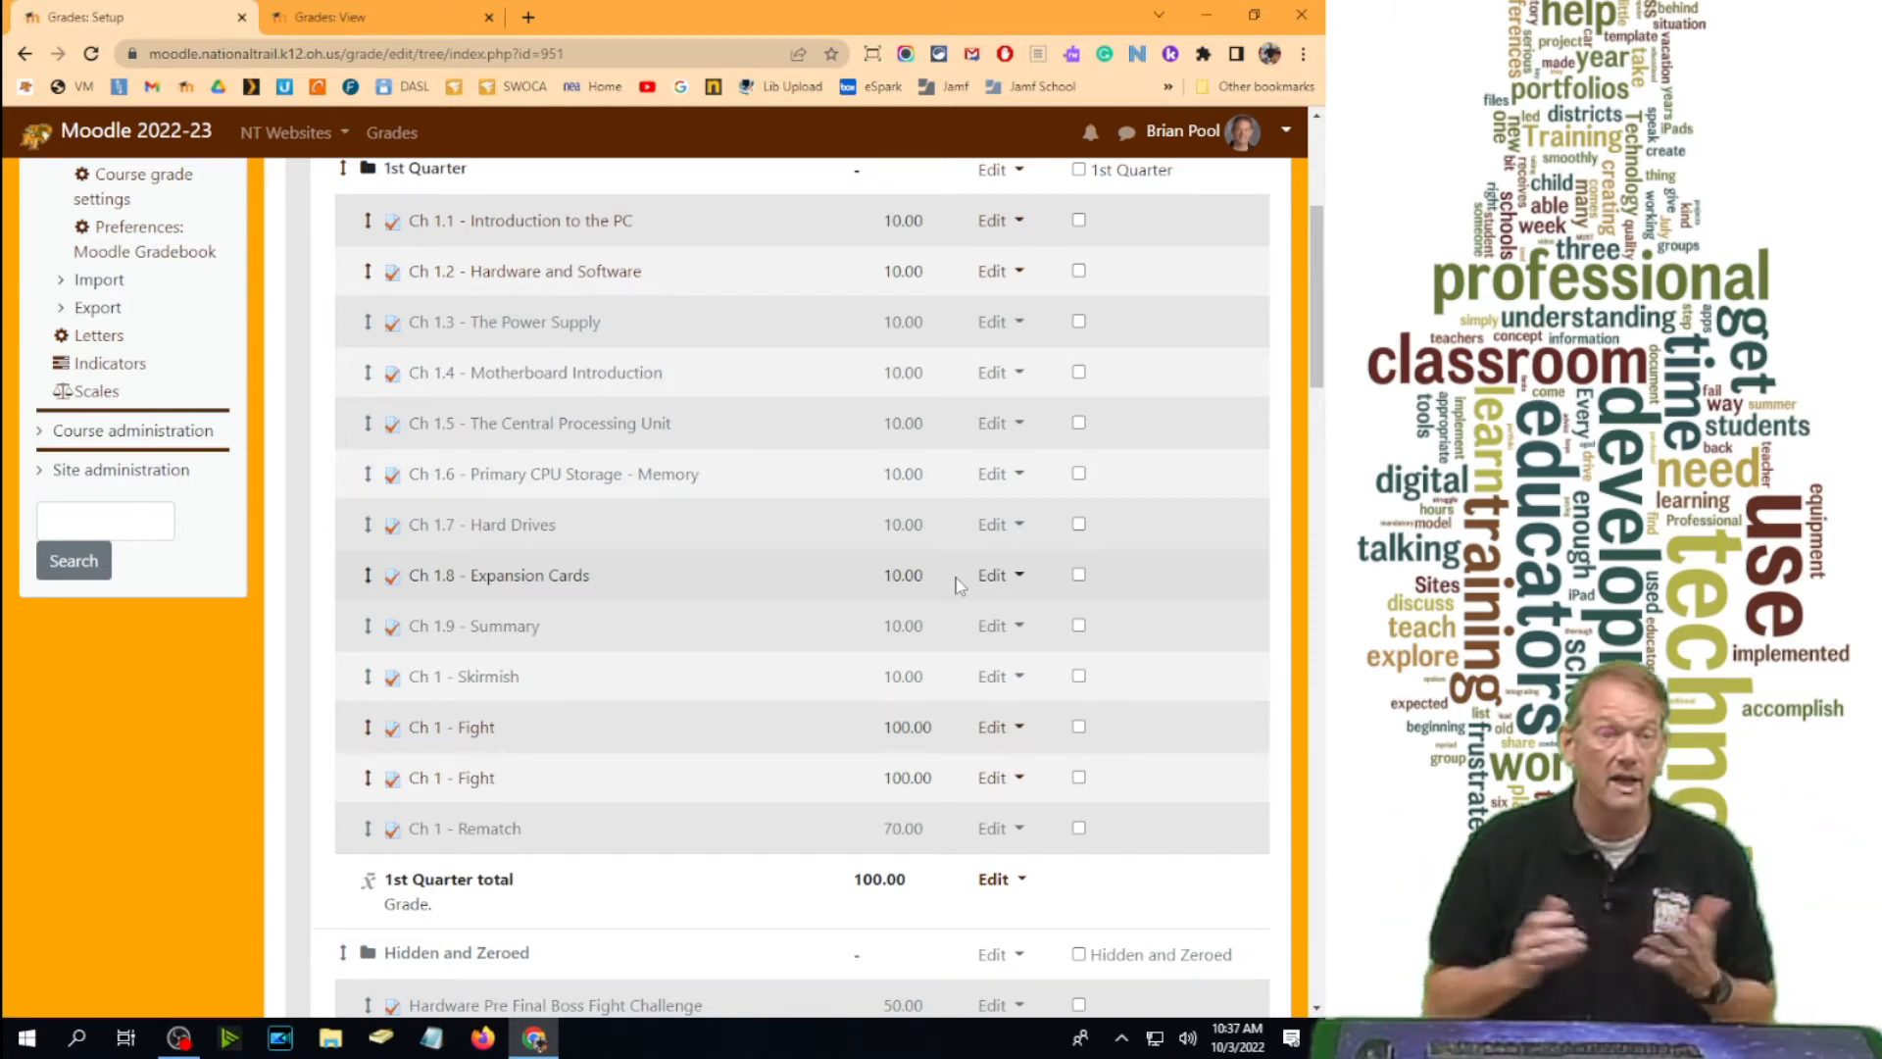
Start a new grade category named 1-Formative with a category total maximum grade of 10.
scroll(876, 598, down, 10)
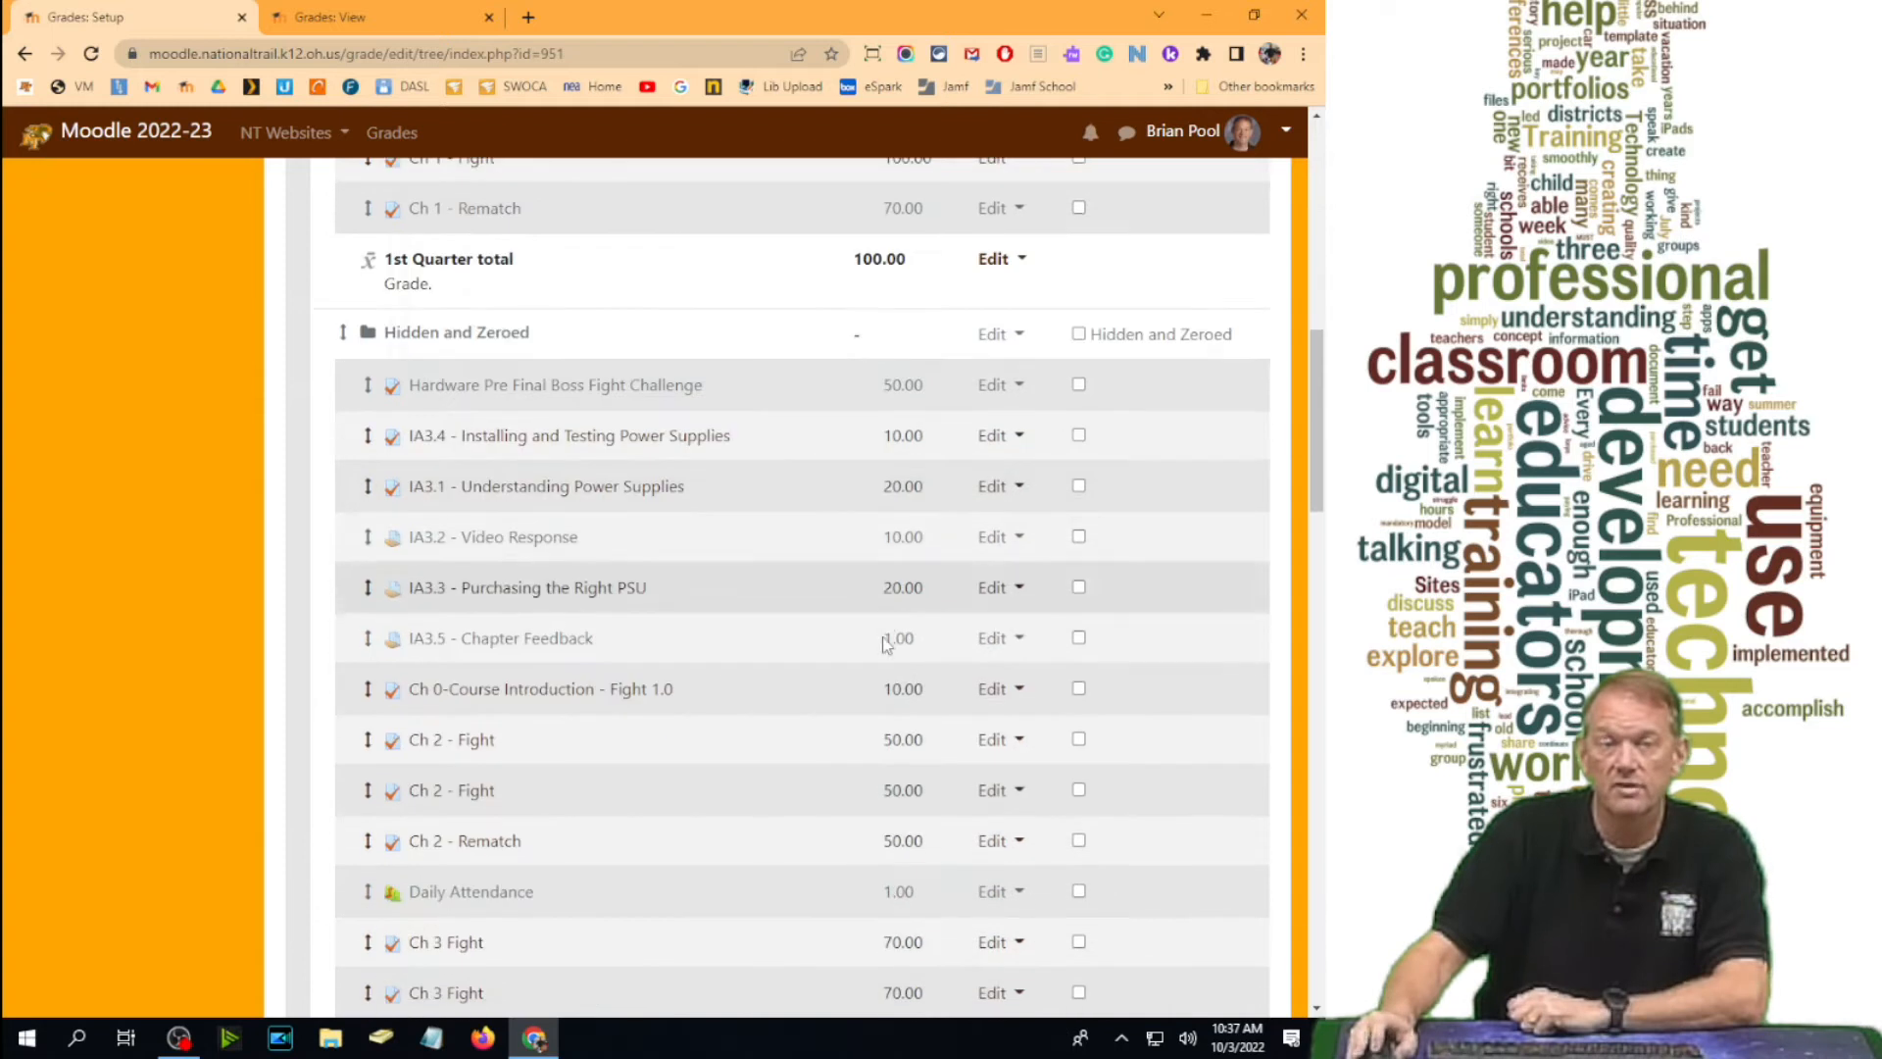
scroll(872, 686, down, 15)
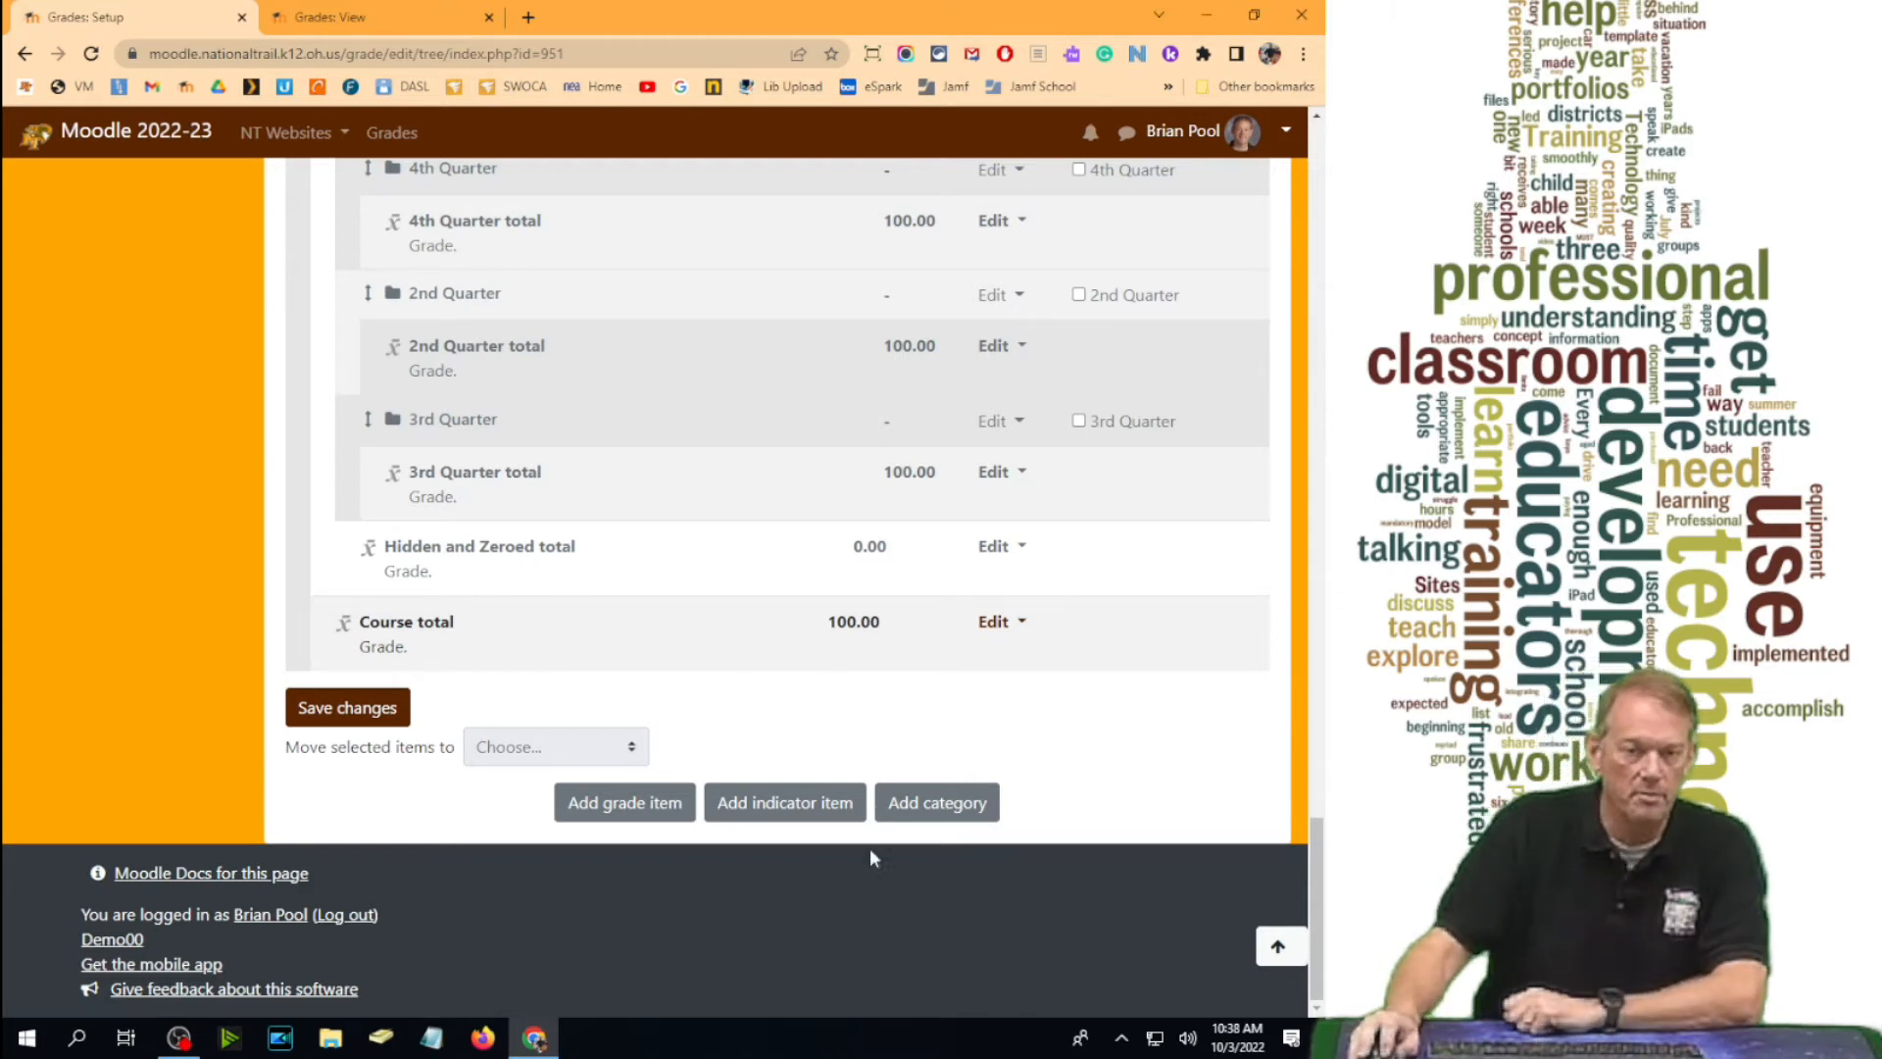
click(927, 802)
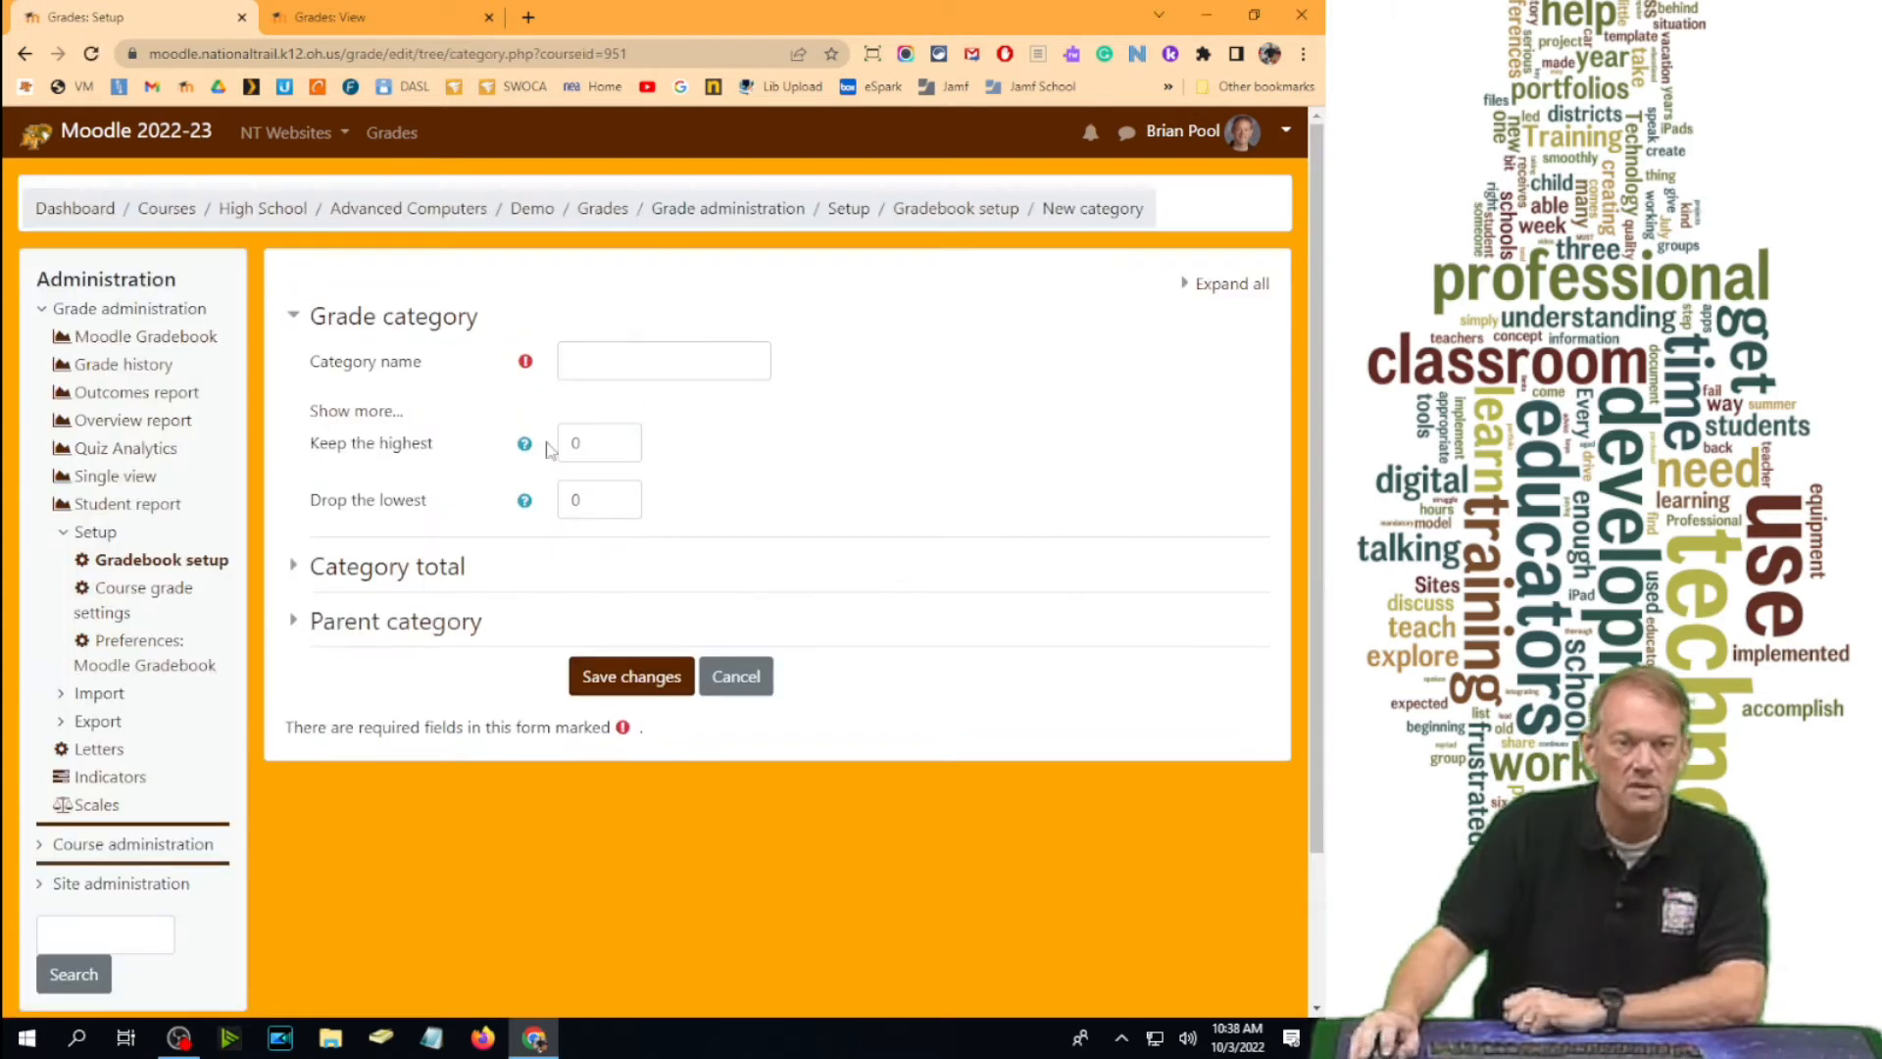
click(610, 350)
text(1-)
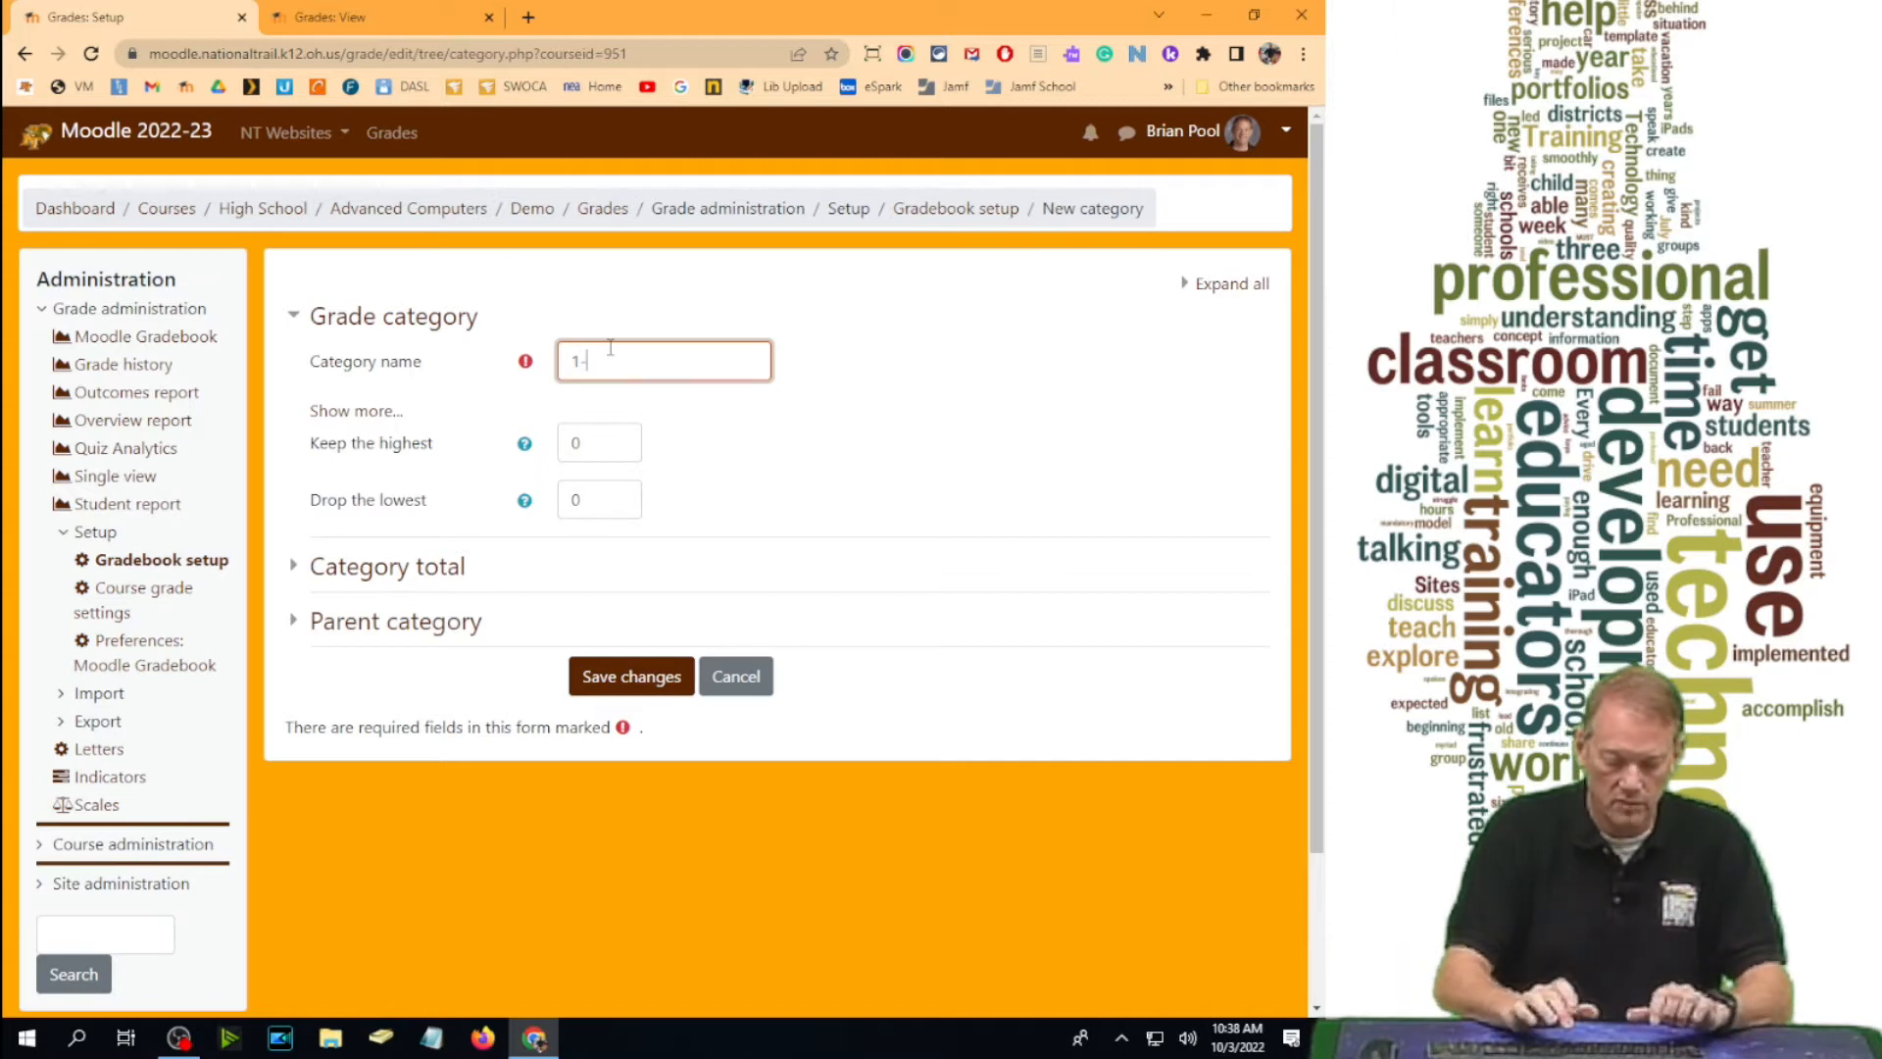
text(Formative)
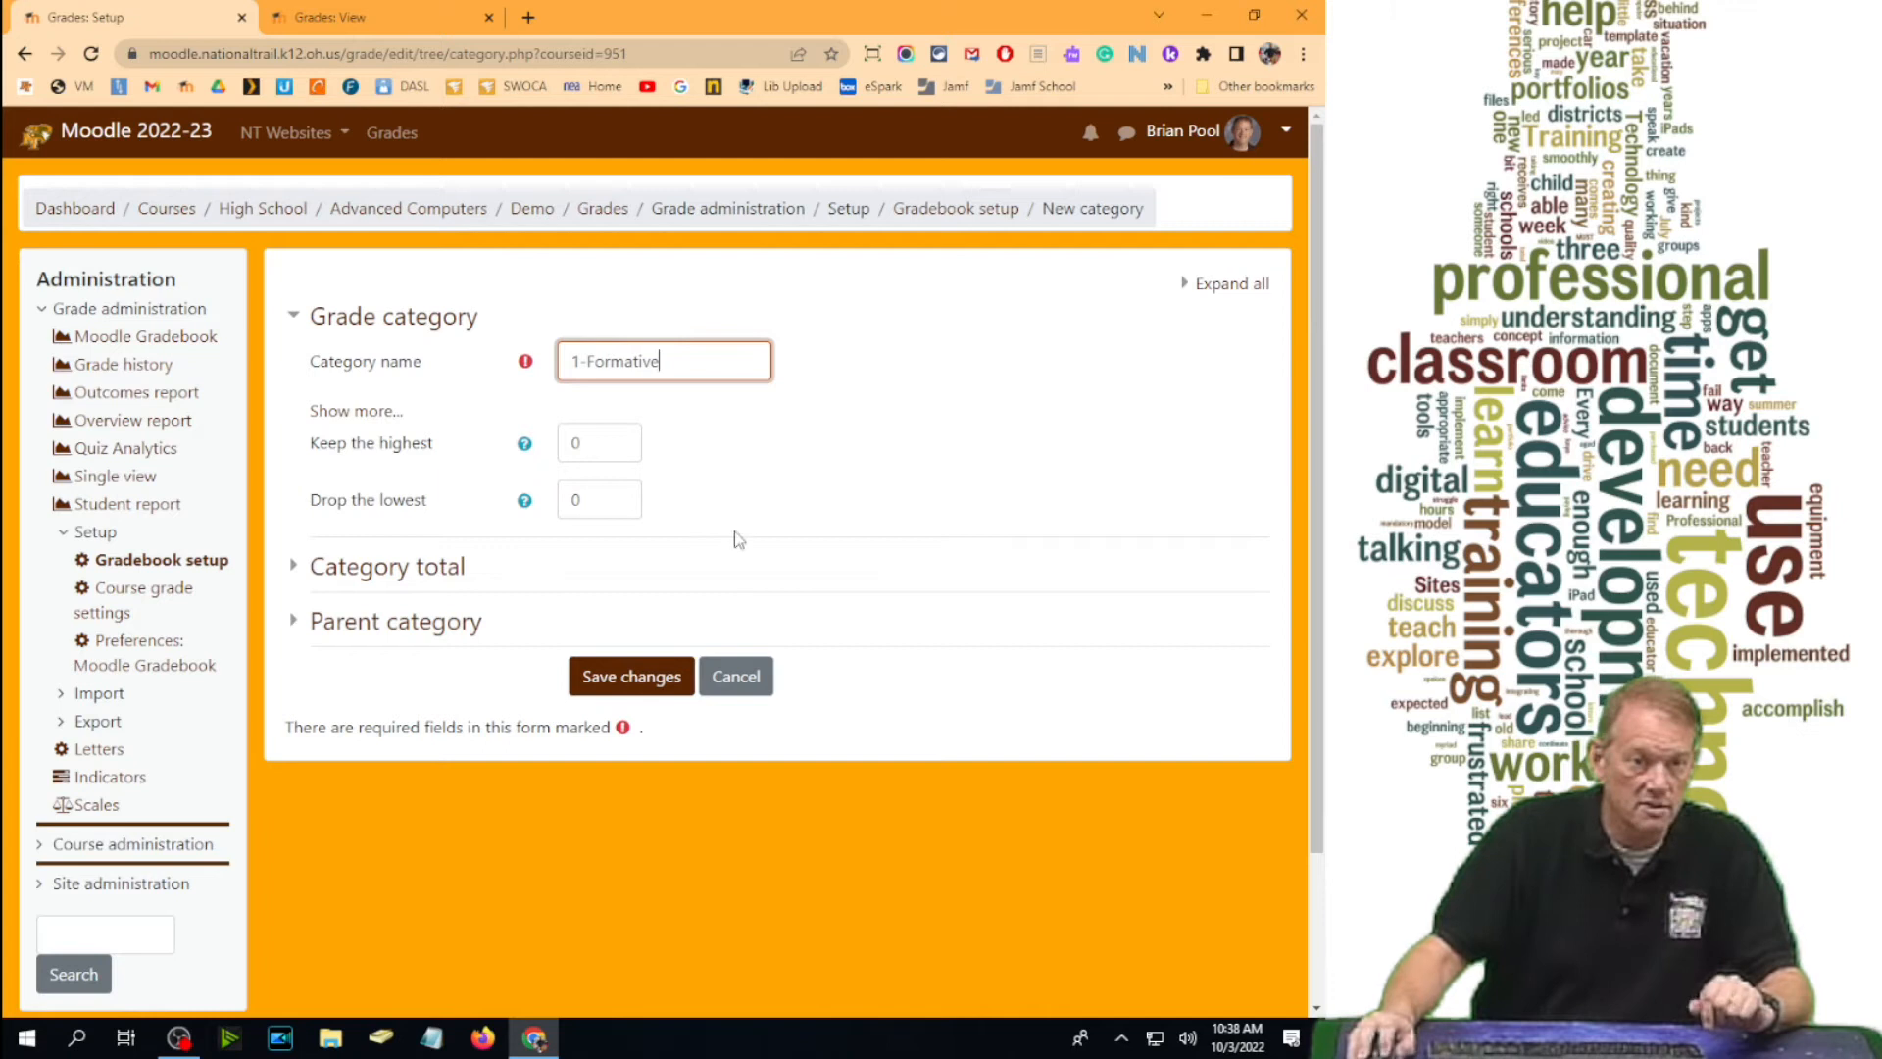
click(324, 578)
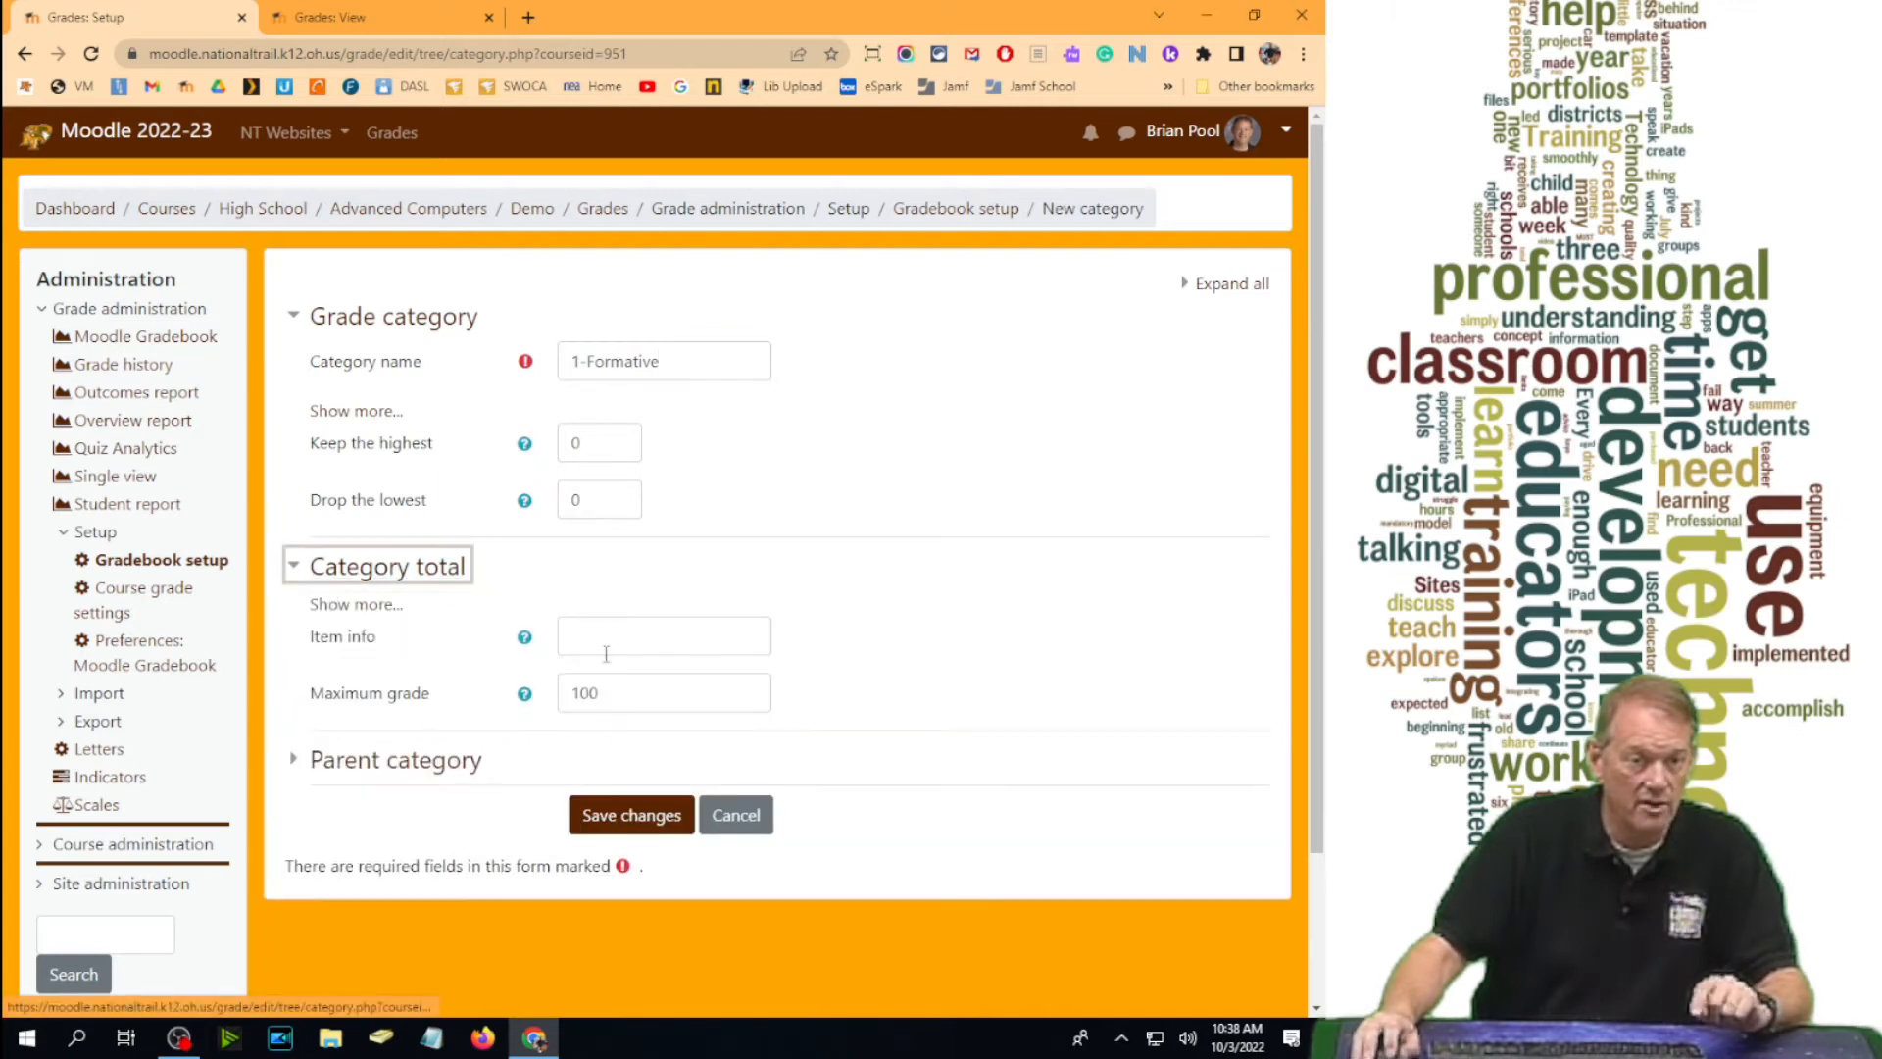
click(318, 698)
text(10)
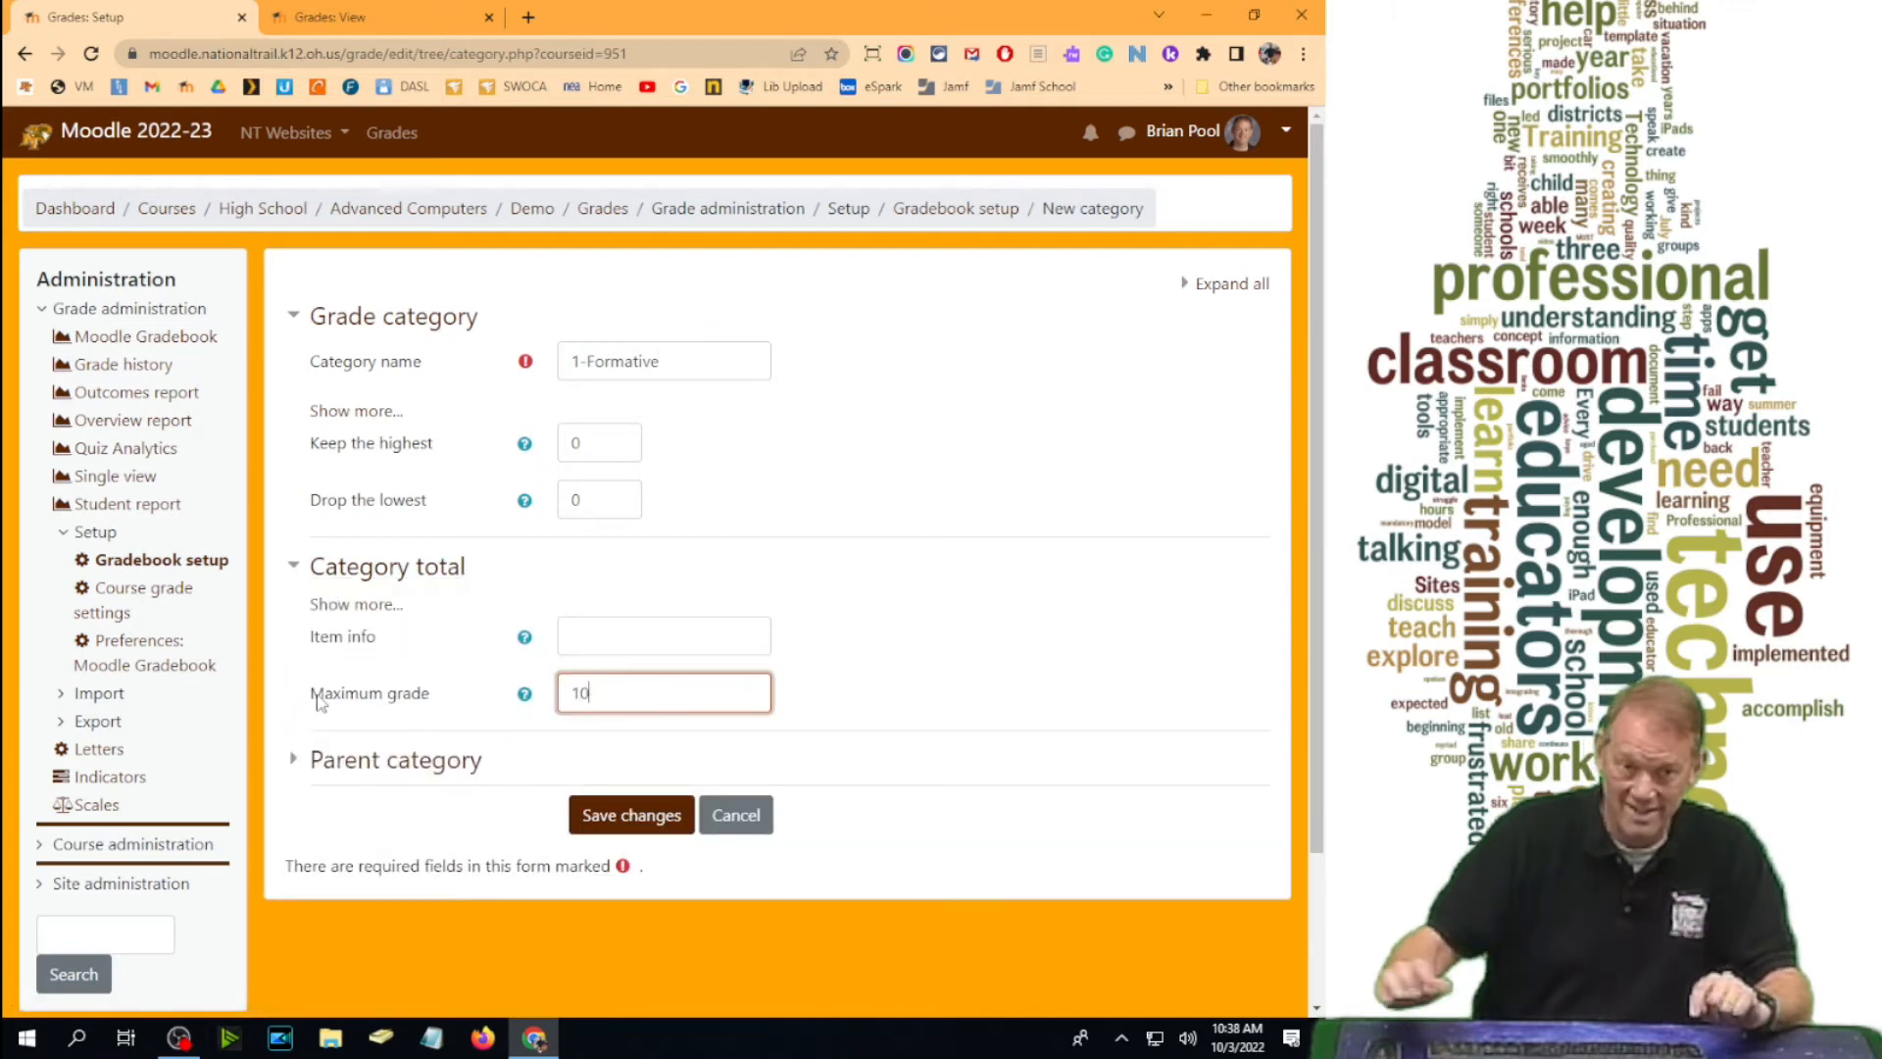
Set 1st Quarter as the parent category of 1-Formative and save the new category.
click(378, 764)
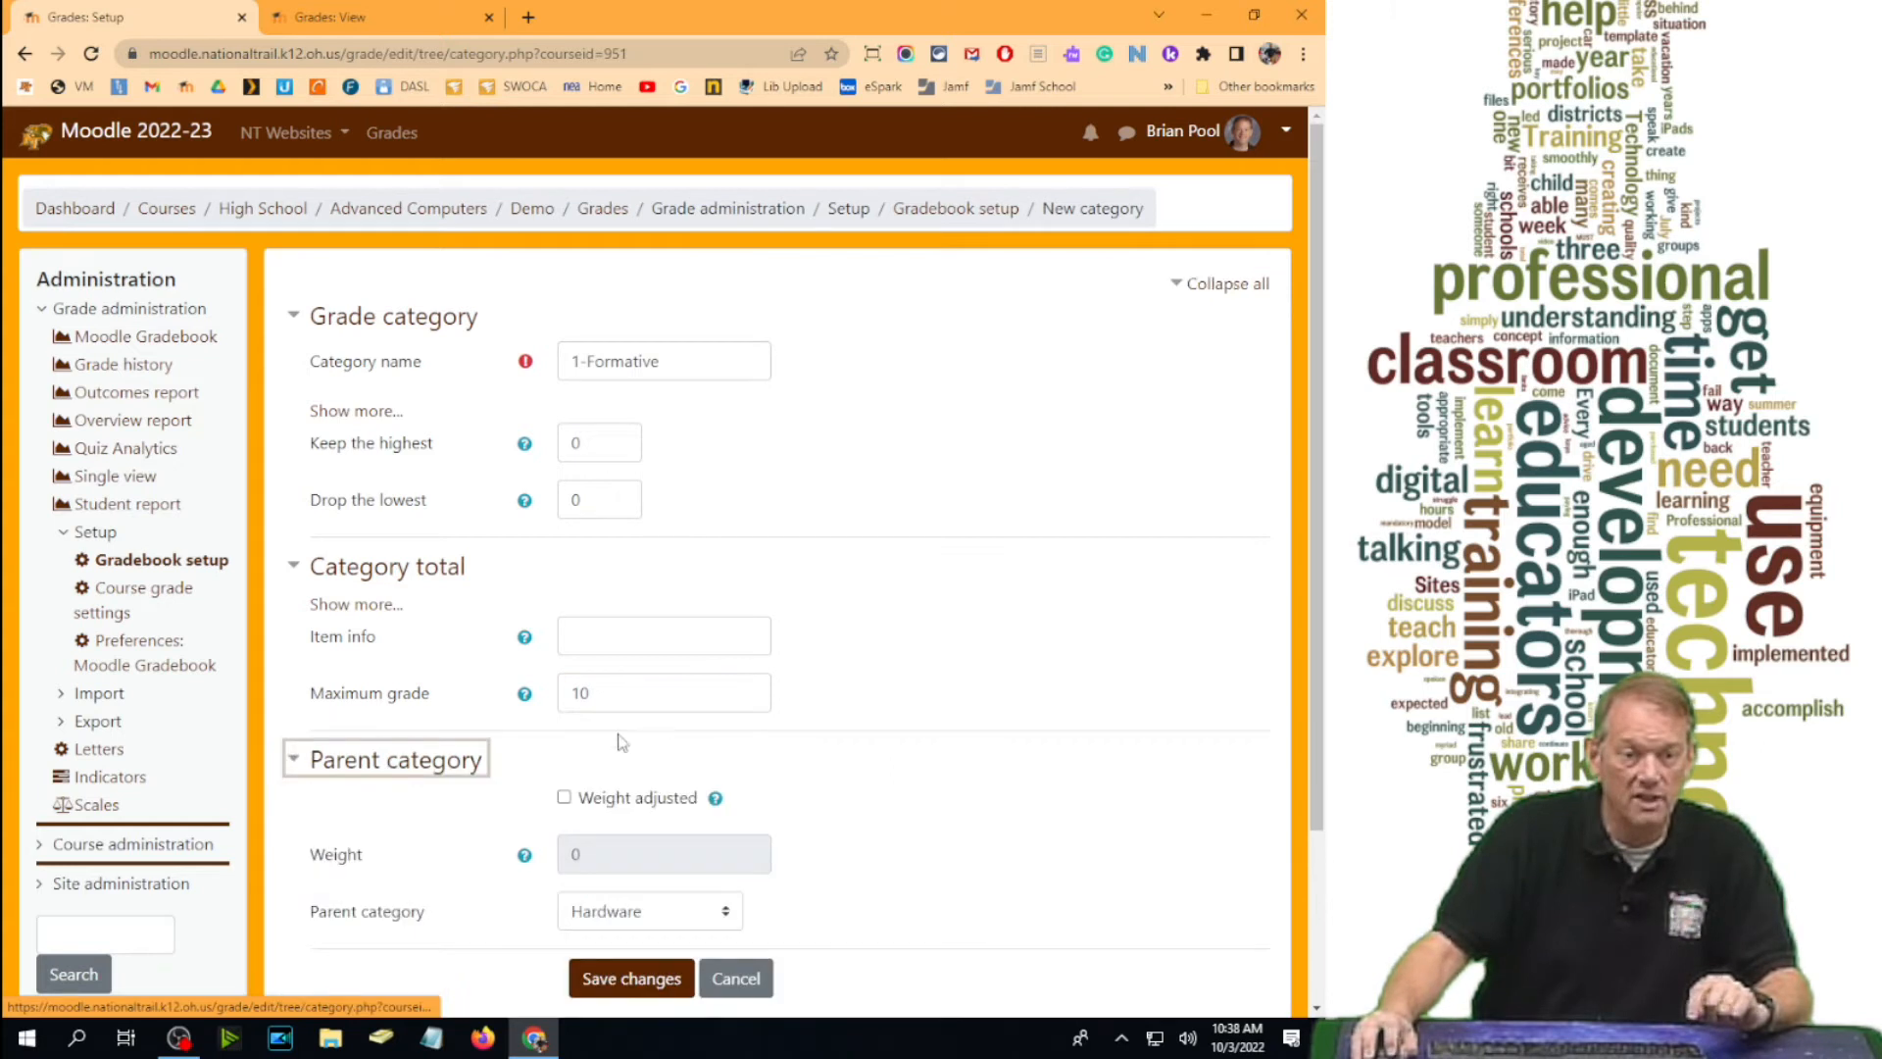
scroll(640, 853, down, 3)
click(708, 691)
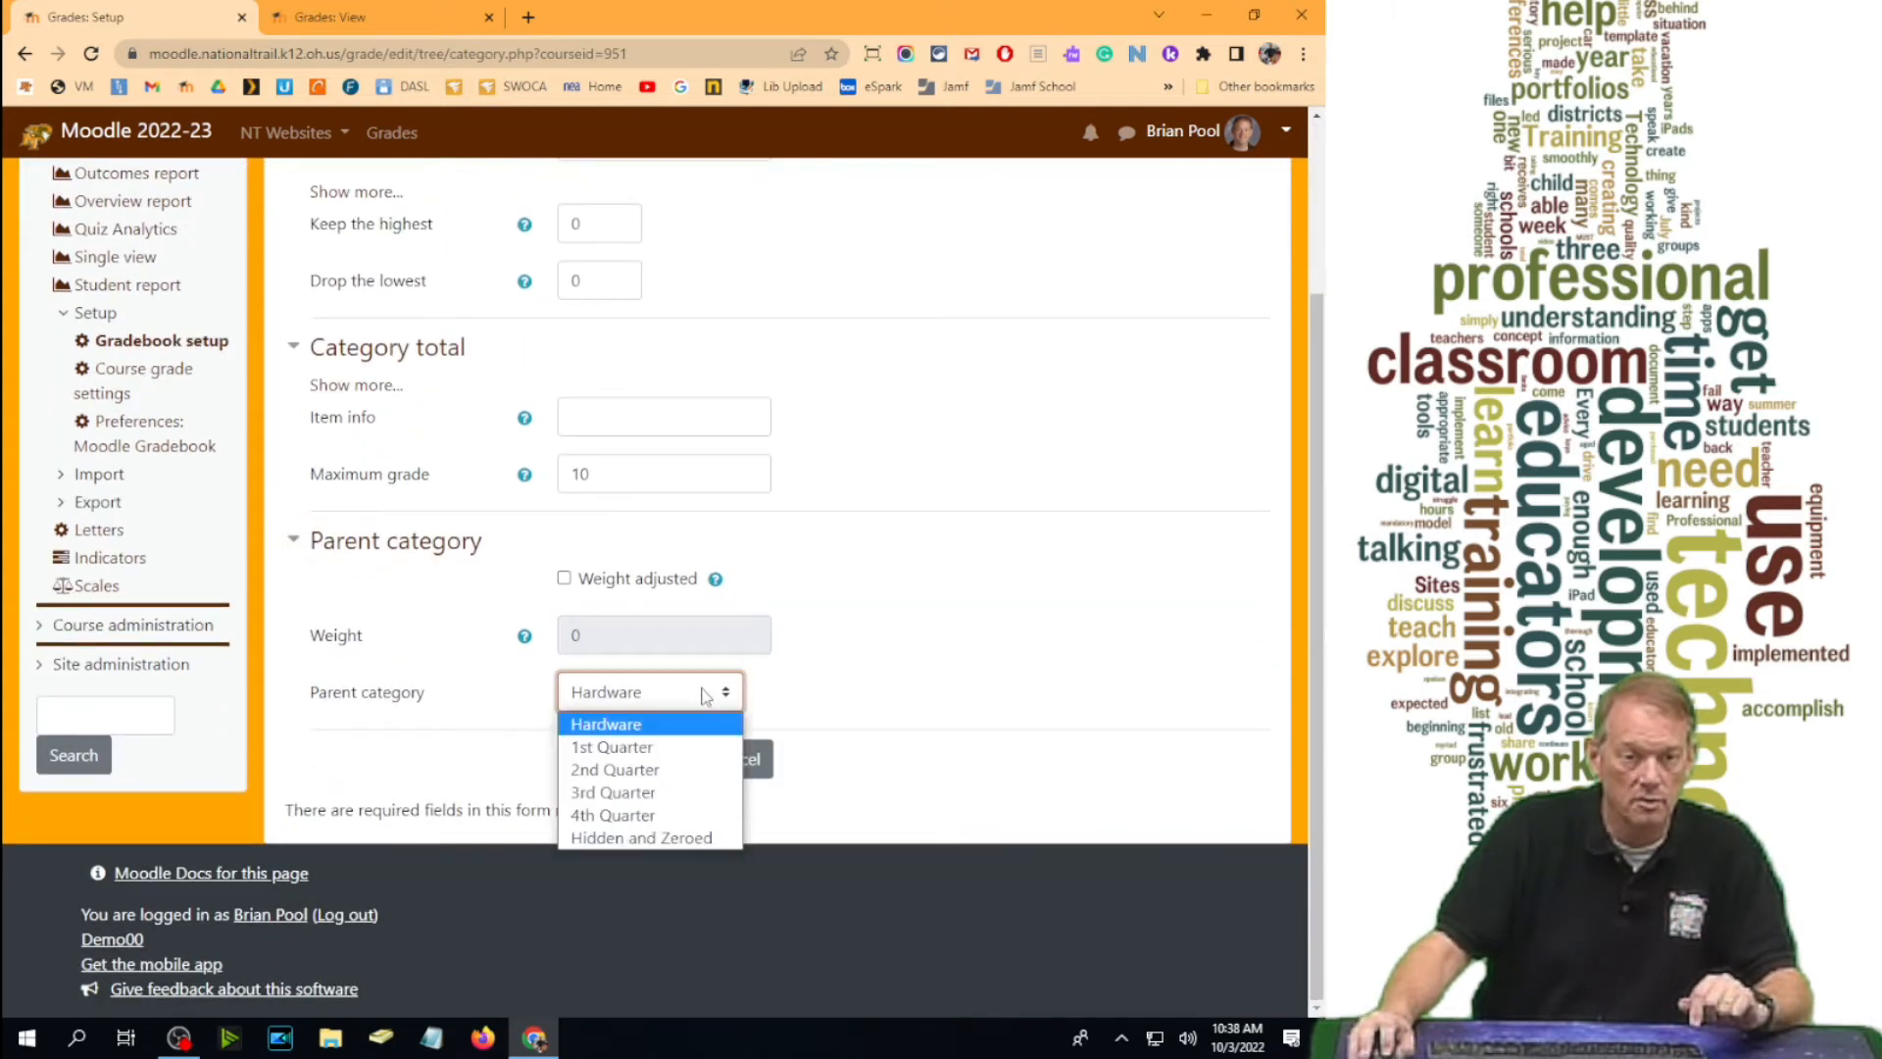
click(670, 748)
click(653, 761)
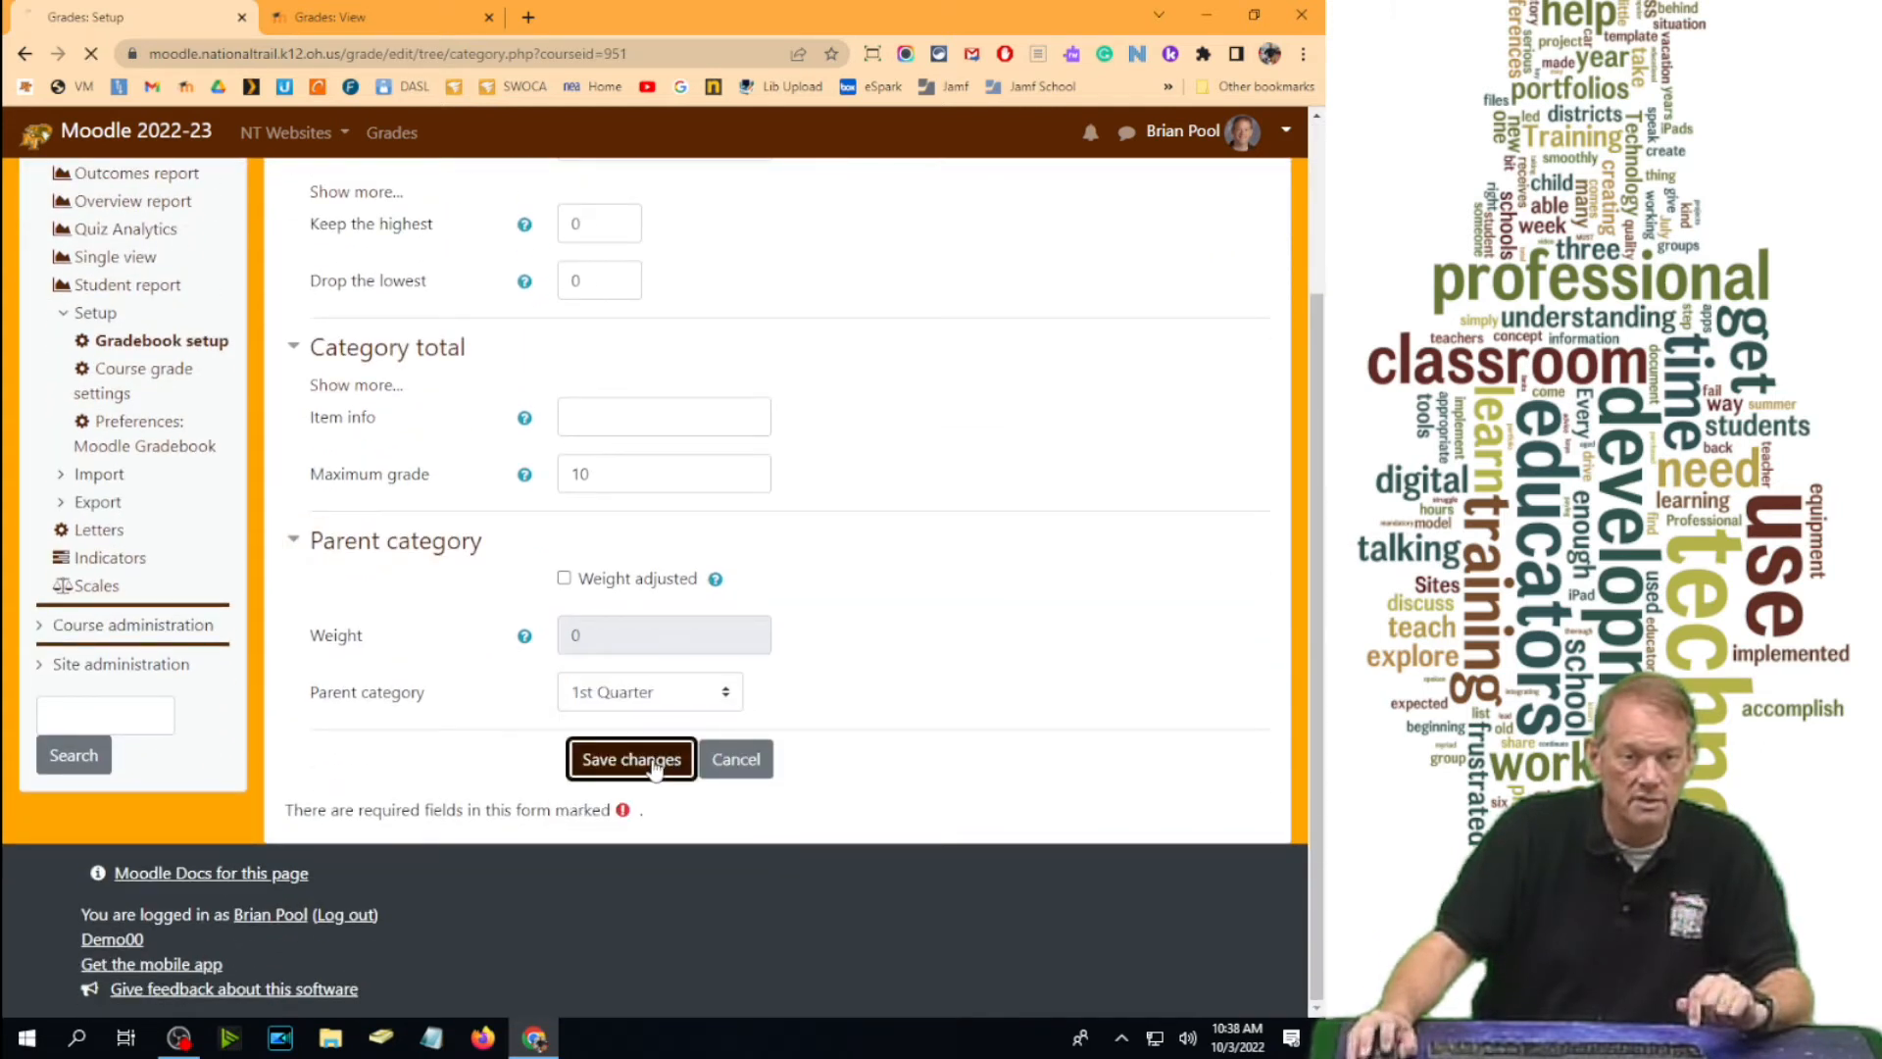
Start another new grade category named 1-Summative with a category total maximum grade of 90.
drag(1317, 208, 1325, 917)
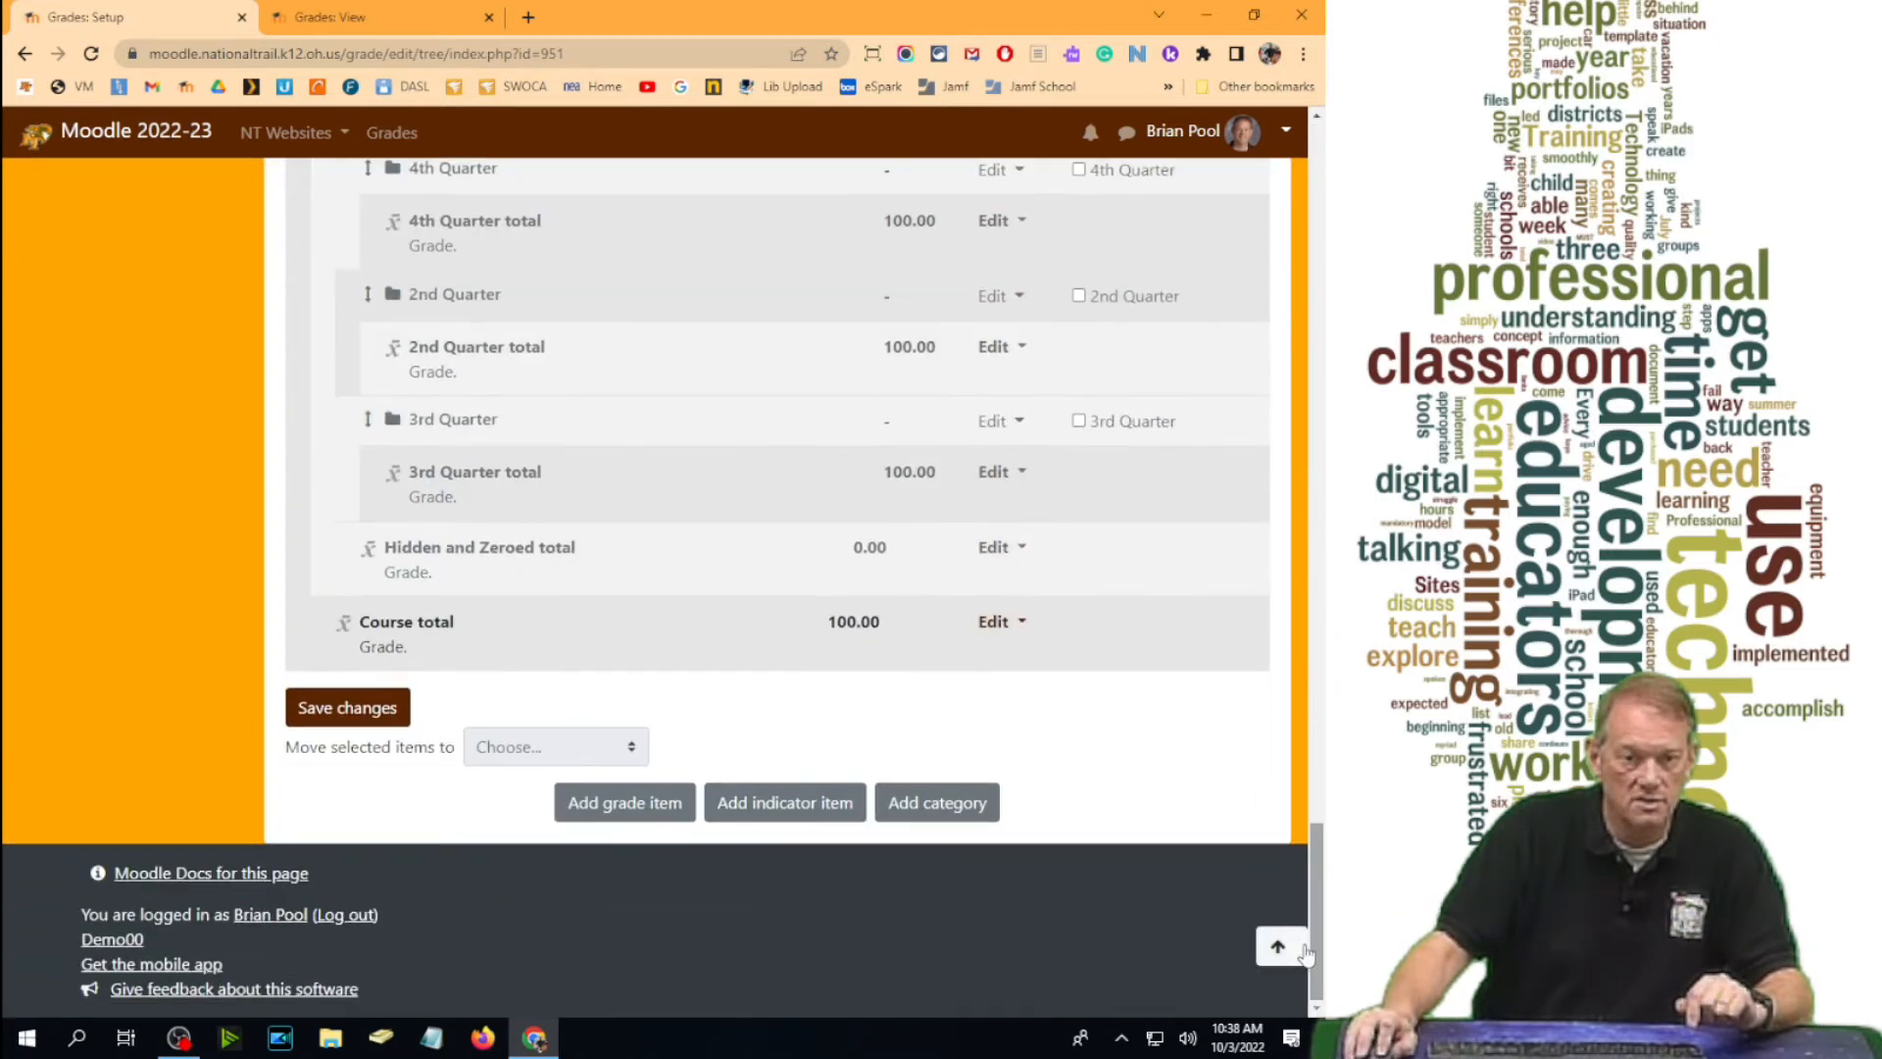
click(939, 806)
click(586, 362)
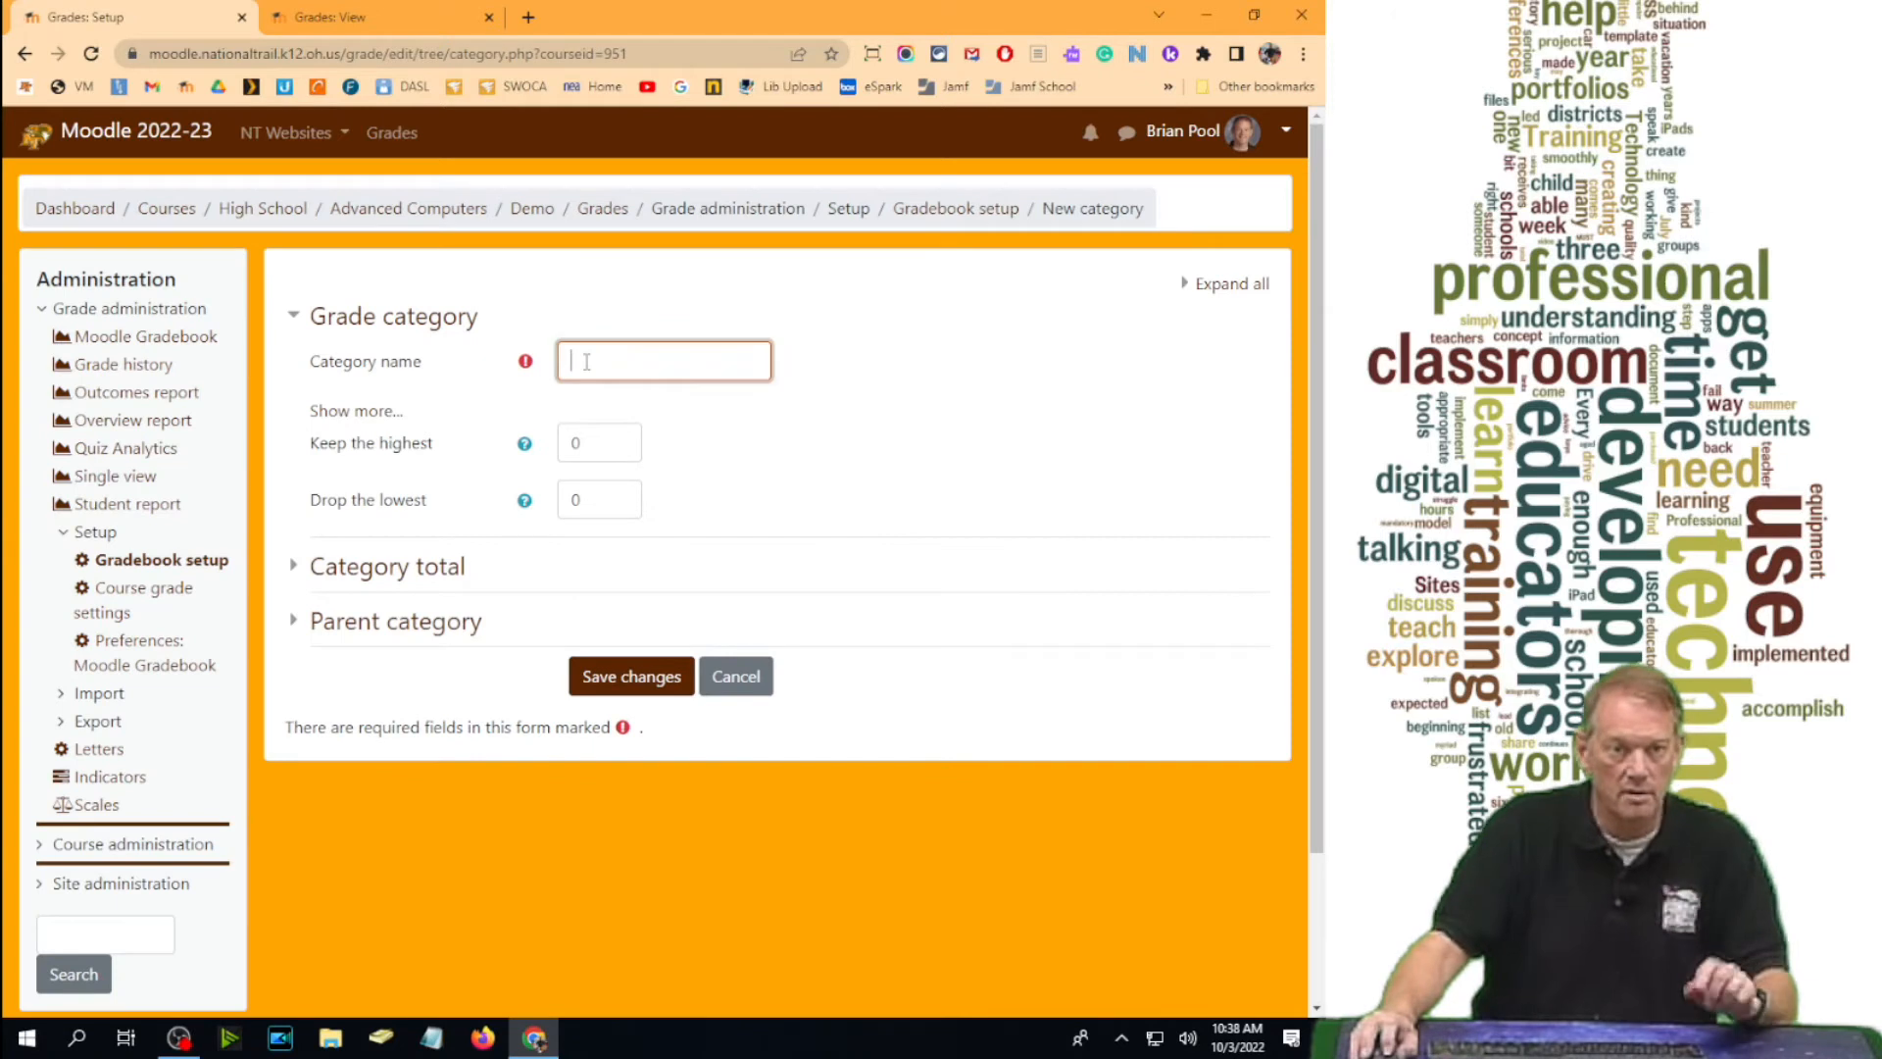
text(1 Summ)
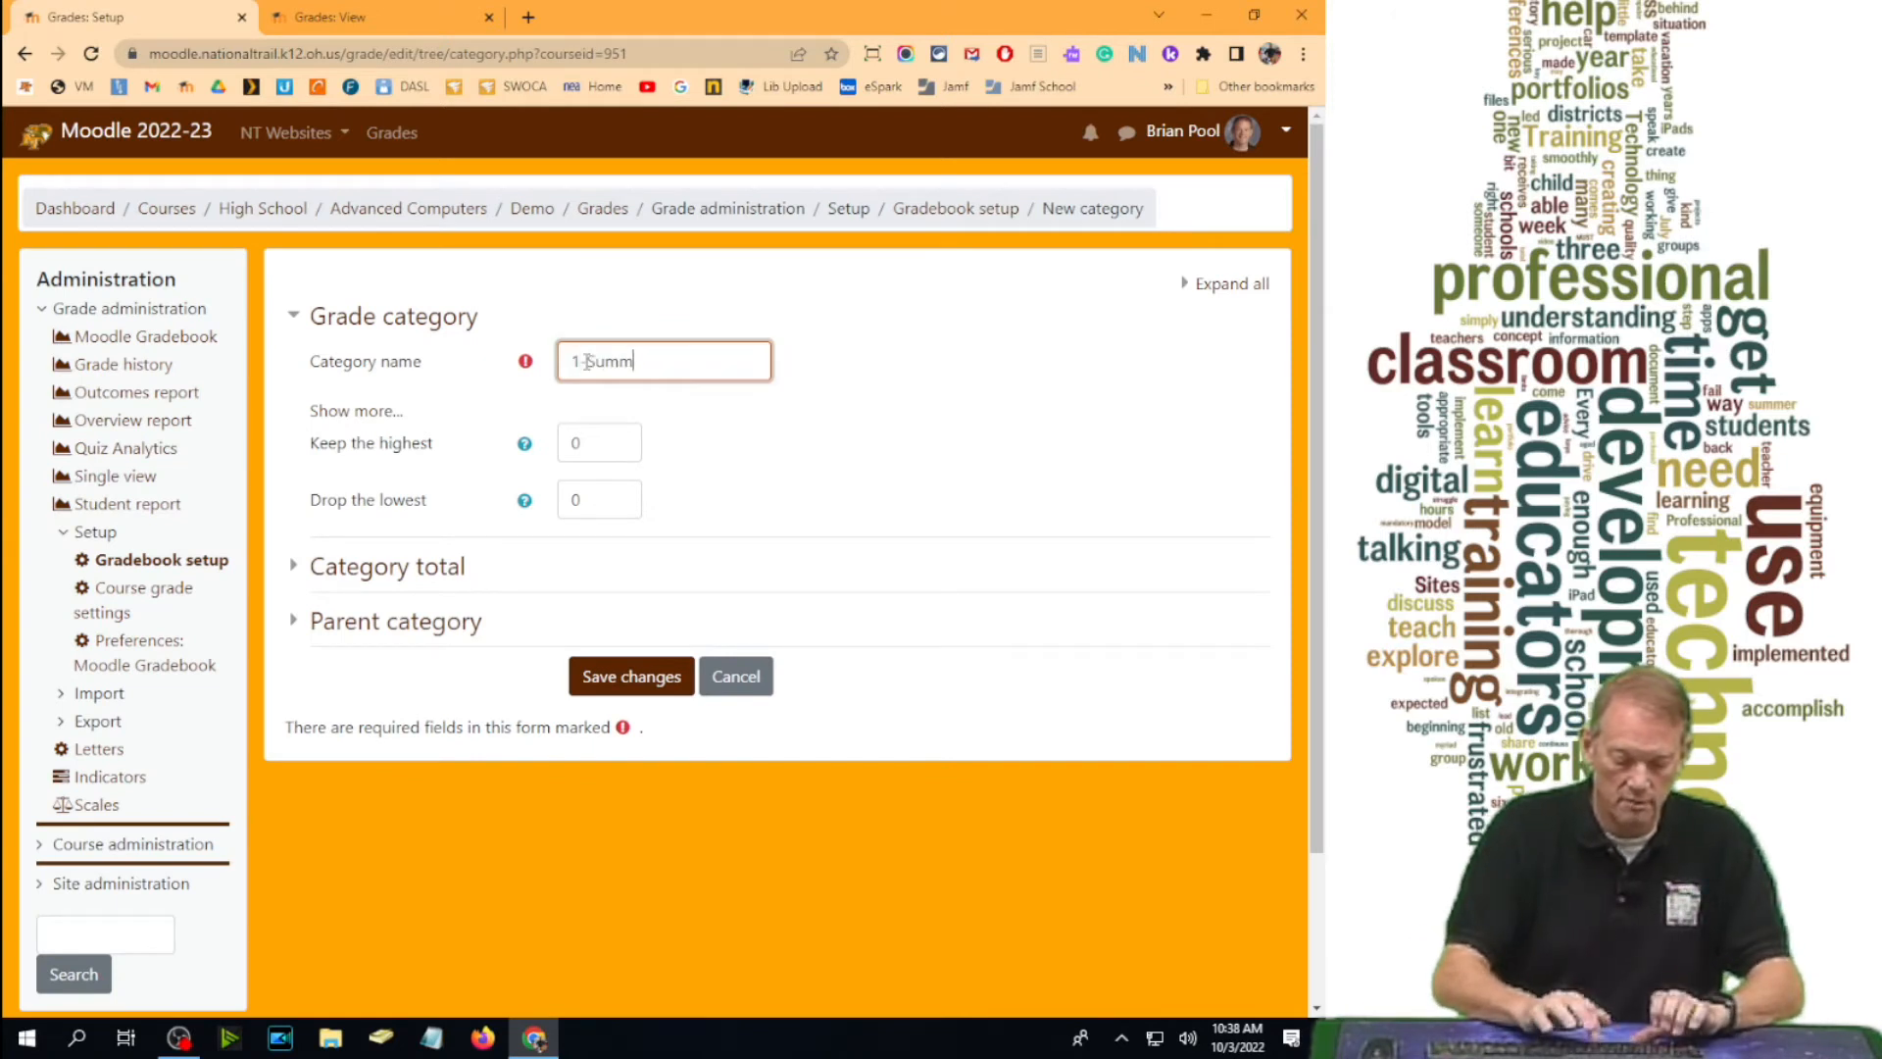
click(394, 576)
drag(624, 693, 95, 733)
text(90)
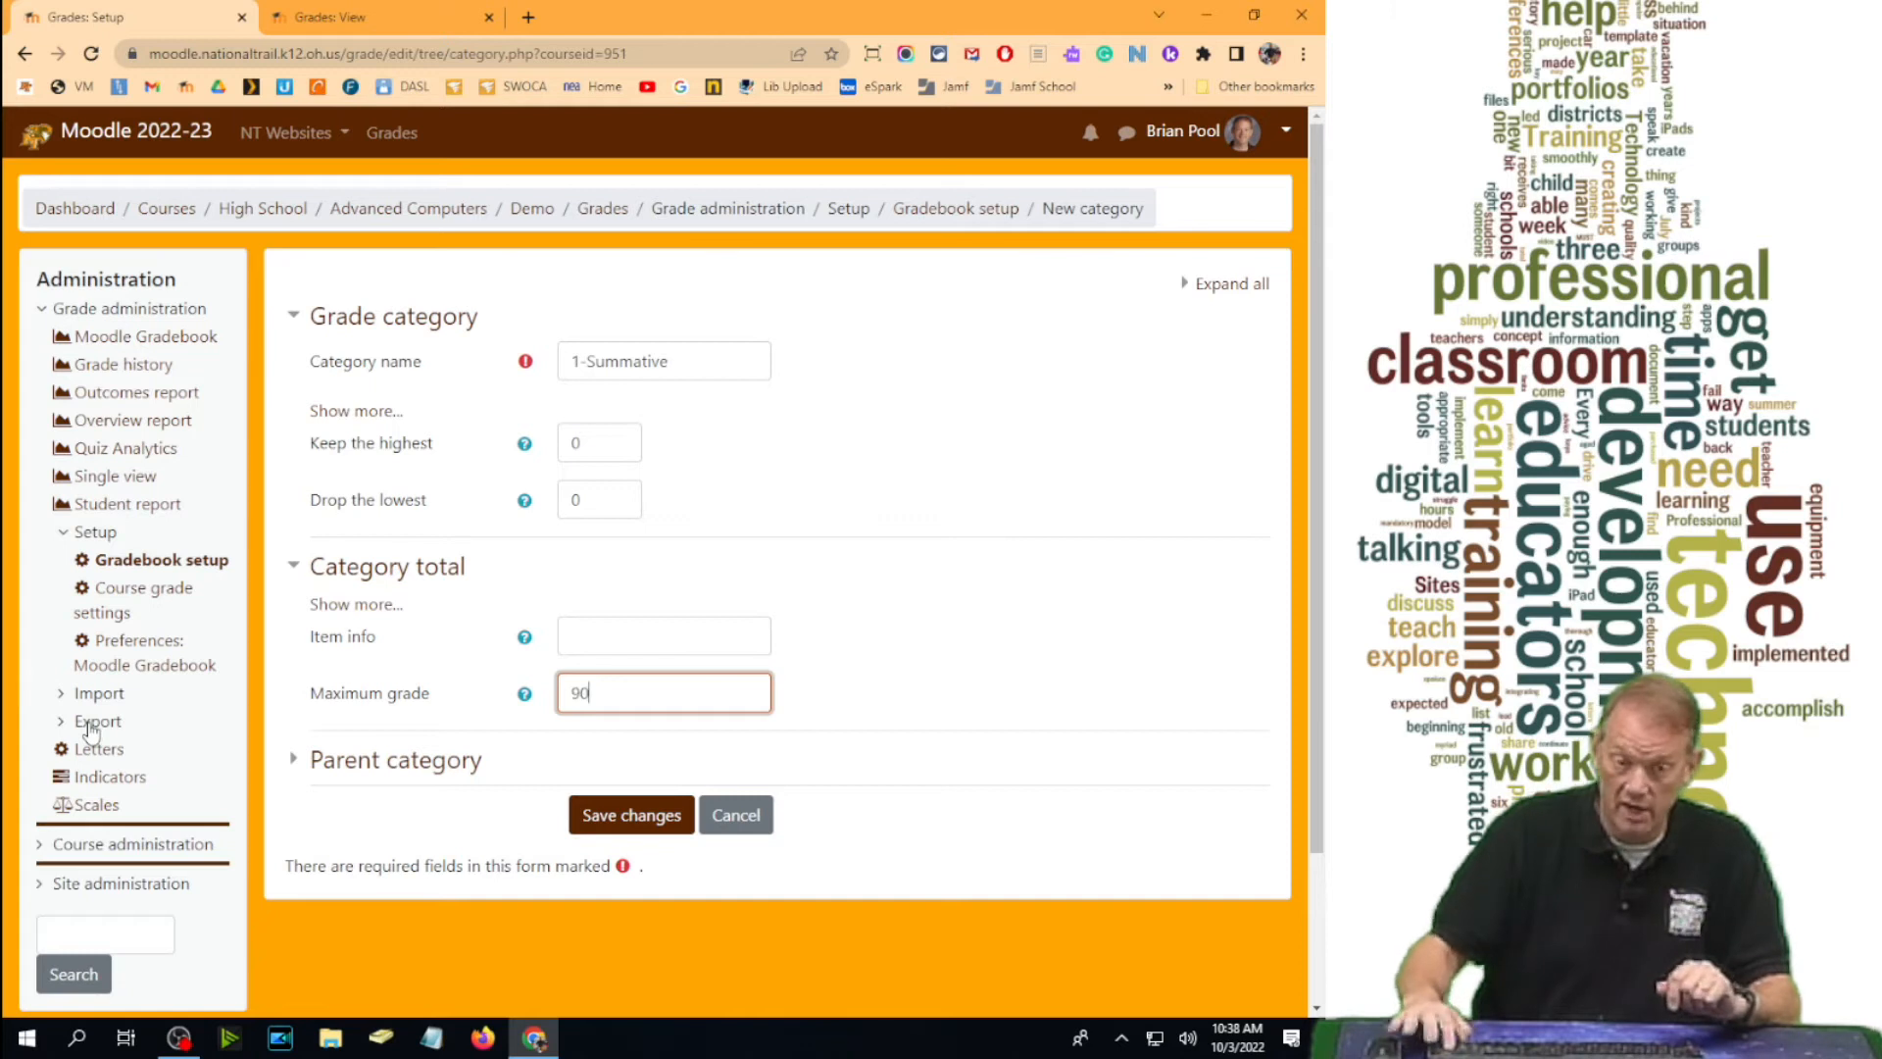
Set 1st Quarter as the parent category of 1-Summative and save the new category.
click(416, 770)
click(606, 916)
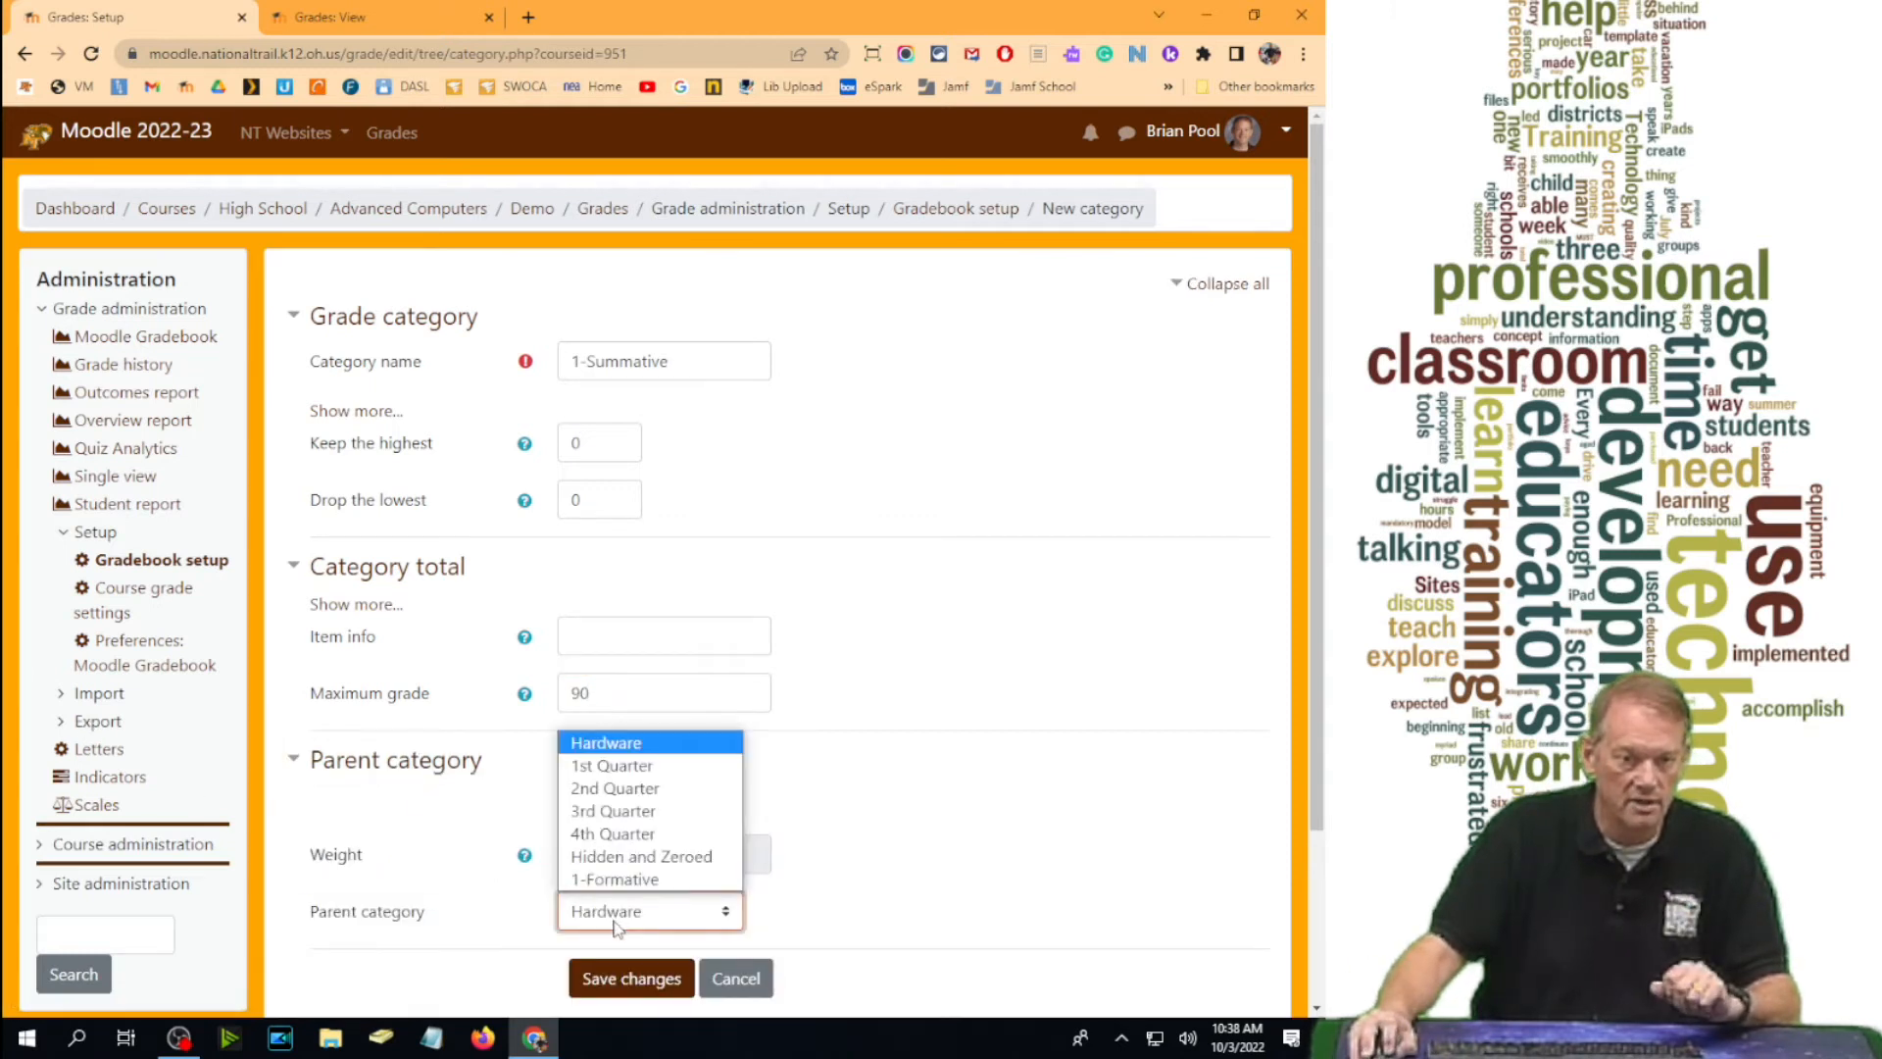
click(617, 765)
click(625, 978)
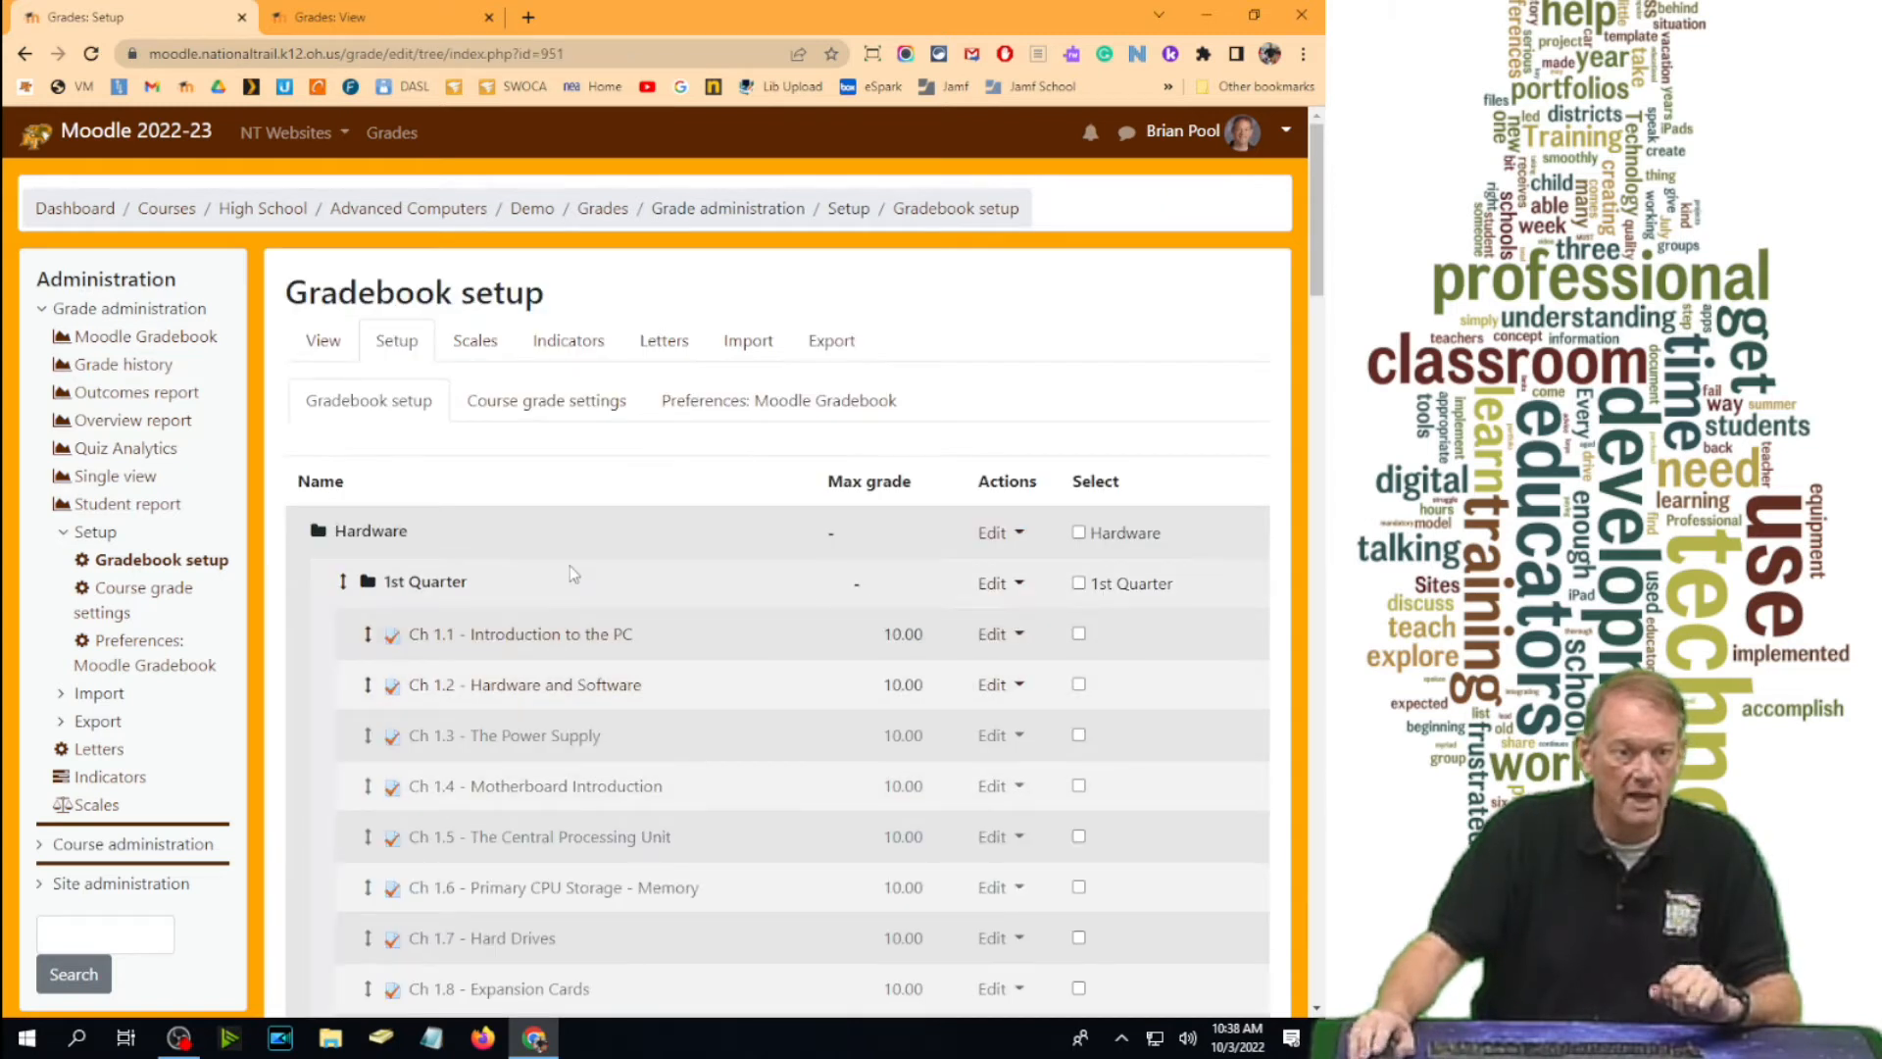
Move the Ch 1.1 through Ch 1.9 items and Ch 1 - Skirmish into the 1-Formative category.
scroll(573, 568, down, 6)
scroll(576, 578, down, 2)
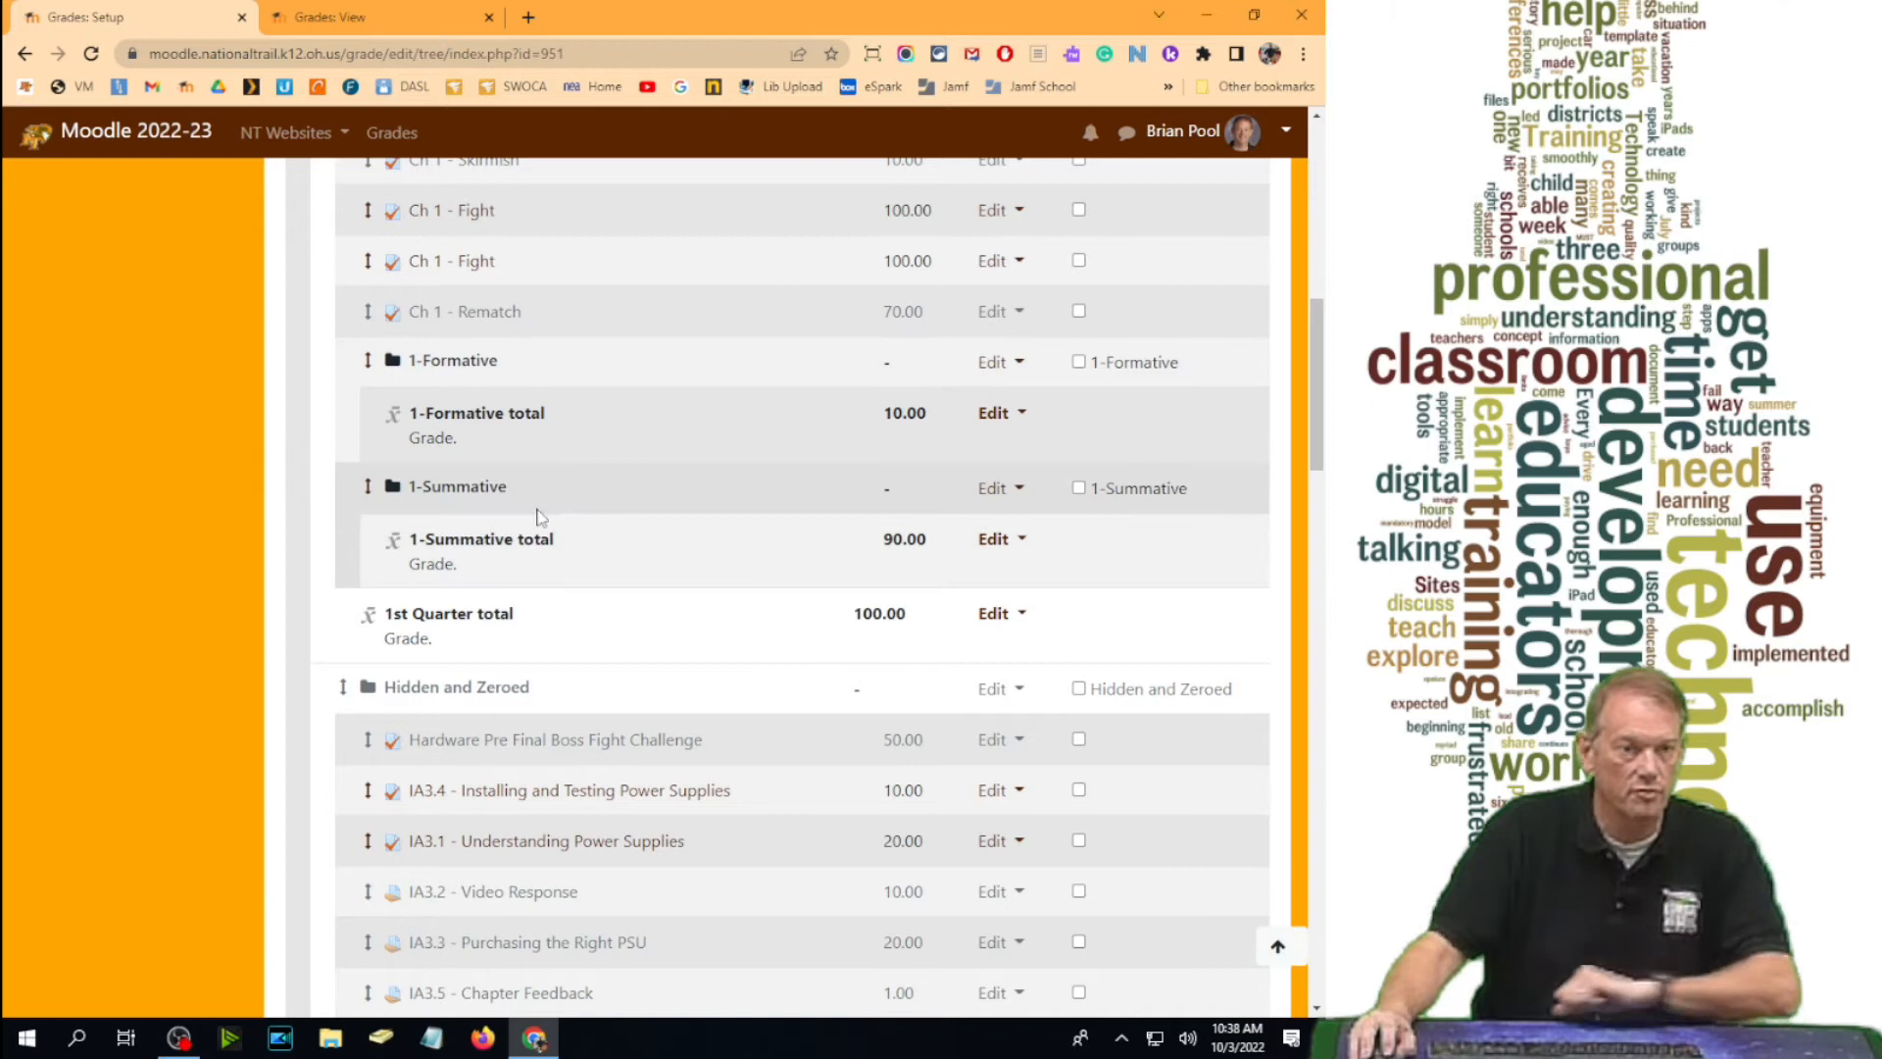
scroll(868, 426, up, 6)
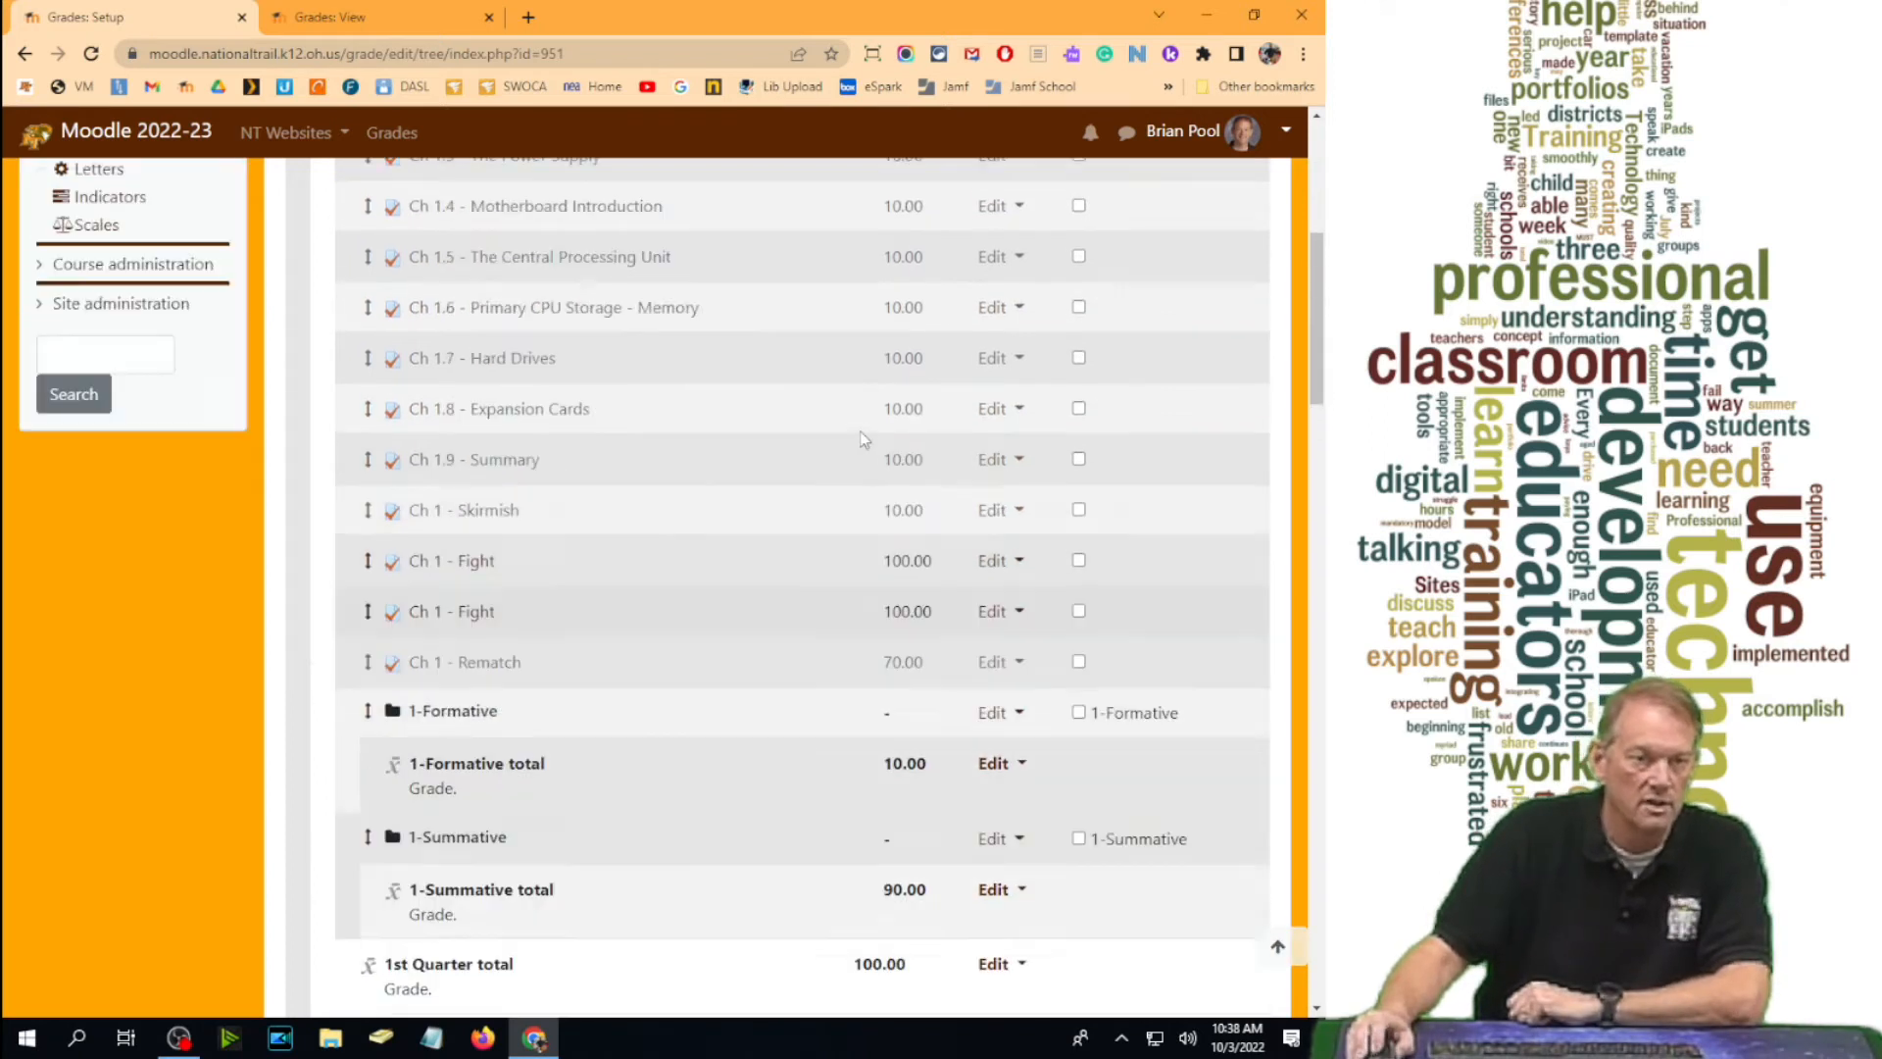
click(1078, 324)
click(1078, 373)
click(1078, 424)
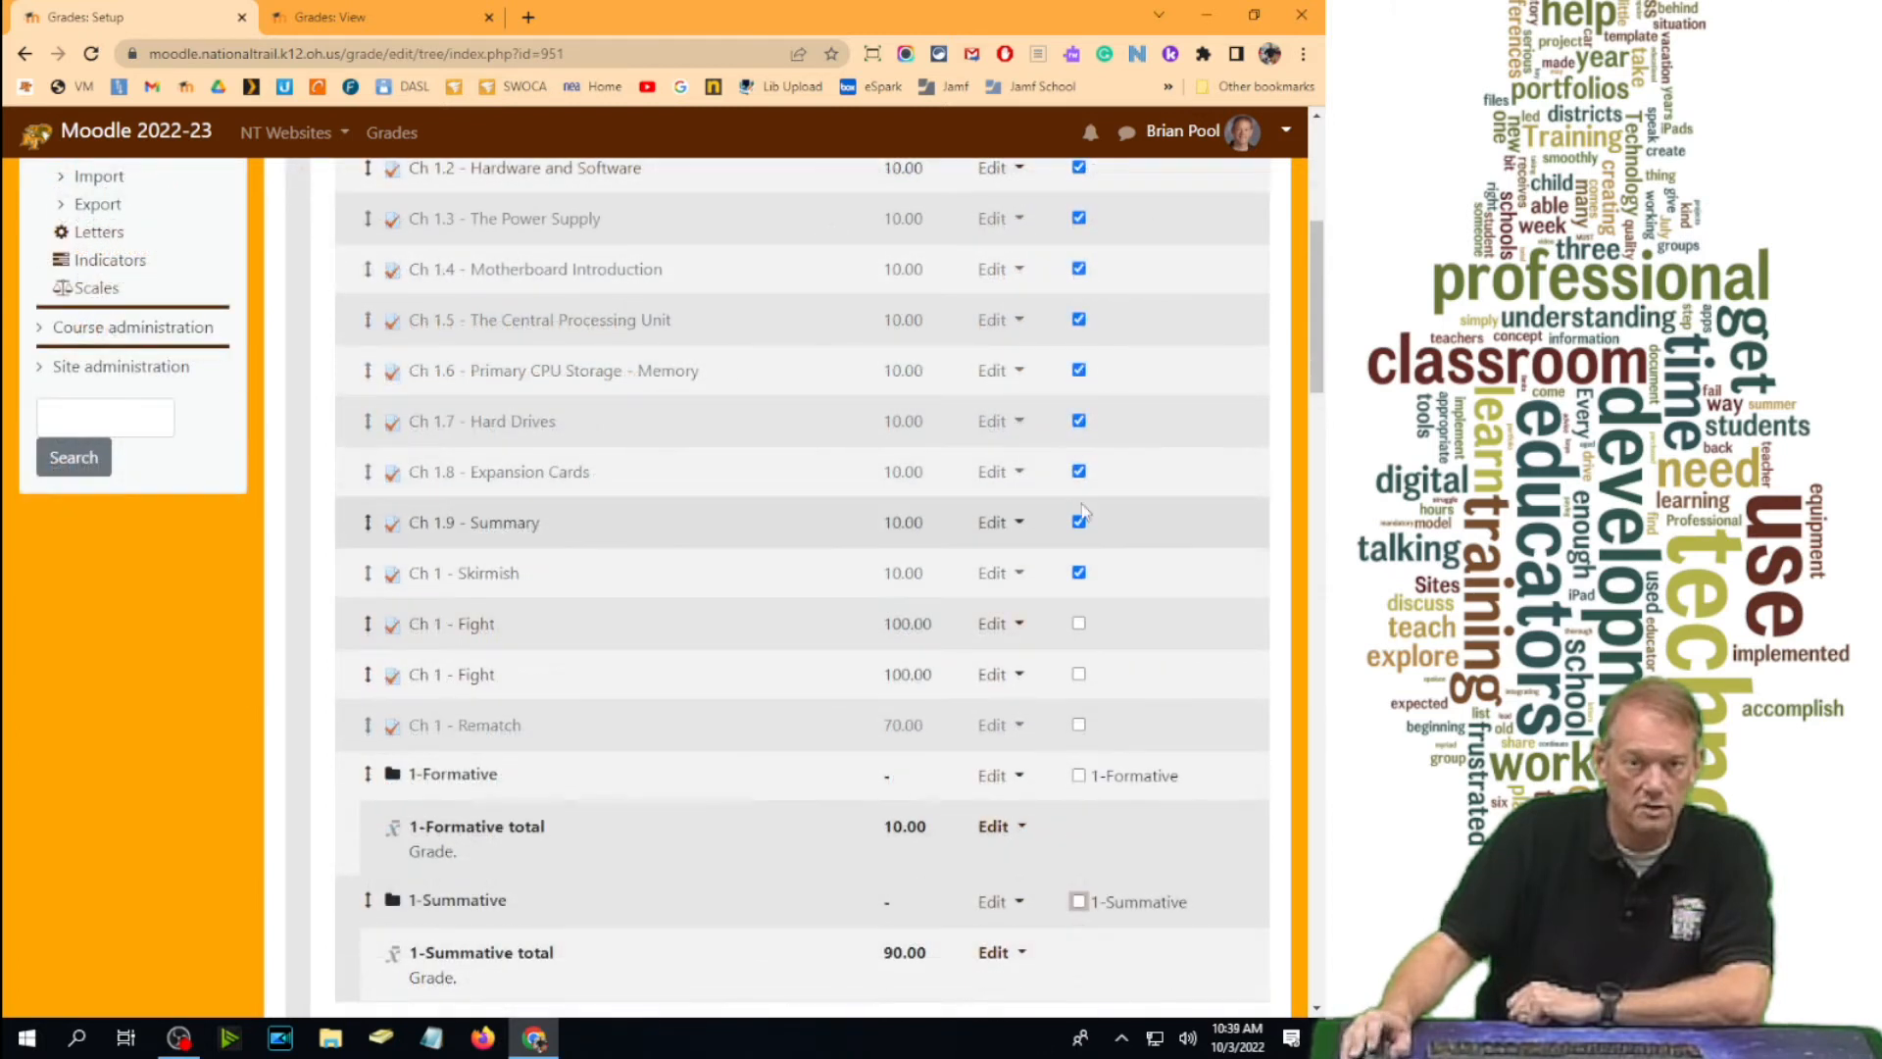
scroll(1075, 482, up, 5)
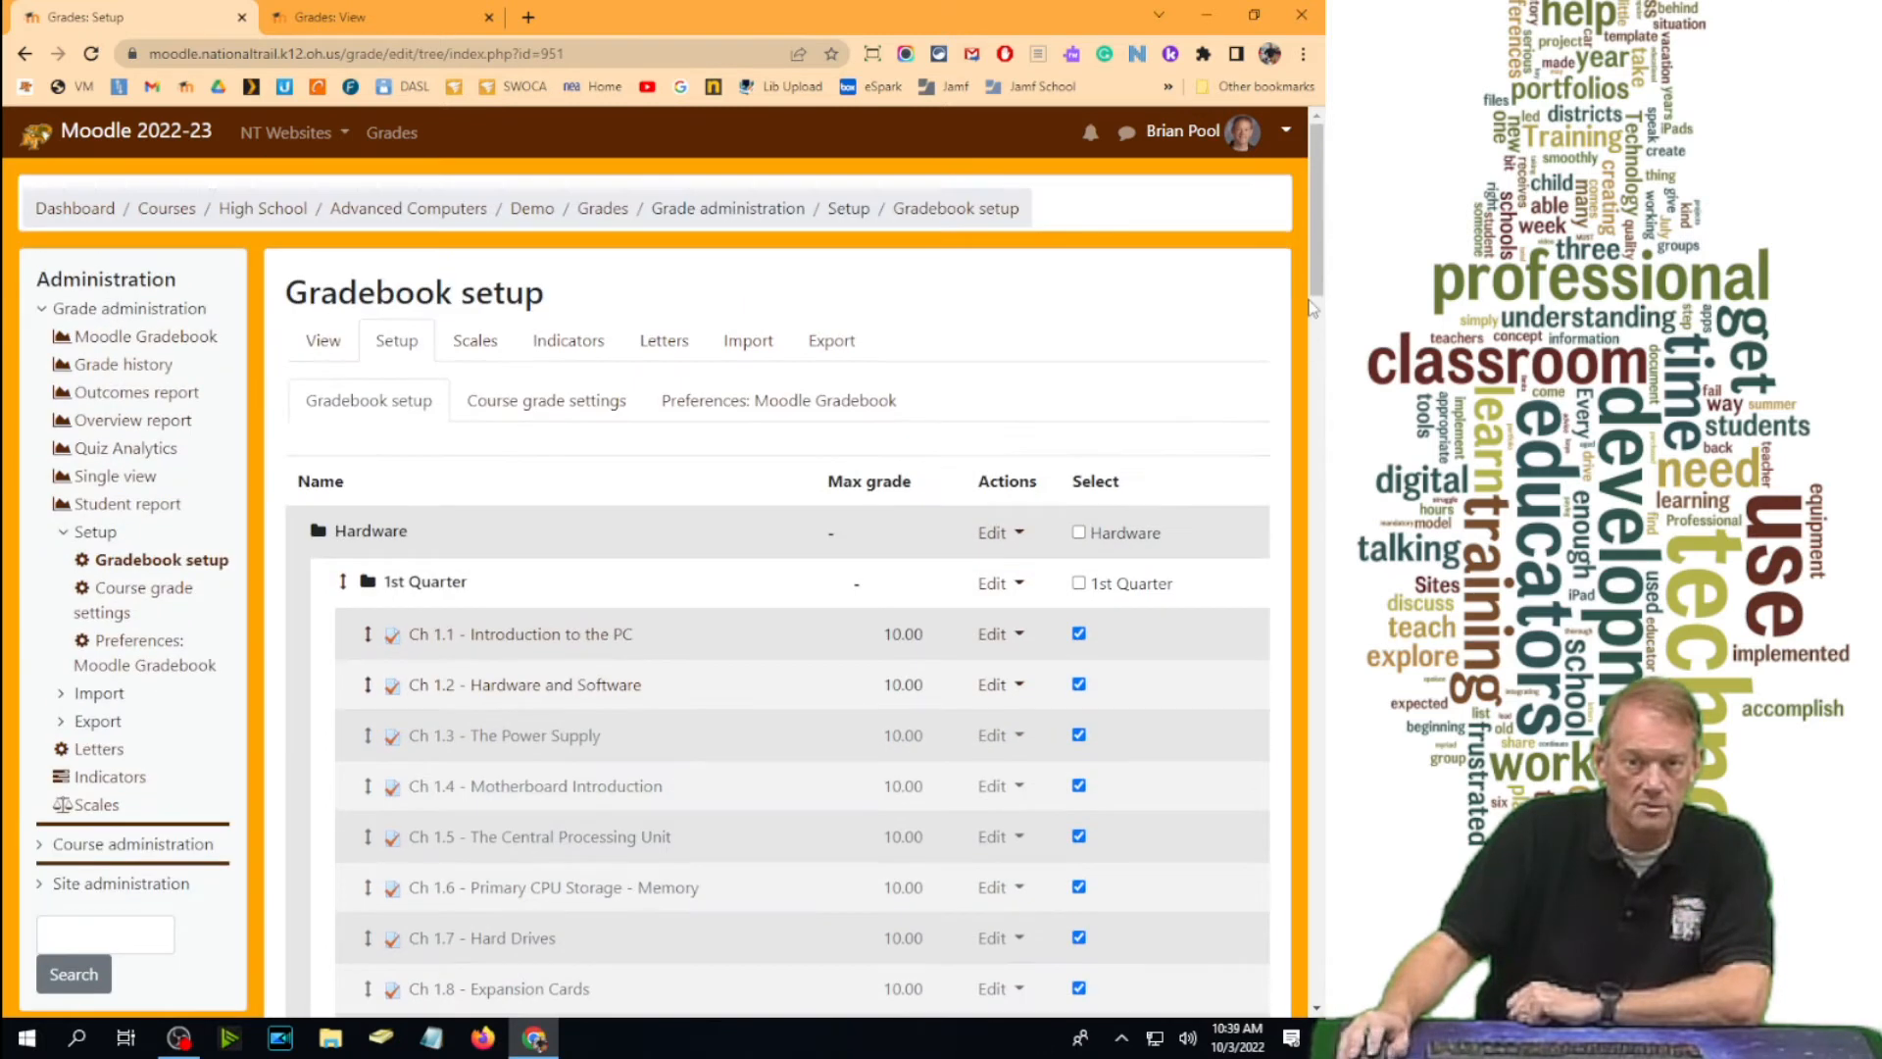
scroll(304, 759, down, 15)
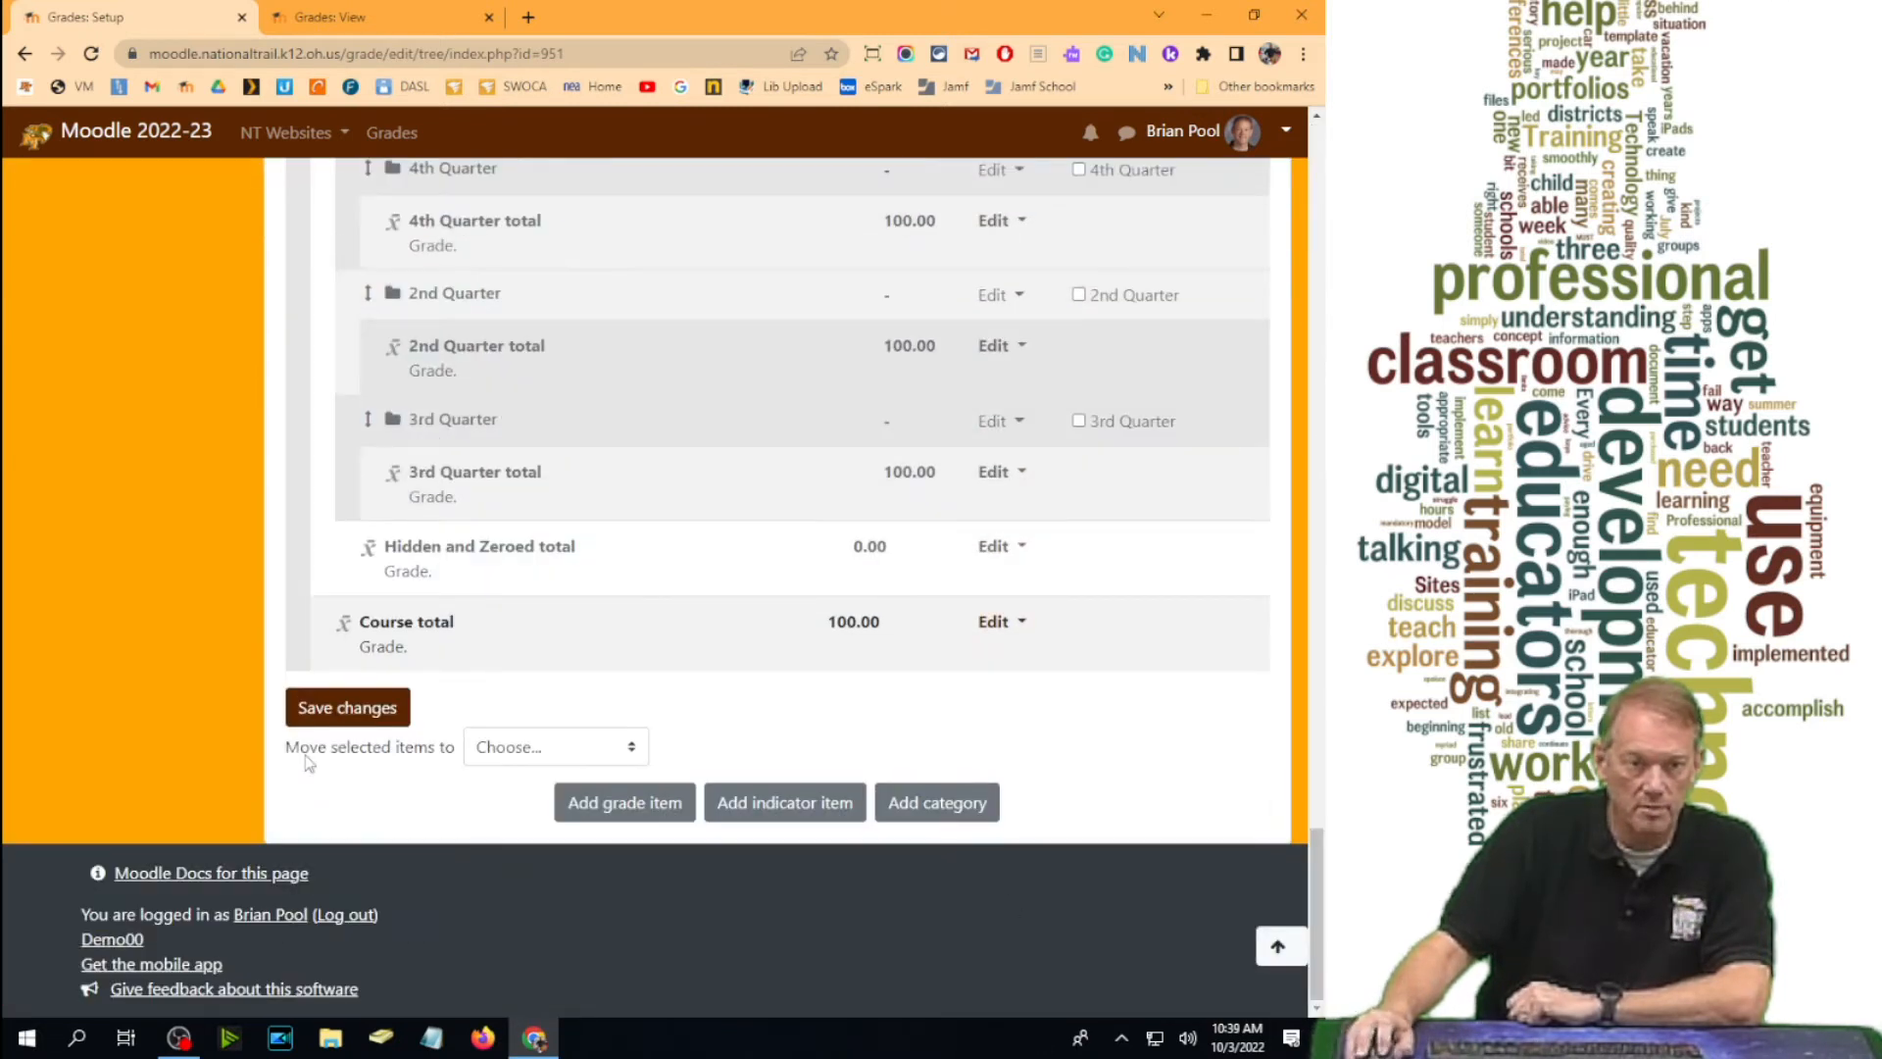
click(539, 750)
click(545, 847)
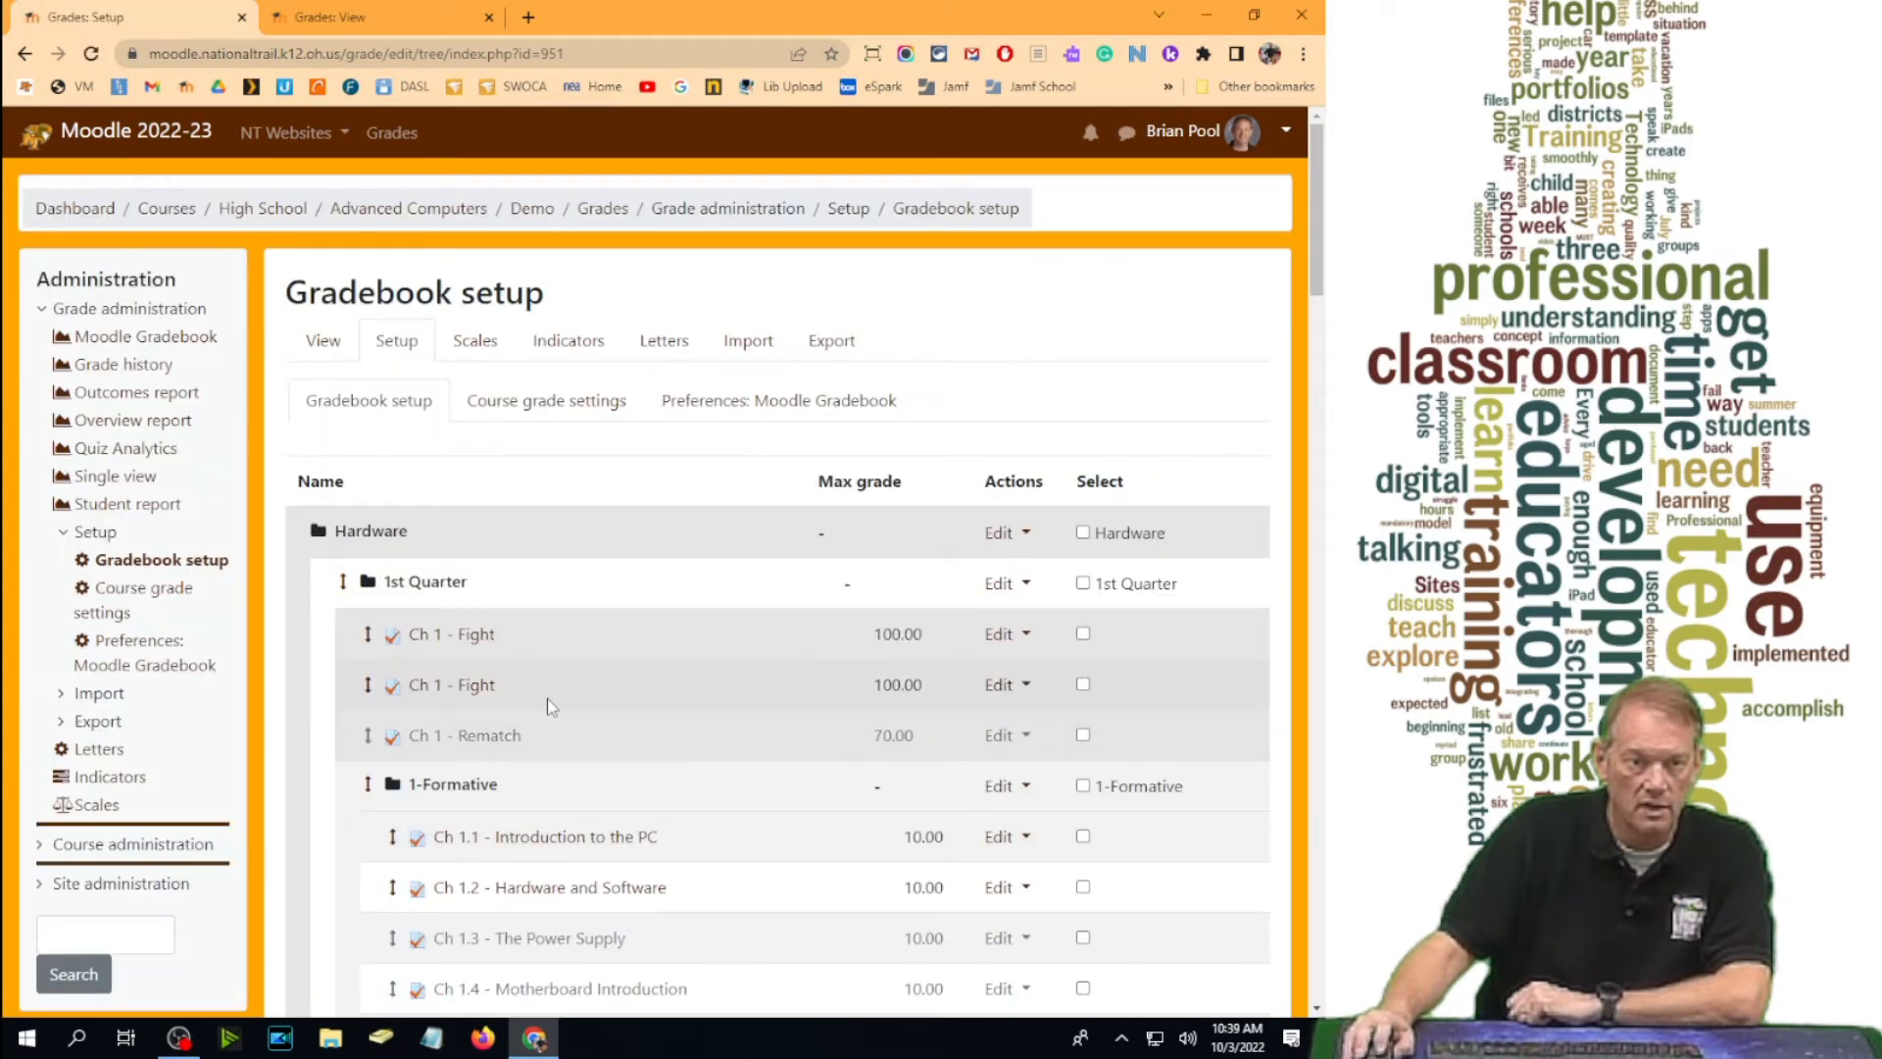
Move both Ch 1 - Fight items and Ch 1 - Rematch into the 1-Summative category.
click(1082, 684)
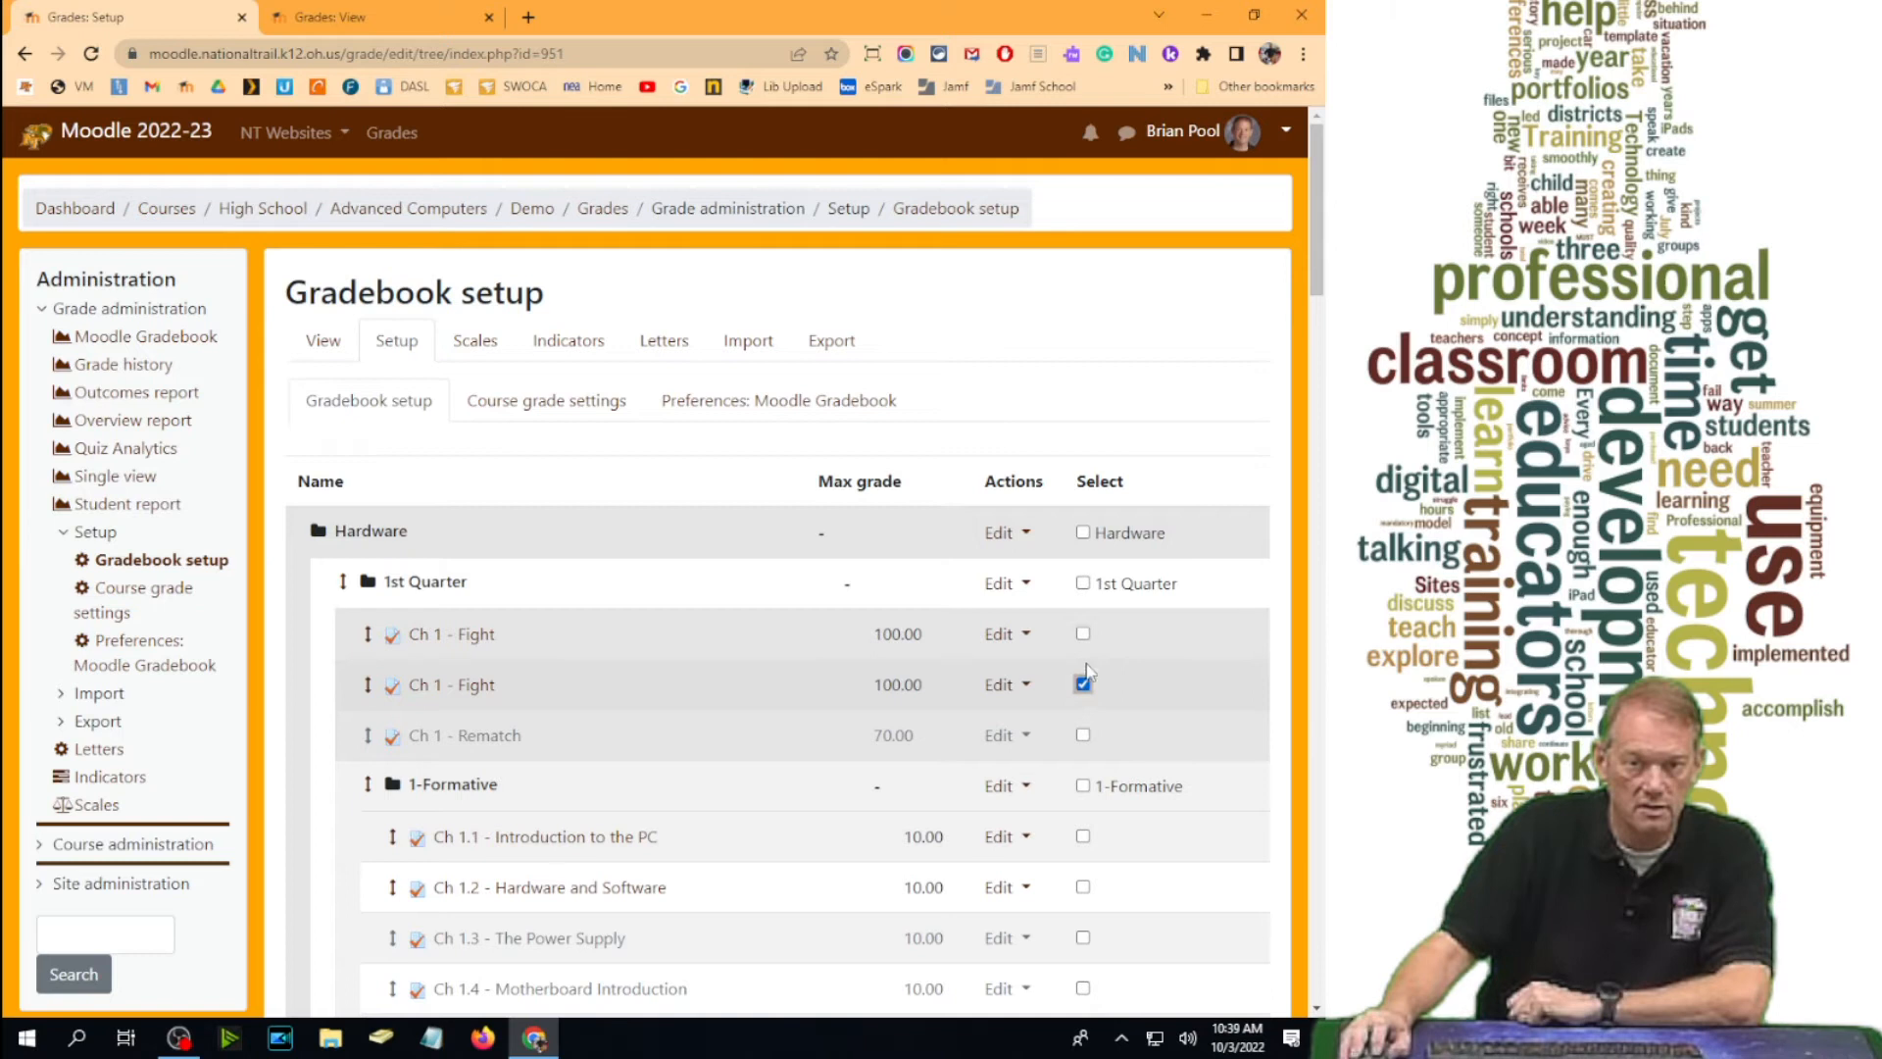
click(1082, 736)
click(1082, 633)
drag(1318, 208, 1318, 916)
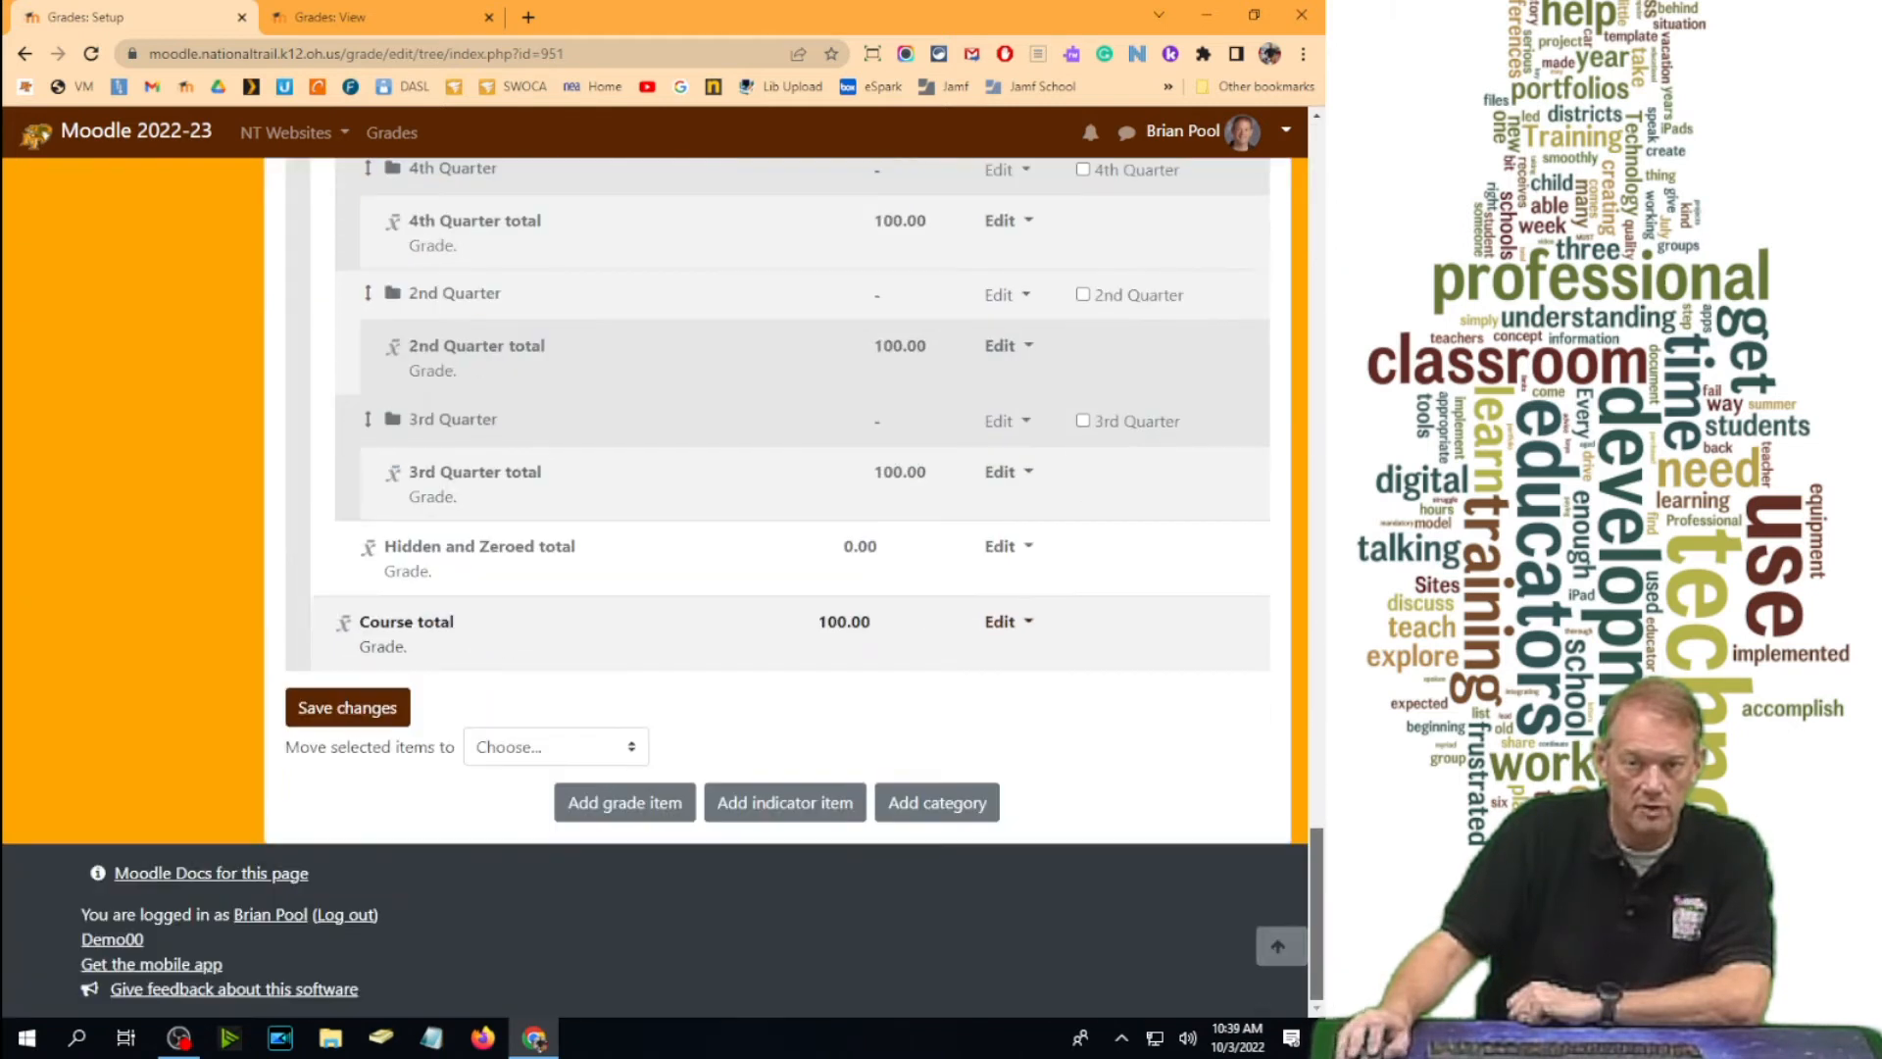
click(514, 748)
click(527, 871)
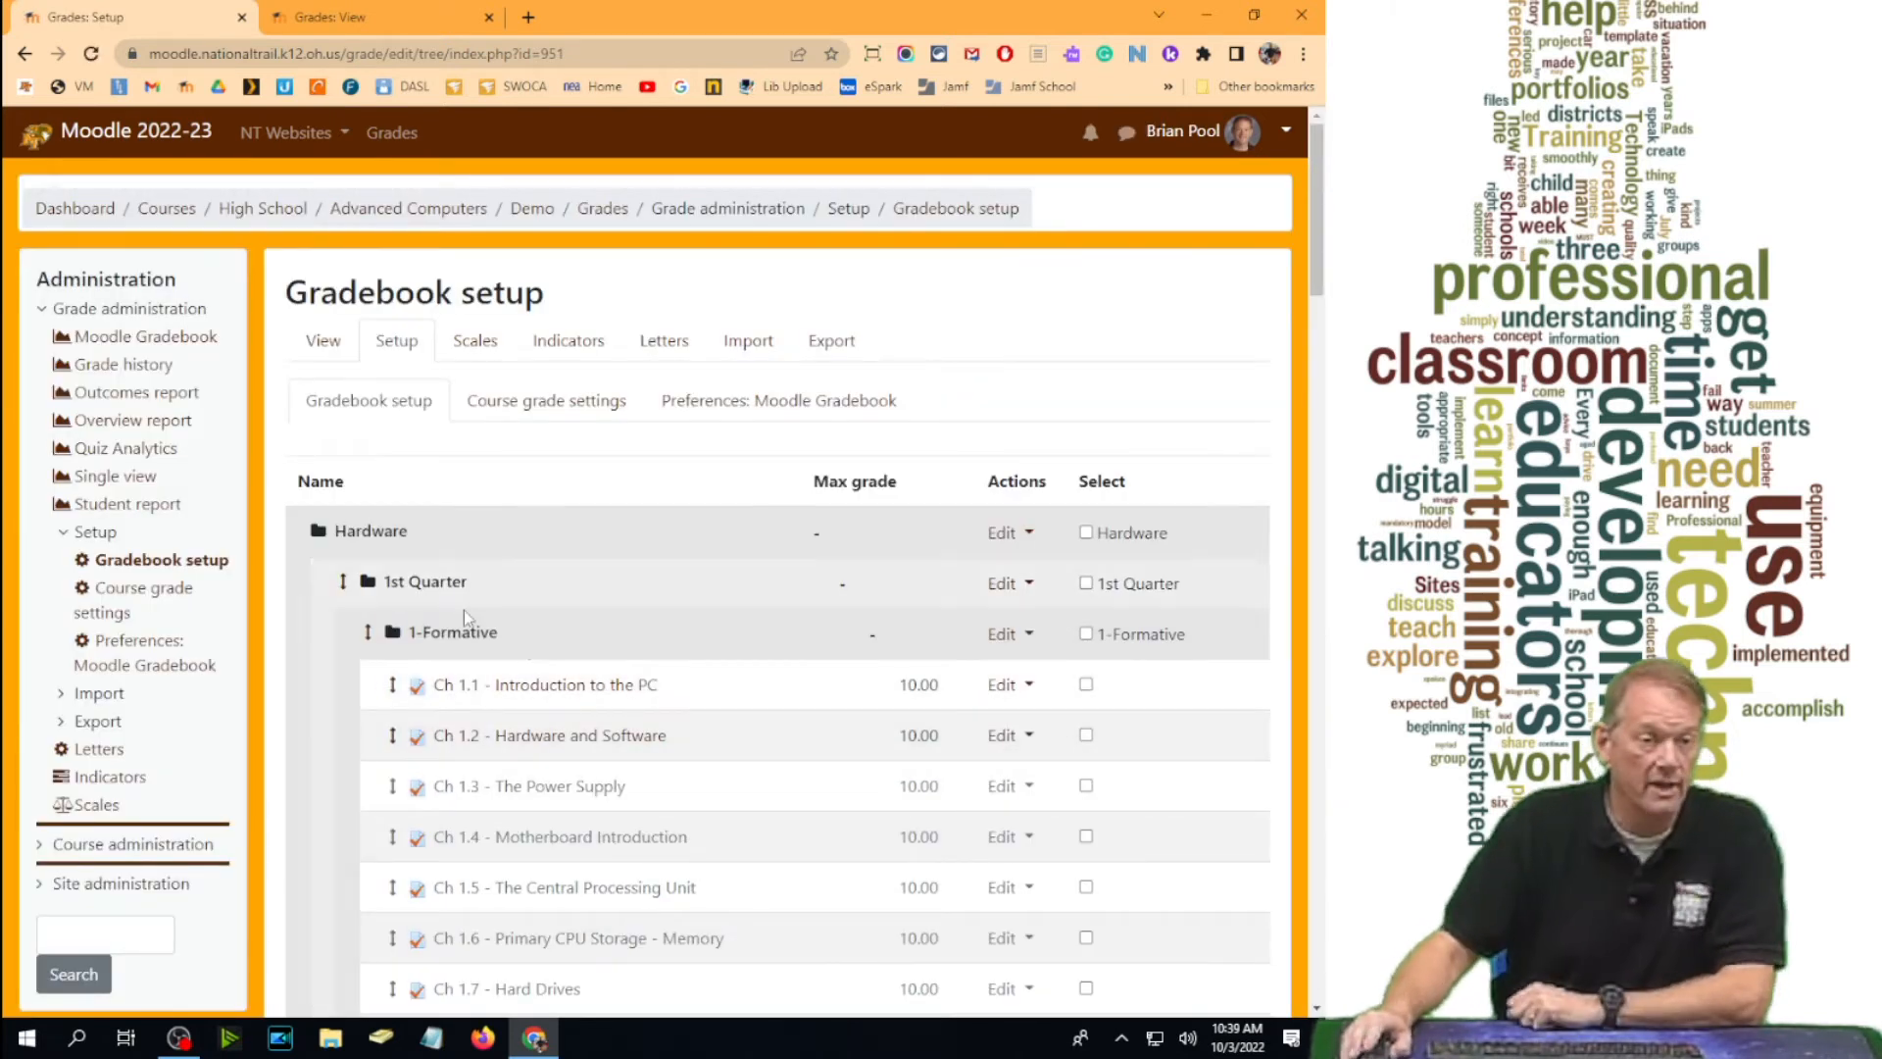
Add a new grade category named CH 1 Test that keeps the highest 1 grade, and save it.
scroll(532, 637, down, 2)
scroll(521, 498, down, 3)
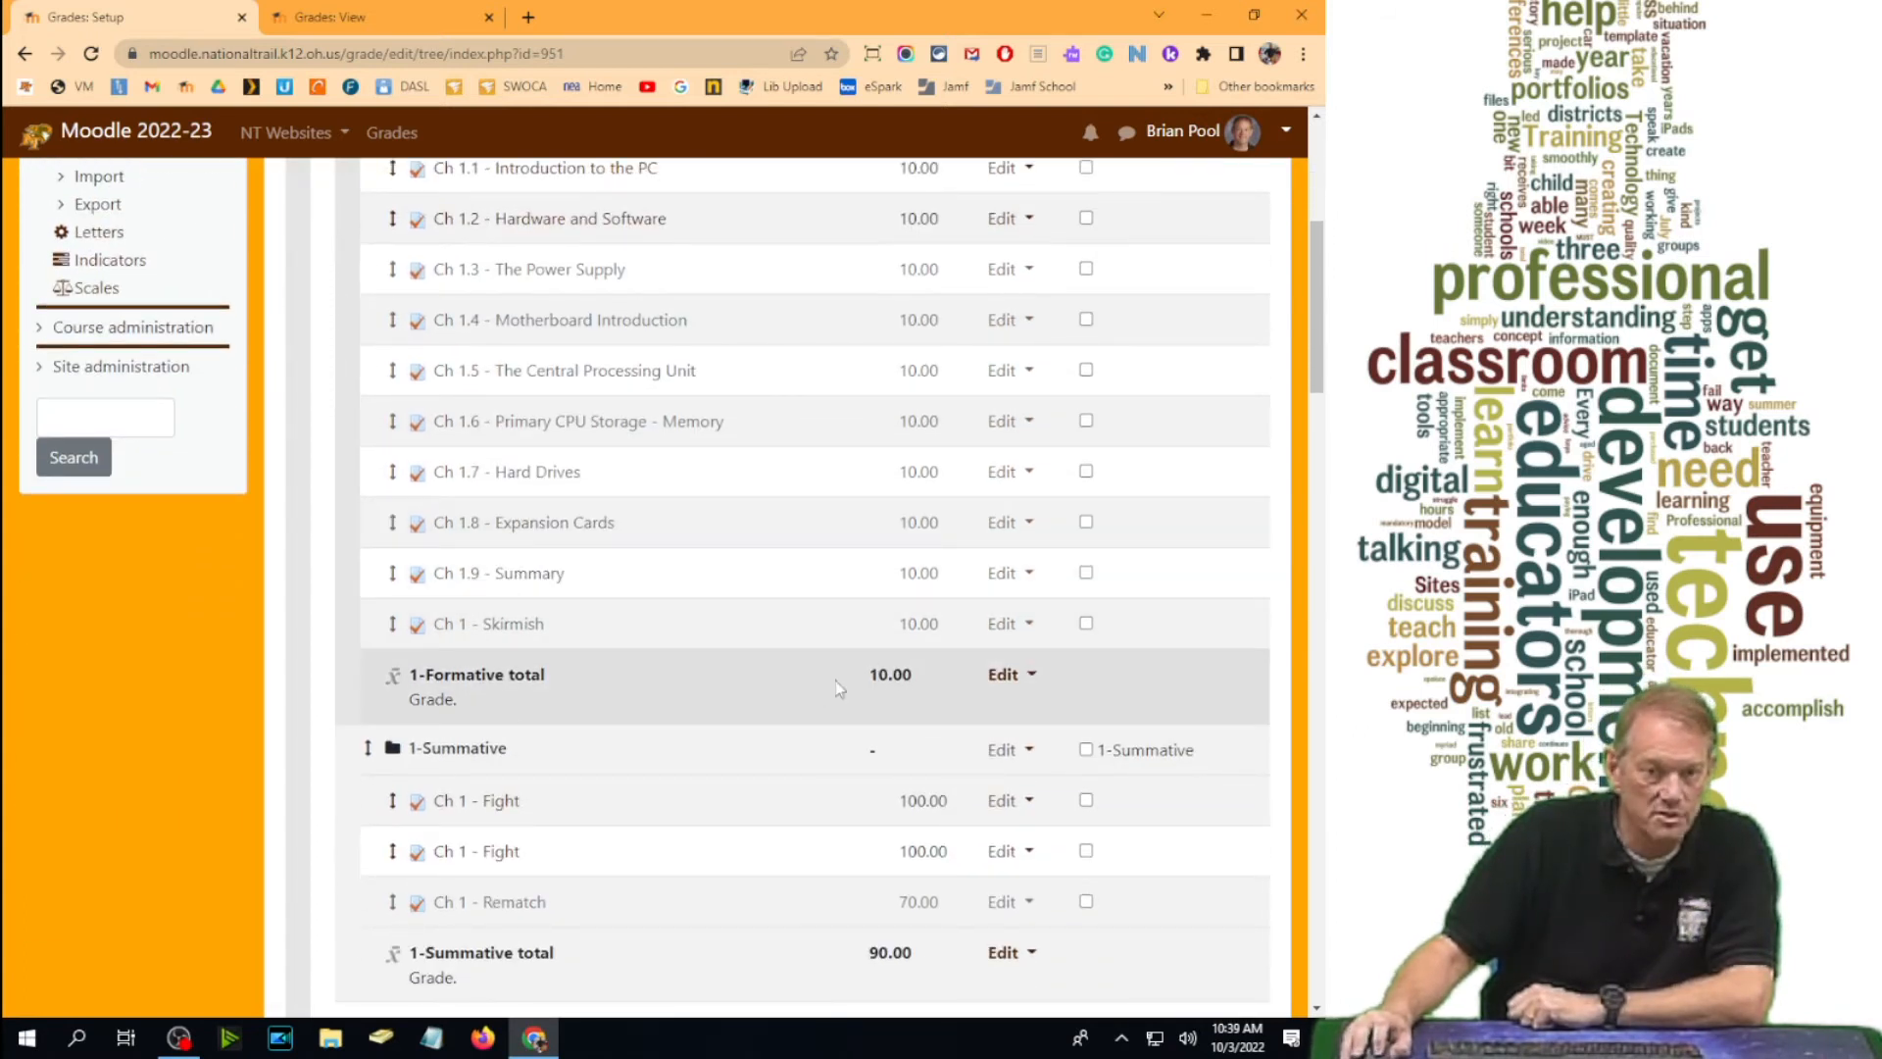
scroll(933, 726, down, 2)
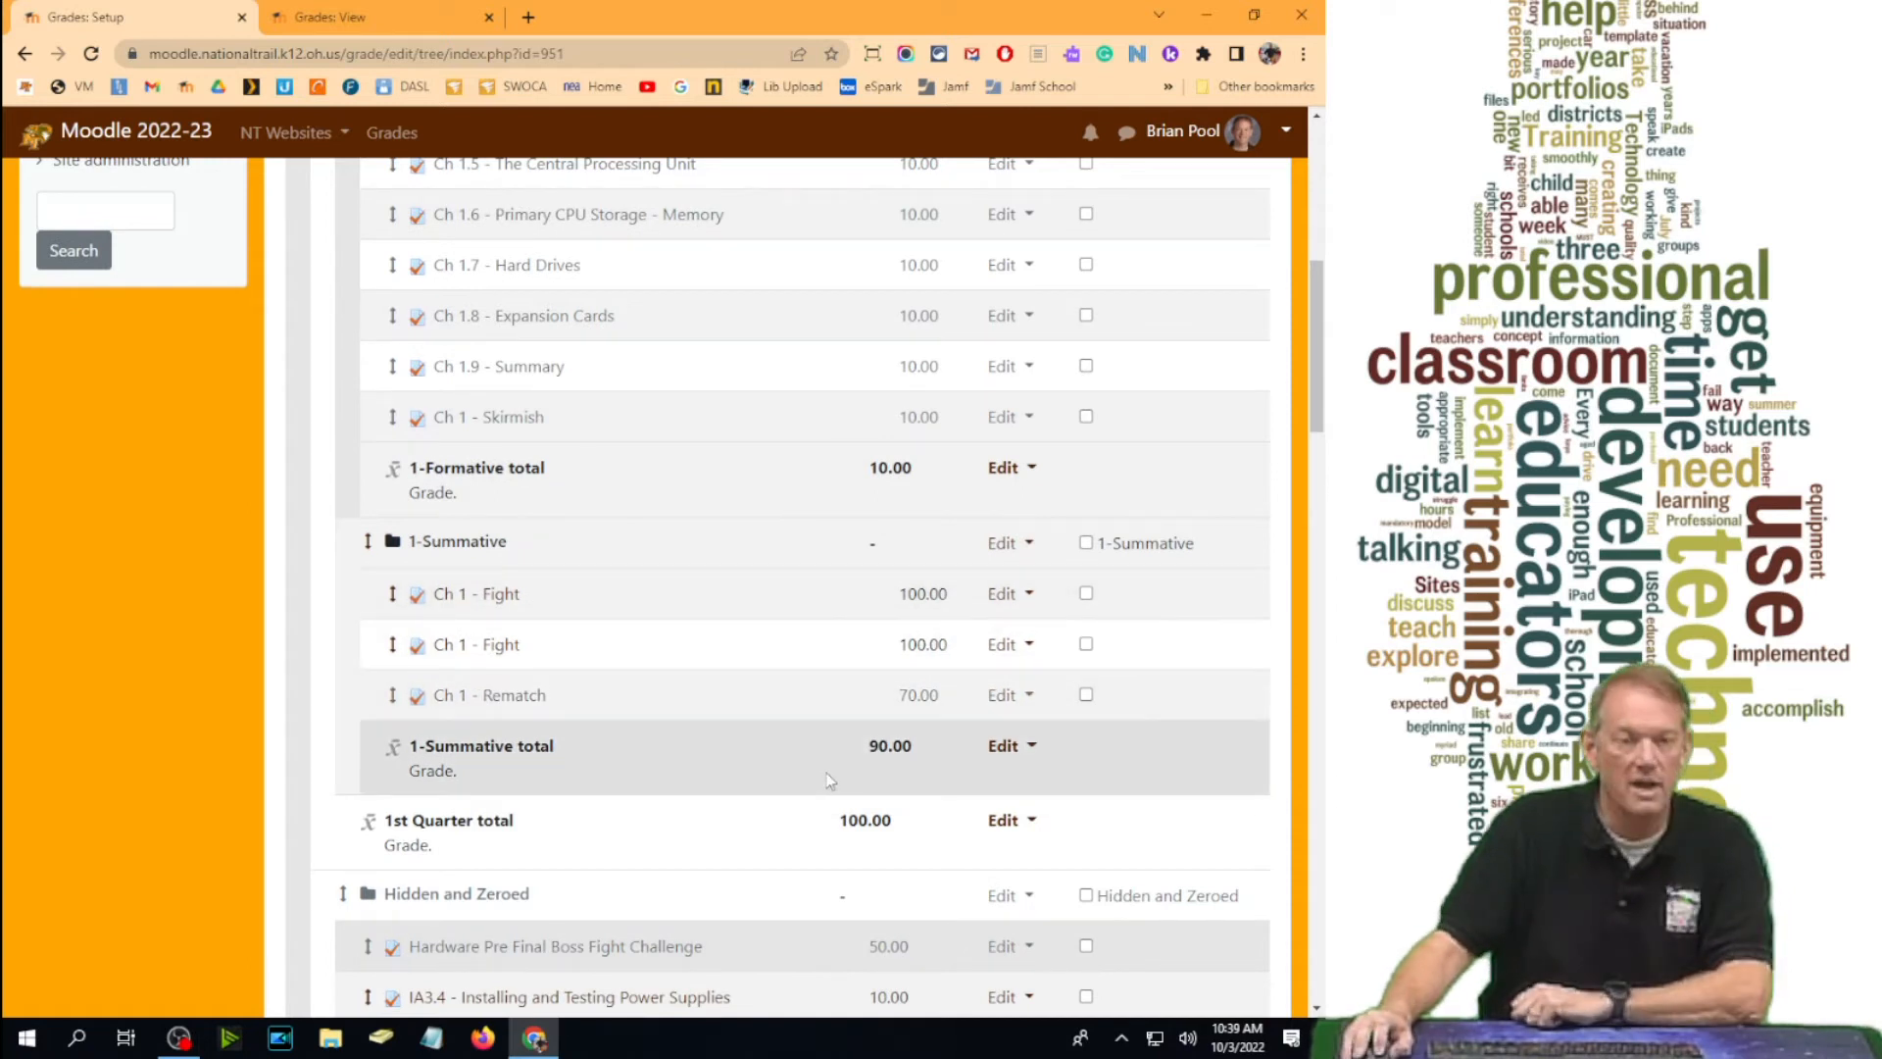
scroll(827, 780, down, 1)
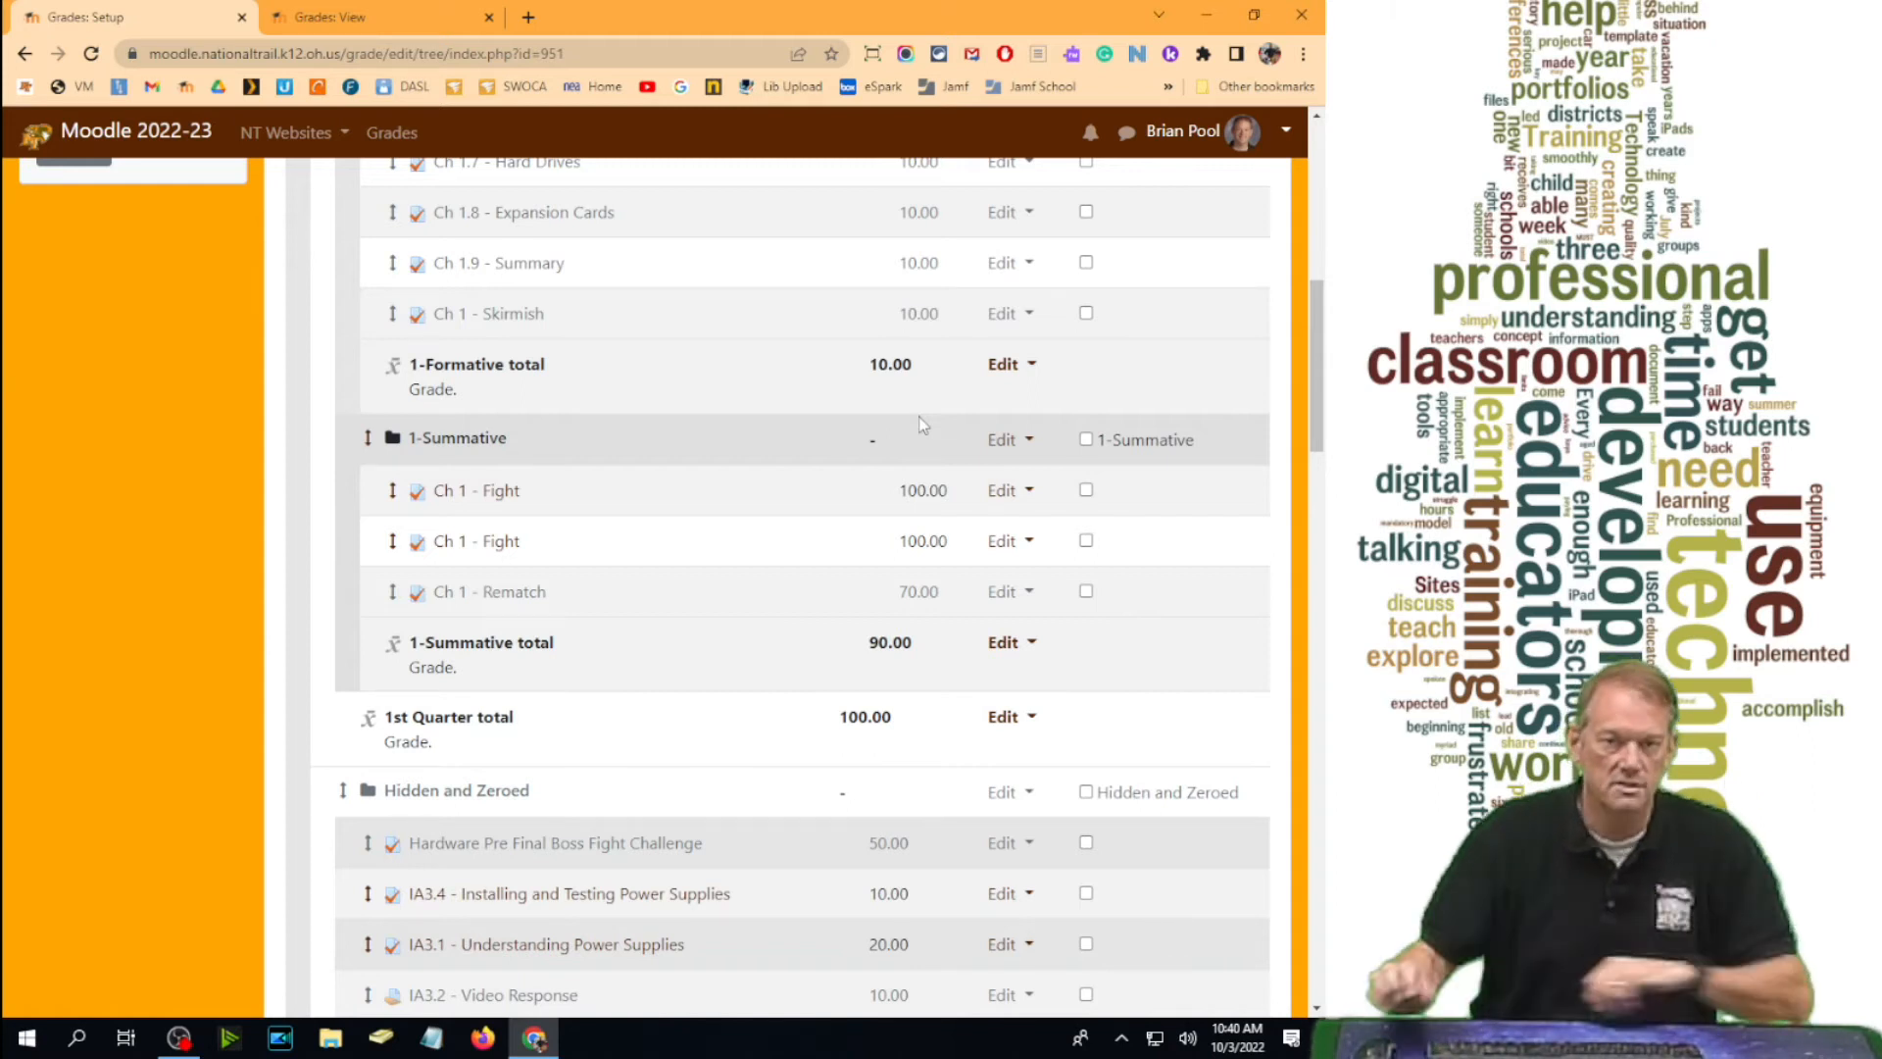
drag(1317, 373, 1328, 860)
scroll(1328, 860, down, 2)
click(934, 799)
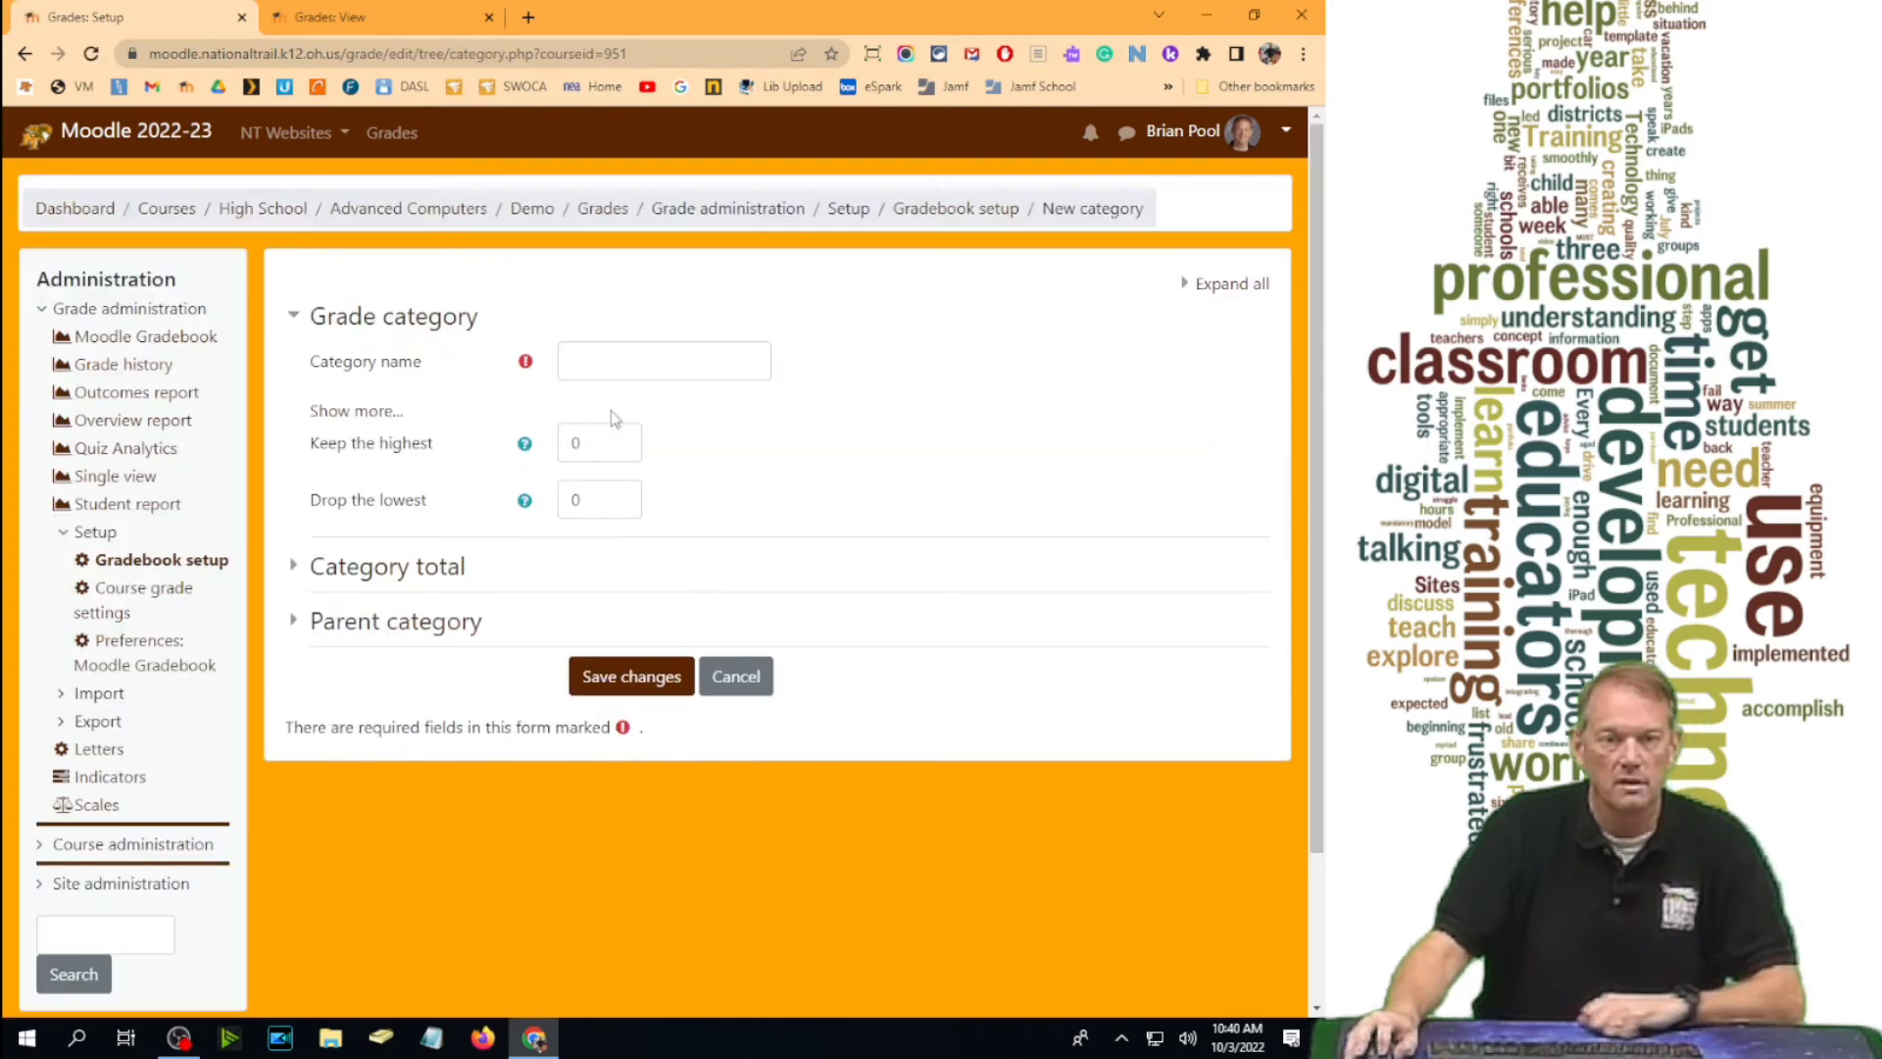
click(596, 365)
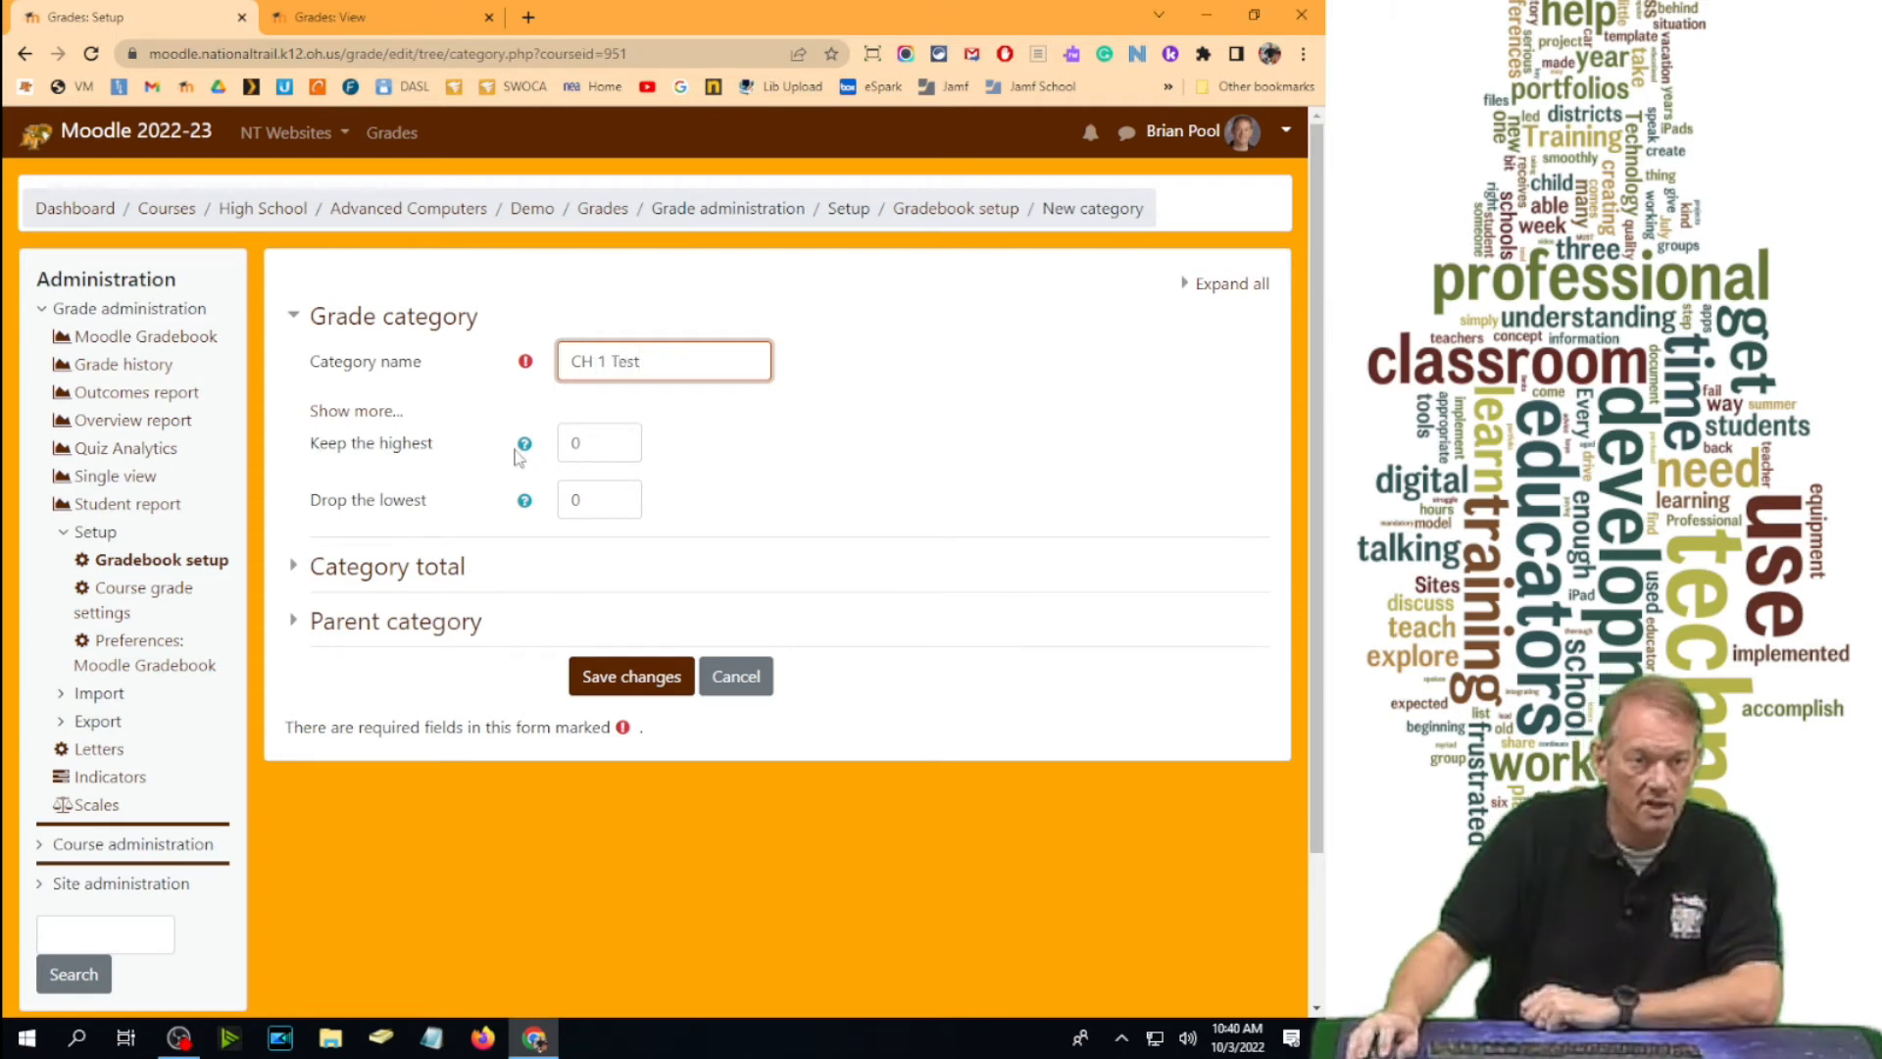
double_click(602, 442)
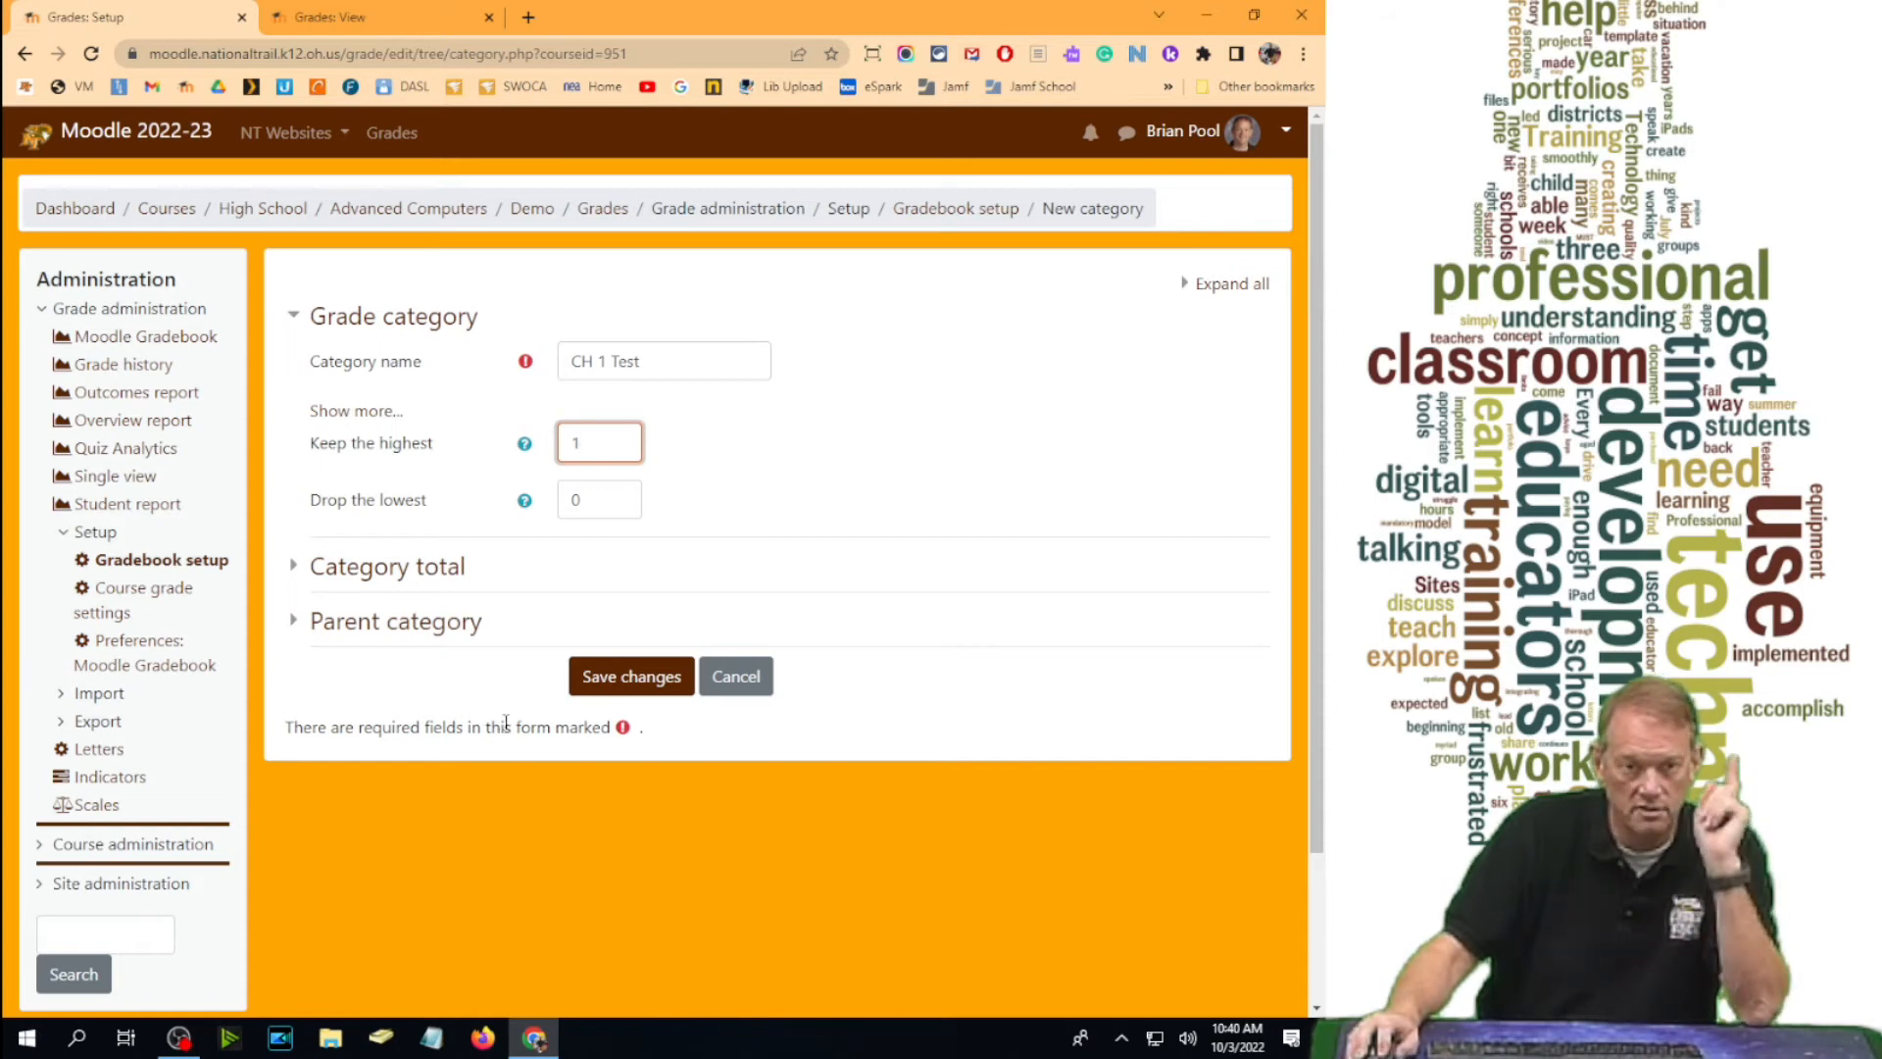
click(595, 683)
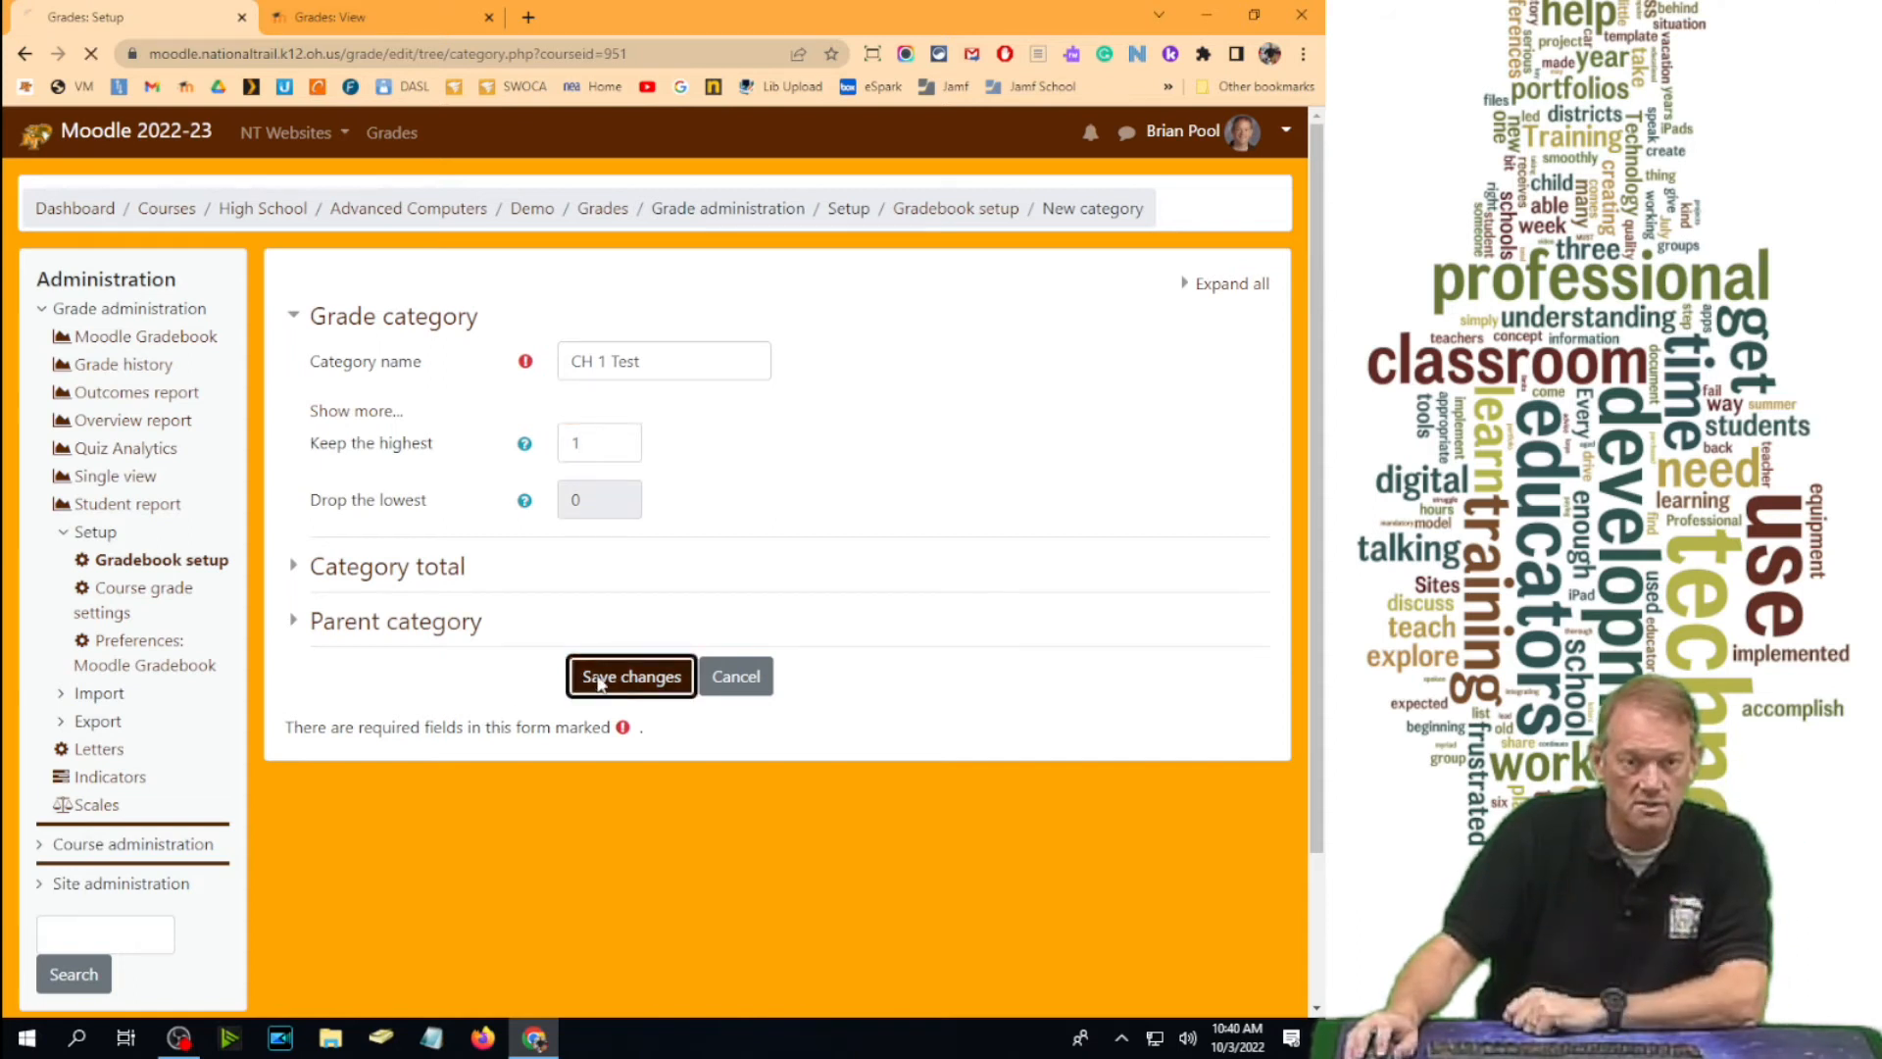
Move the CH 1 Test category to the first place inside the 1-Summative category.
scroll(1031, 737, down, 6)
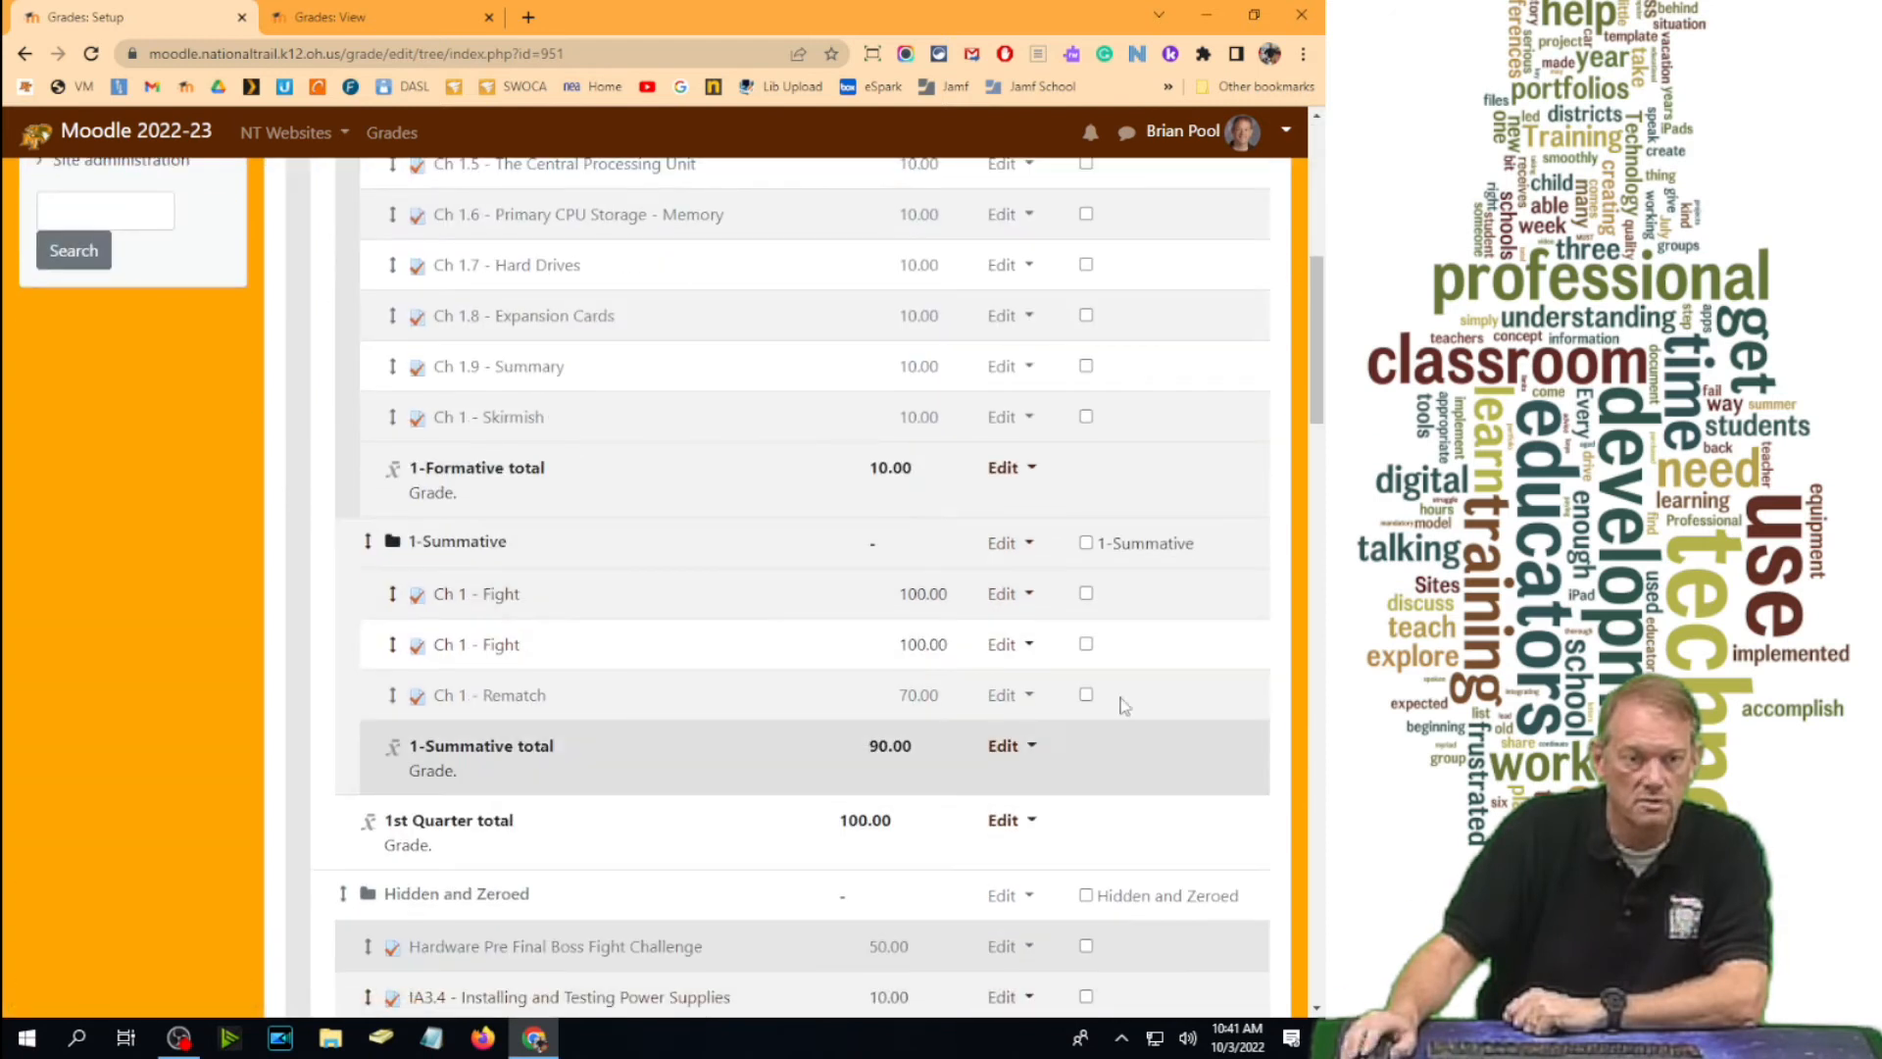
drag(1315, 378, 1314, 941)
click(343, 495)
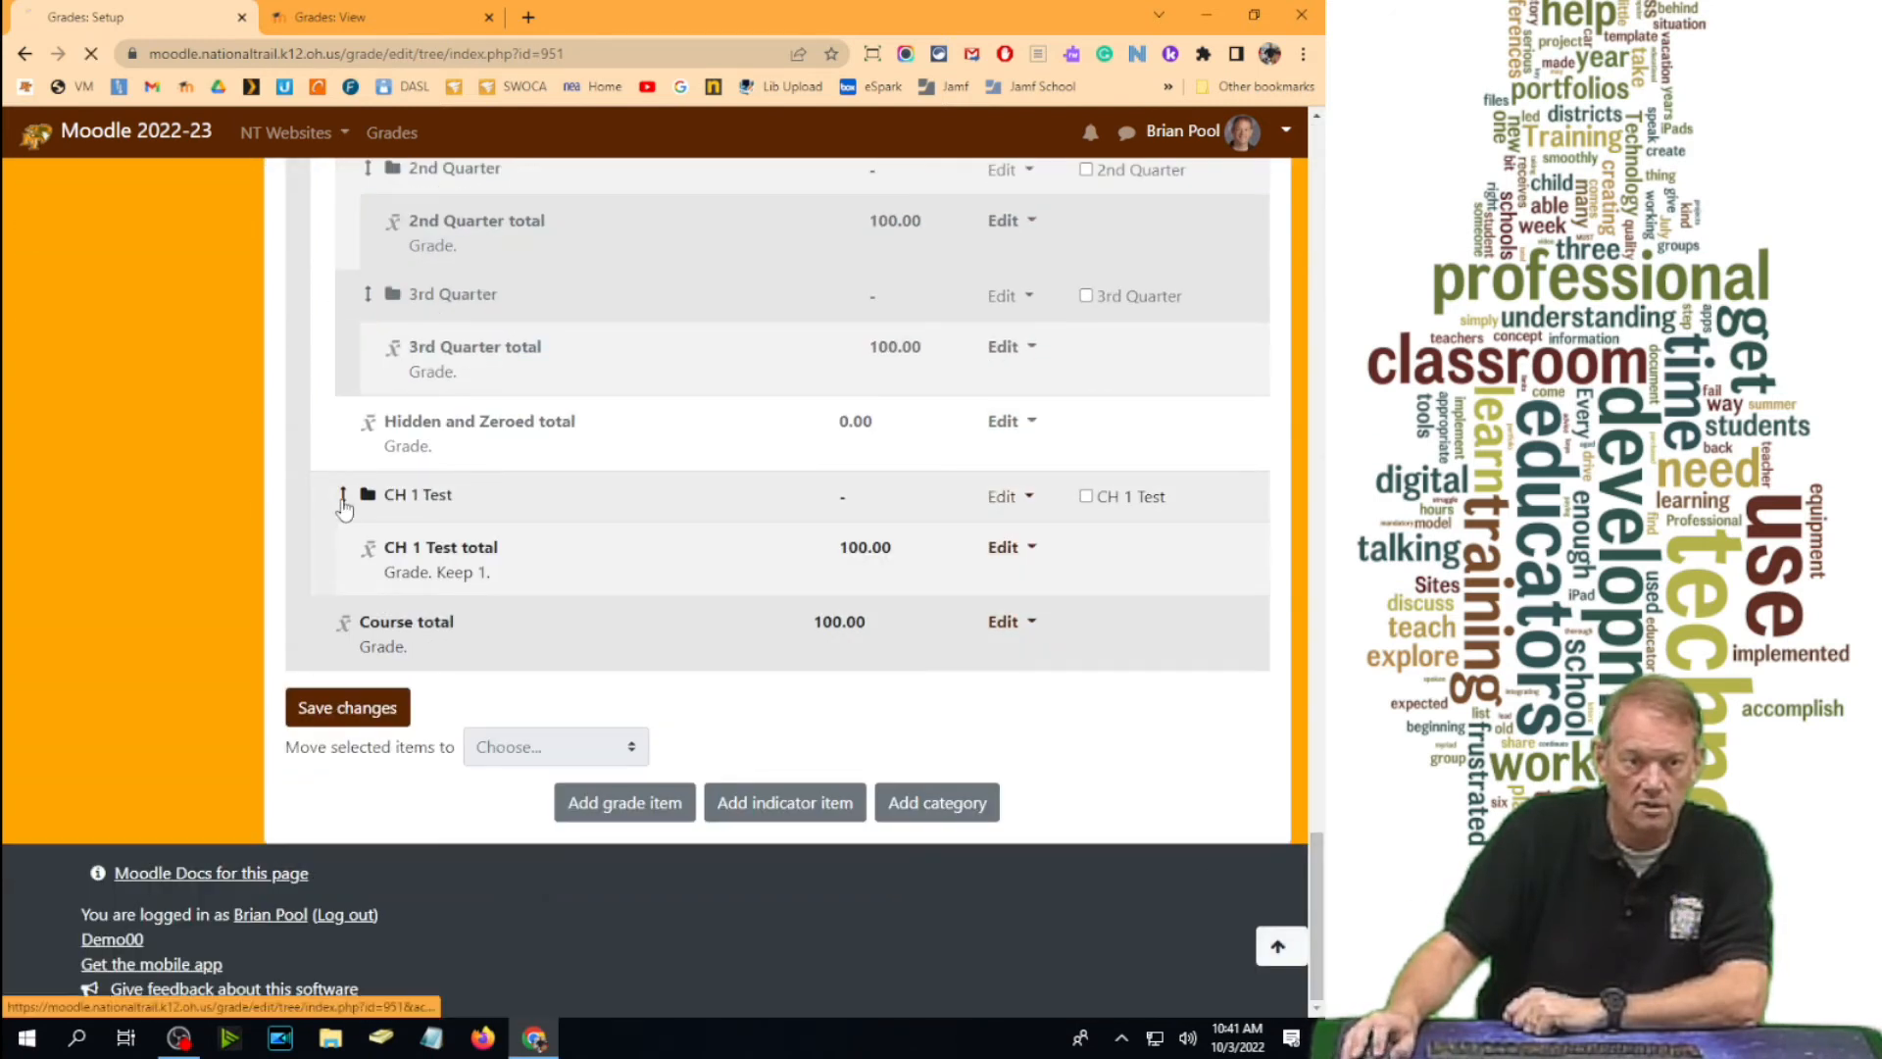
scroll(616, 658, down, 12)
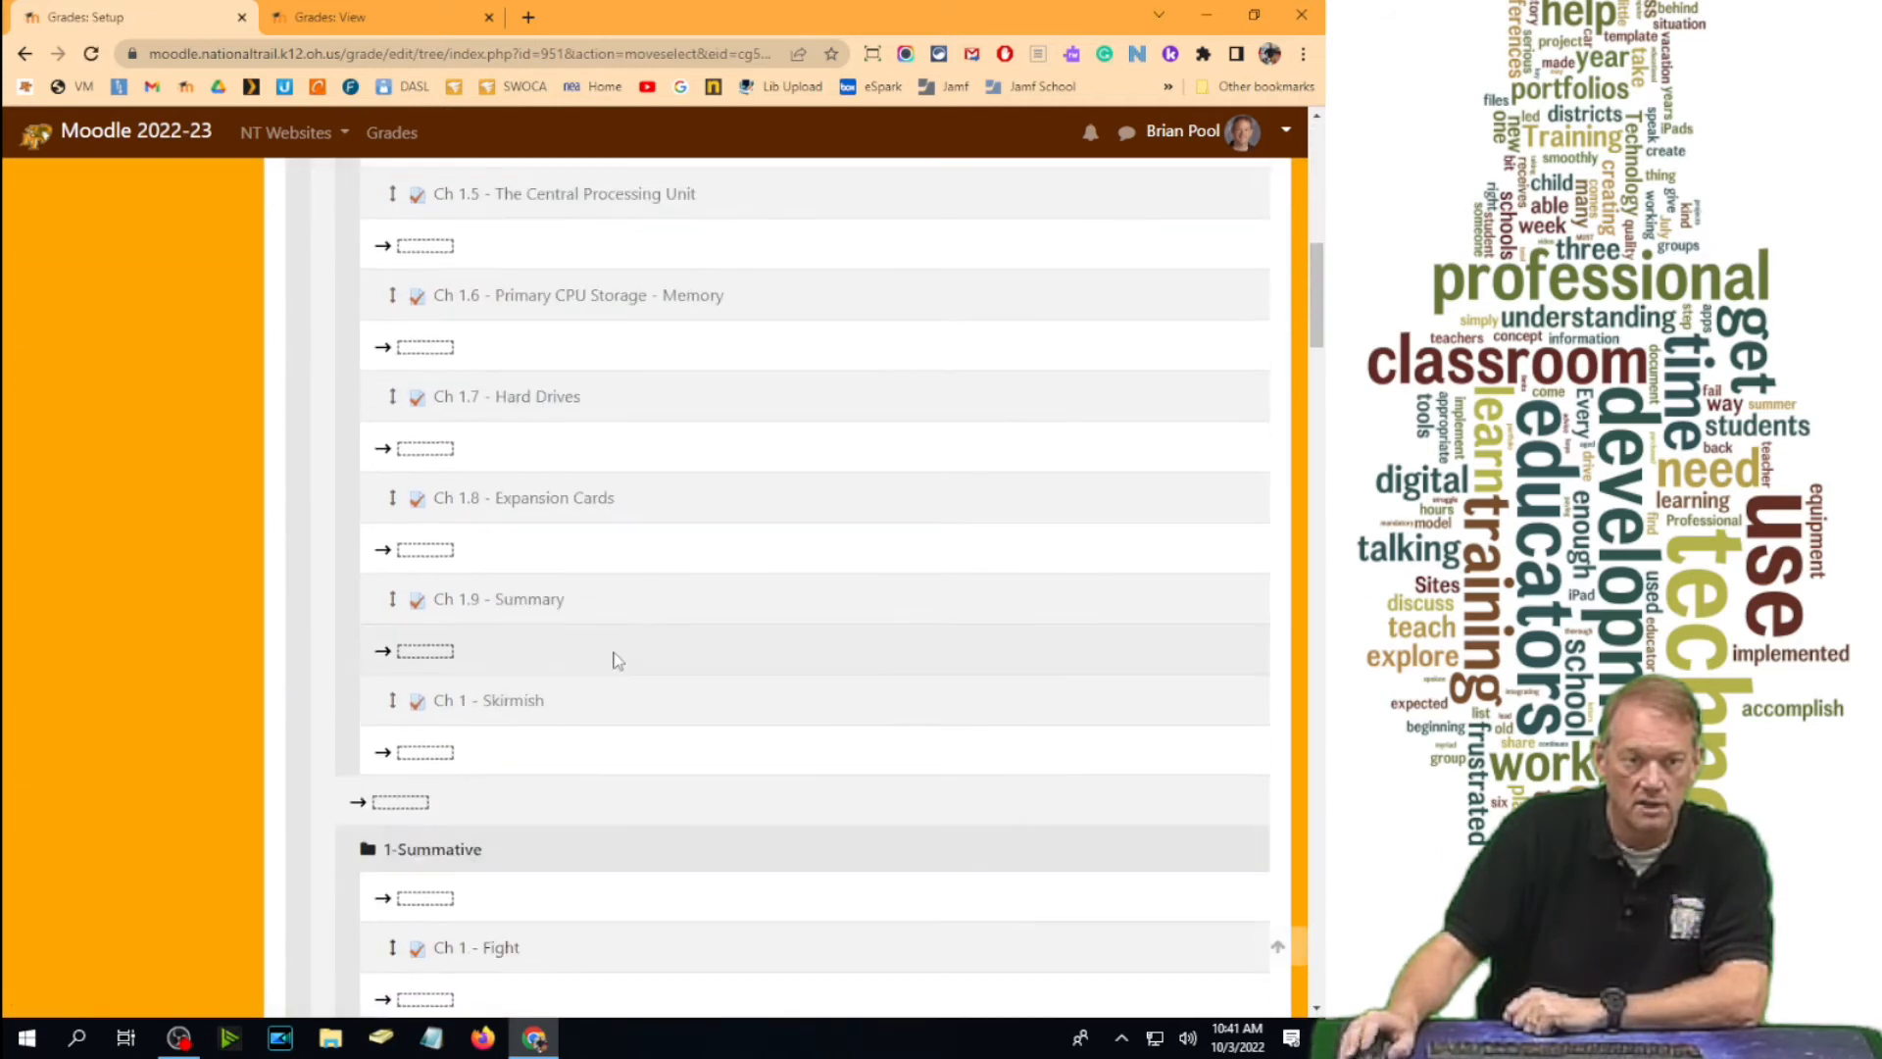
click(431, 691)
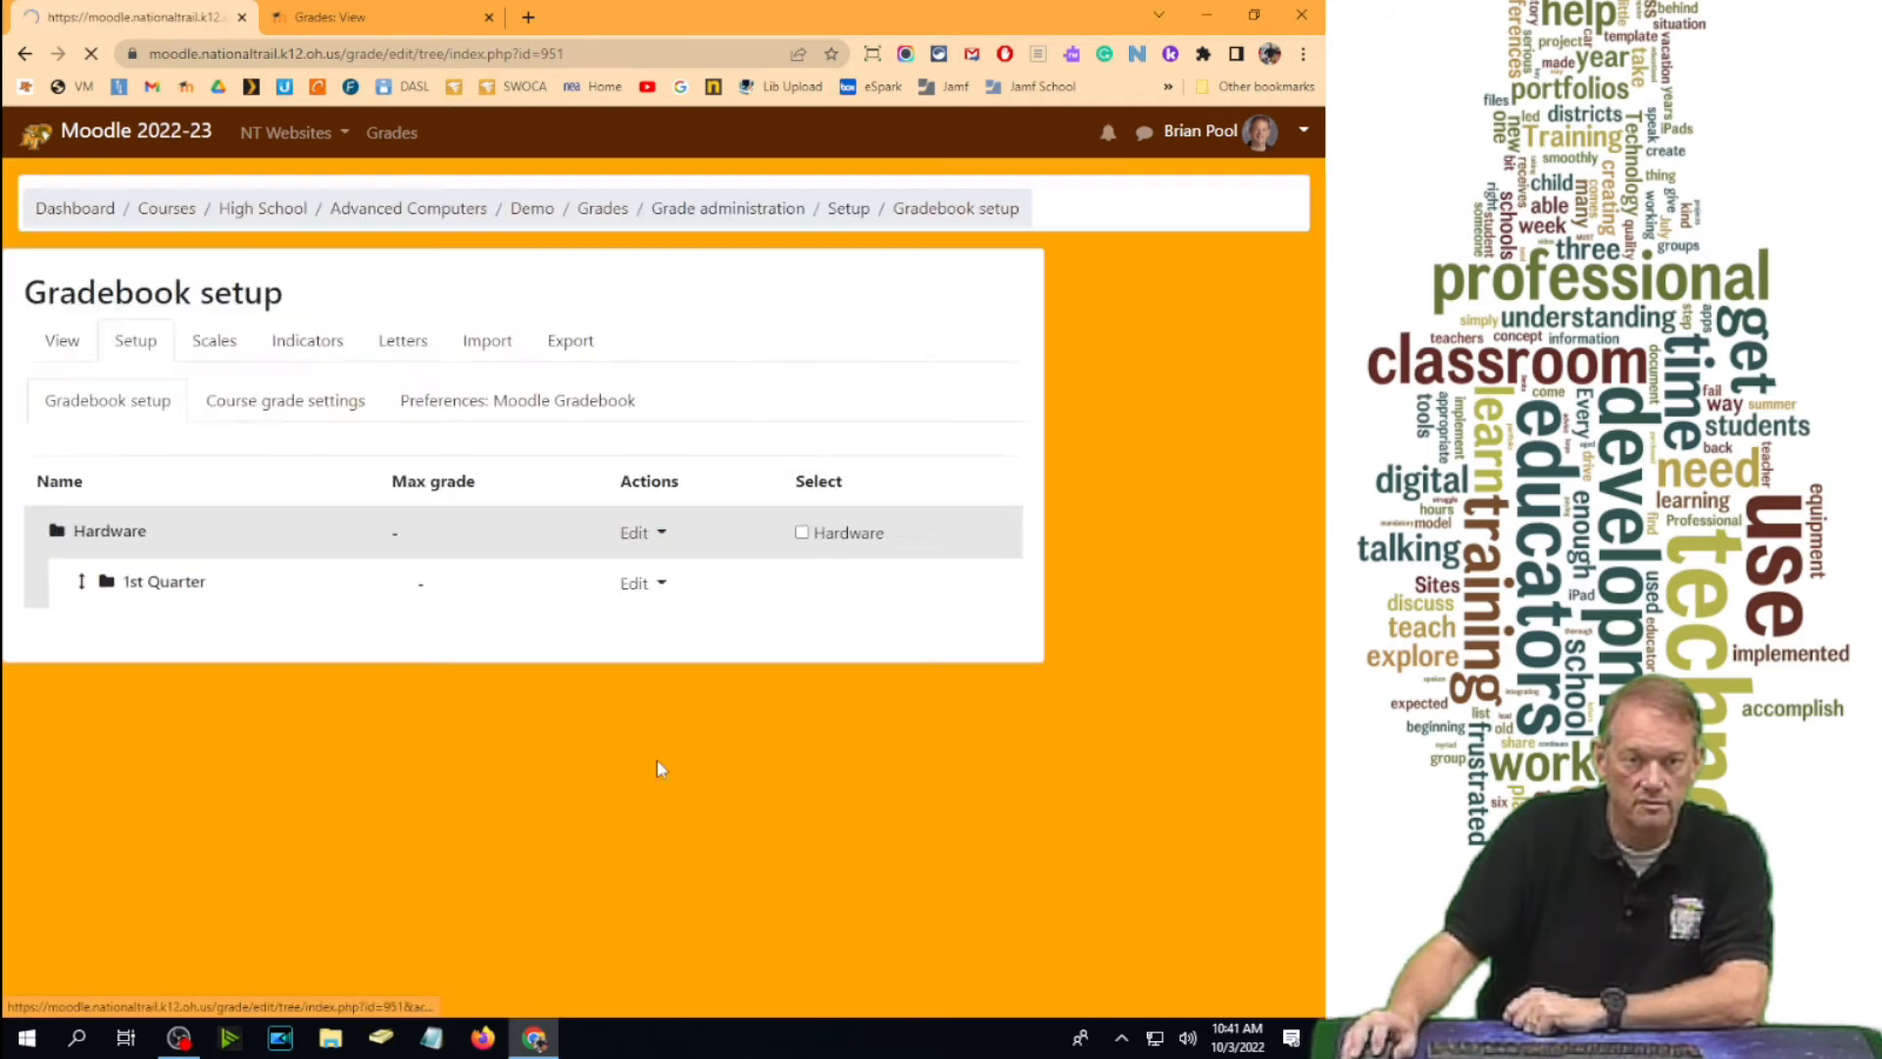
Move both Ch 1 - Fight items and Ch 1 - Rematch from 1-Summative into the CH 1 Test category.
scroll(1121, 658, down, 10)
scroll(1120, 657, down, 6)
scroll(1117, 656, up, 4)
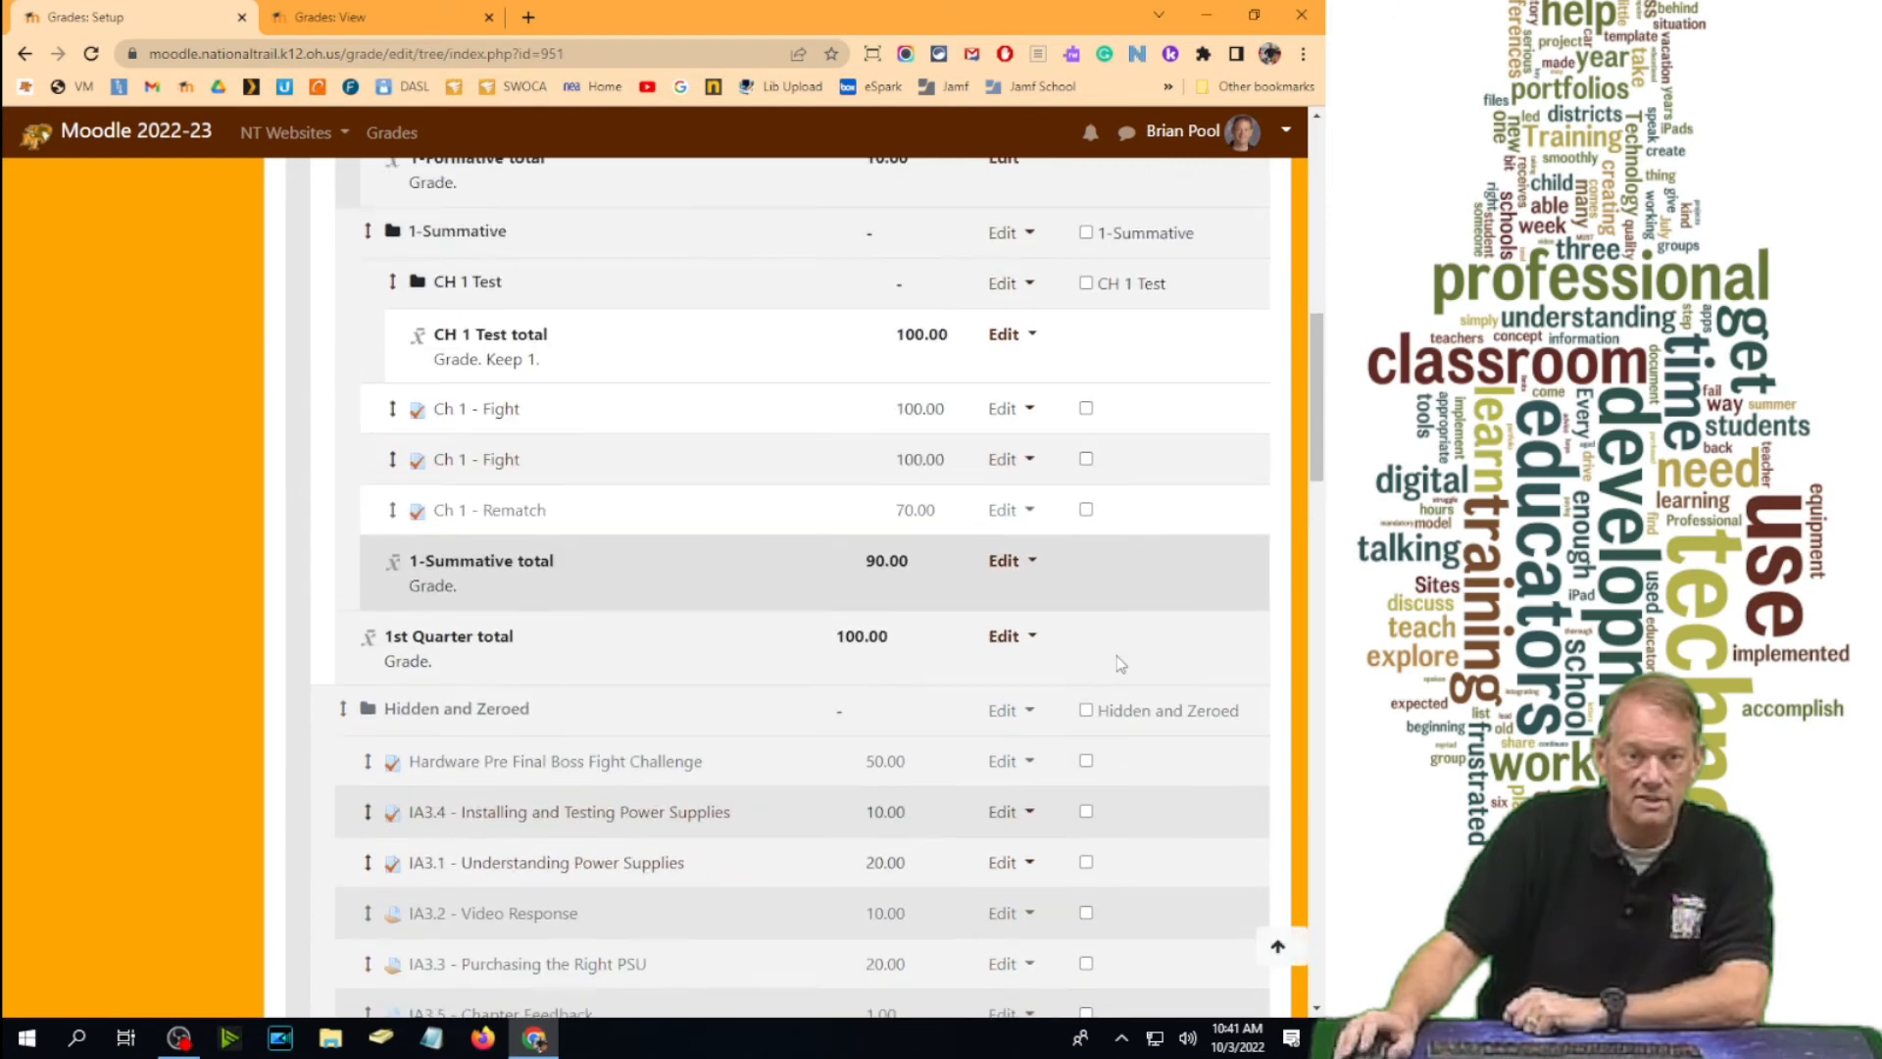
click(1085, 512)
click(1085, 563)
click(1085, 613)
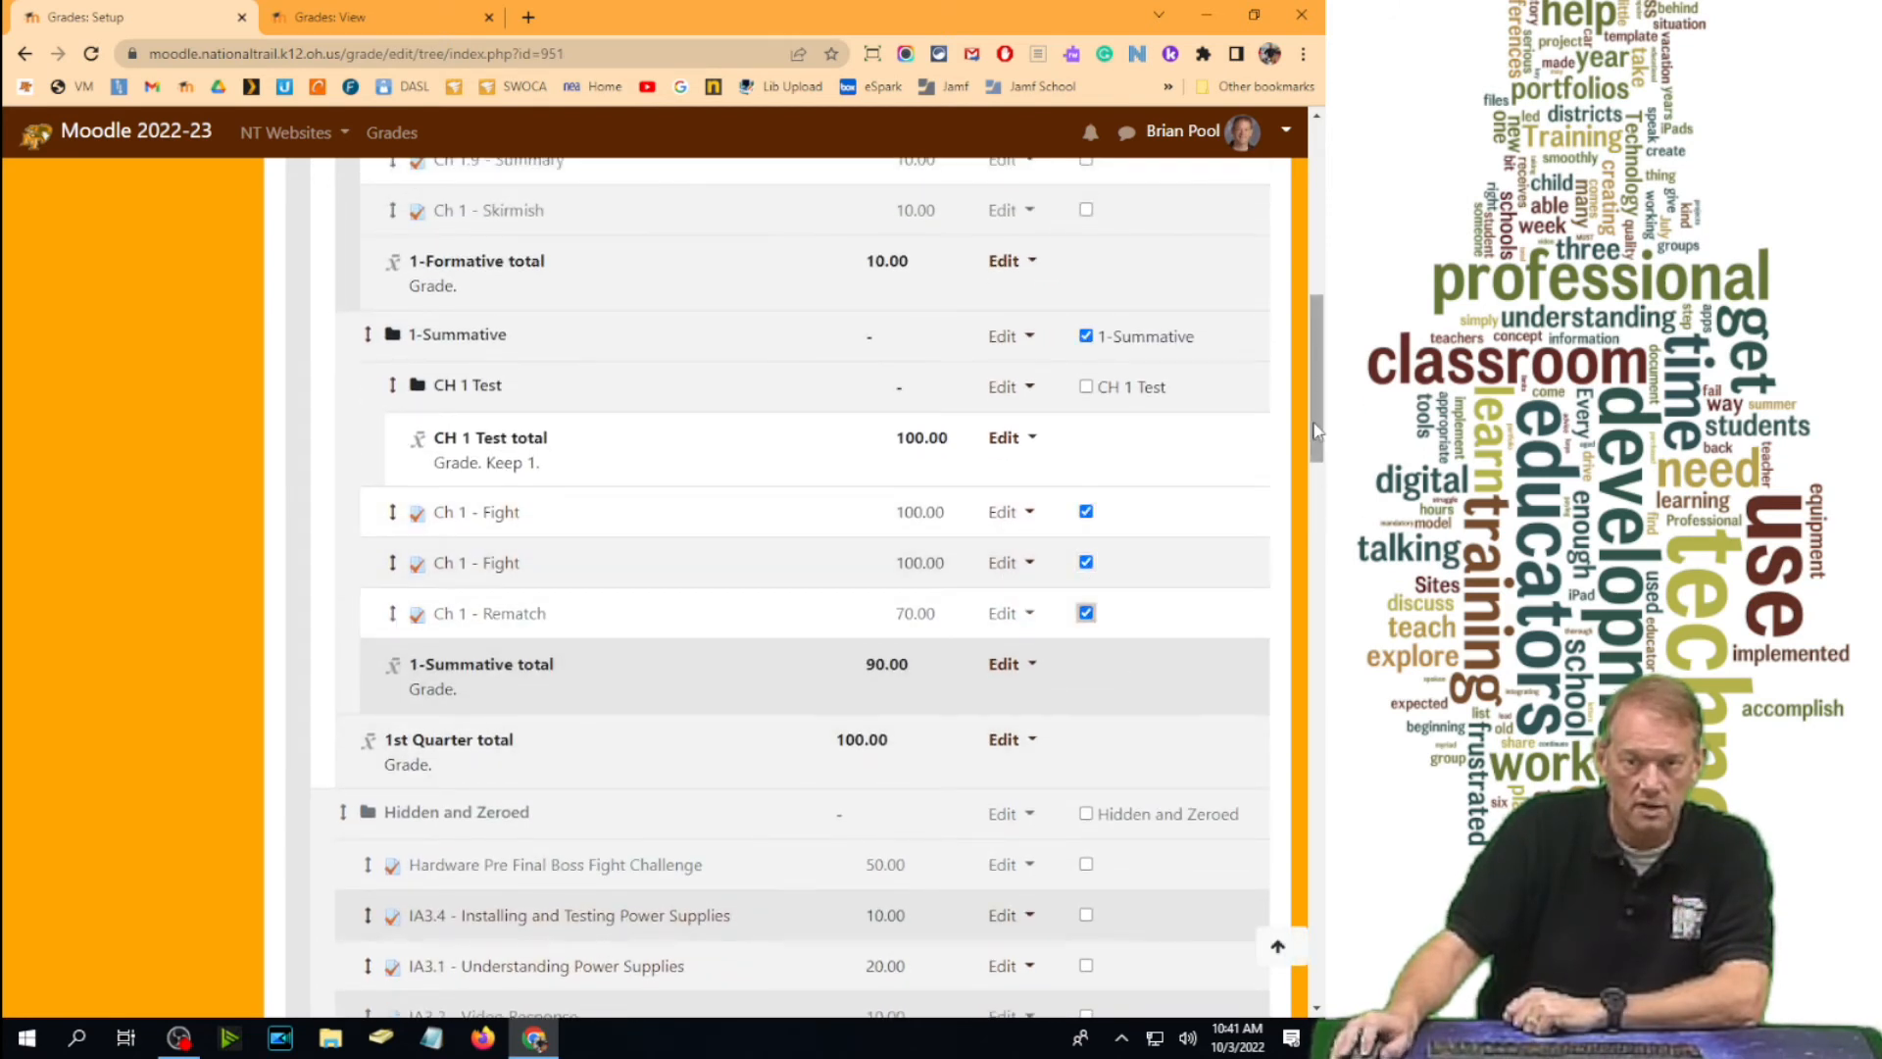
drag(1316, 392, 1317, 917)
click(506, 745)
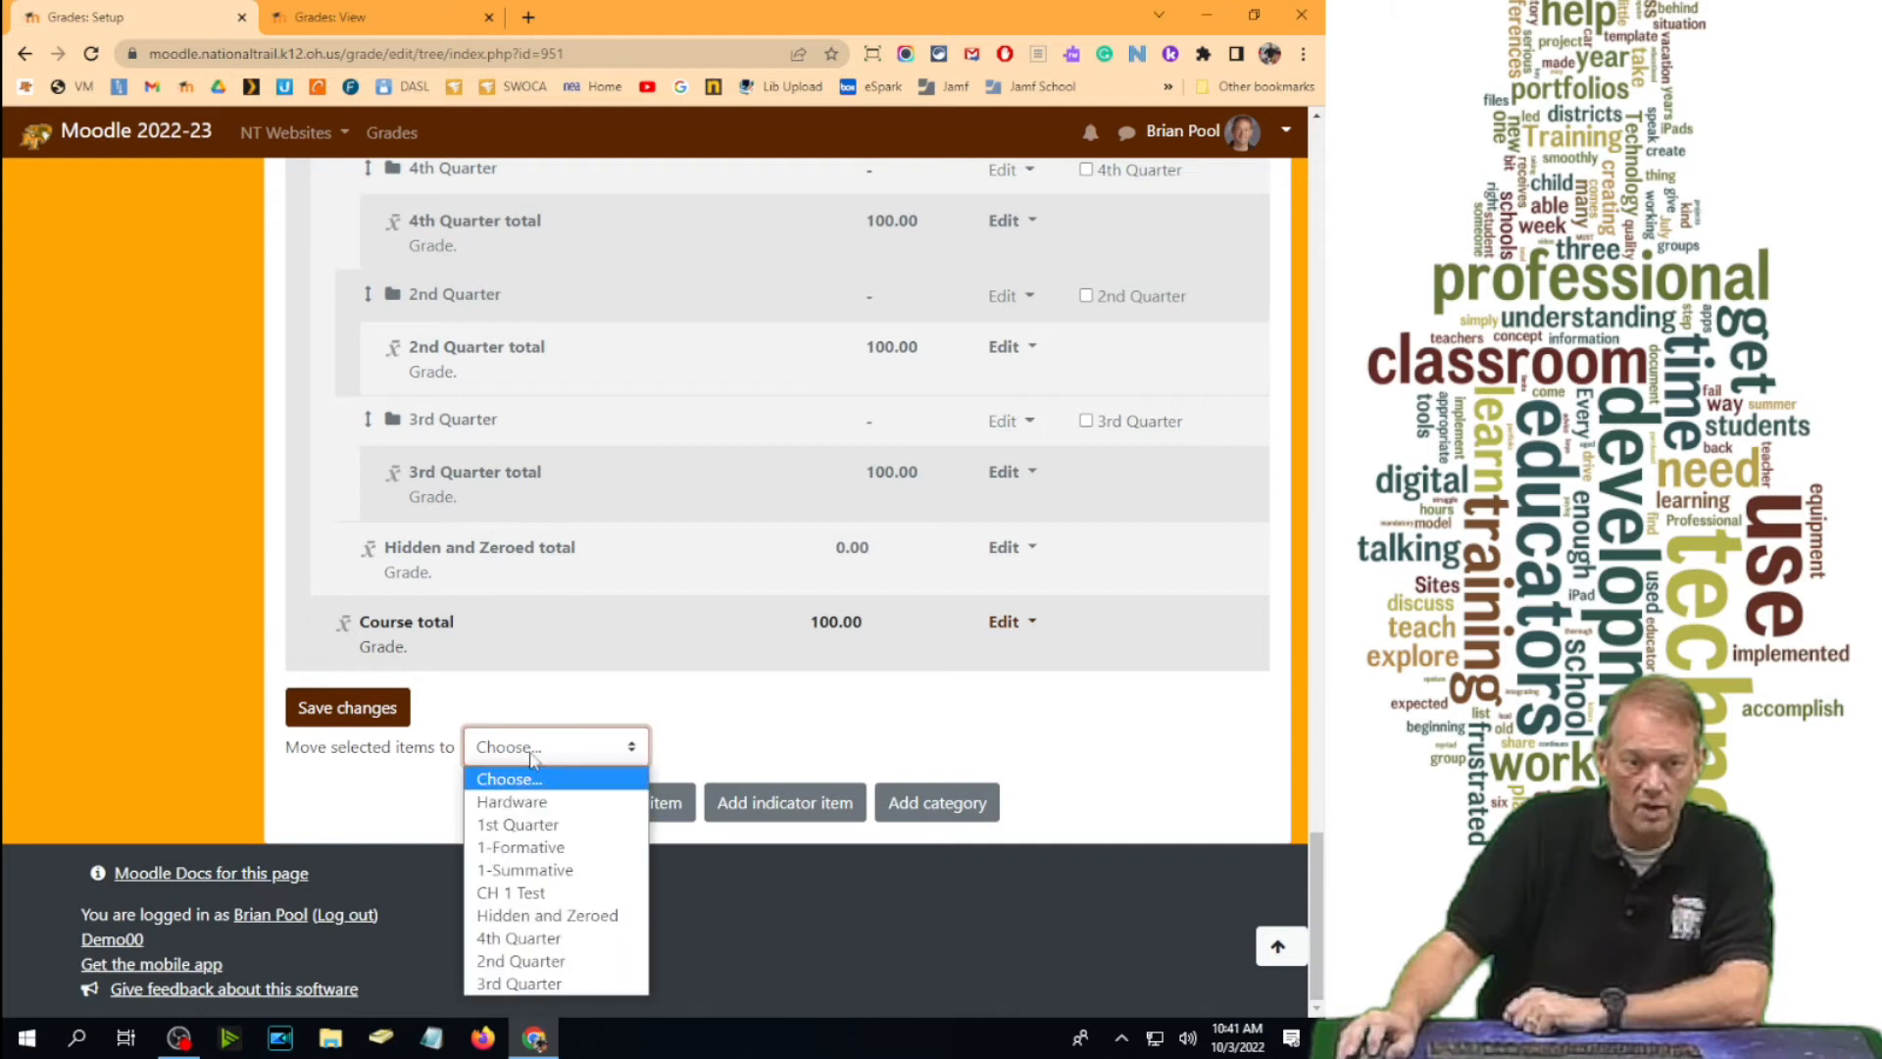
click(575, 894)
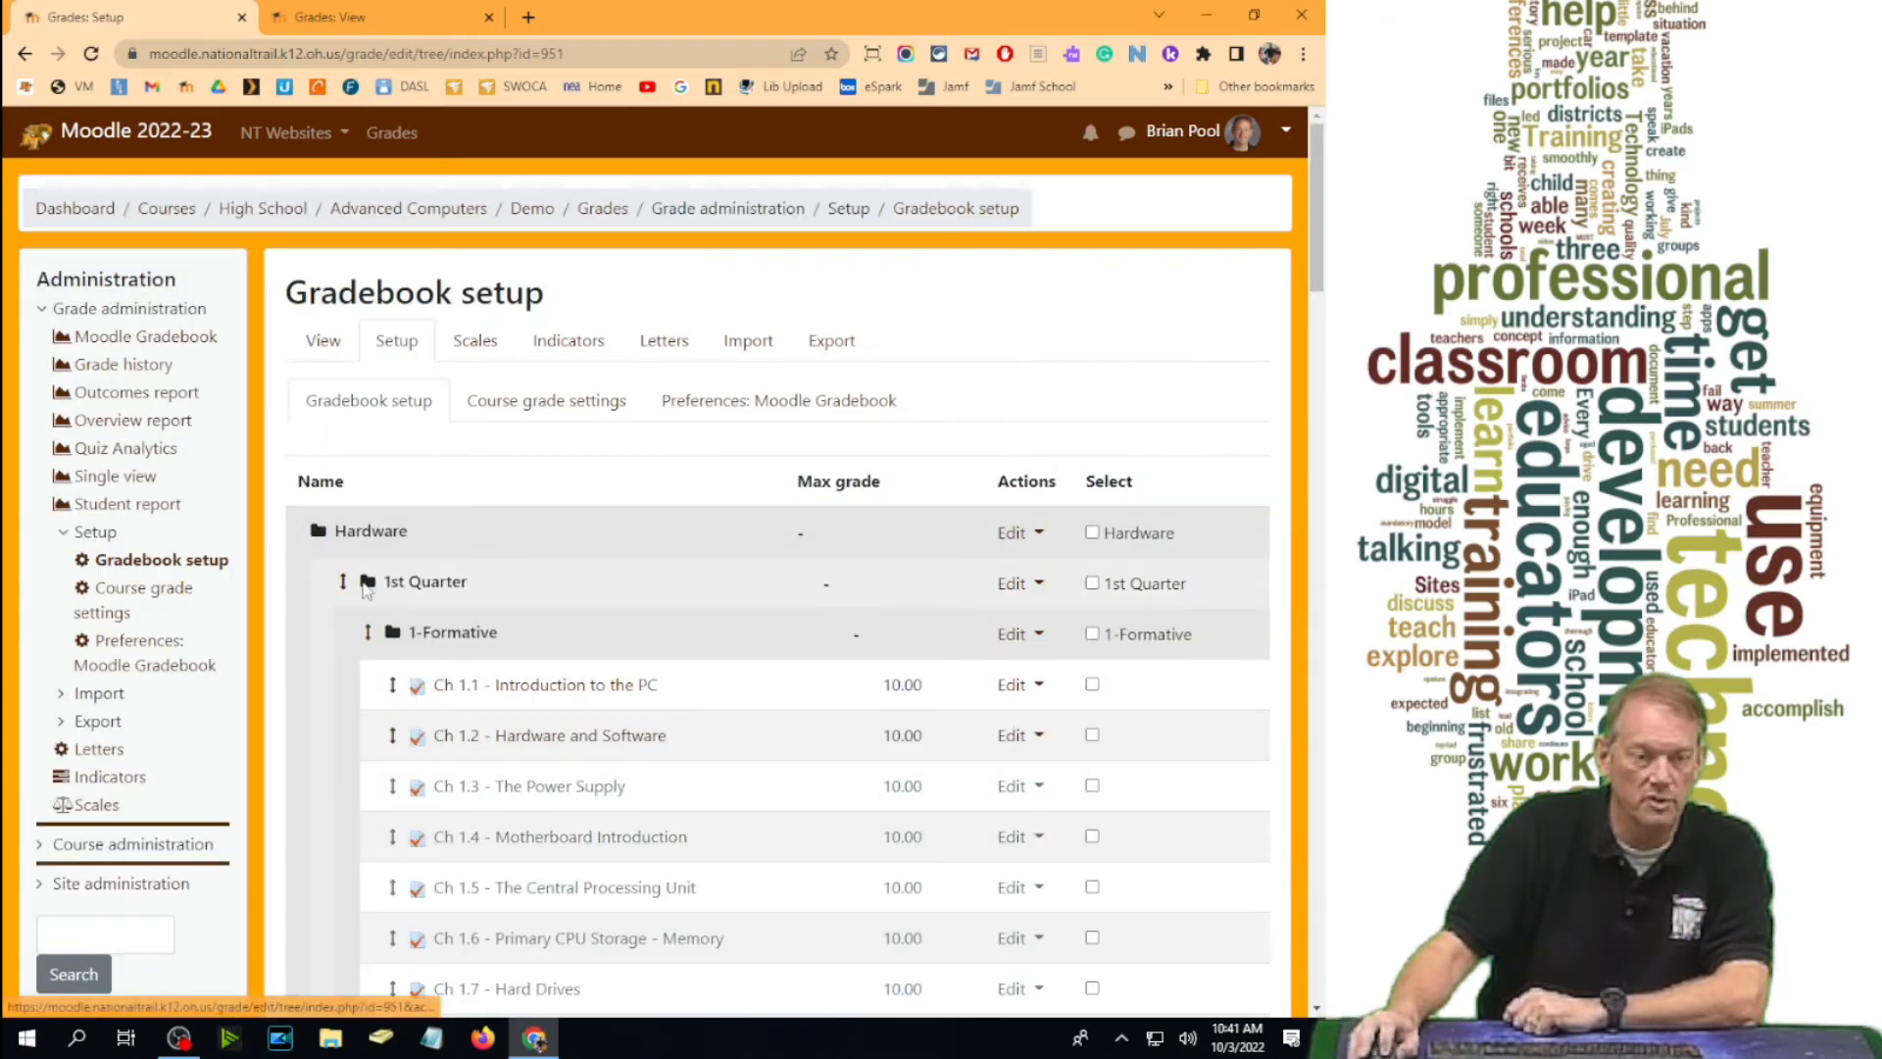
Edit the 1-Formative category to drop the lowest 1 grade and save the change.
scroll(638, 639, down, 3)
scroll(496, 374, down, 4)
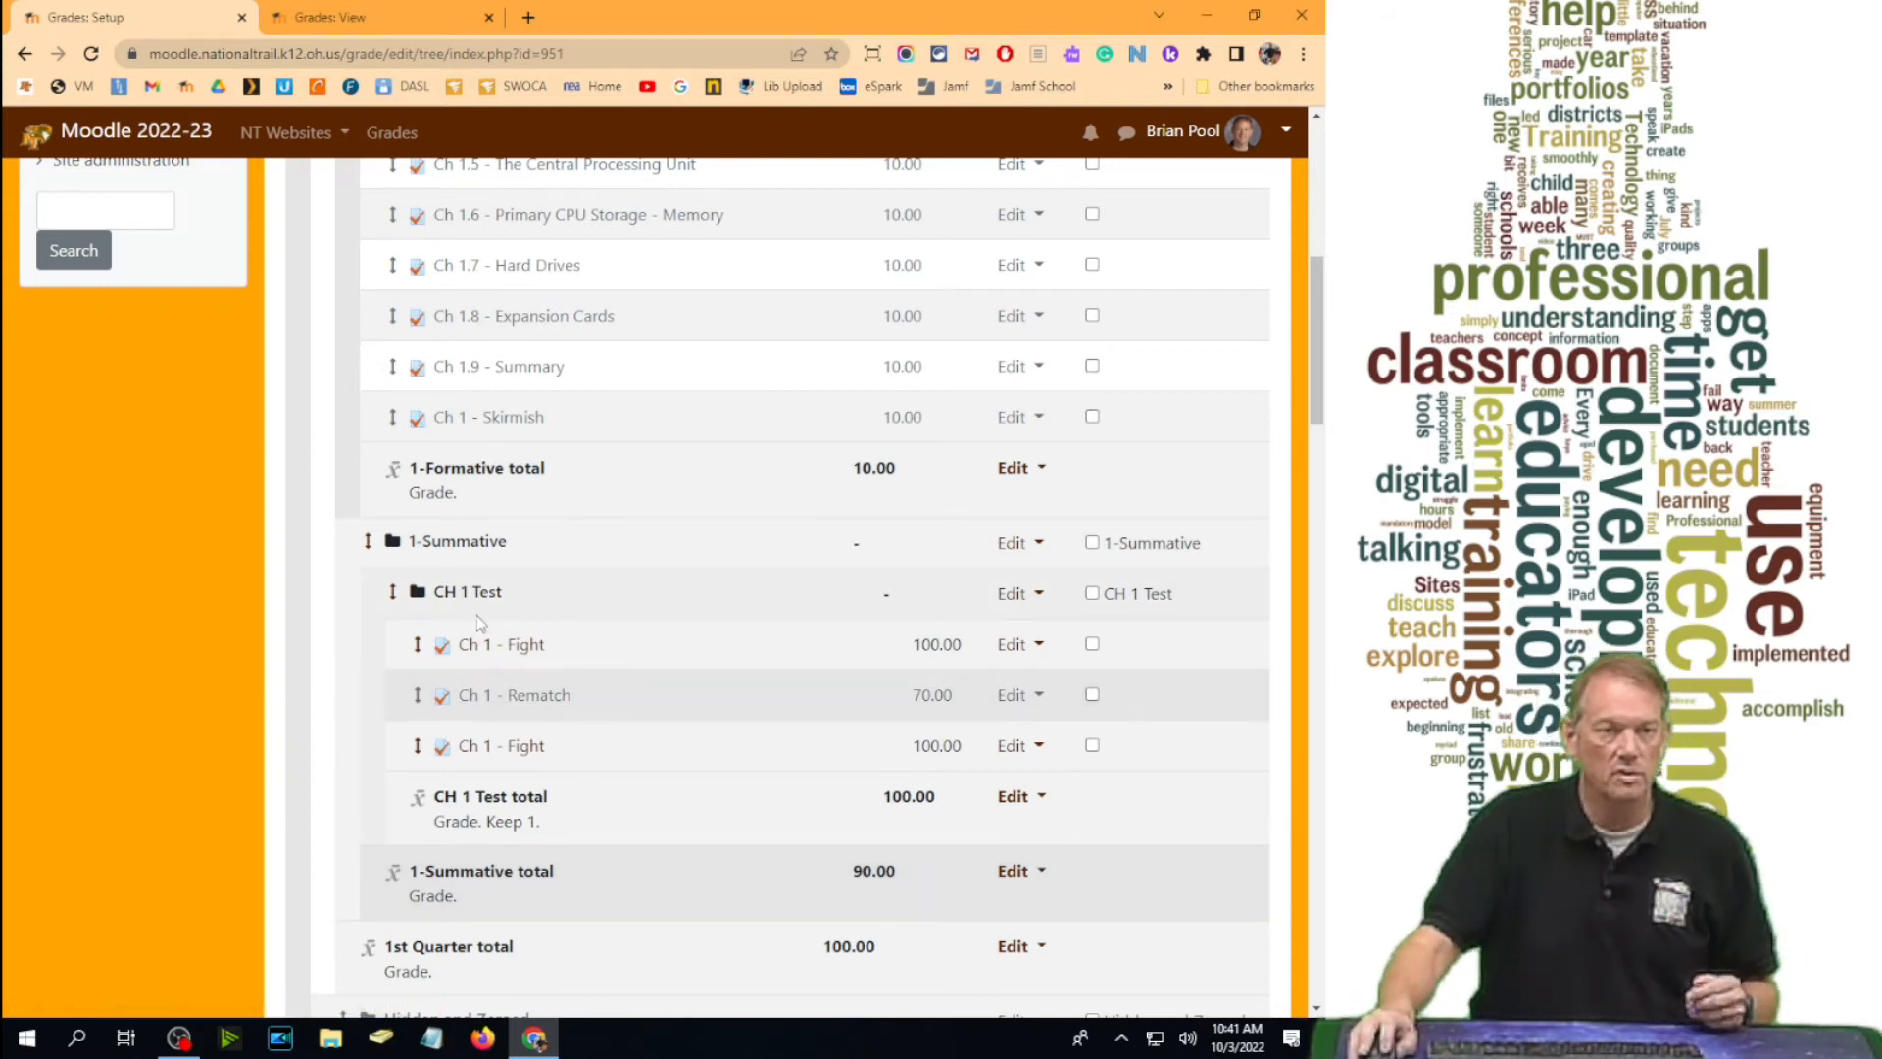
drag(472, 824, 550, 829)
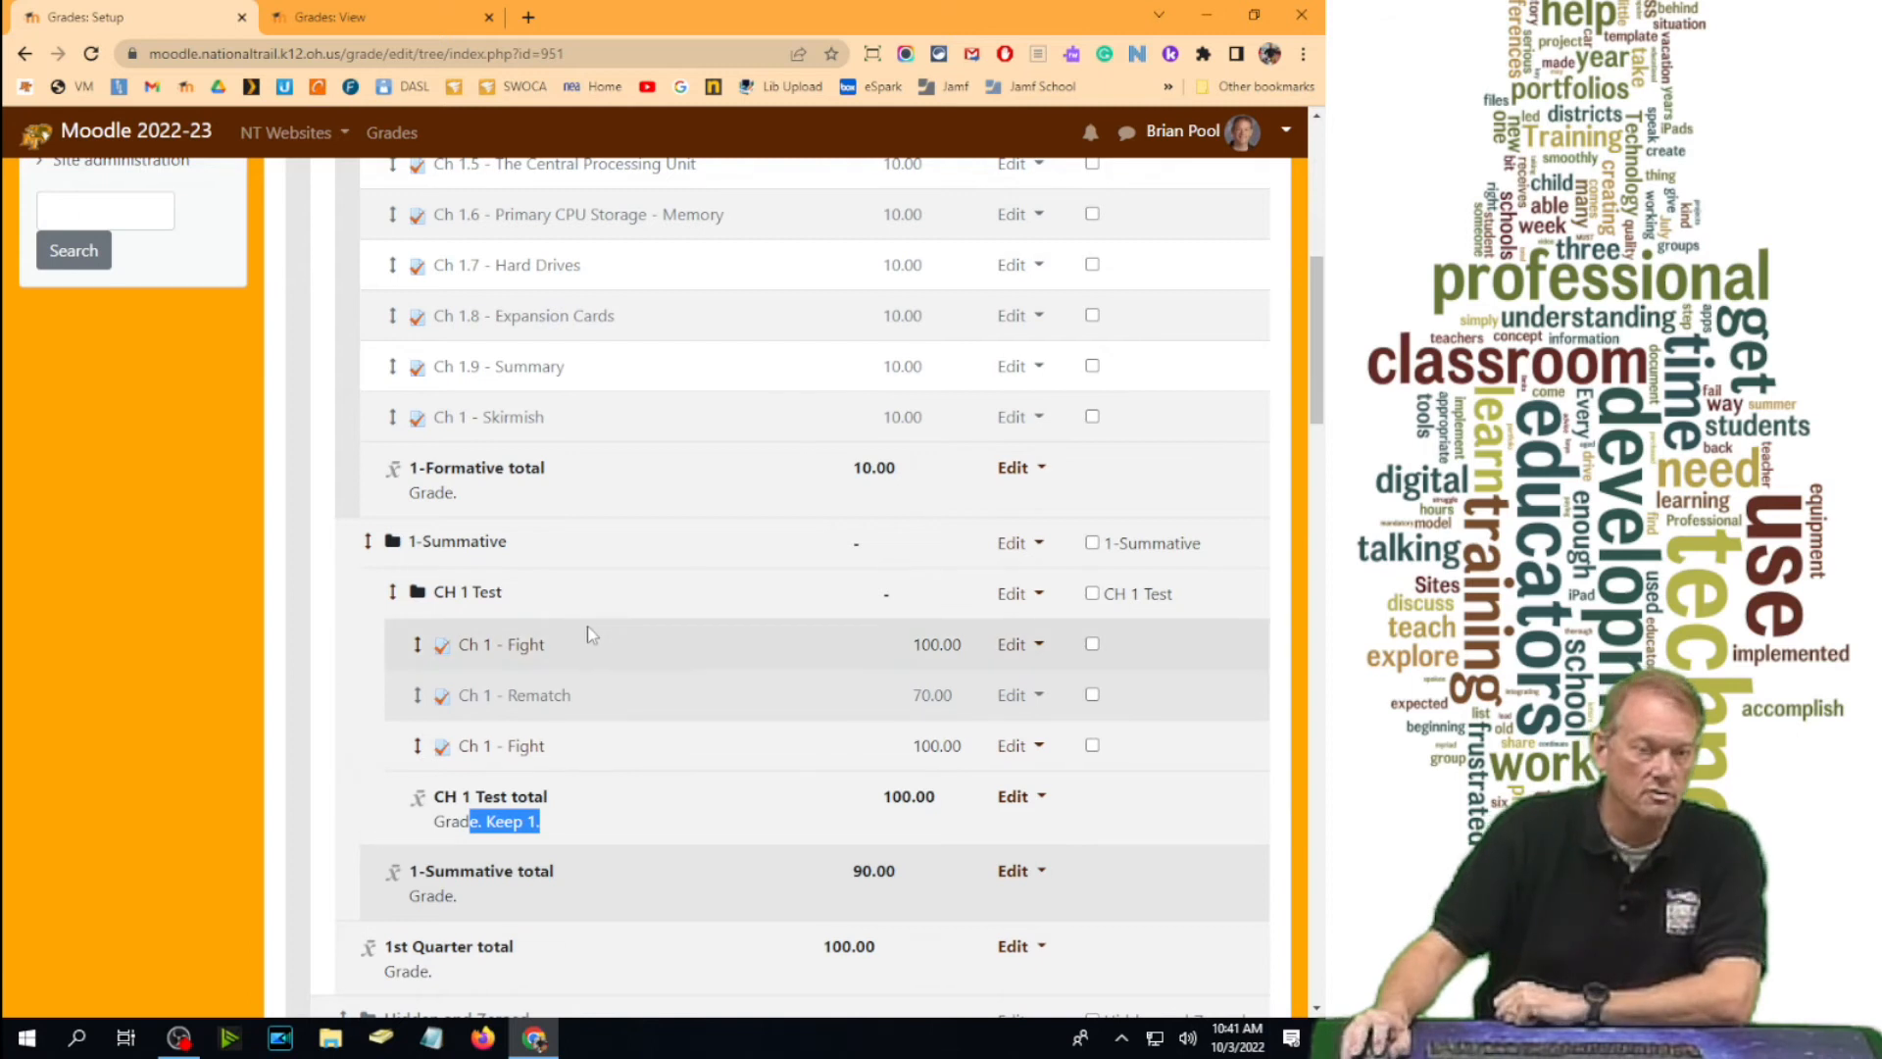
scroll(588, 638, up, 4)
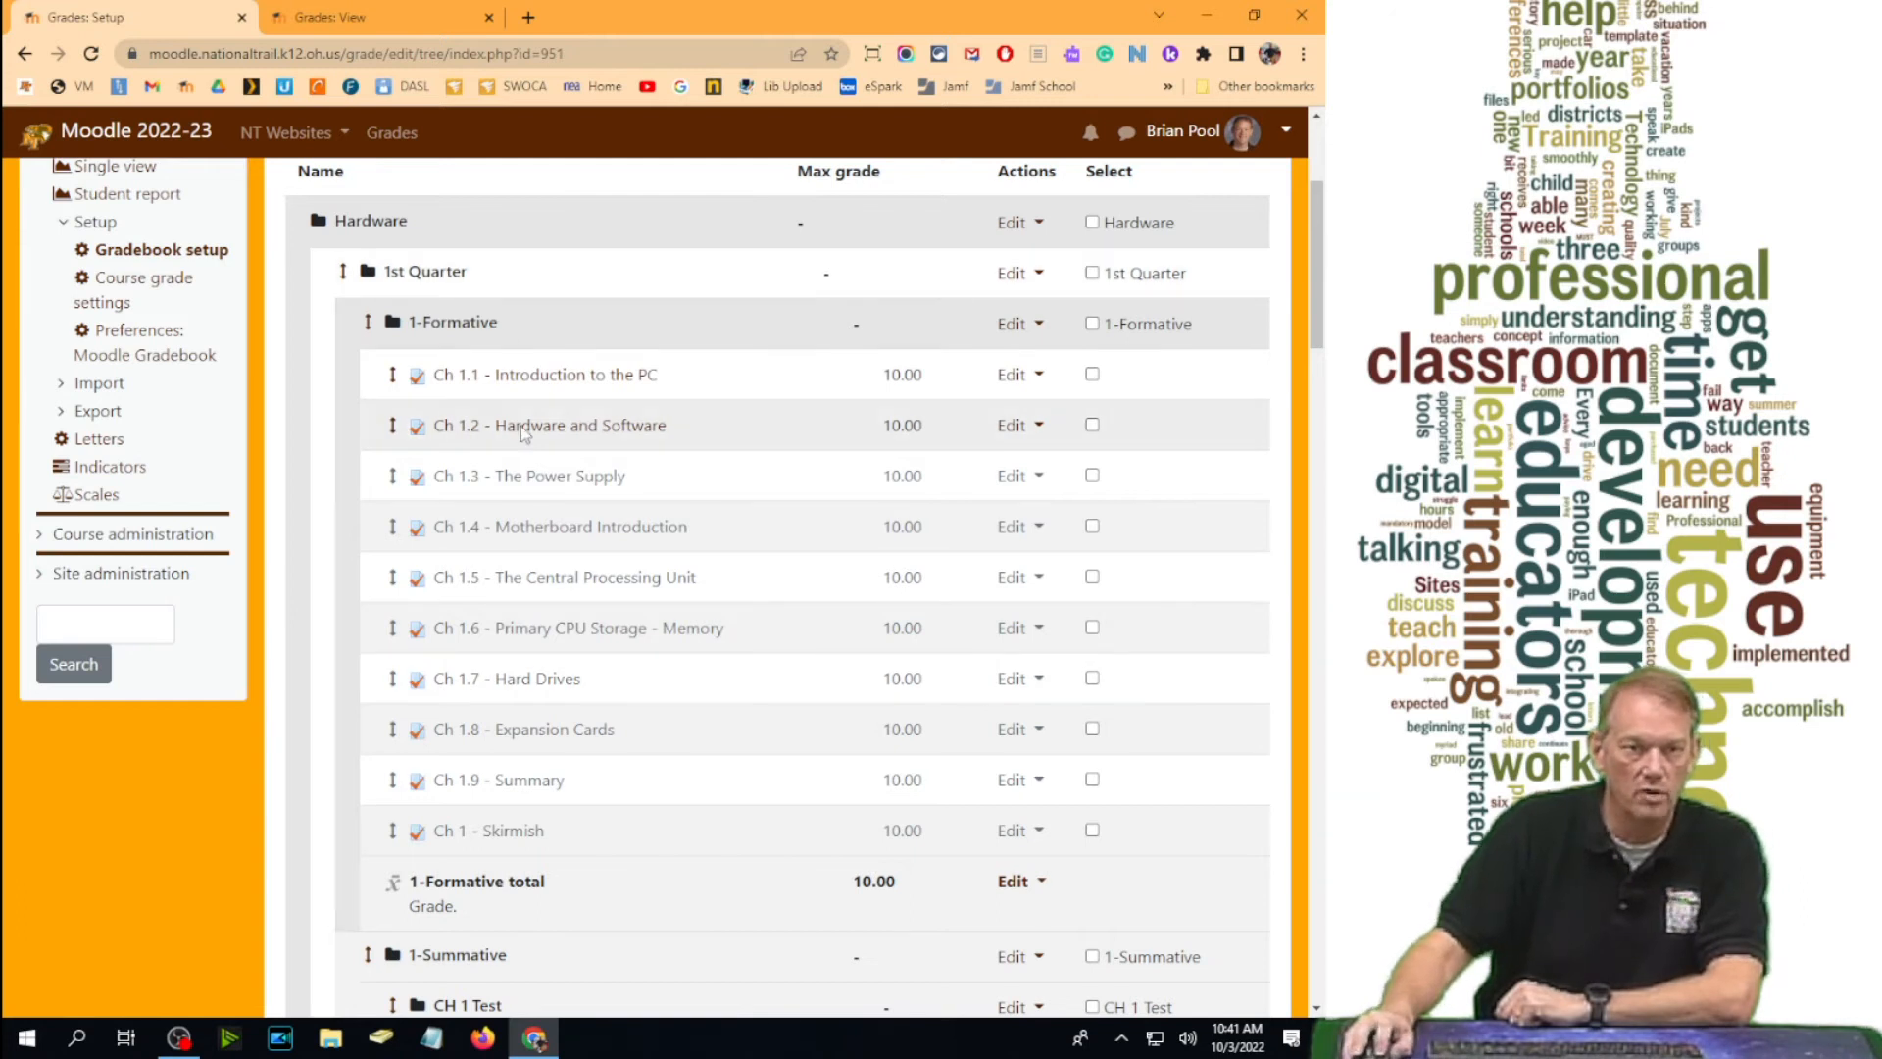
click(1016, 325)
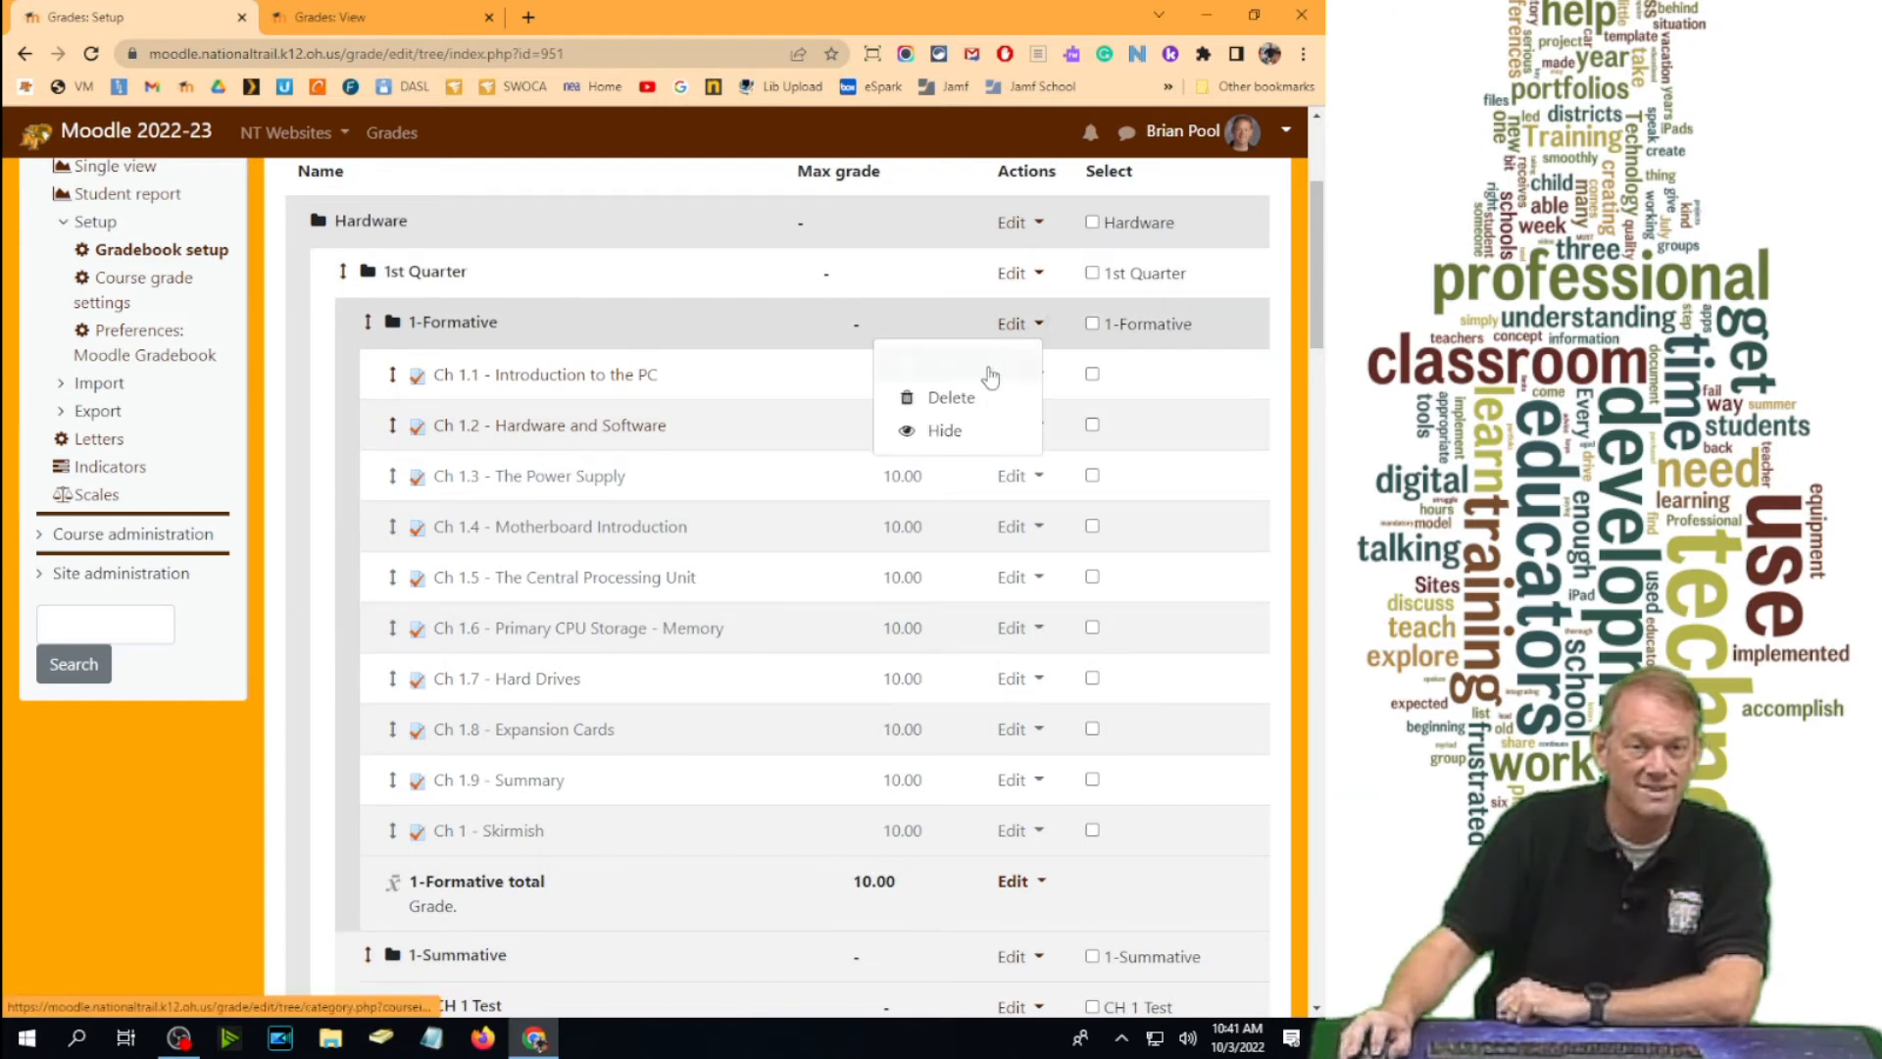
click(988, 368)
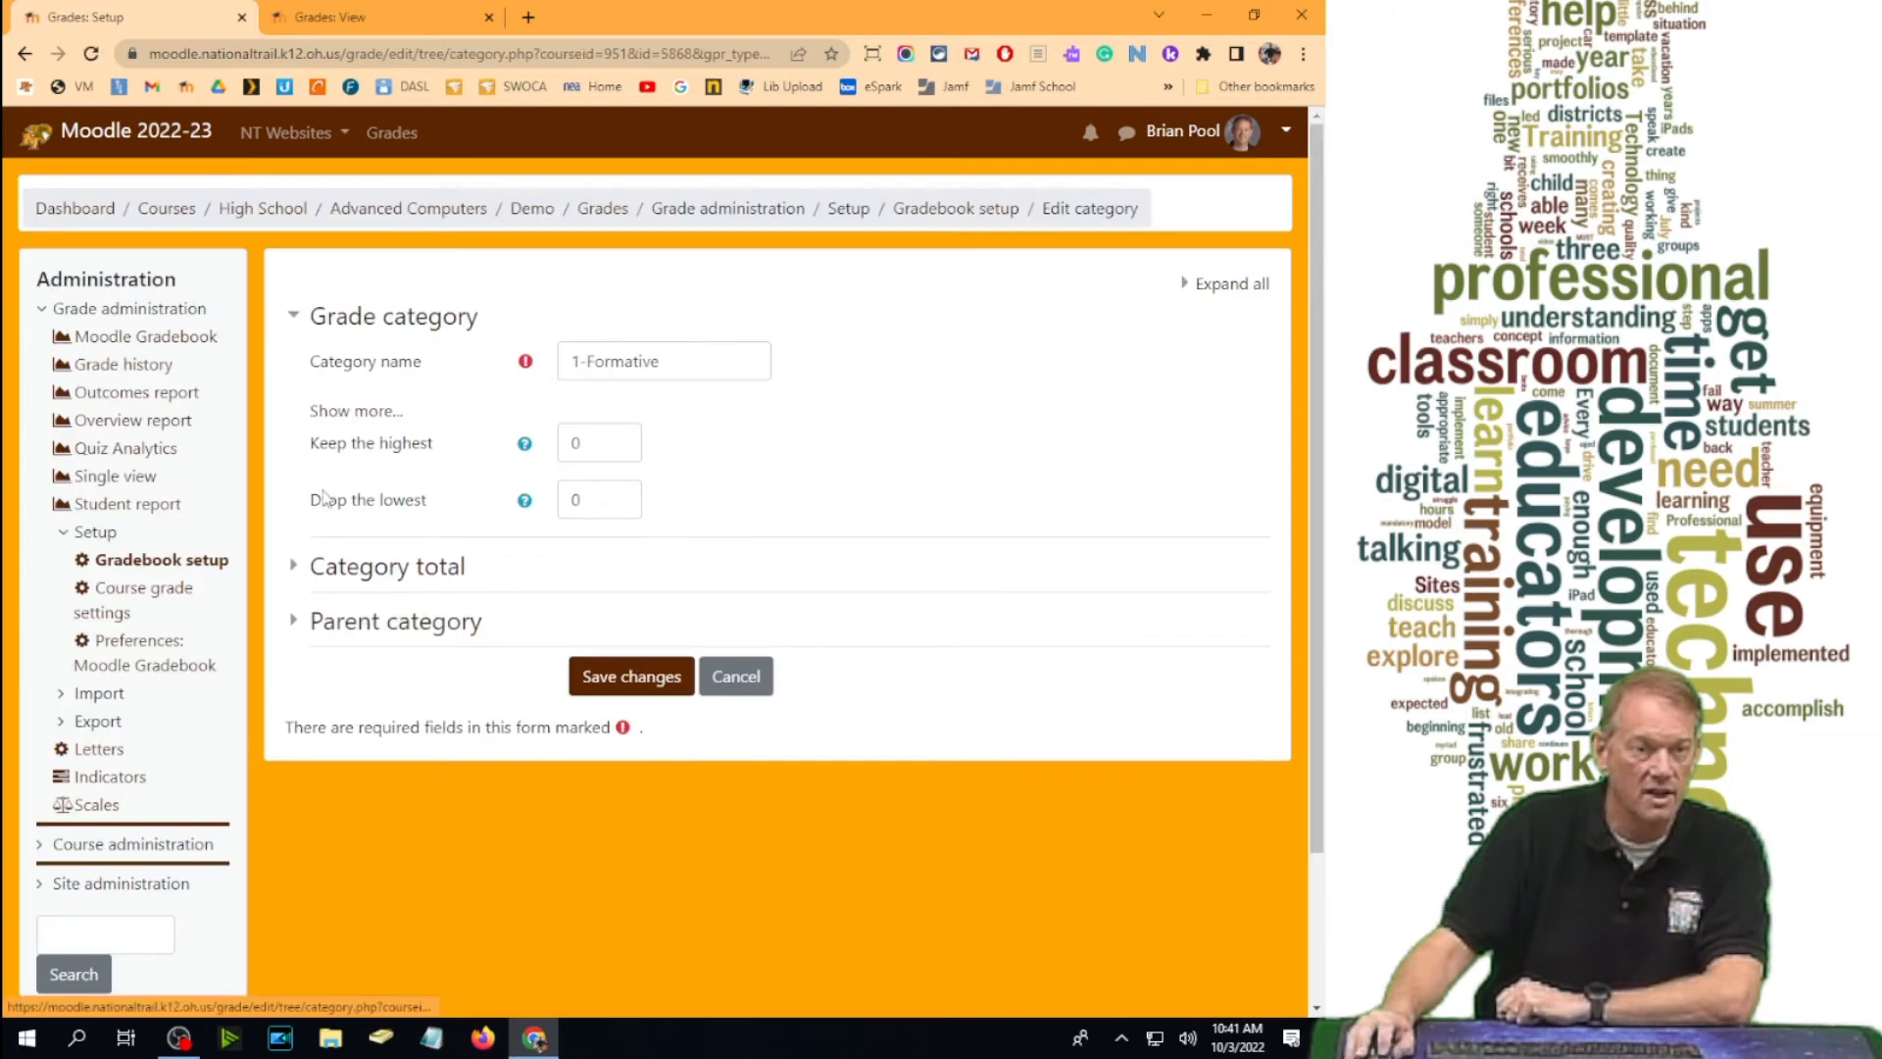
double_click(599, 499)
text(1)
click(629, 676)
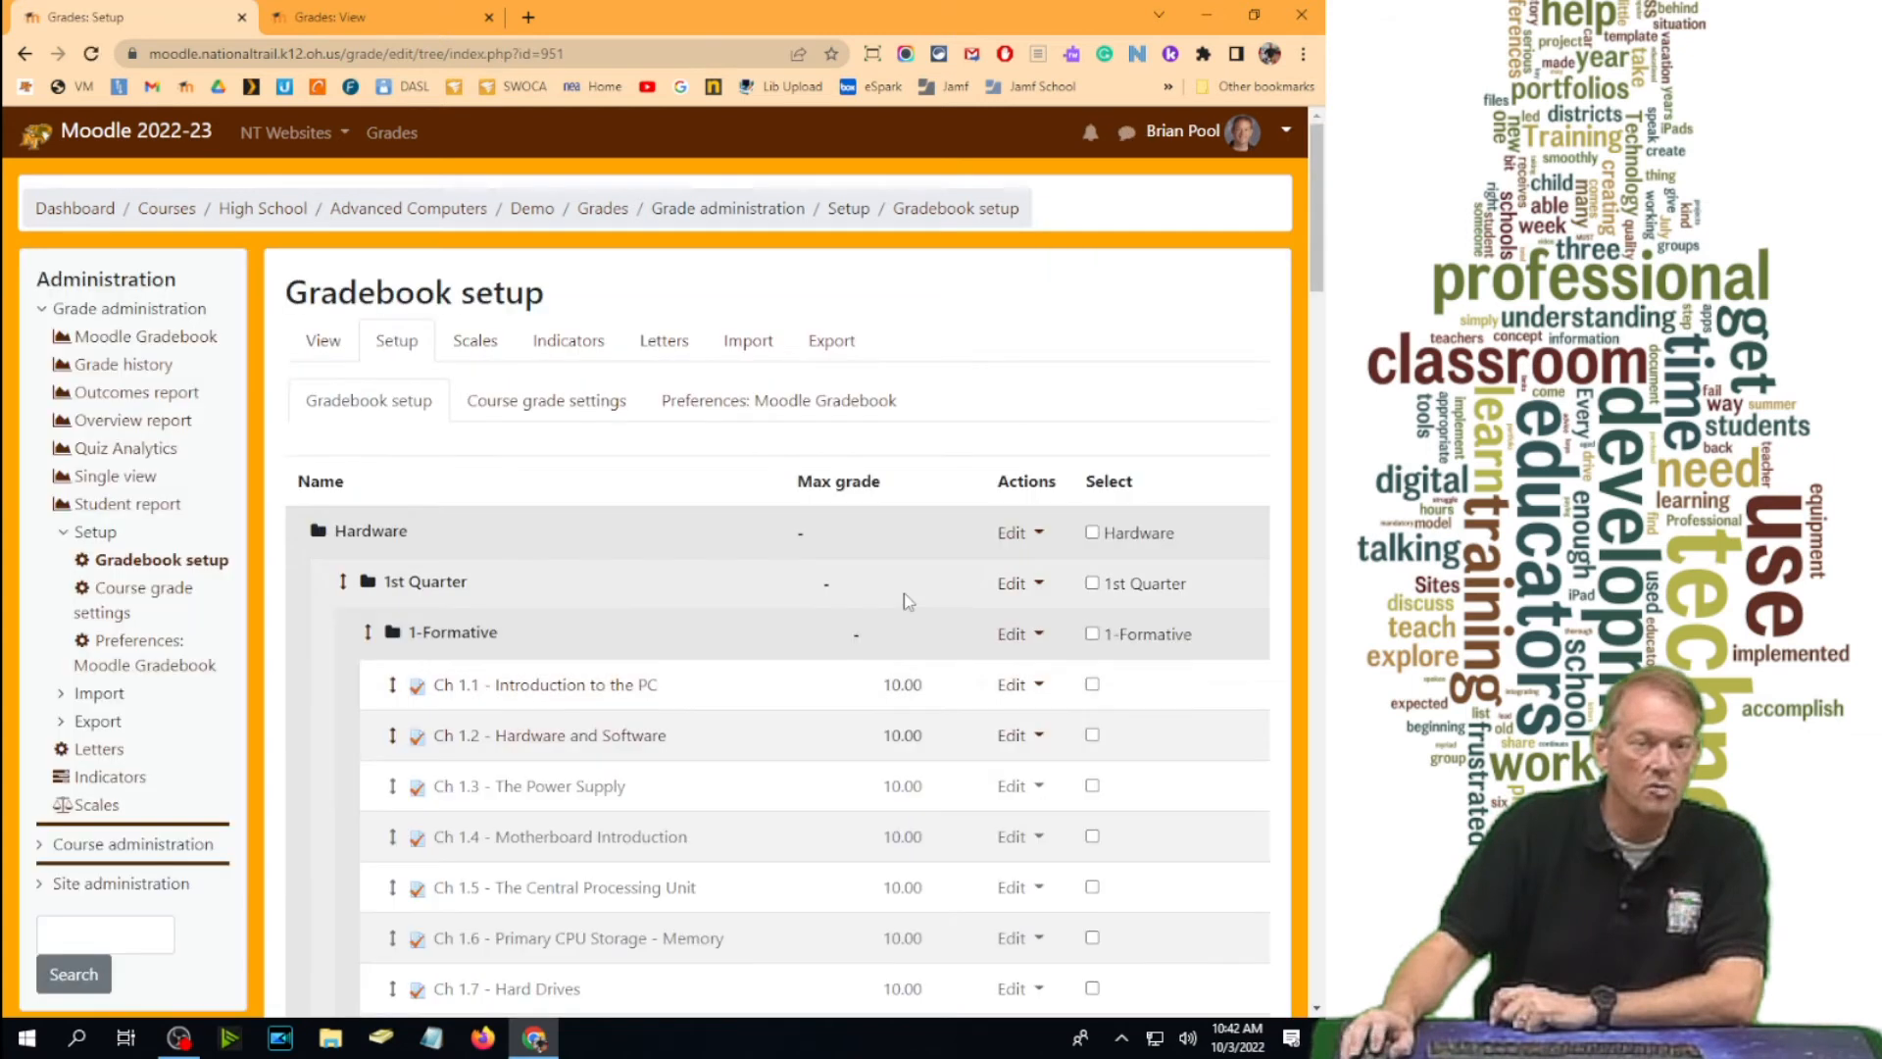
Review the 1st Quarter category structure and open the other course's gradebook setup in the second browser tab for comparison.
scroll(904, 597, down, 3)
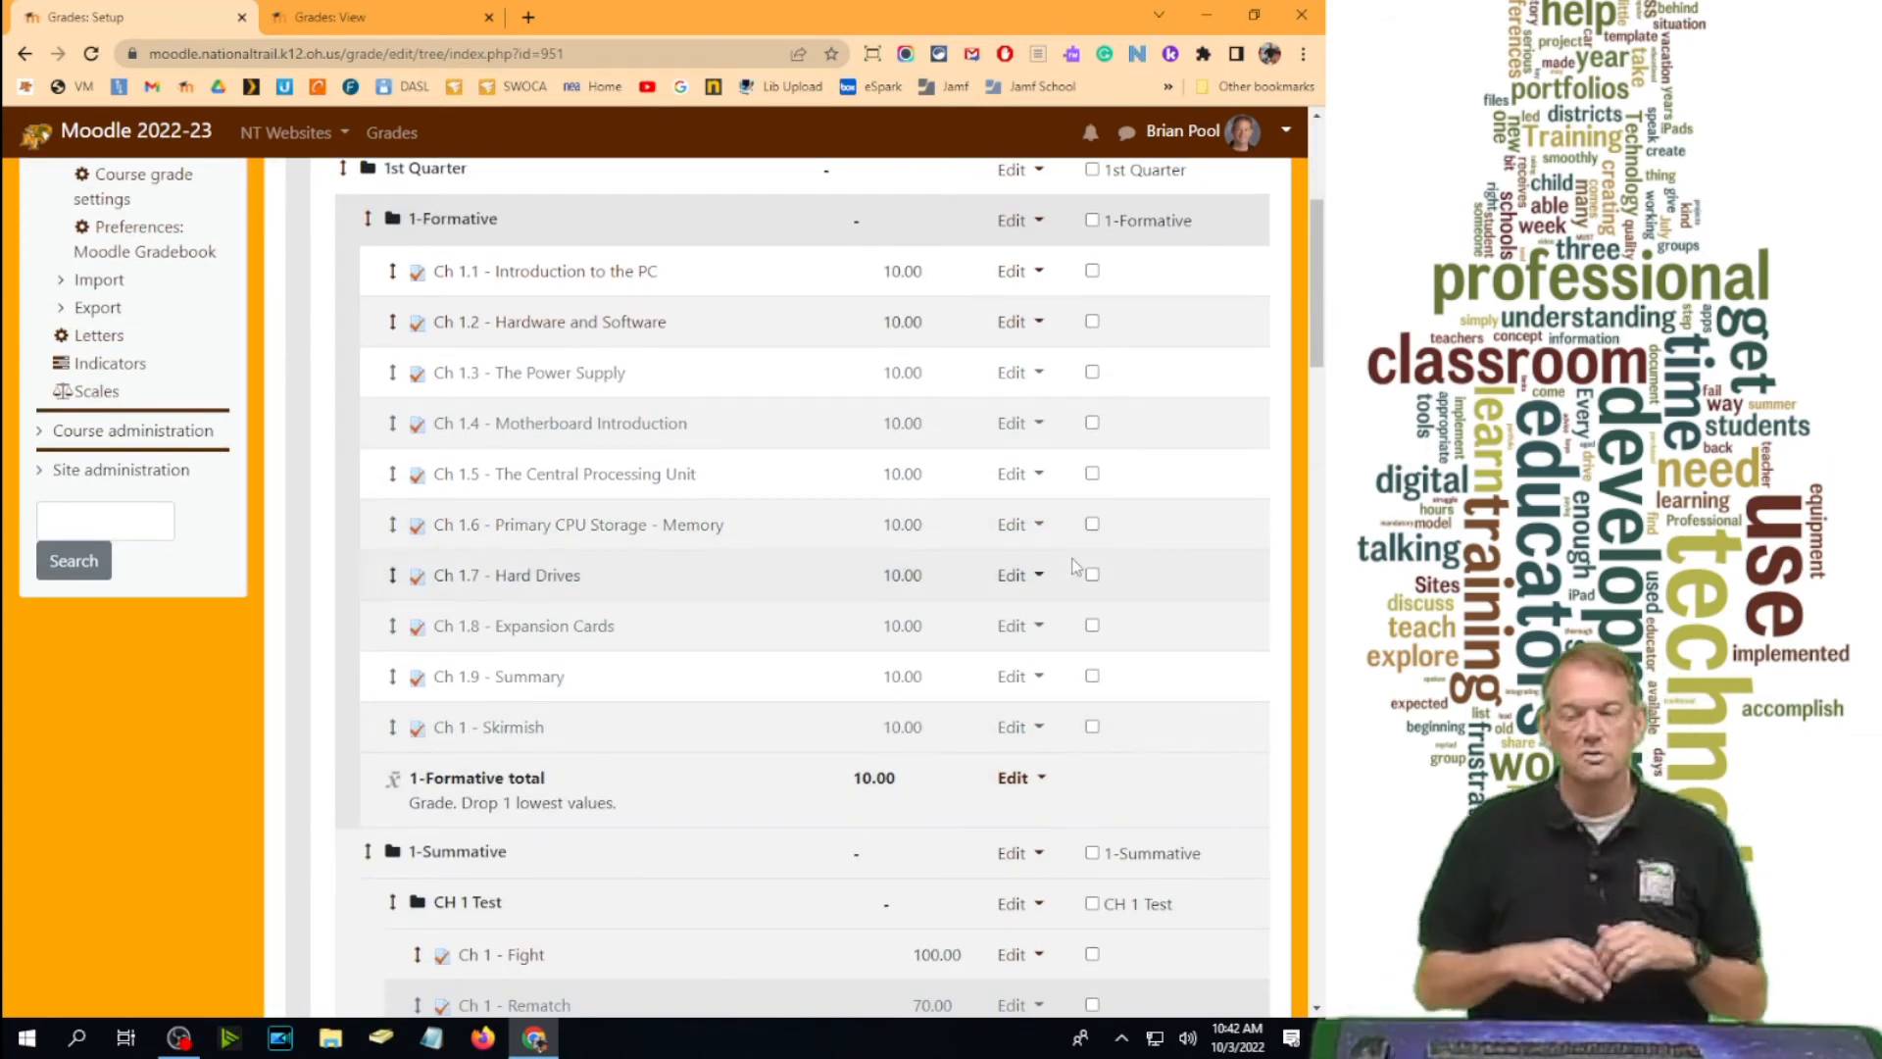
scroll(1074, 564, down, 4)
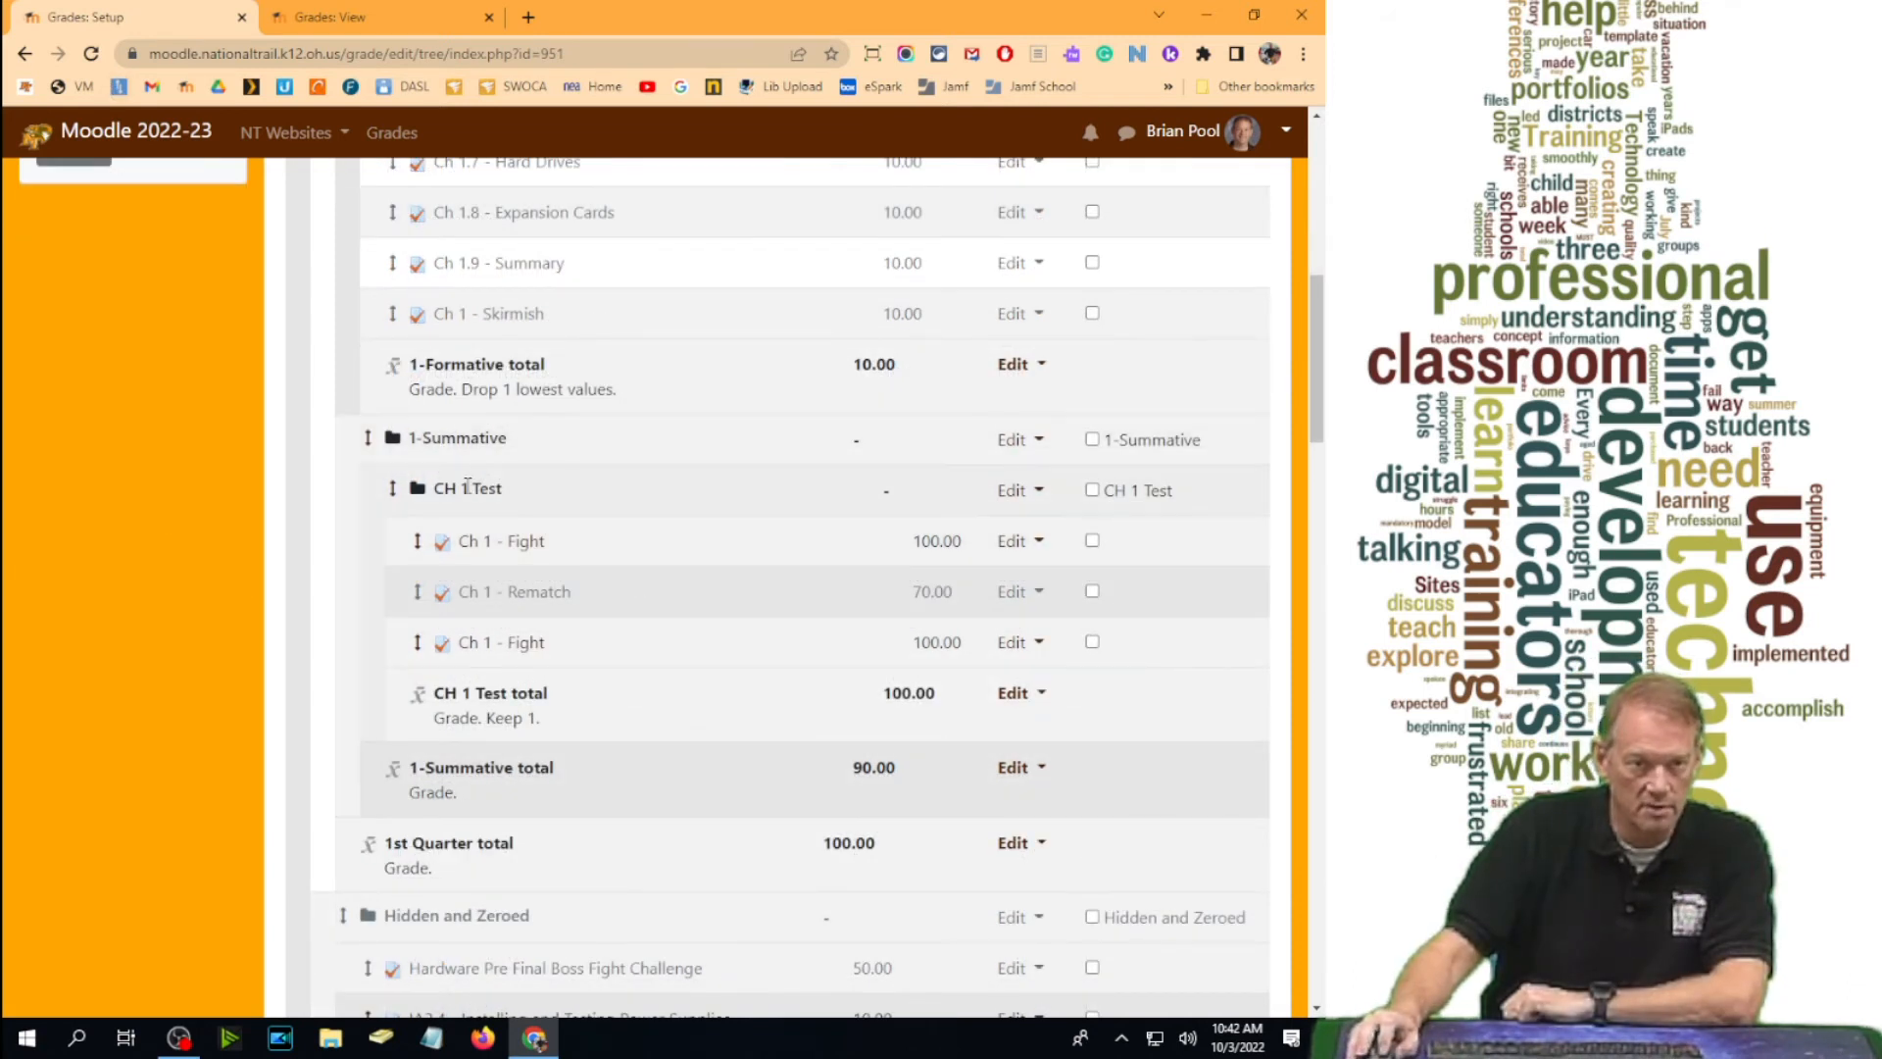
click(382, 14)
click(400, 347)
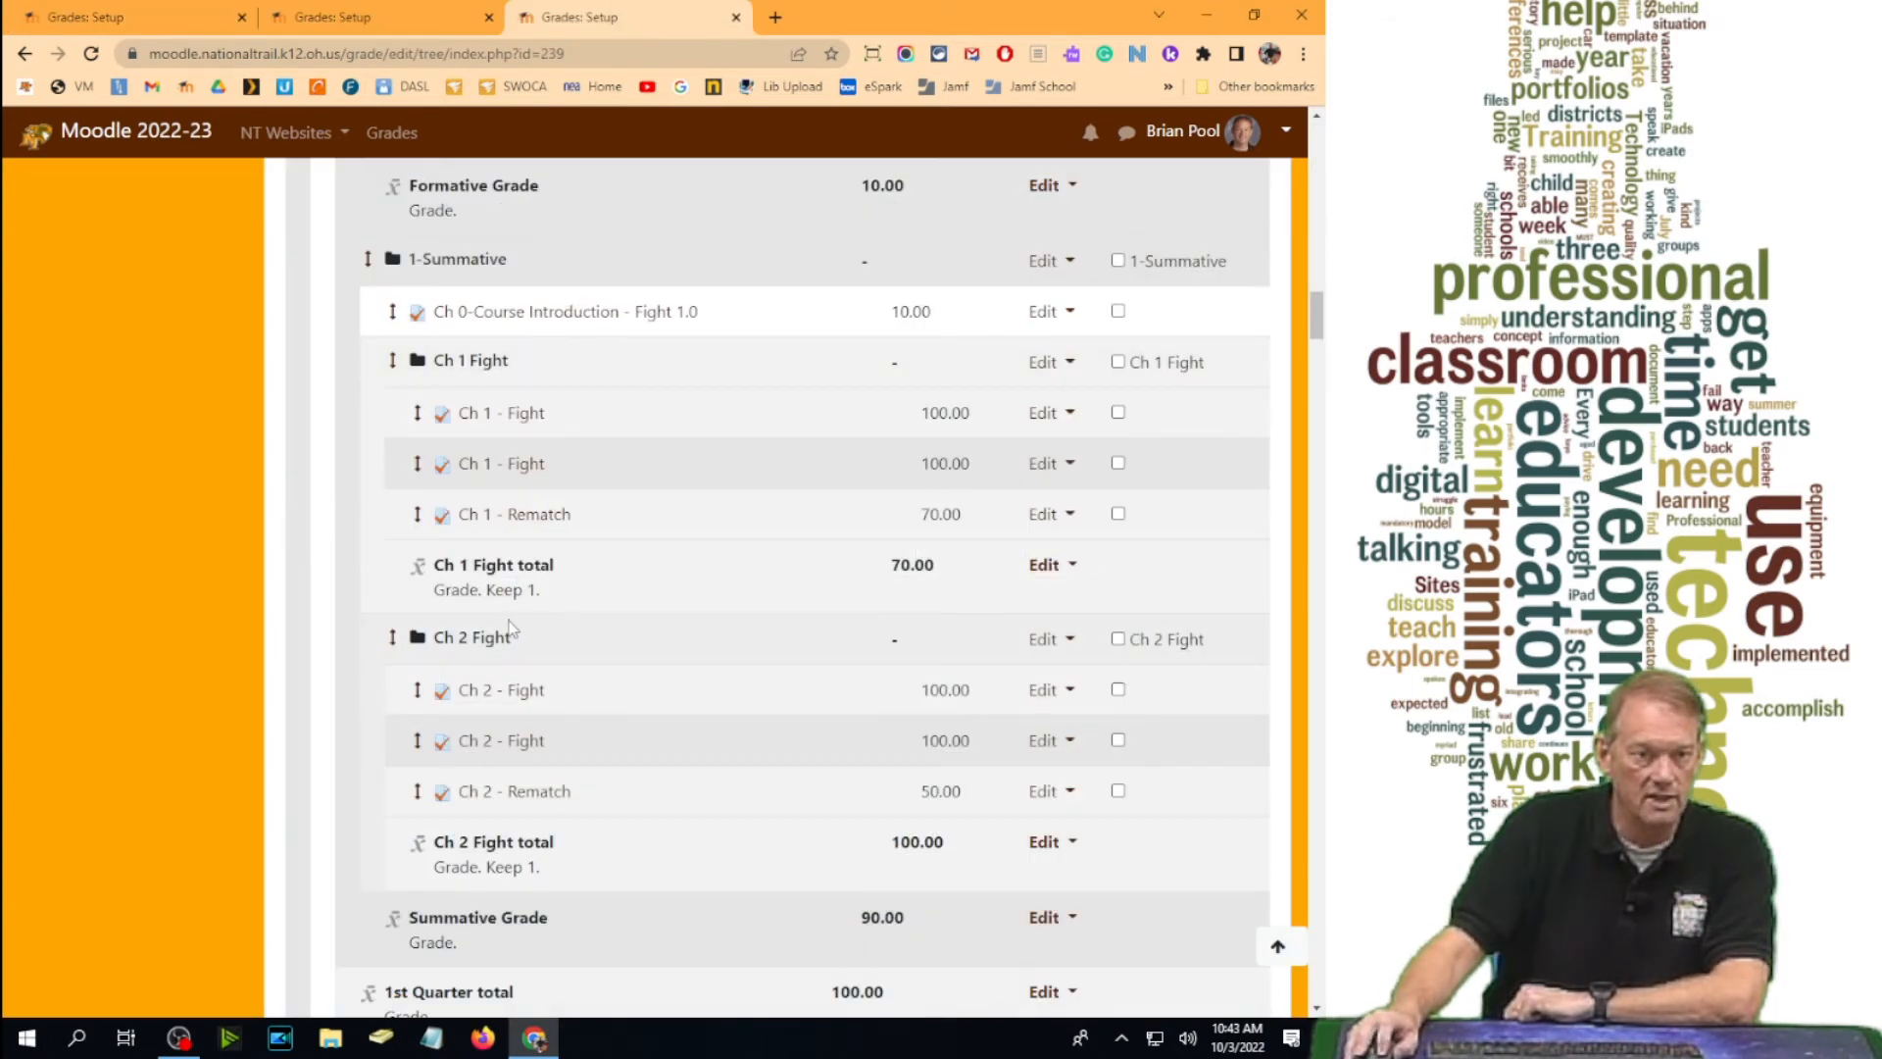
Examine the Ch 2 Fight category, the Hidden and Zeroed category and the items below them in the Computer Hardware gradebook setup.
scroll(675, 574, down, 3)
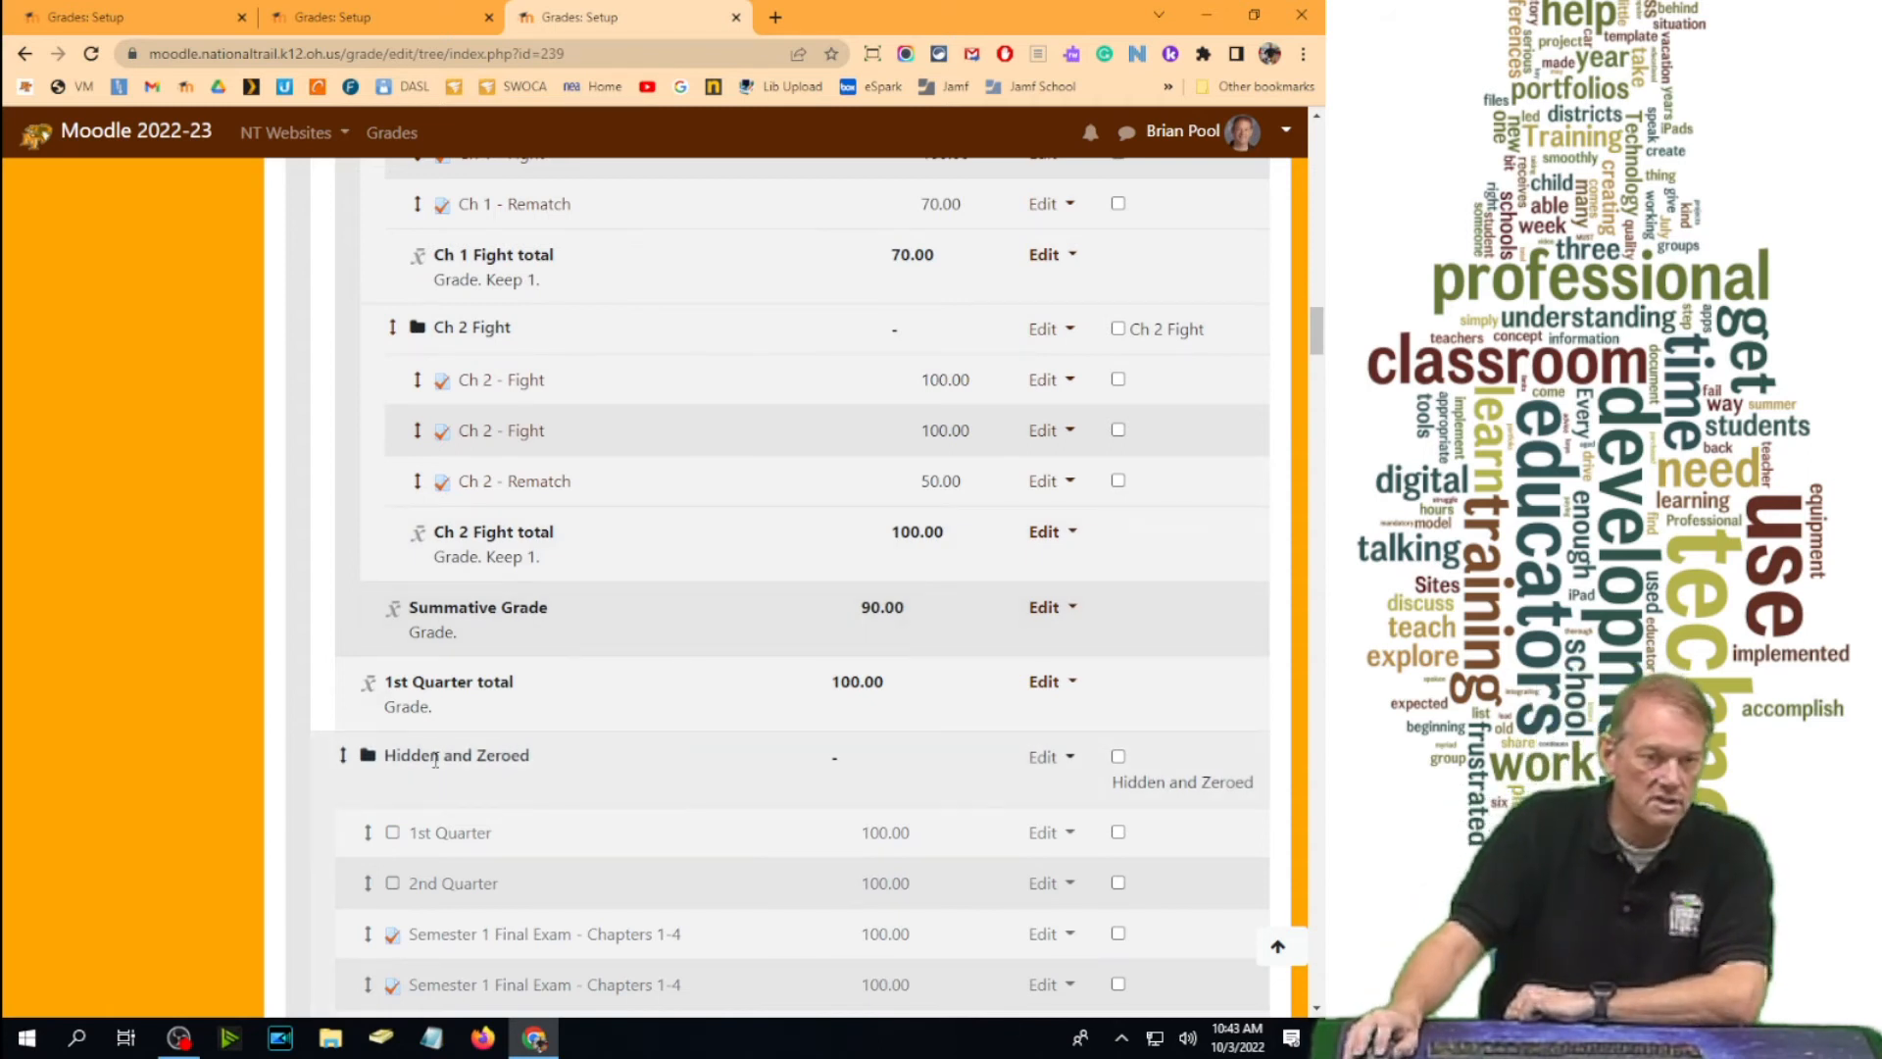
scroll(742, 642, down, 12)
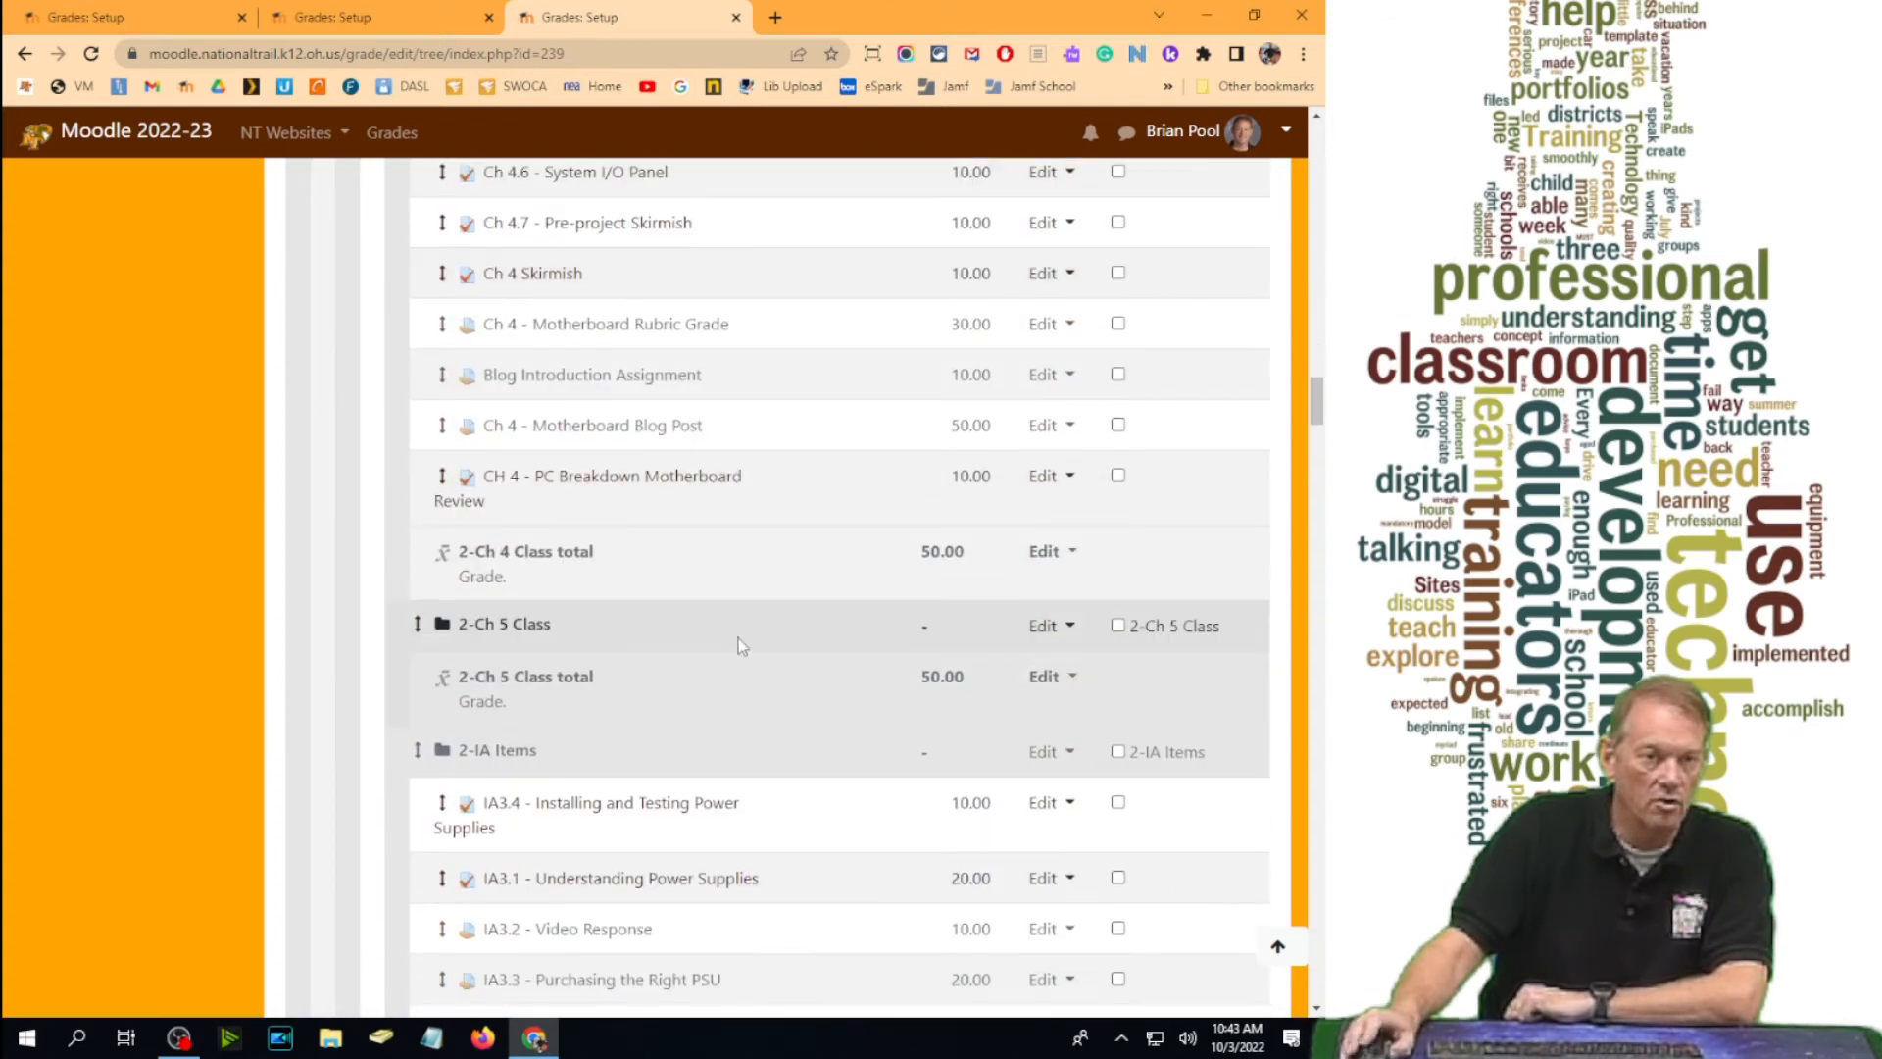
scroll(740, 647, down, 13)
drag(1317, 487, 1317, 145)
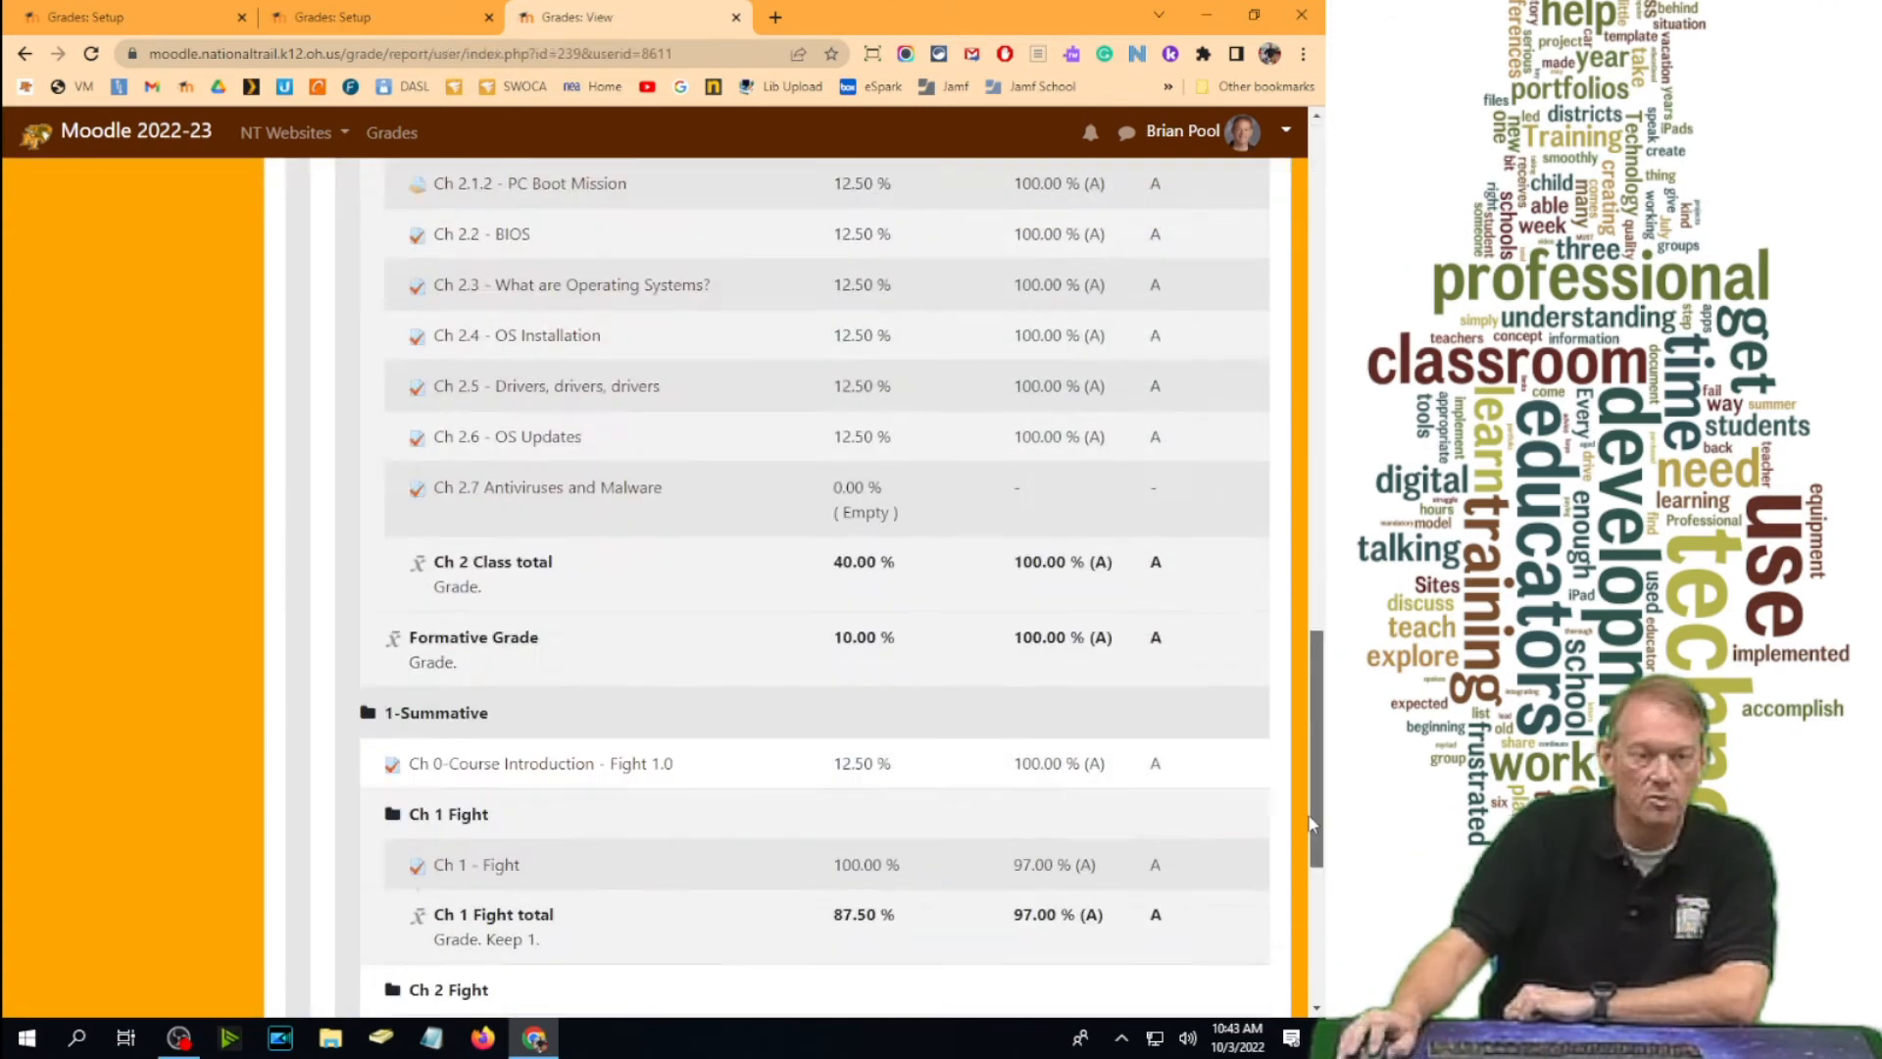
Review the item weights and grades in the student's user report, from the CH 0 Class category through the course total.
scroll(1324, 1002, down, 5)
scroll(1264, 360, up, 20)
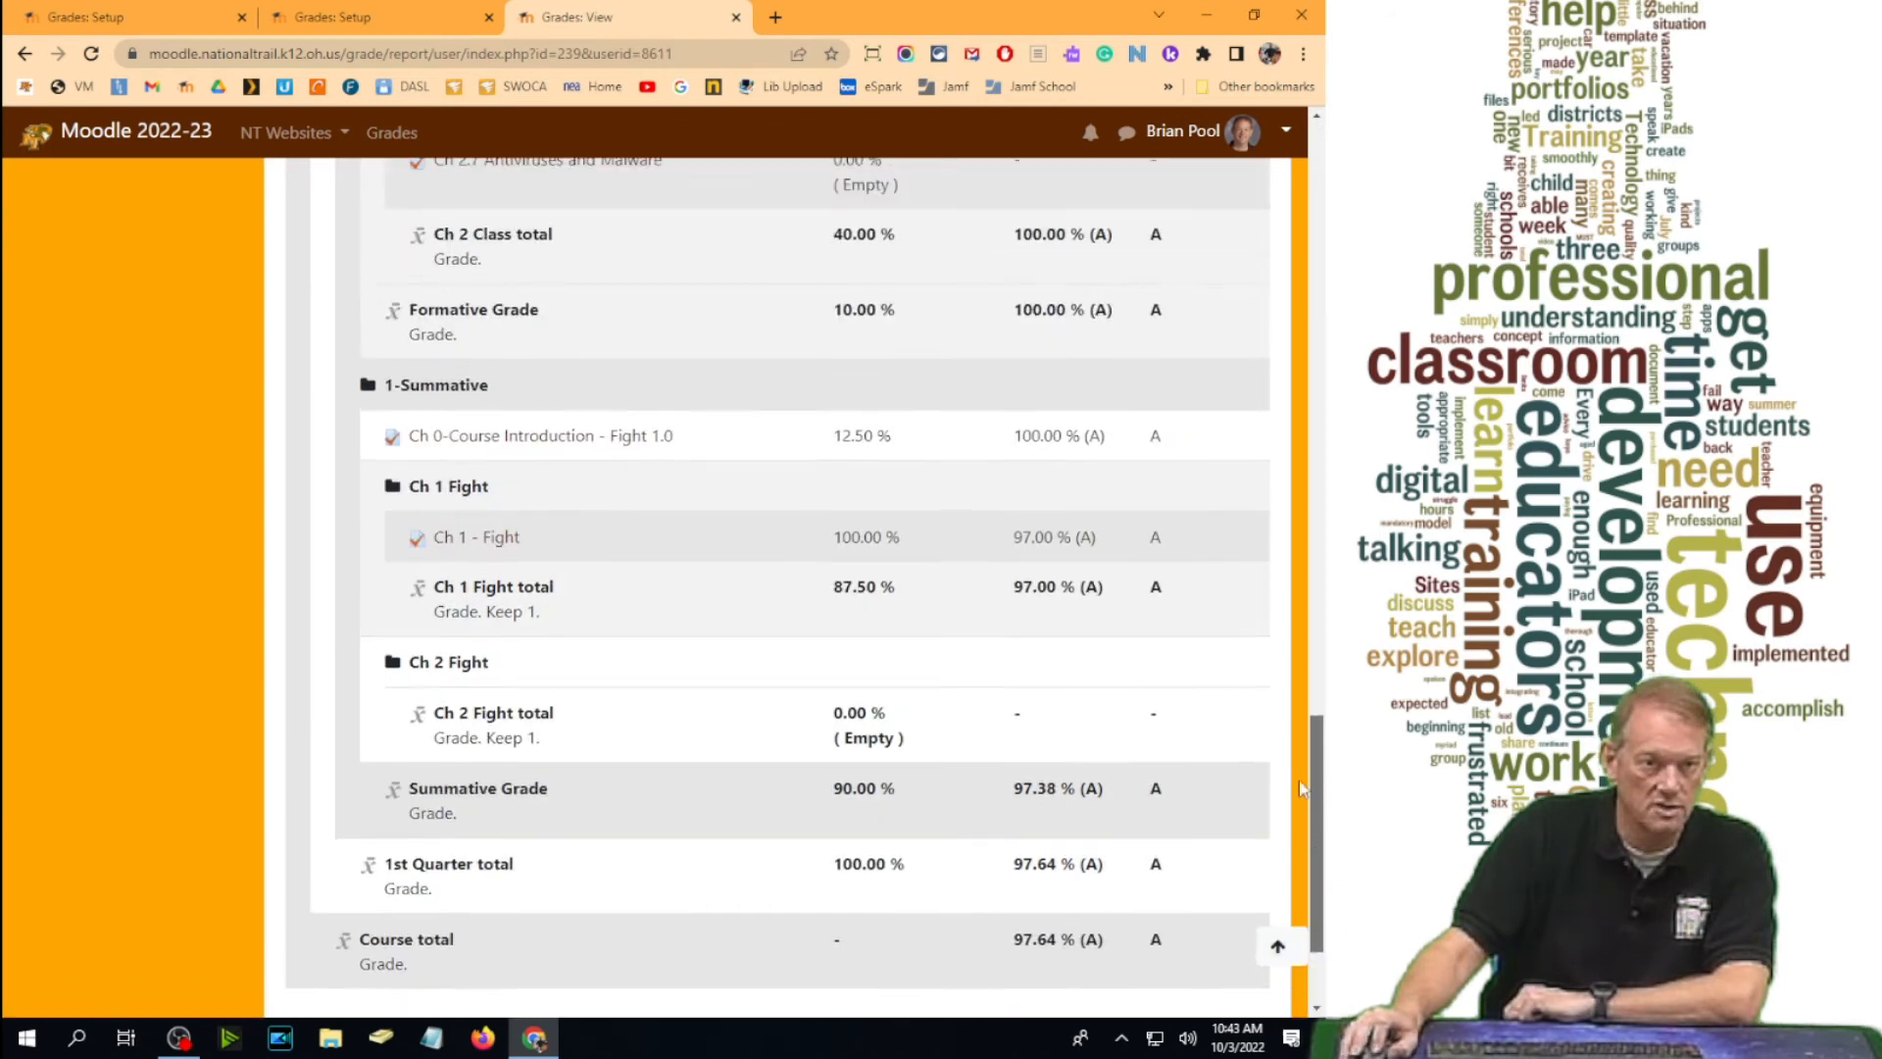
scroll(1266, 392, down, 6)
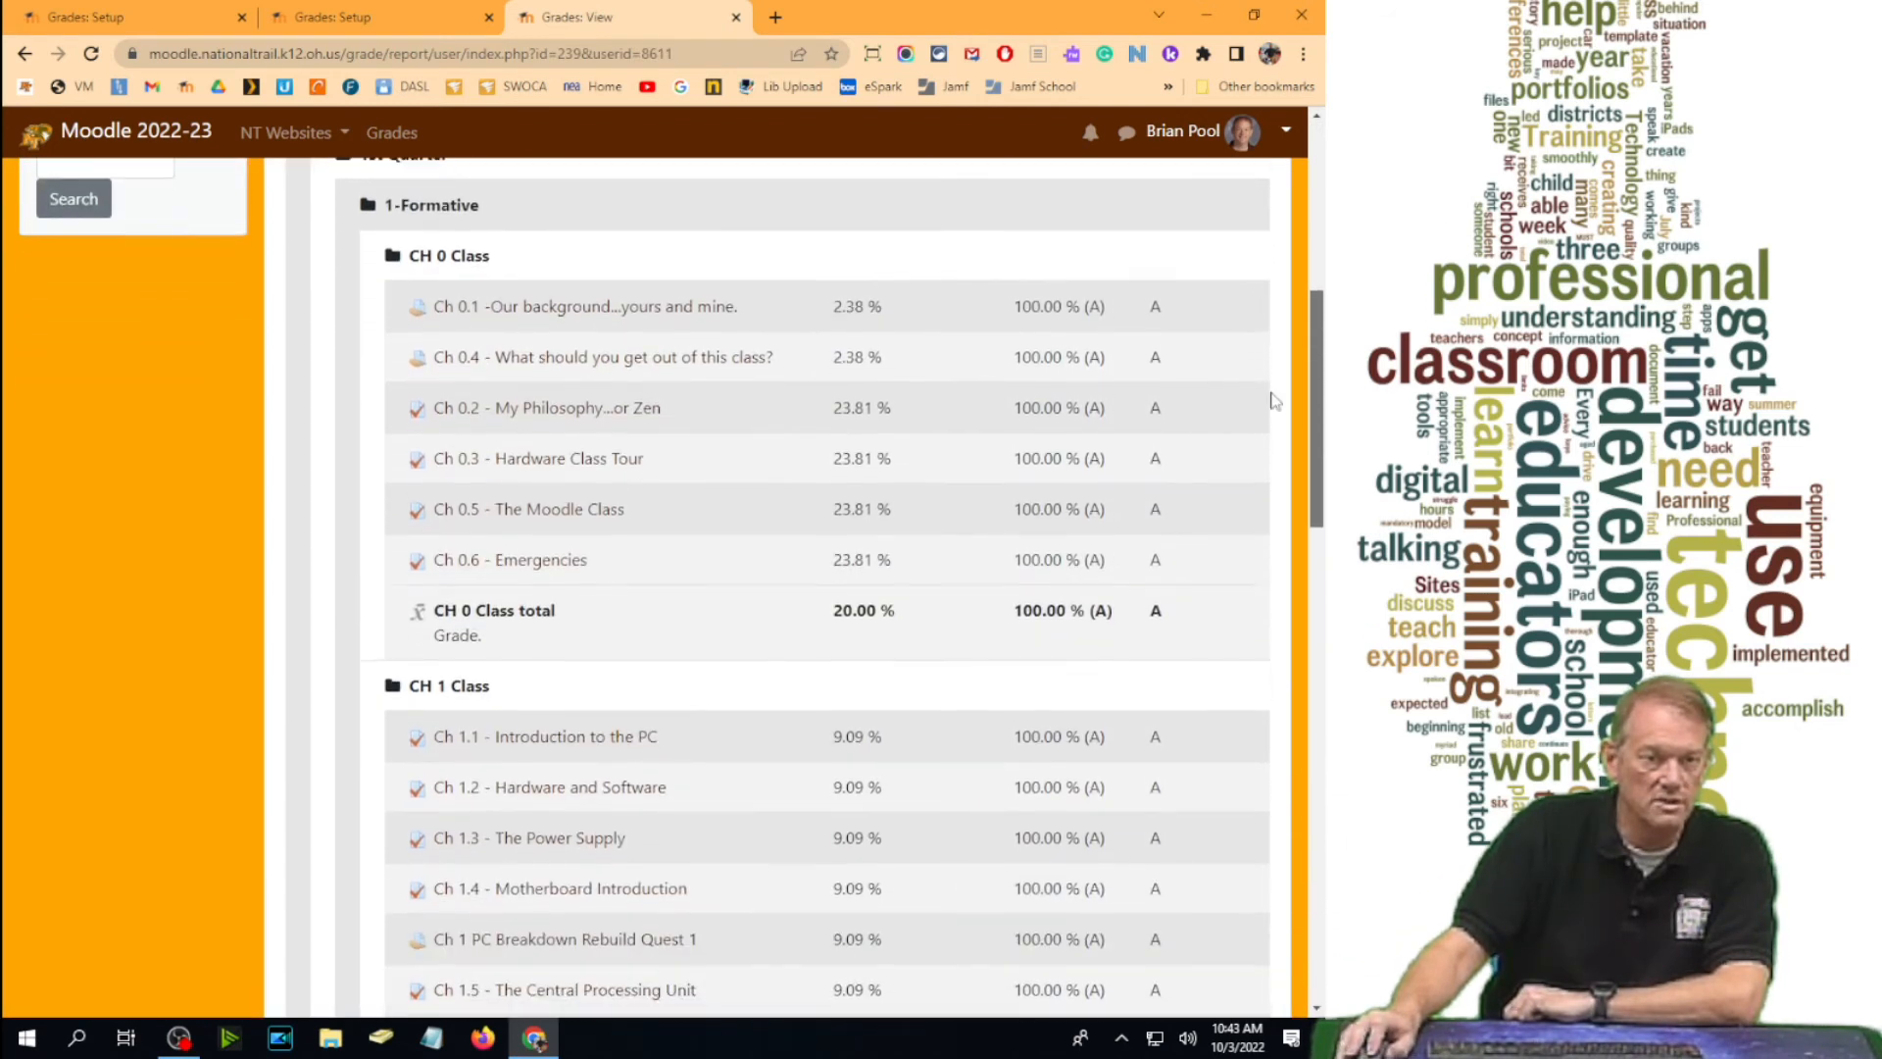
scroll(1272, 506, down, 1)
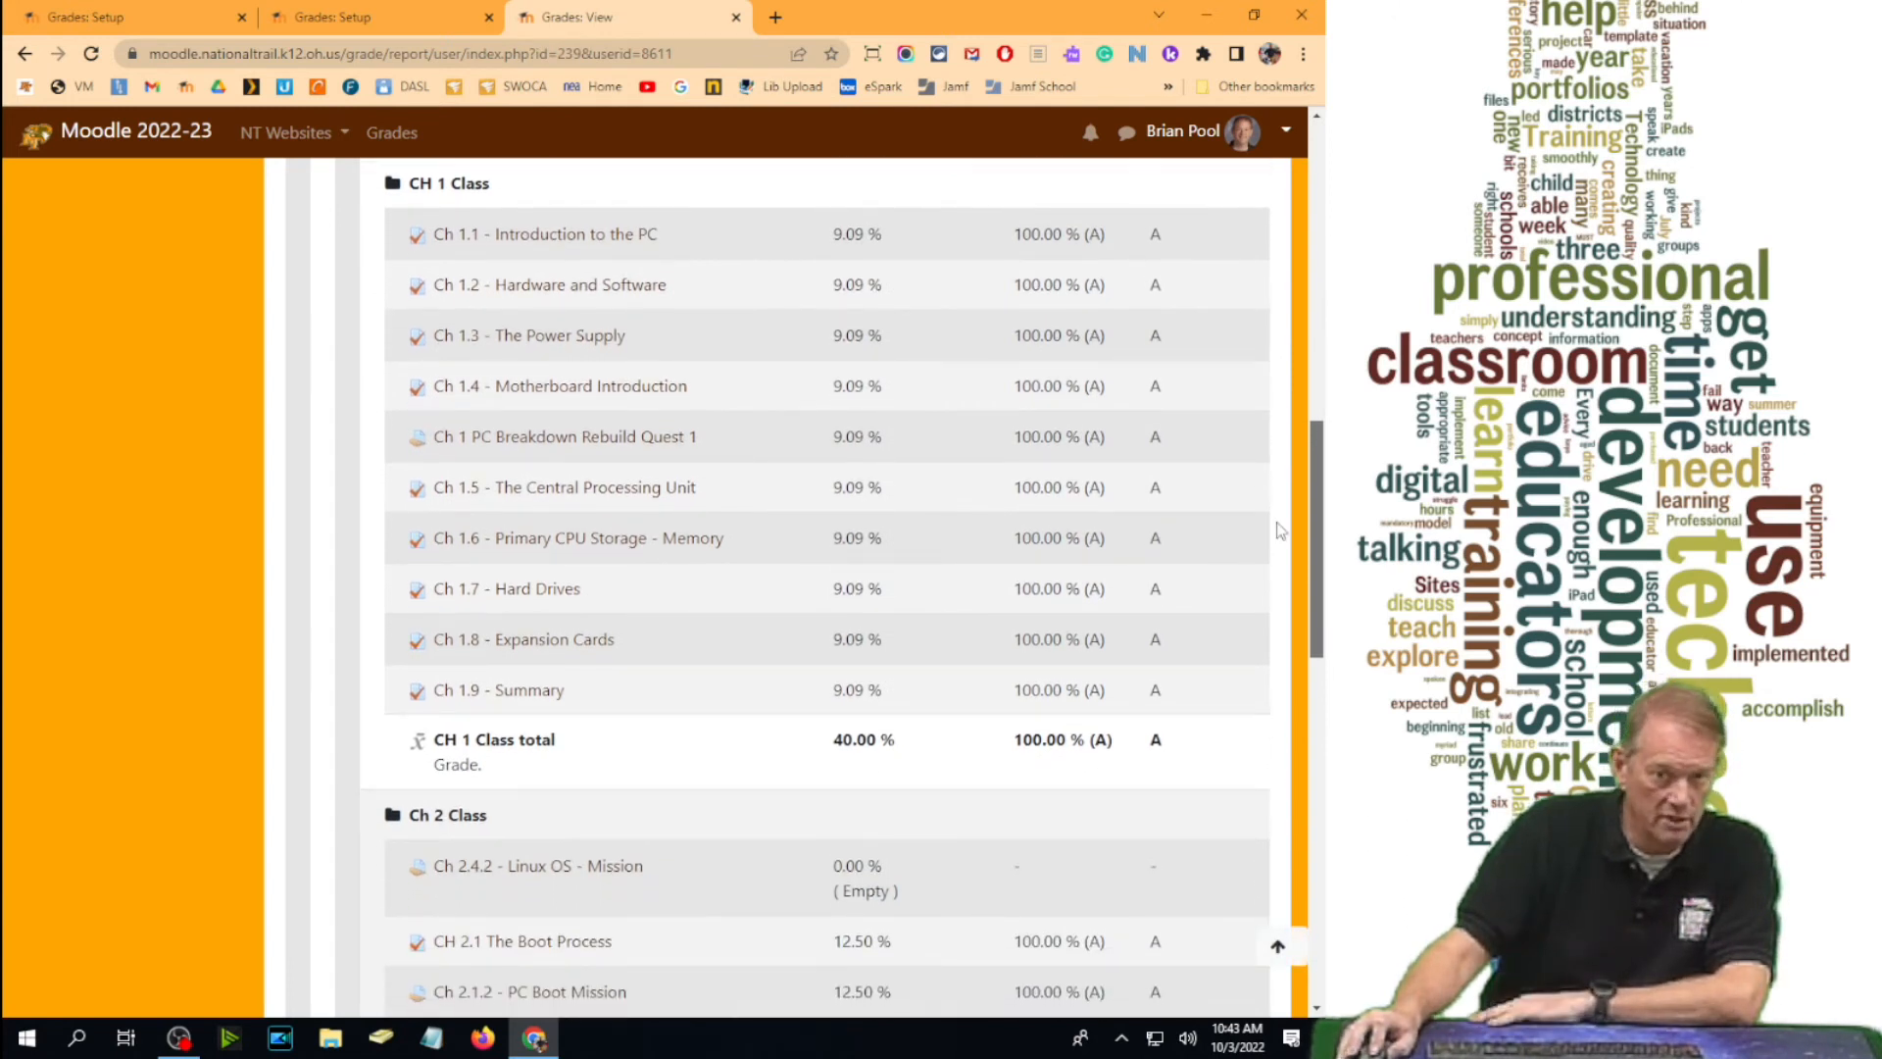
scroll(1279, 534, down, 2)
scroll(1287, 578, down, 5)
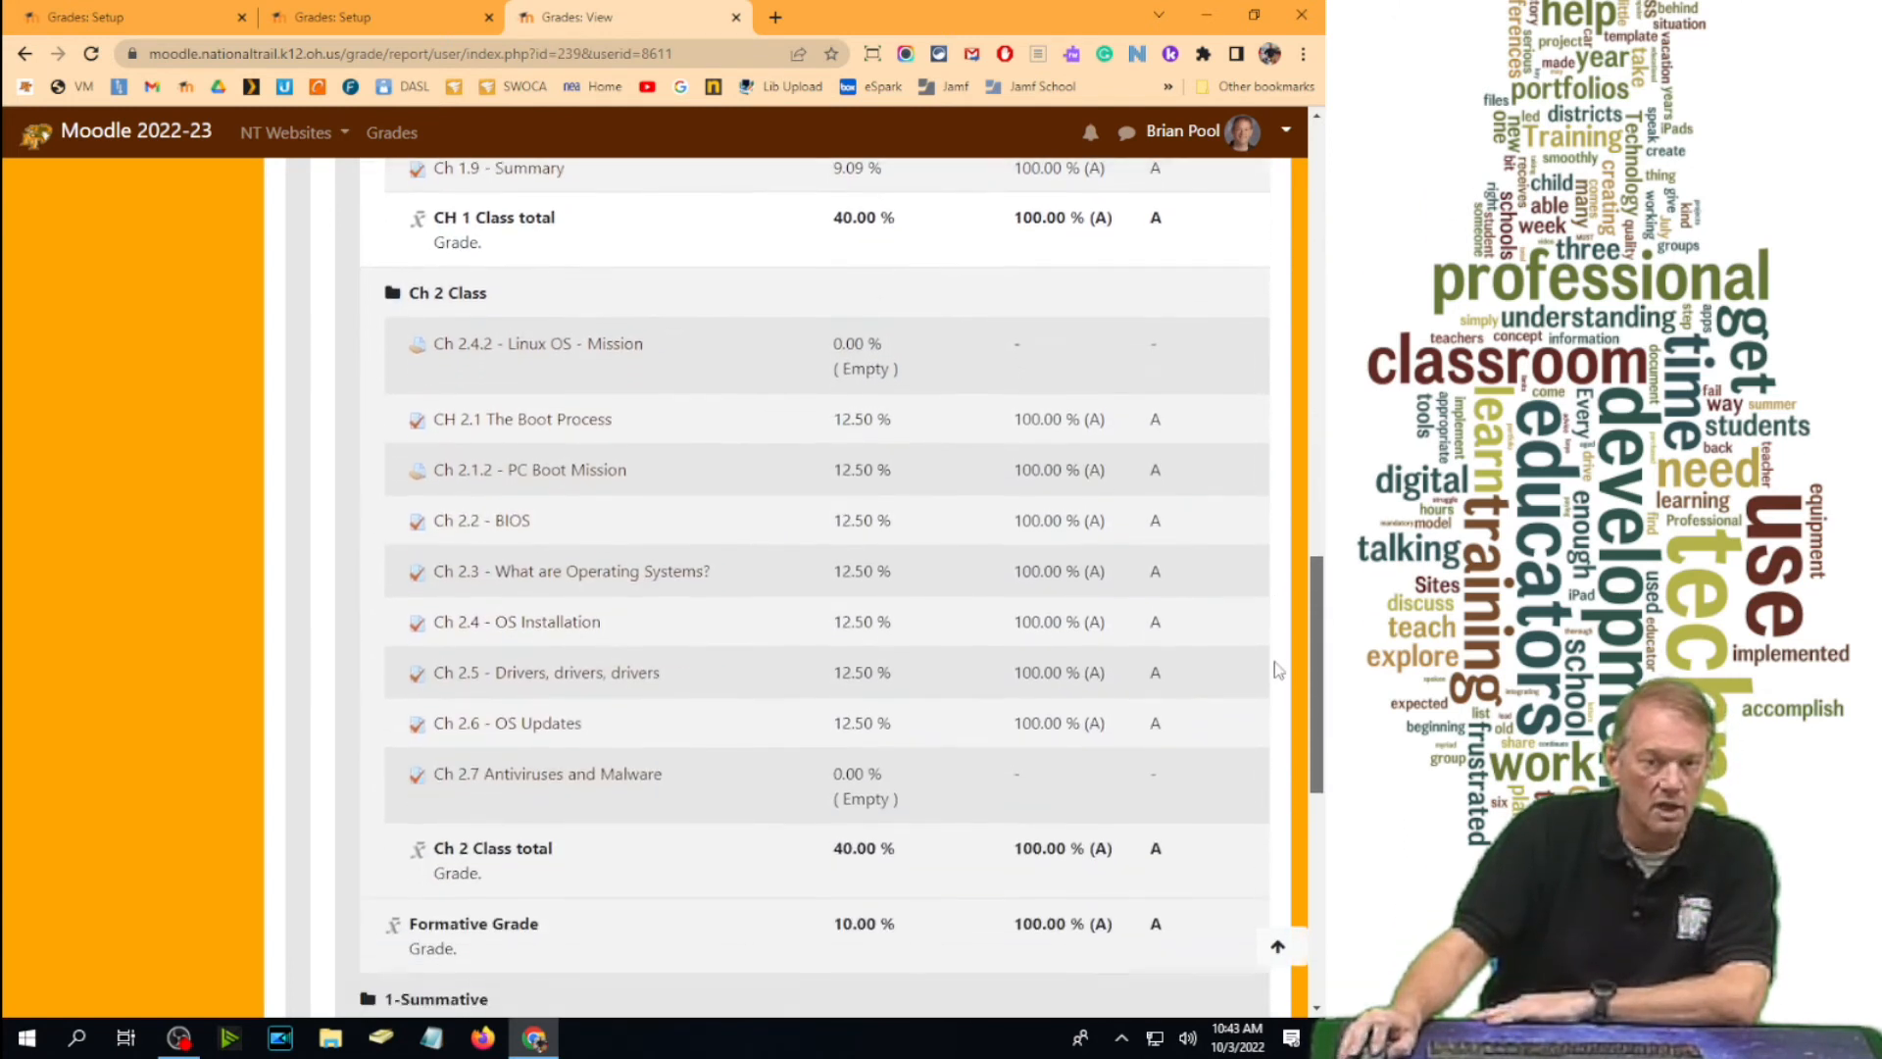
scroll(1279, 696, up, 15)
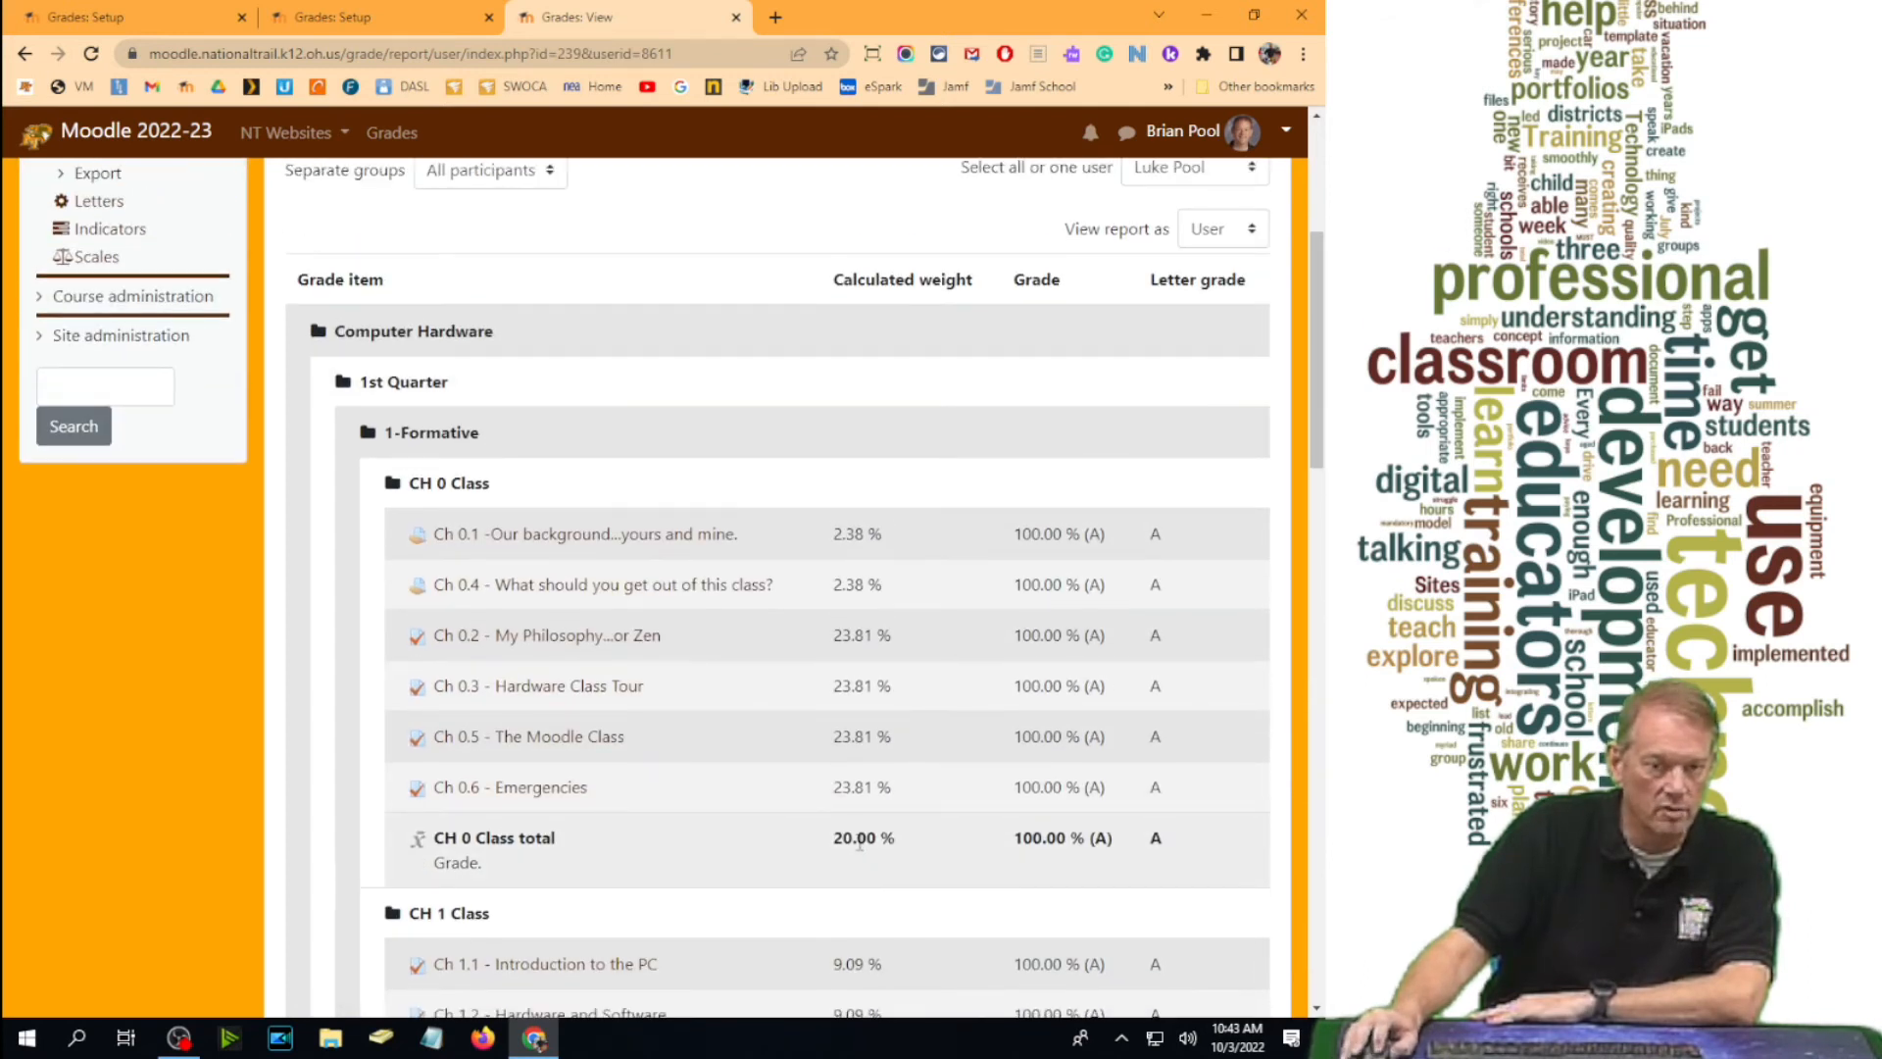
Check the calculated weights of the CH 0, CH 1 and Ch 2 Class totals and the Formative Grade in the student's report.
drag(828, 839, 892, 840)
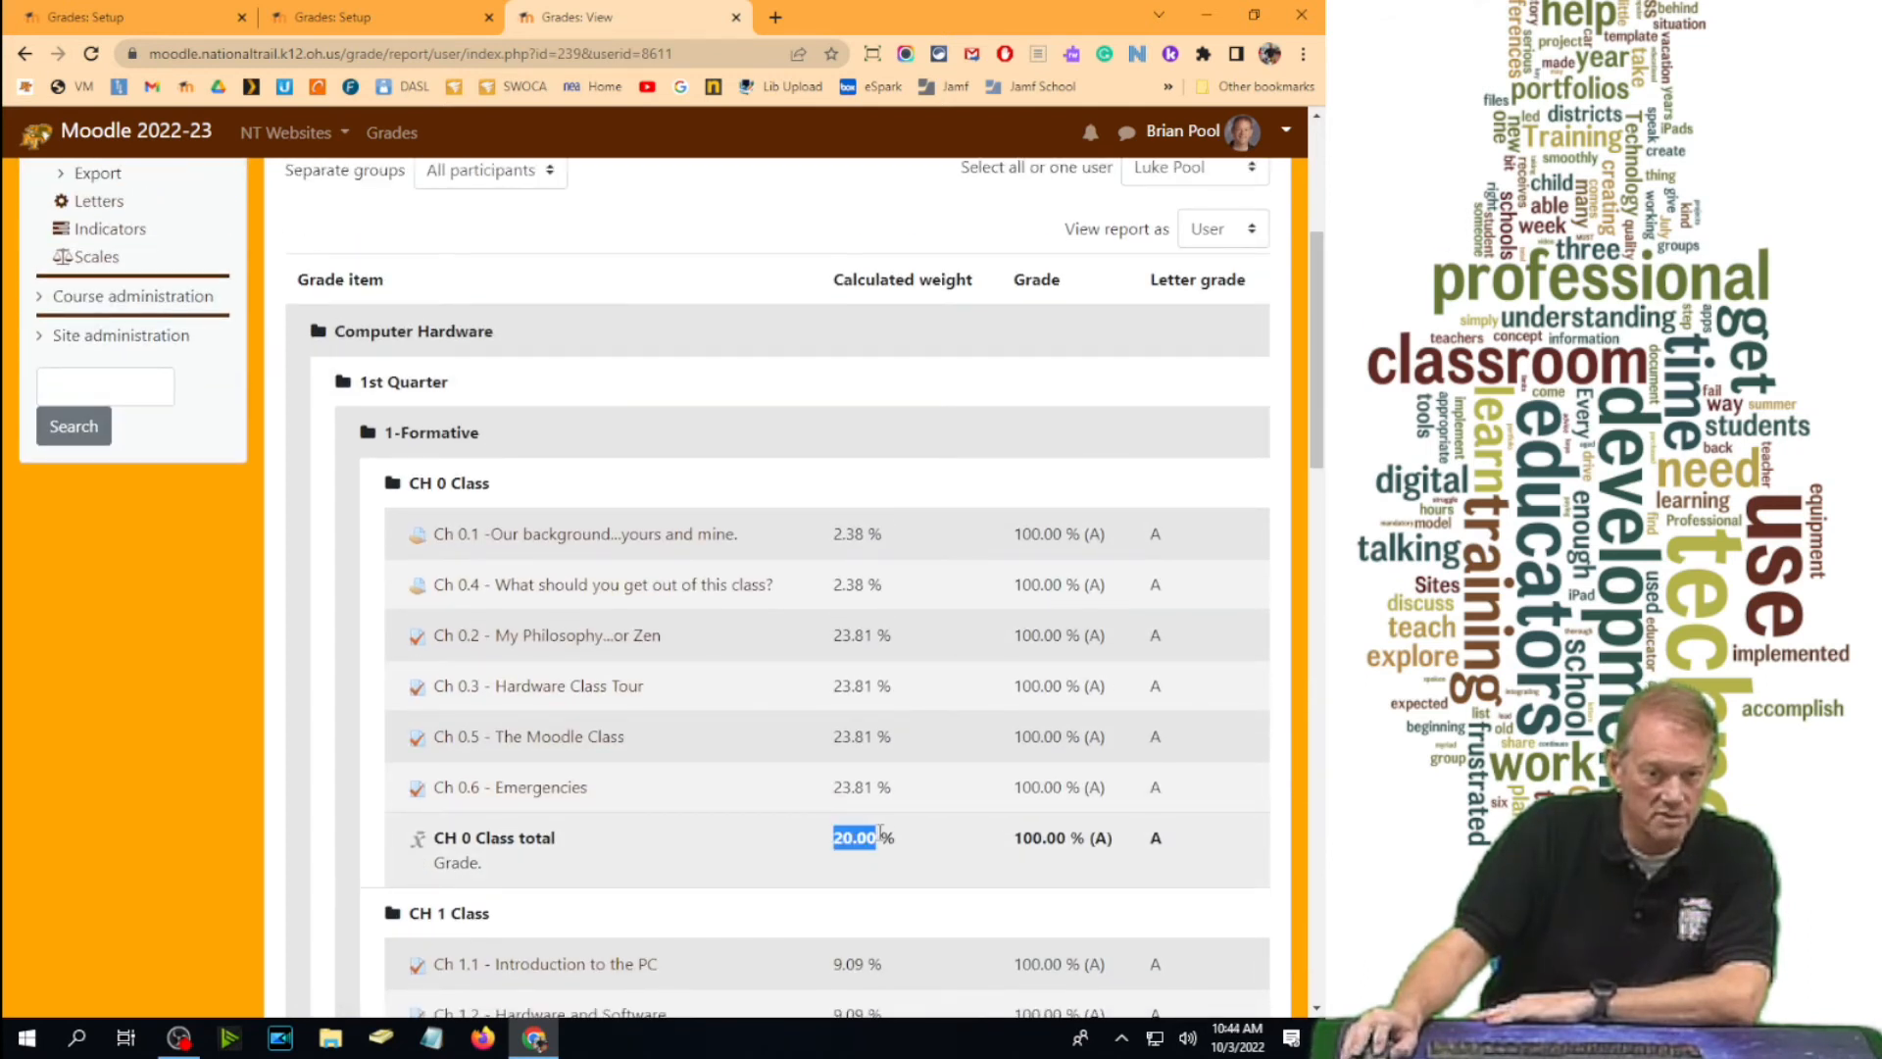
scroll(926, 828, down, 4)
scroll(926, 812, up, 4)
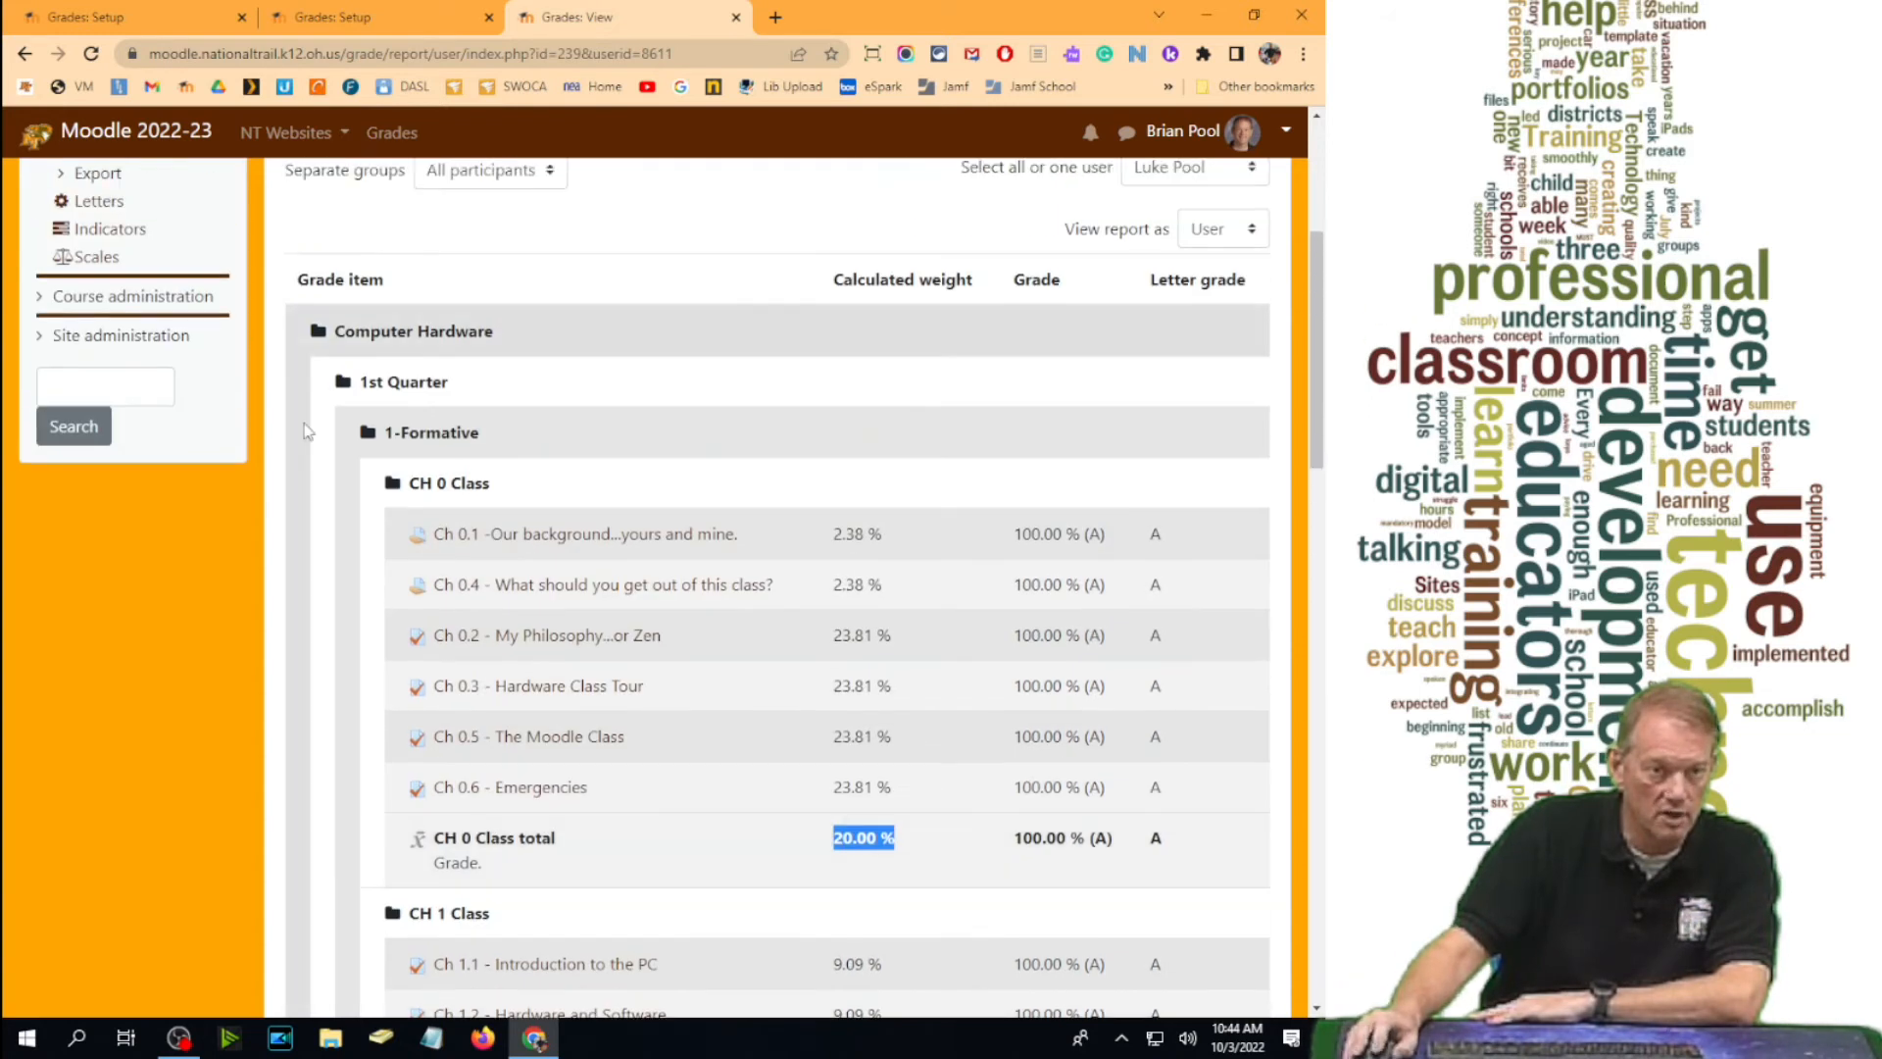
scroll(1152, 730, down, 6)
scroll(931, 735, down, 1)
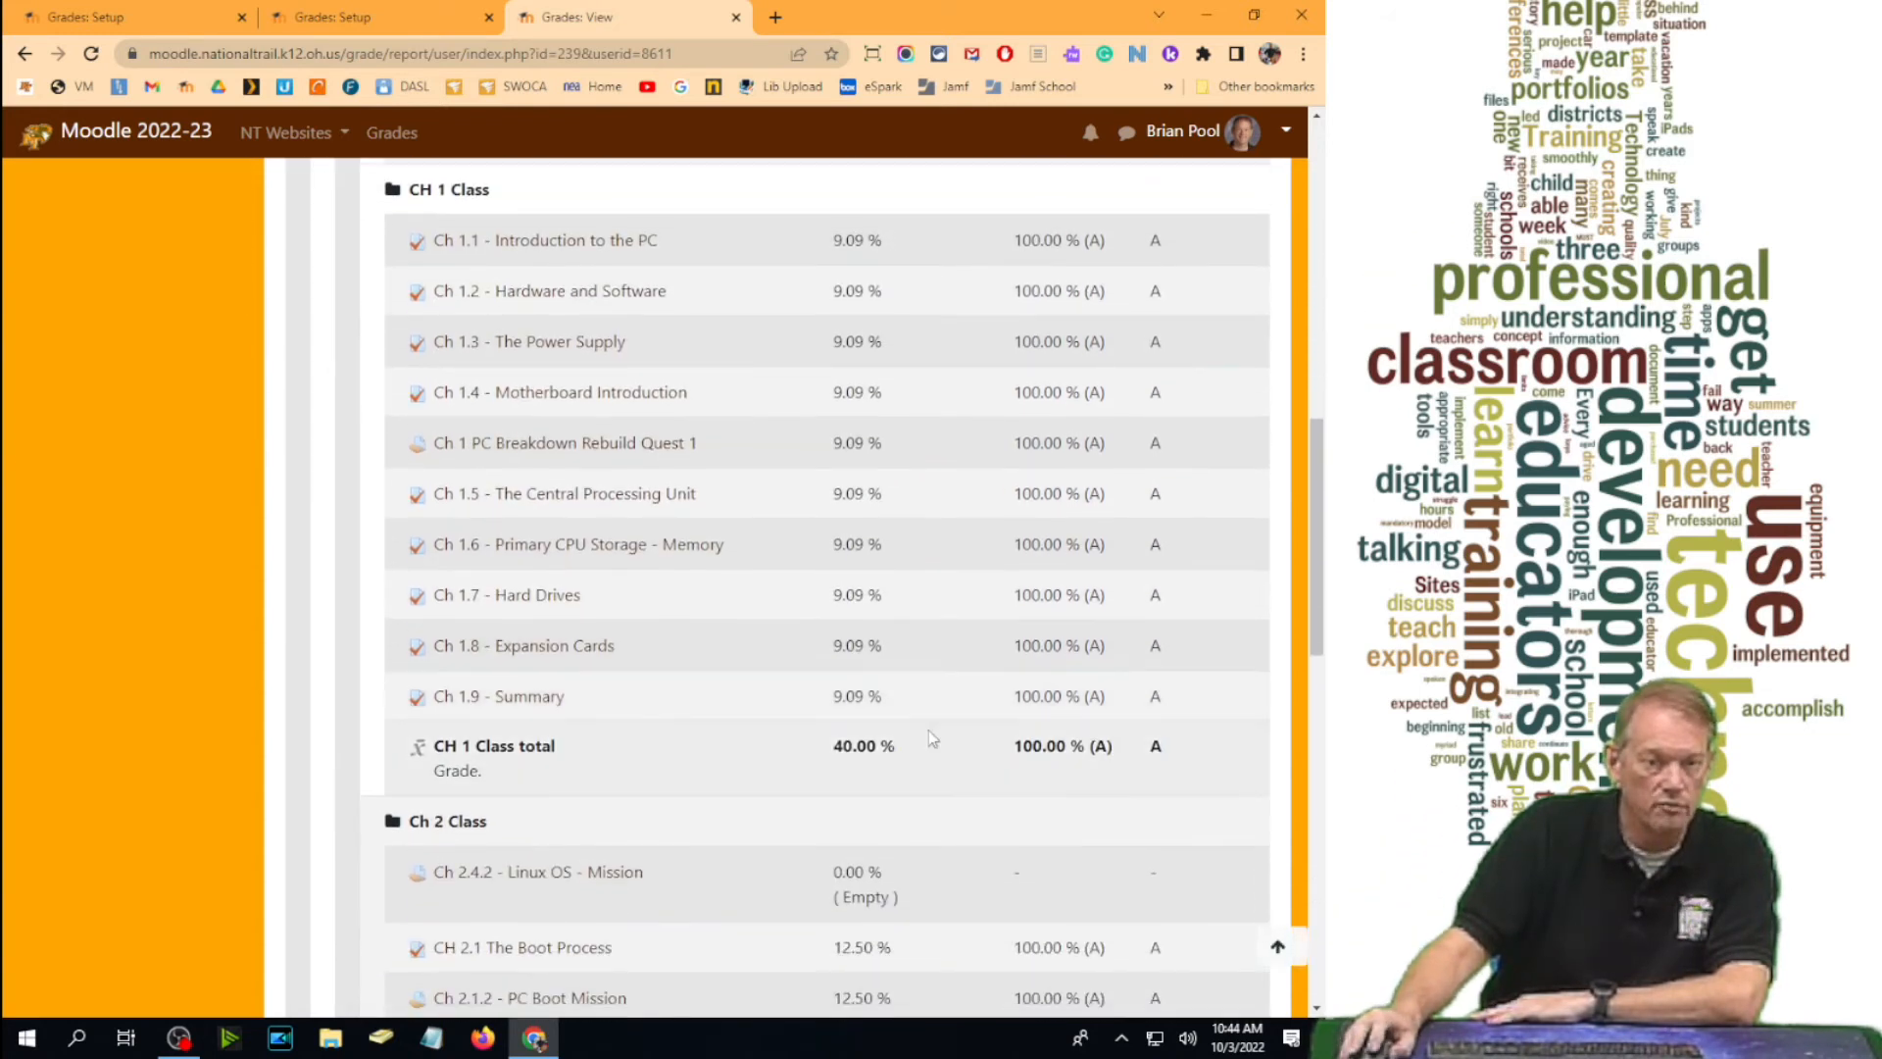
drag(830, 745, 899, 750)
scroll(939, 745, down, 5)
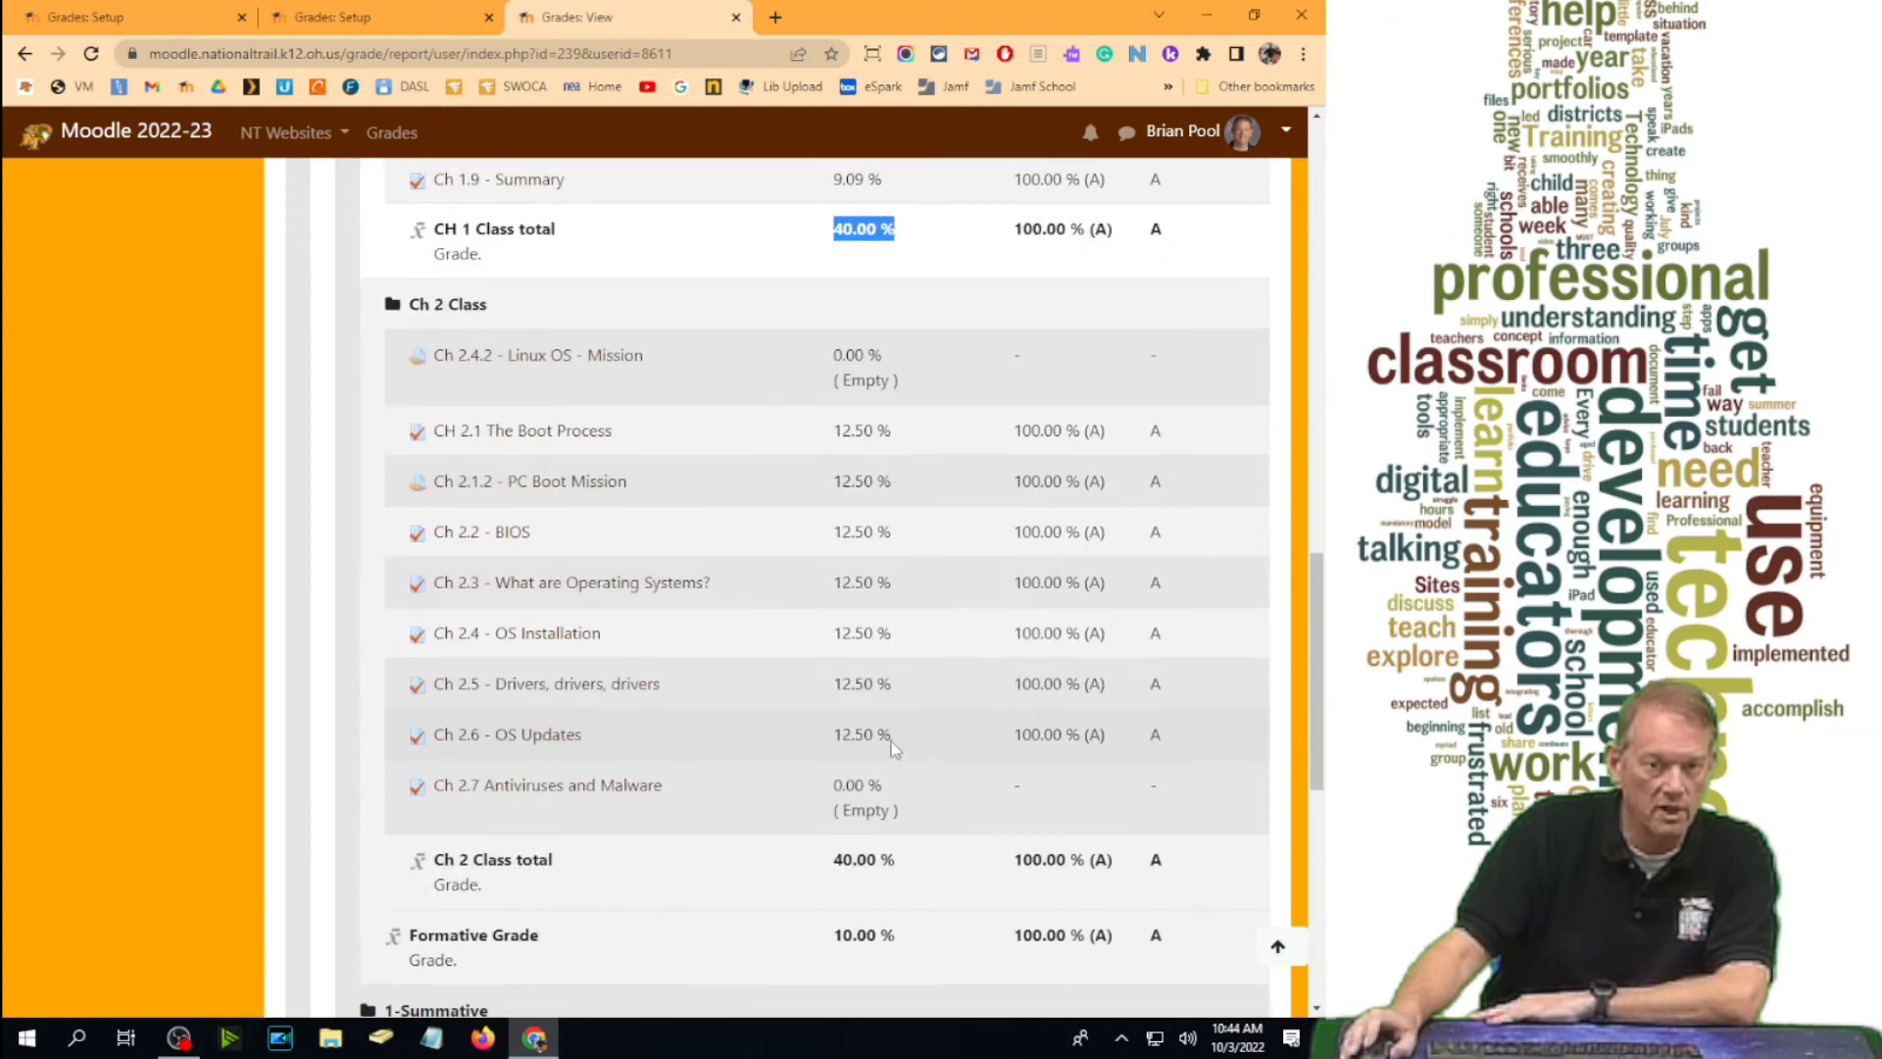
drag(818, 863, 906, 856)
scroll(941, 840, down, 2)
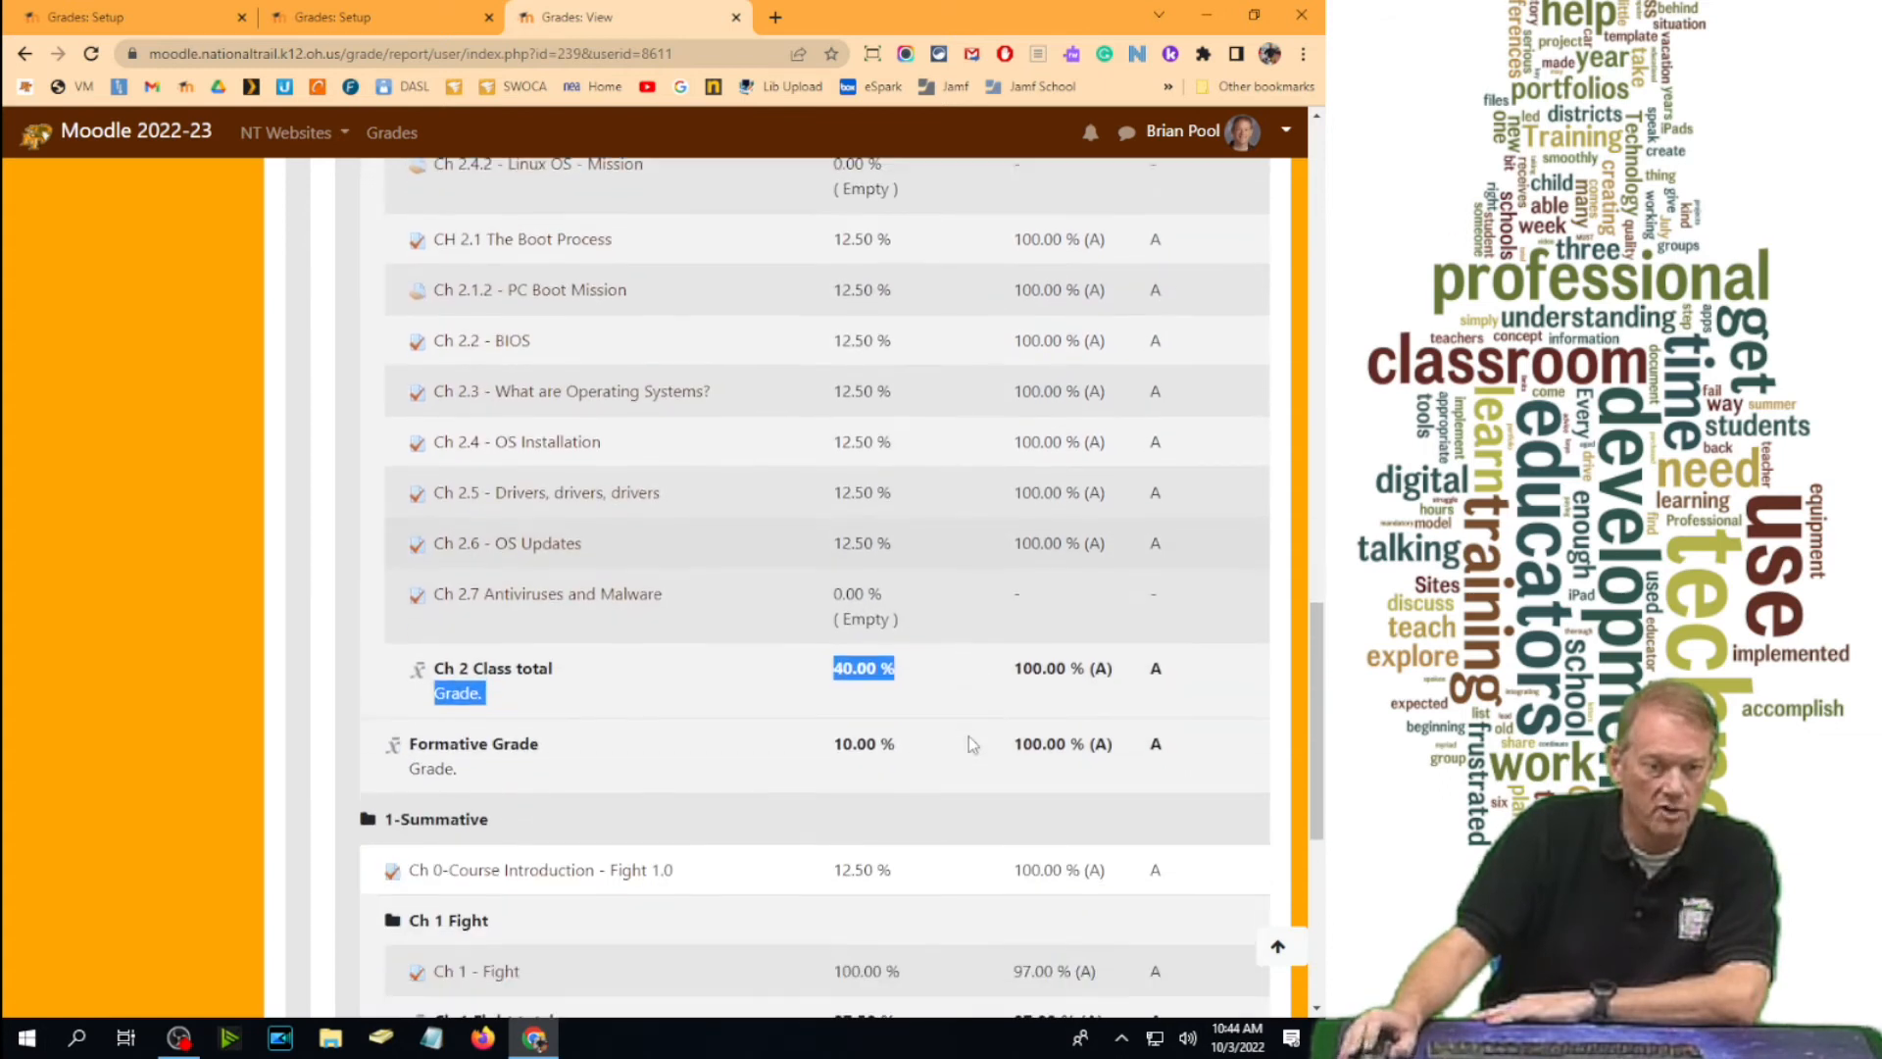
drag(831, 727, 944, 725)
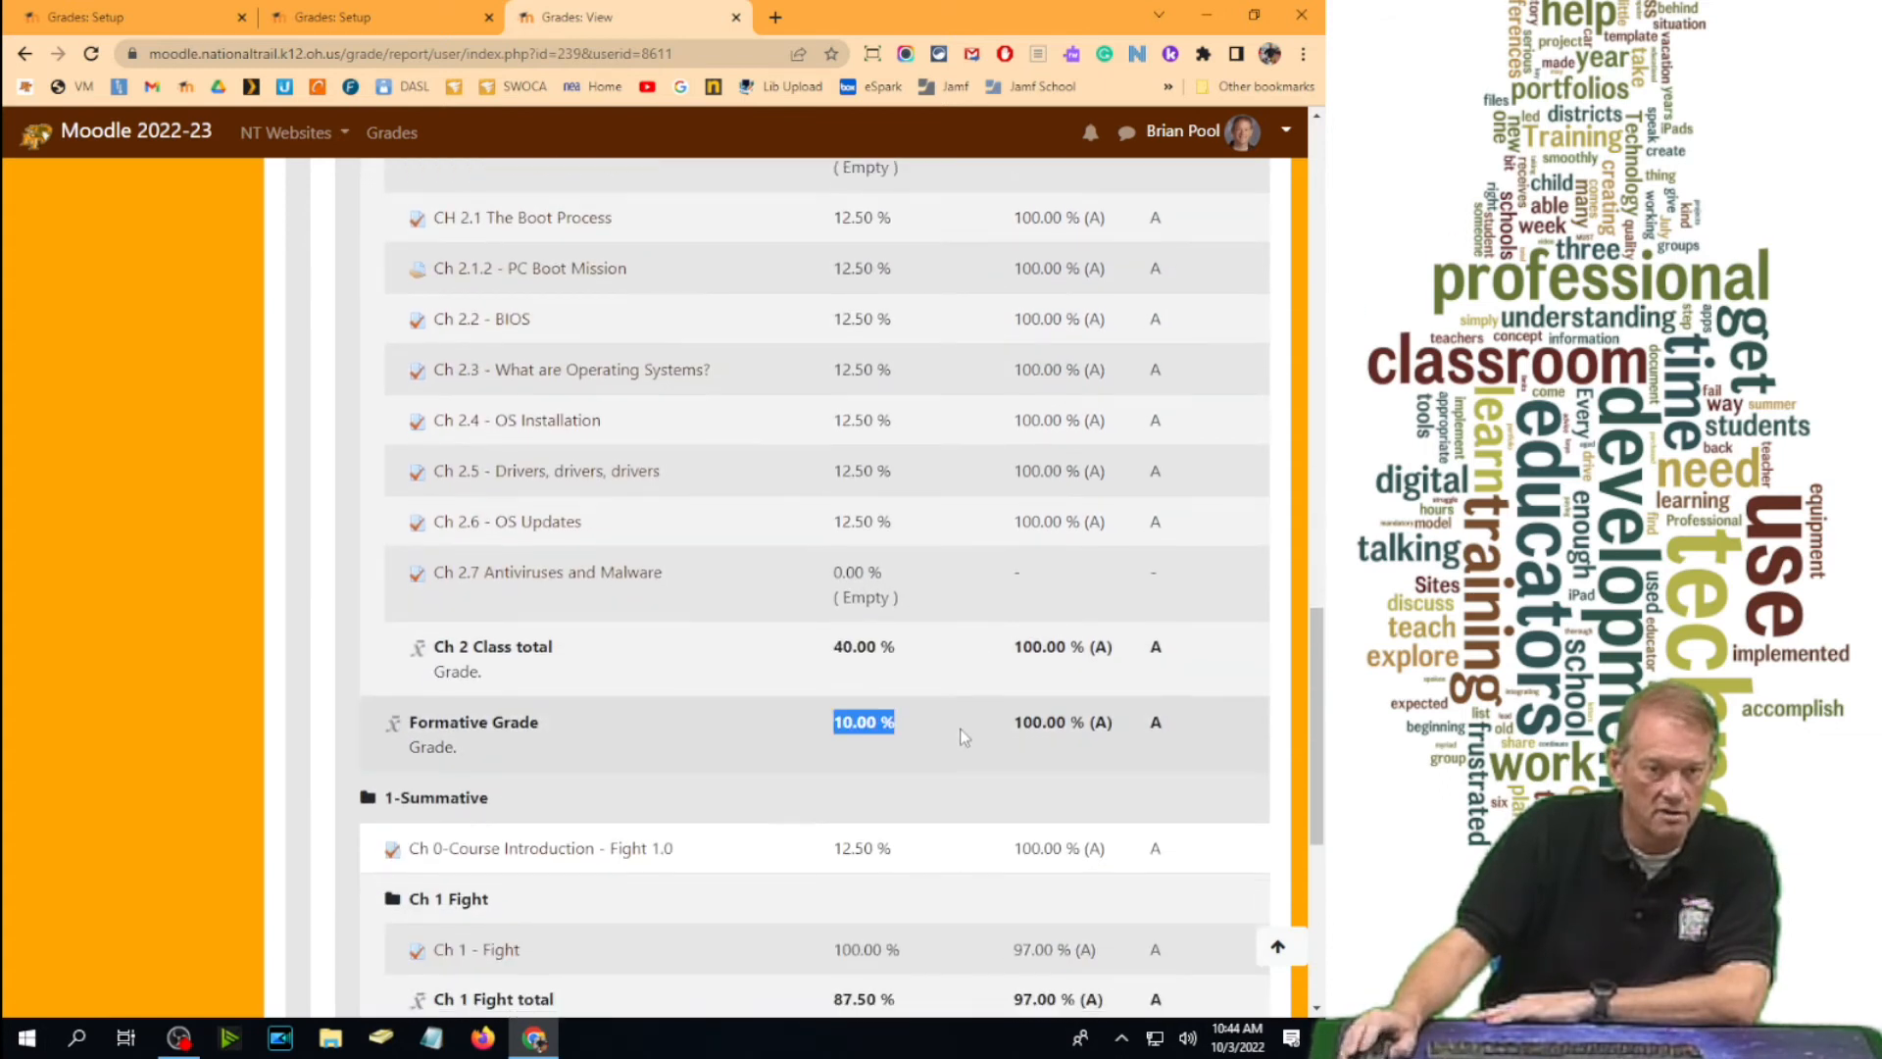
scroll(961, 728, down, 5)
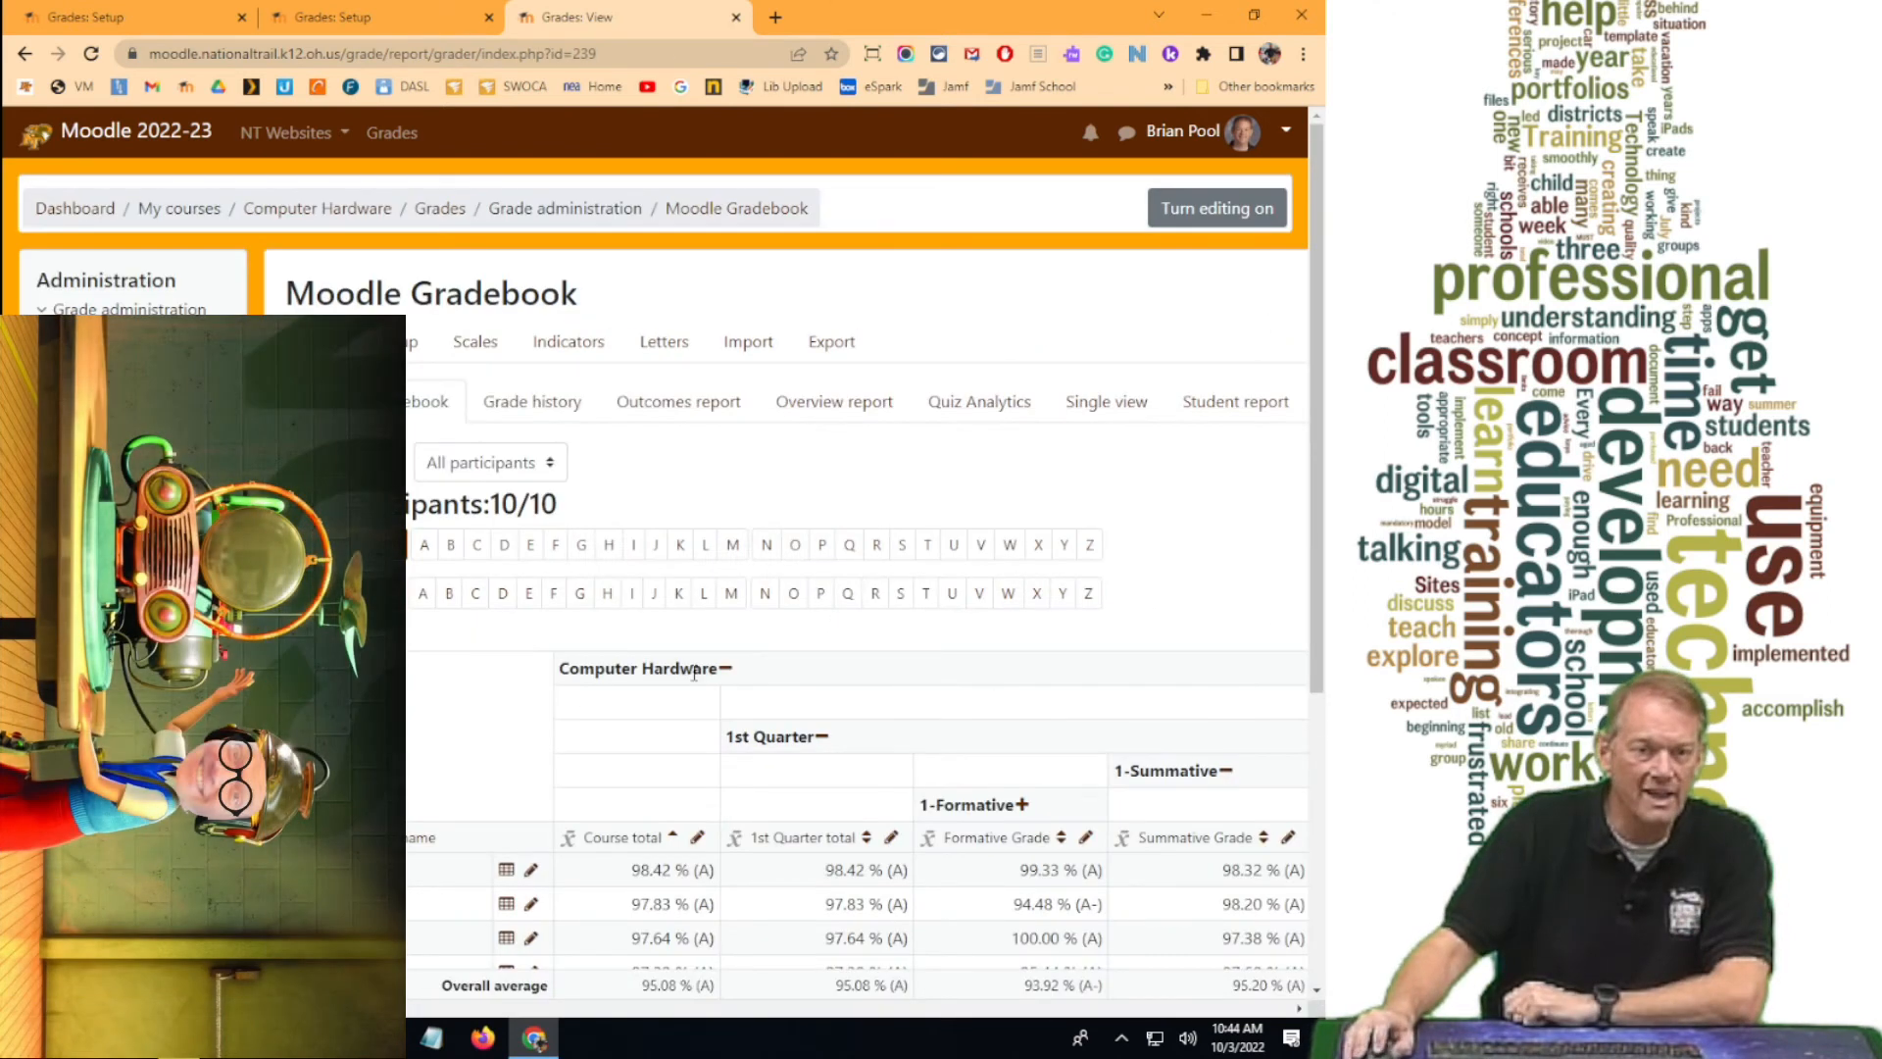
Examine the course, 1st Quarter, Formative and Summative totals for all participants in the Moodle Gradebook.
scroll(686, 678, down, 3)
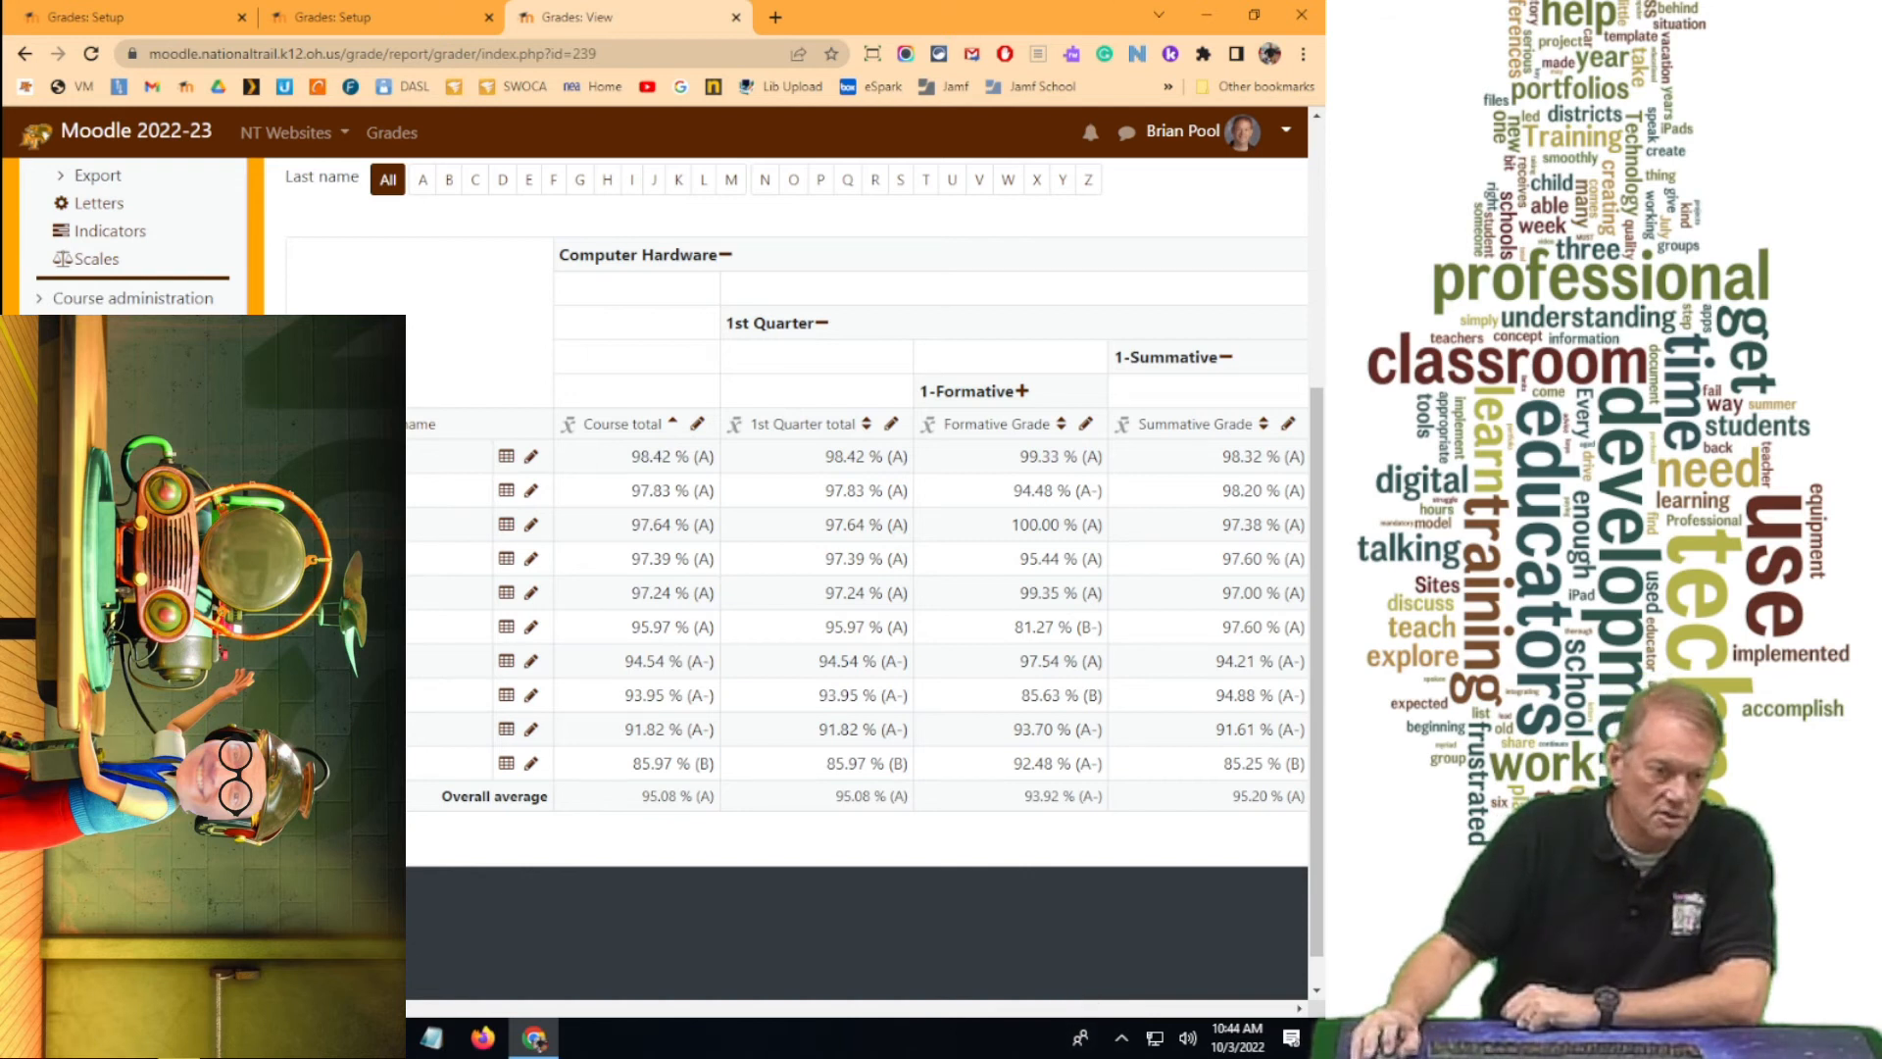
mouse_move(39, 1009)
mouse_down()
mouse_move(1315, 1019)
mouse_move(40, 1009)
mouse_up()
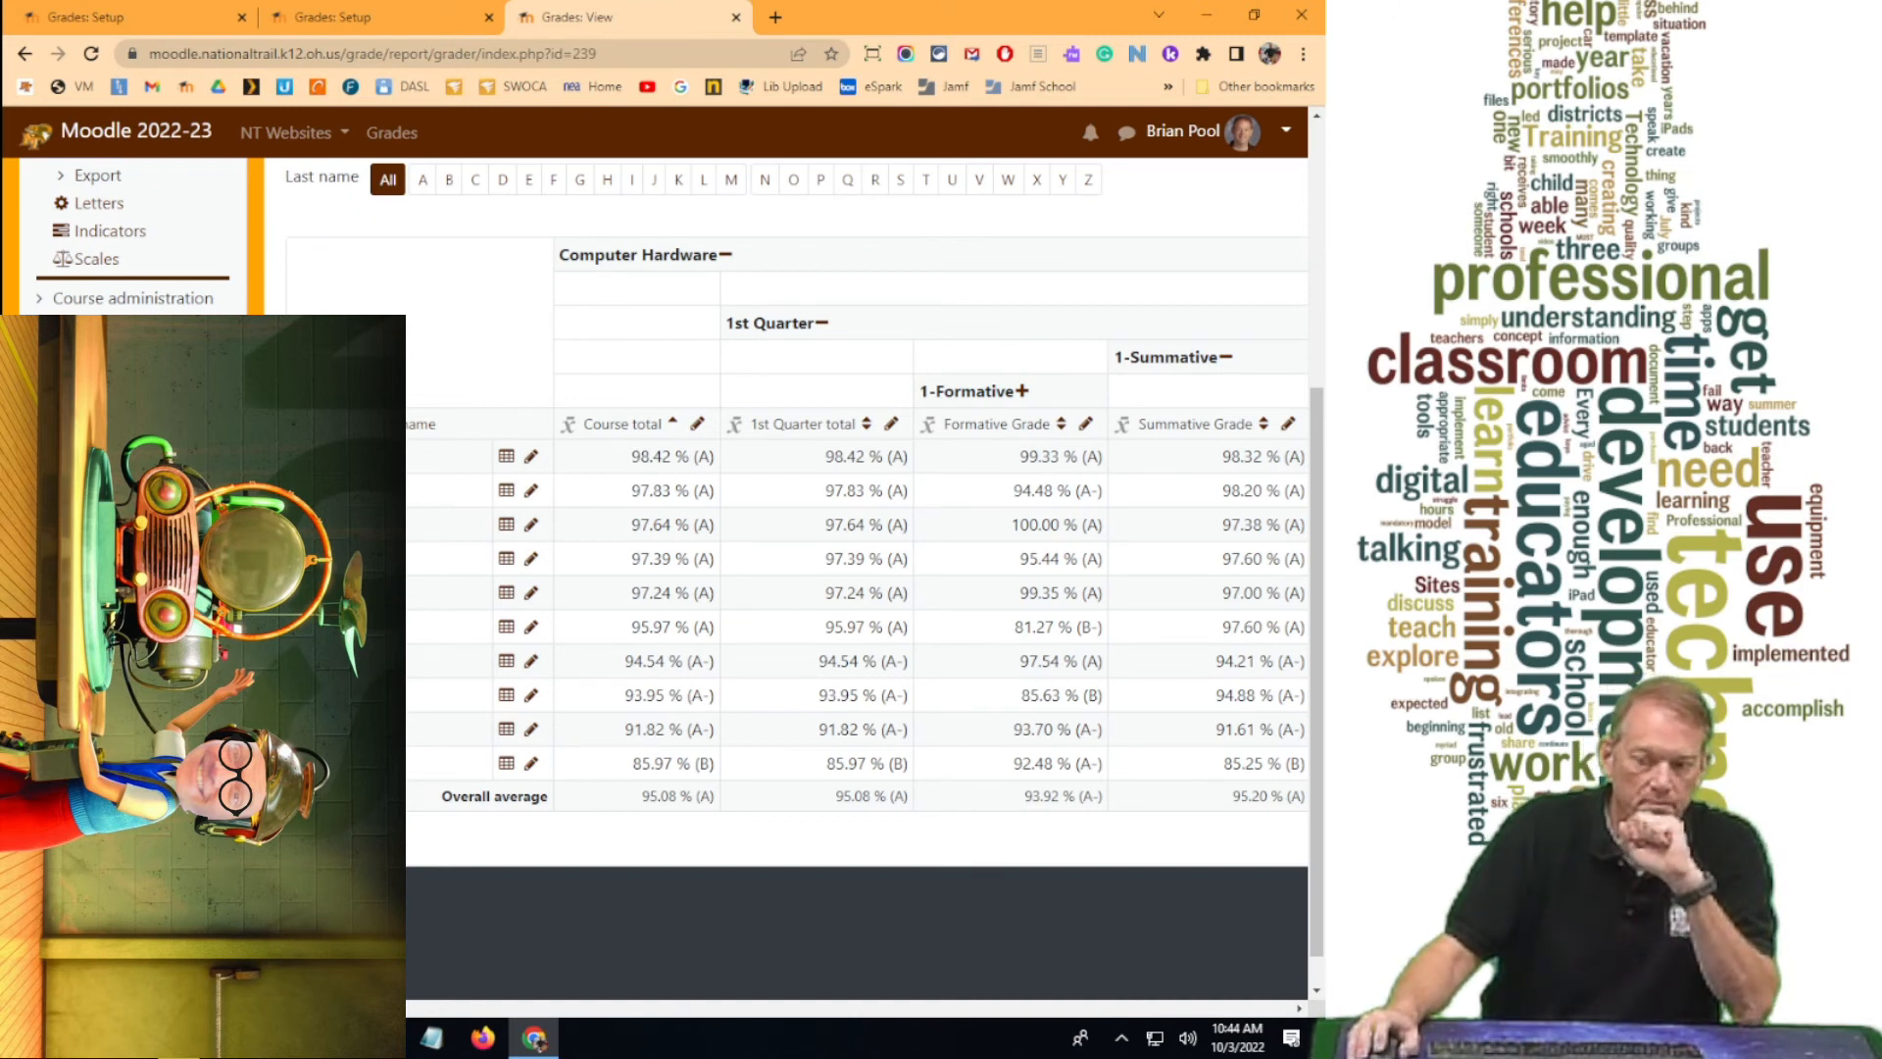
scroll(392, 245, up, 3)
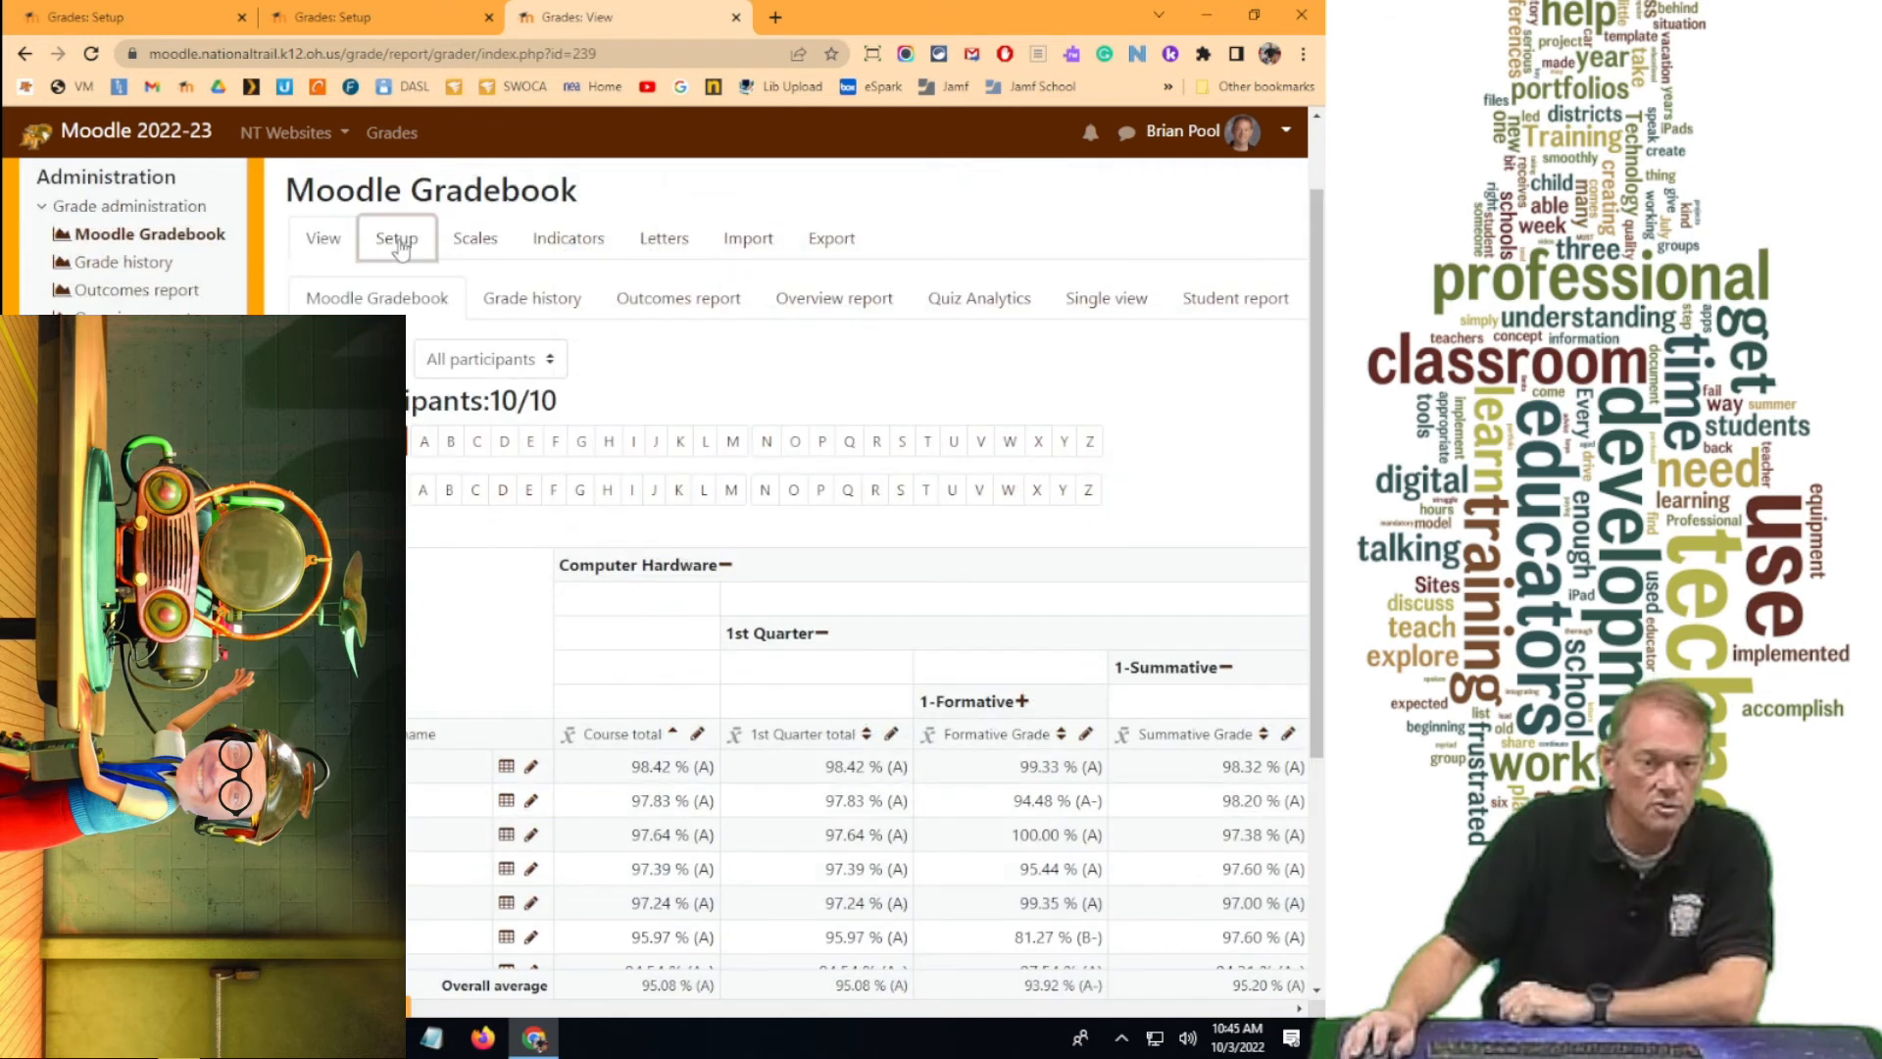
Set the aggregation position to First in the Moodle Gradebook preferences and save the changes.
click(391, 240)
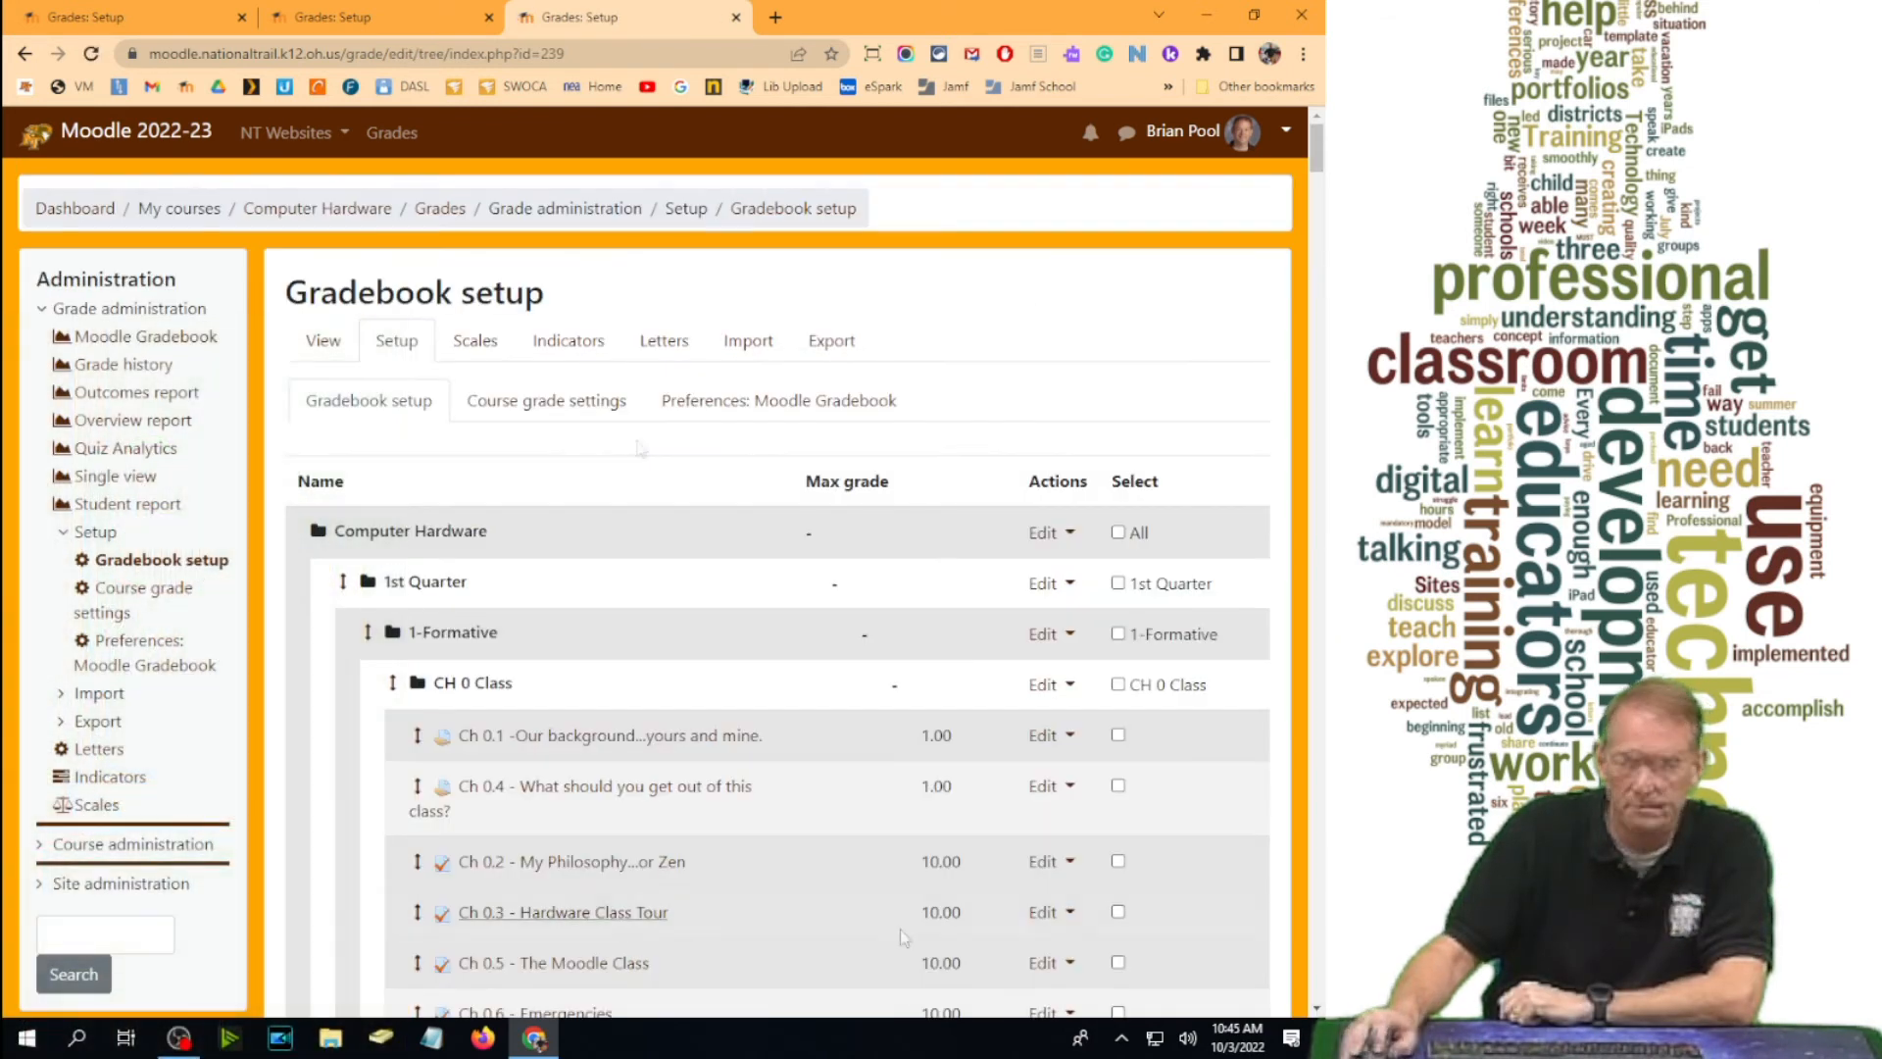
click(761, 417)
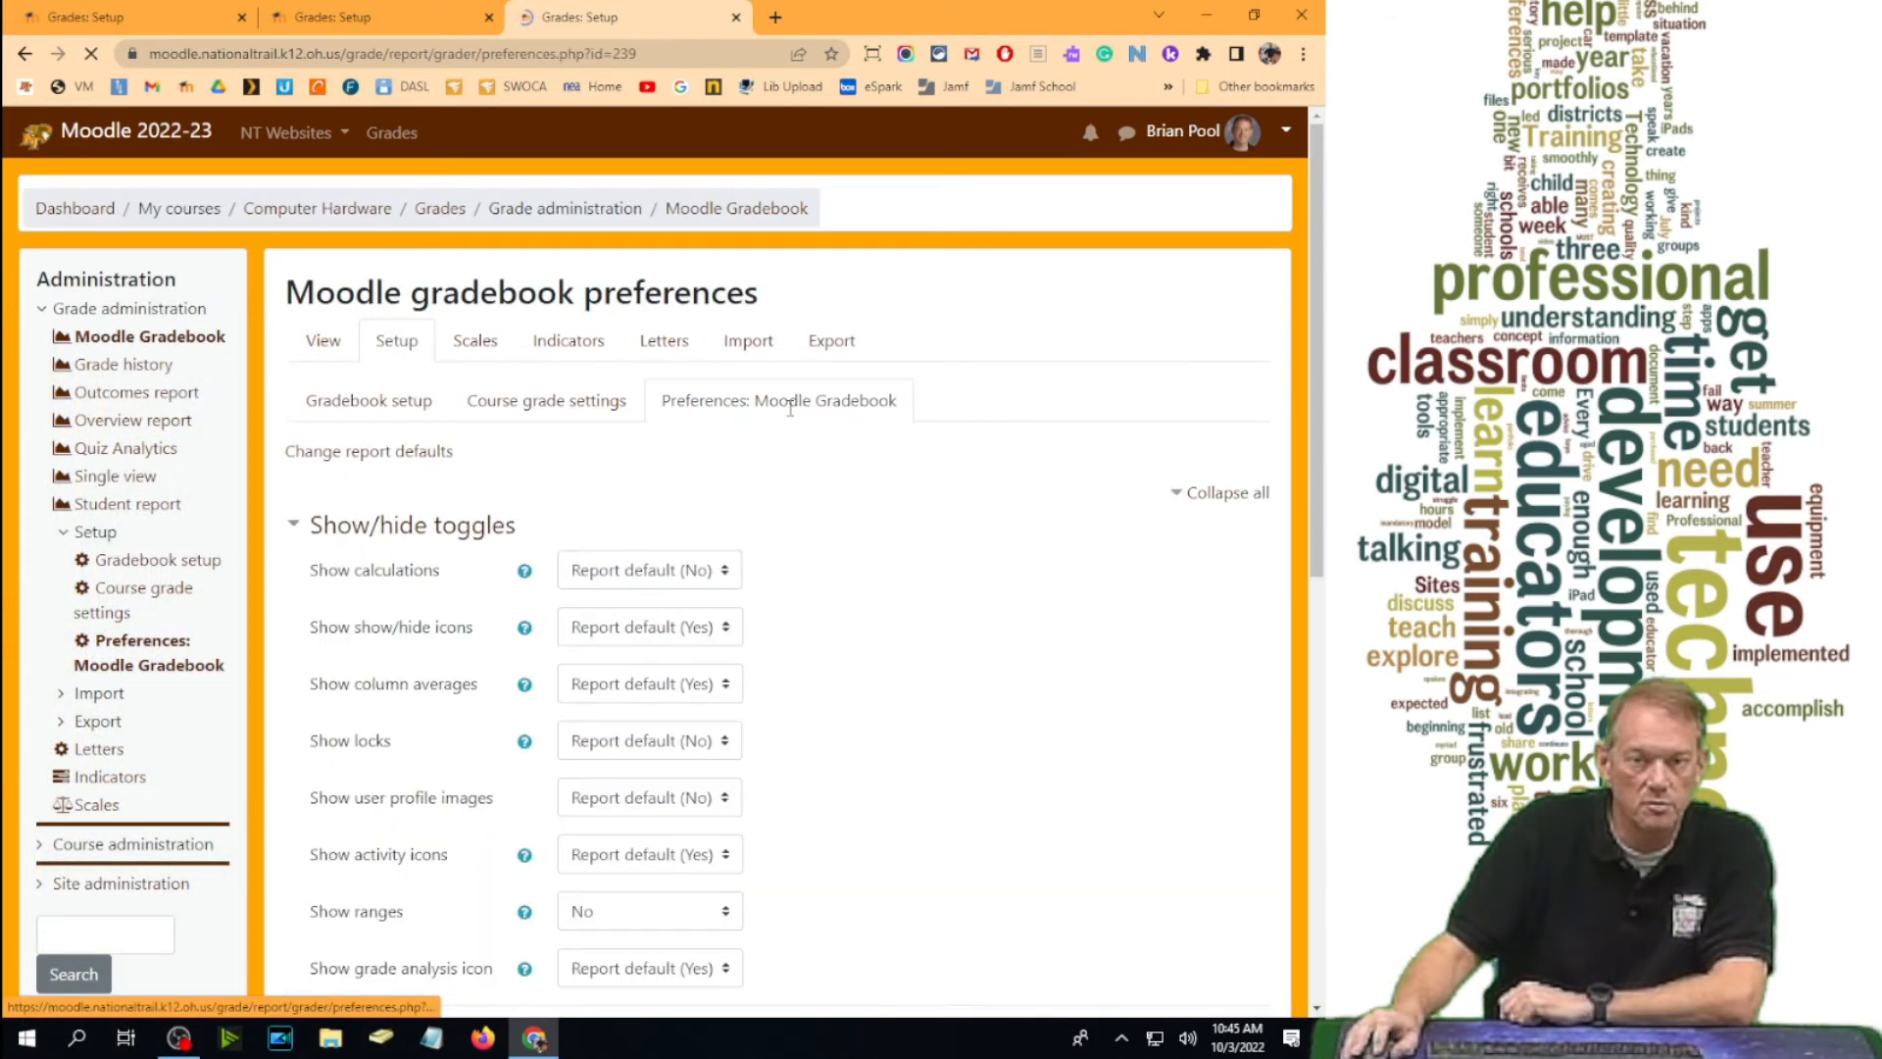
drag(1324, 360, 1330, 839)
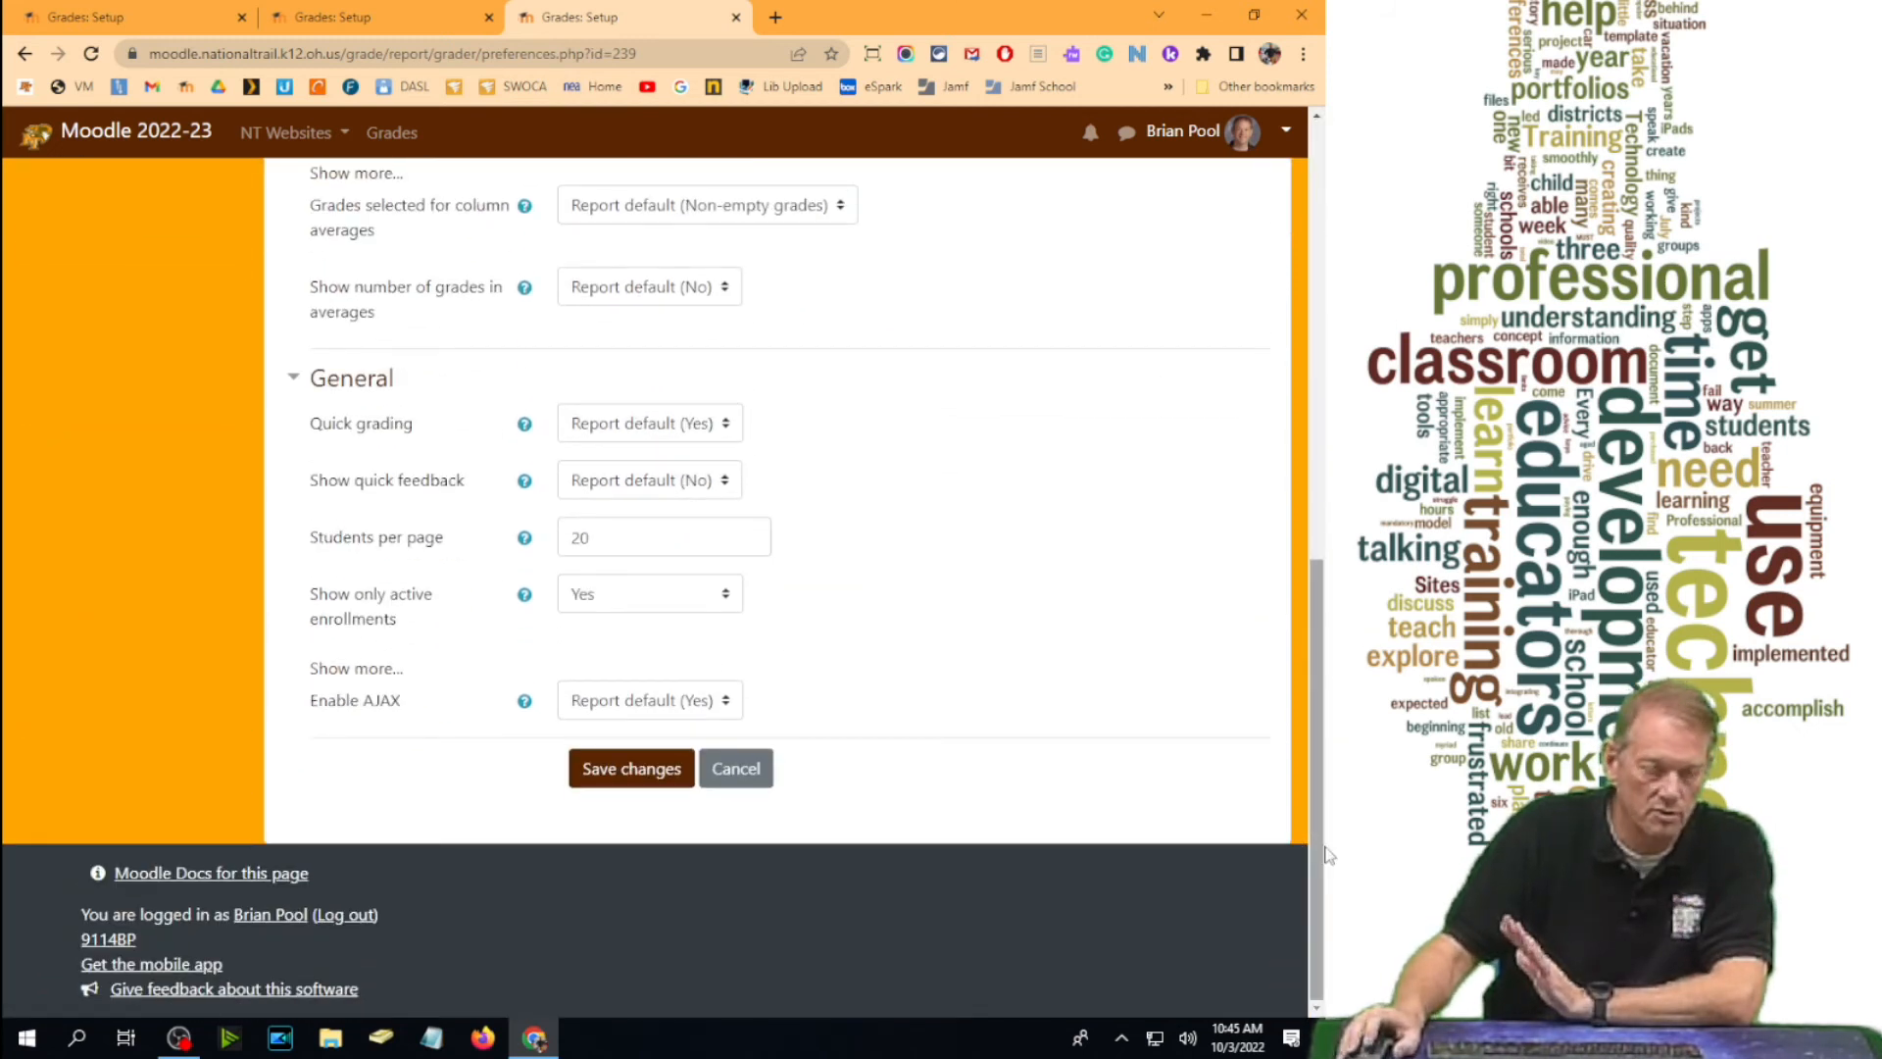
click(343, 672)
click(589, 706)
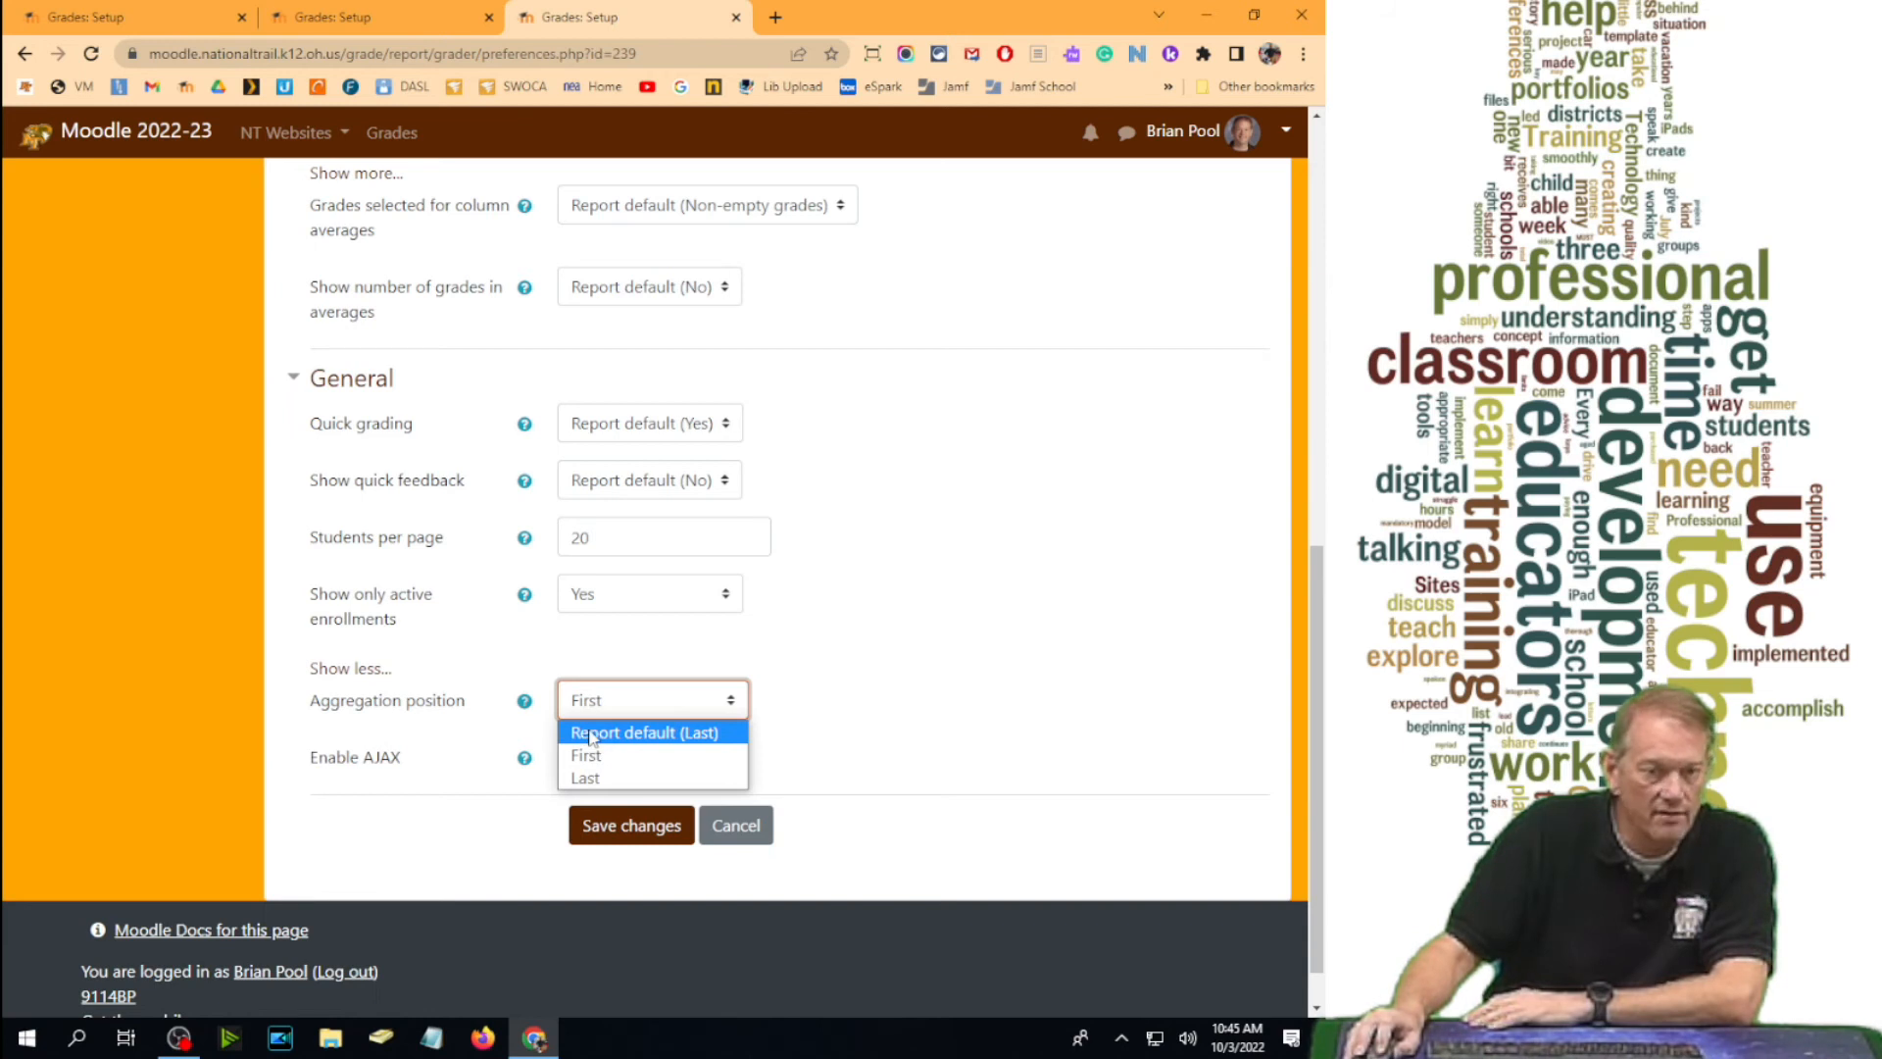
click(591, 733)
click(647, 699)
click(595, 756)
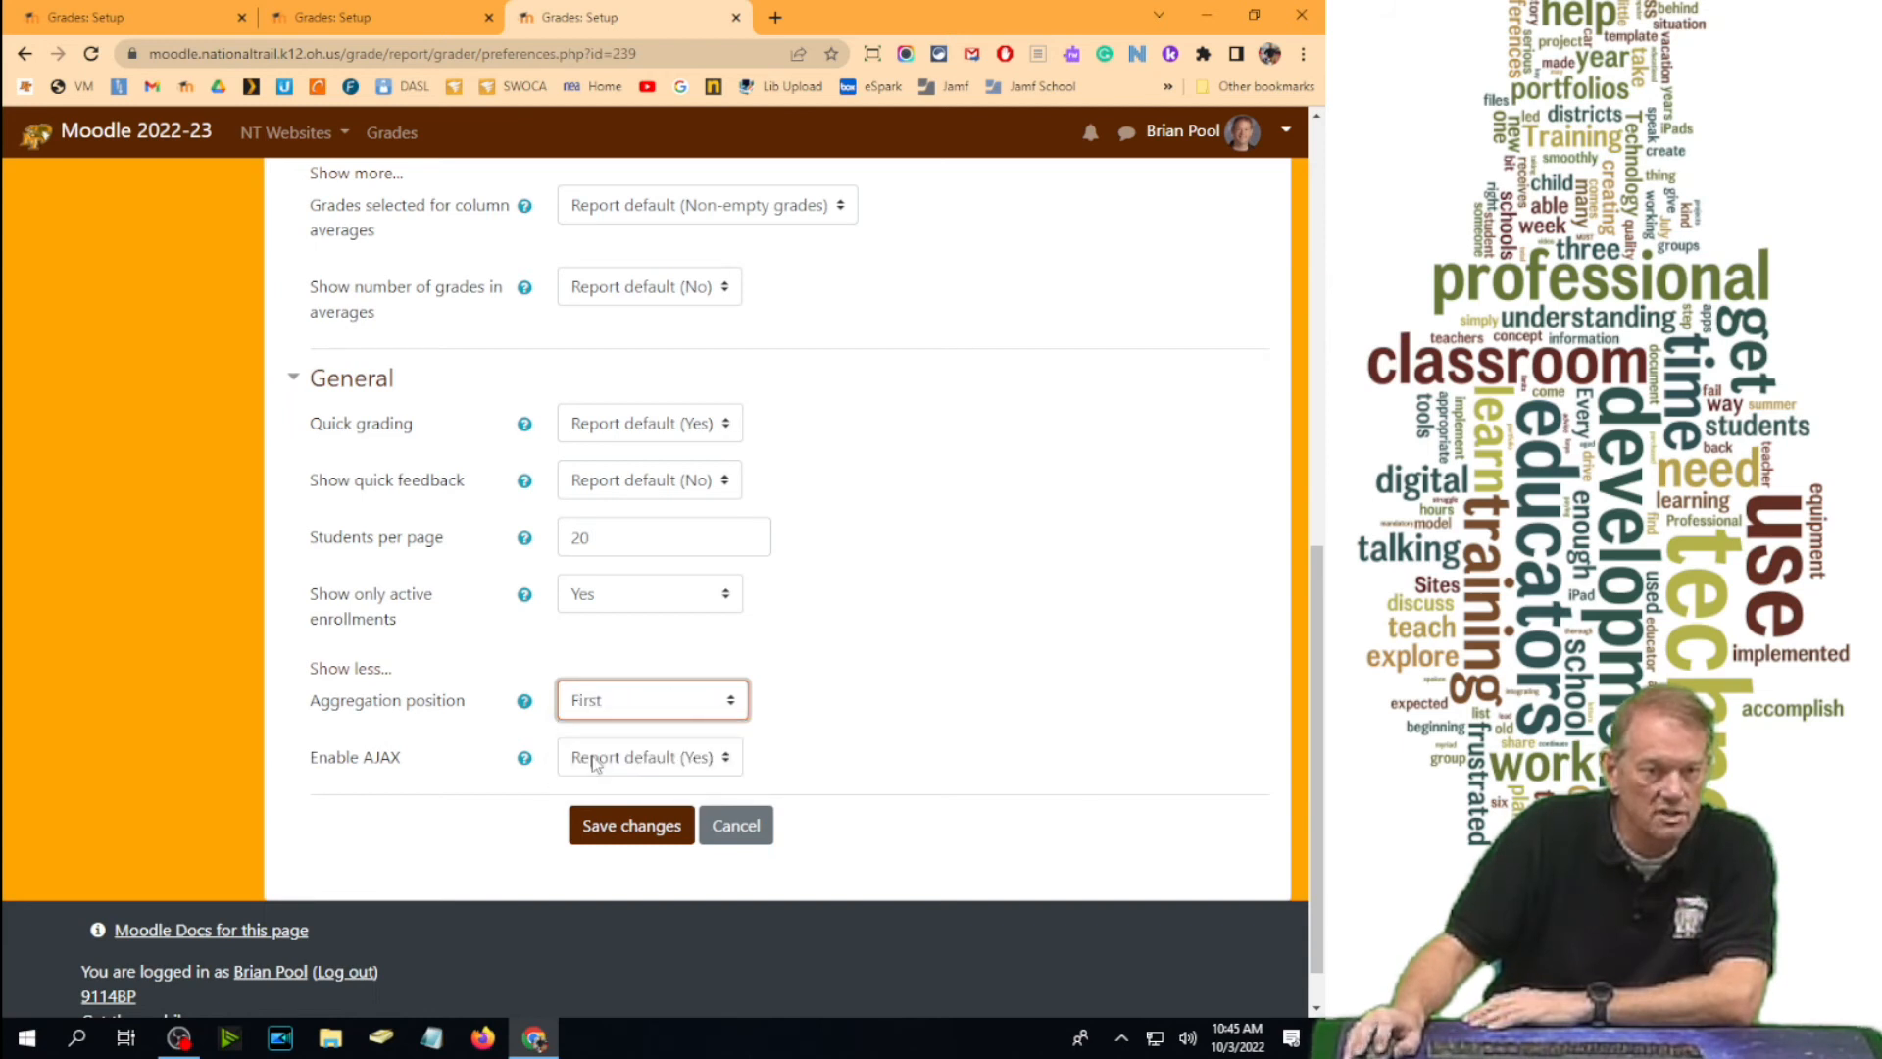
click(635, 826)
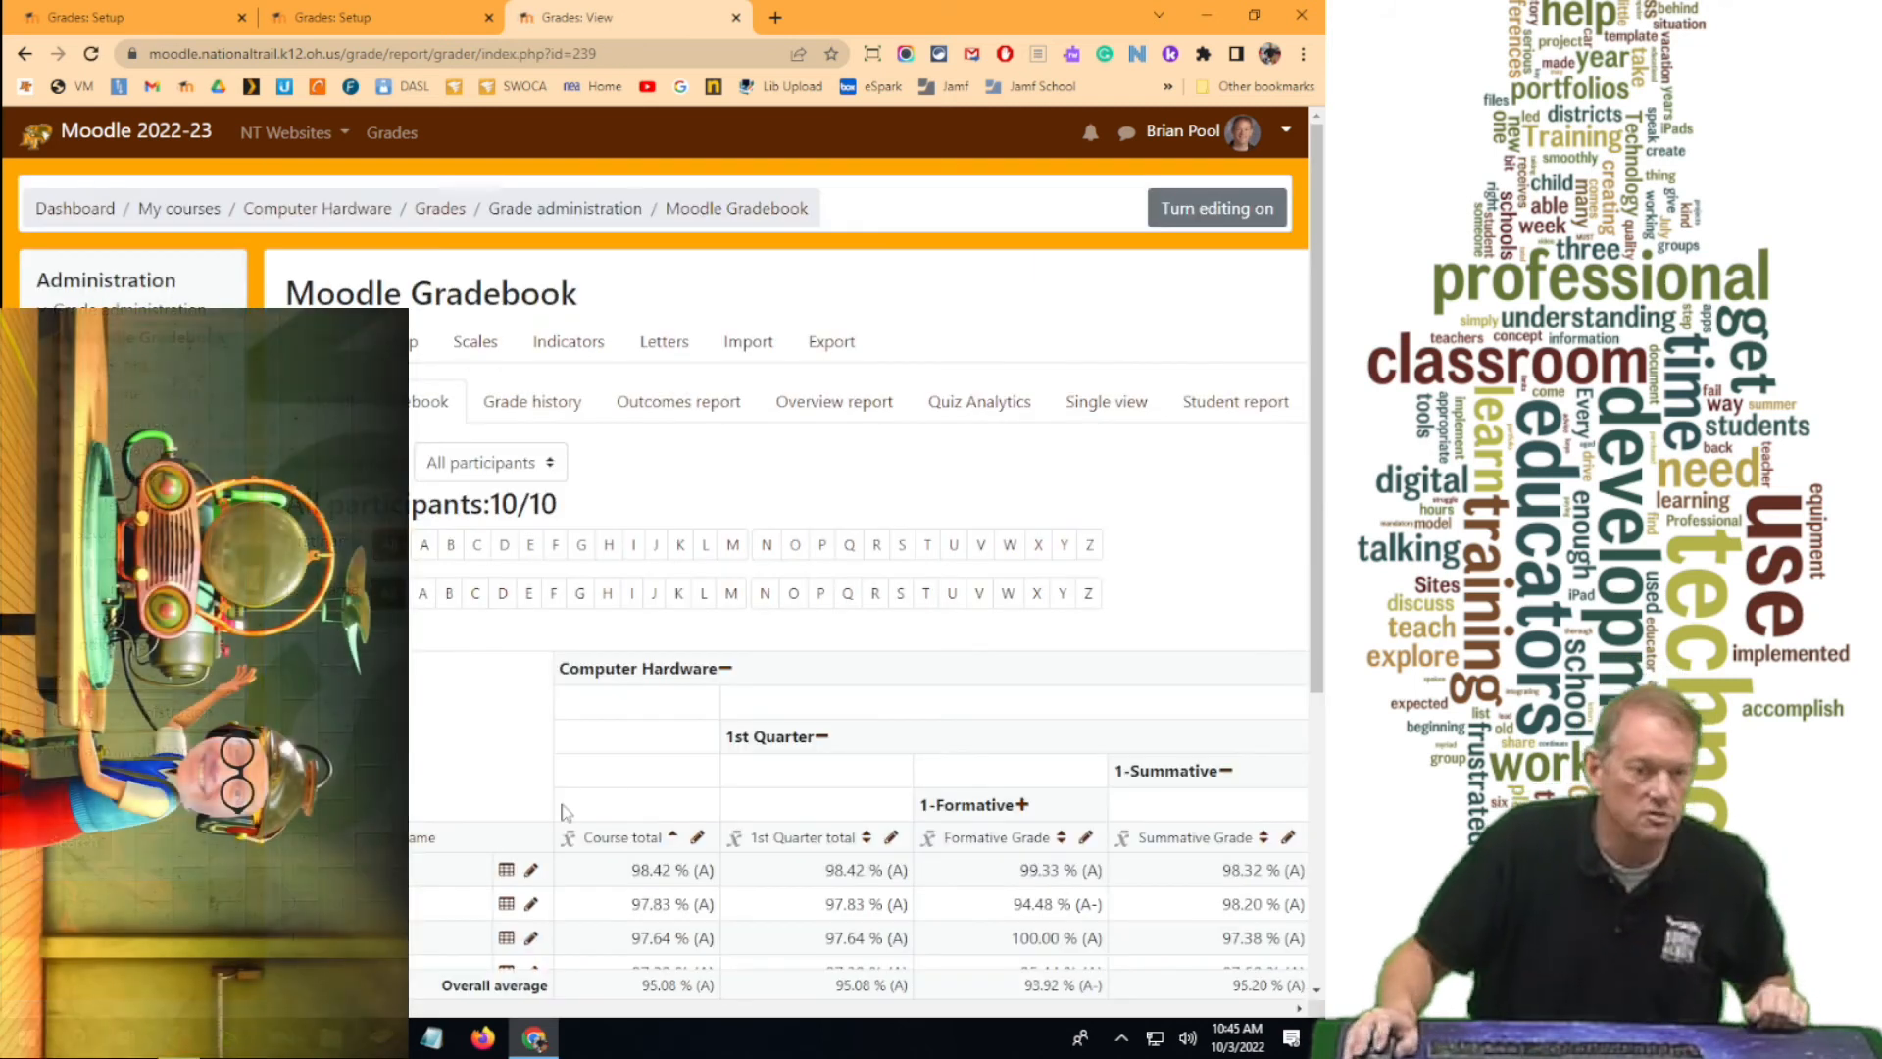
Collapse the Hidden and Zeroed category in the Moodle Gradebook view.
scroll(952, 637, down, 5)
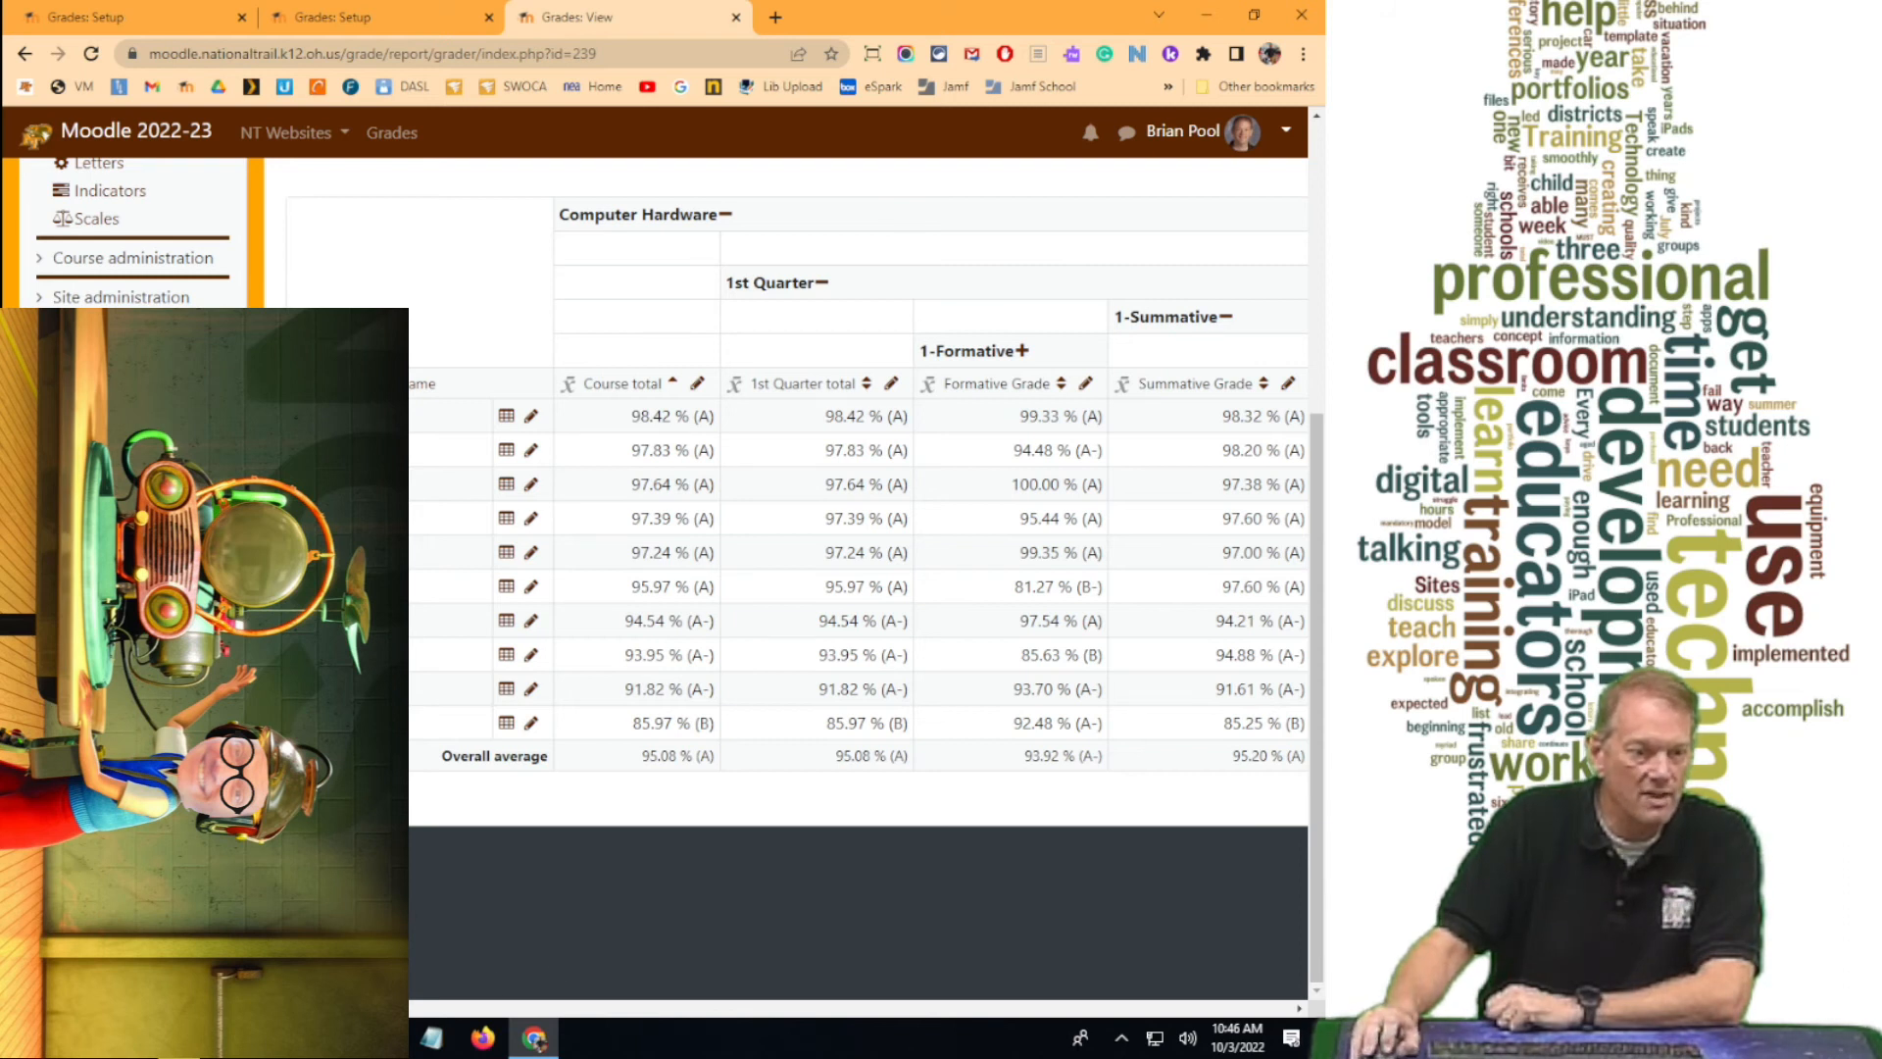
scroll(859, 549, right, 15)
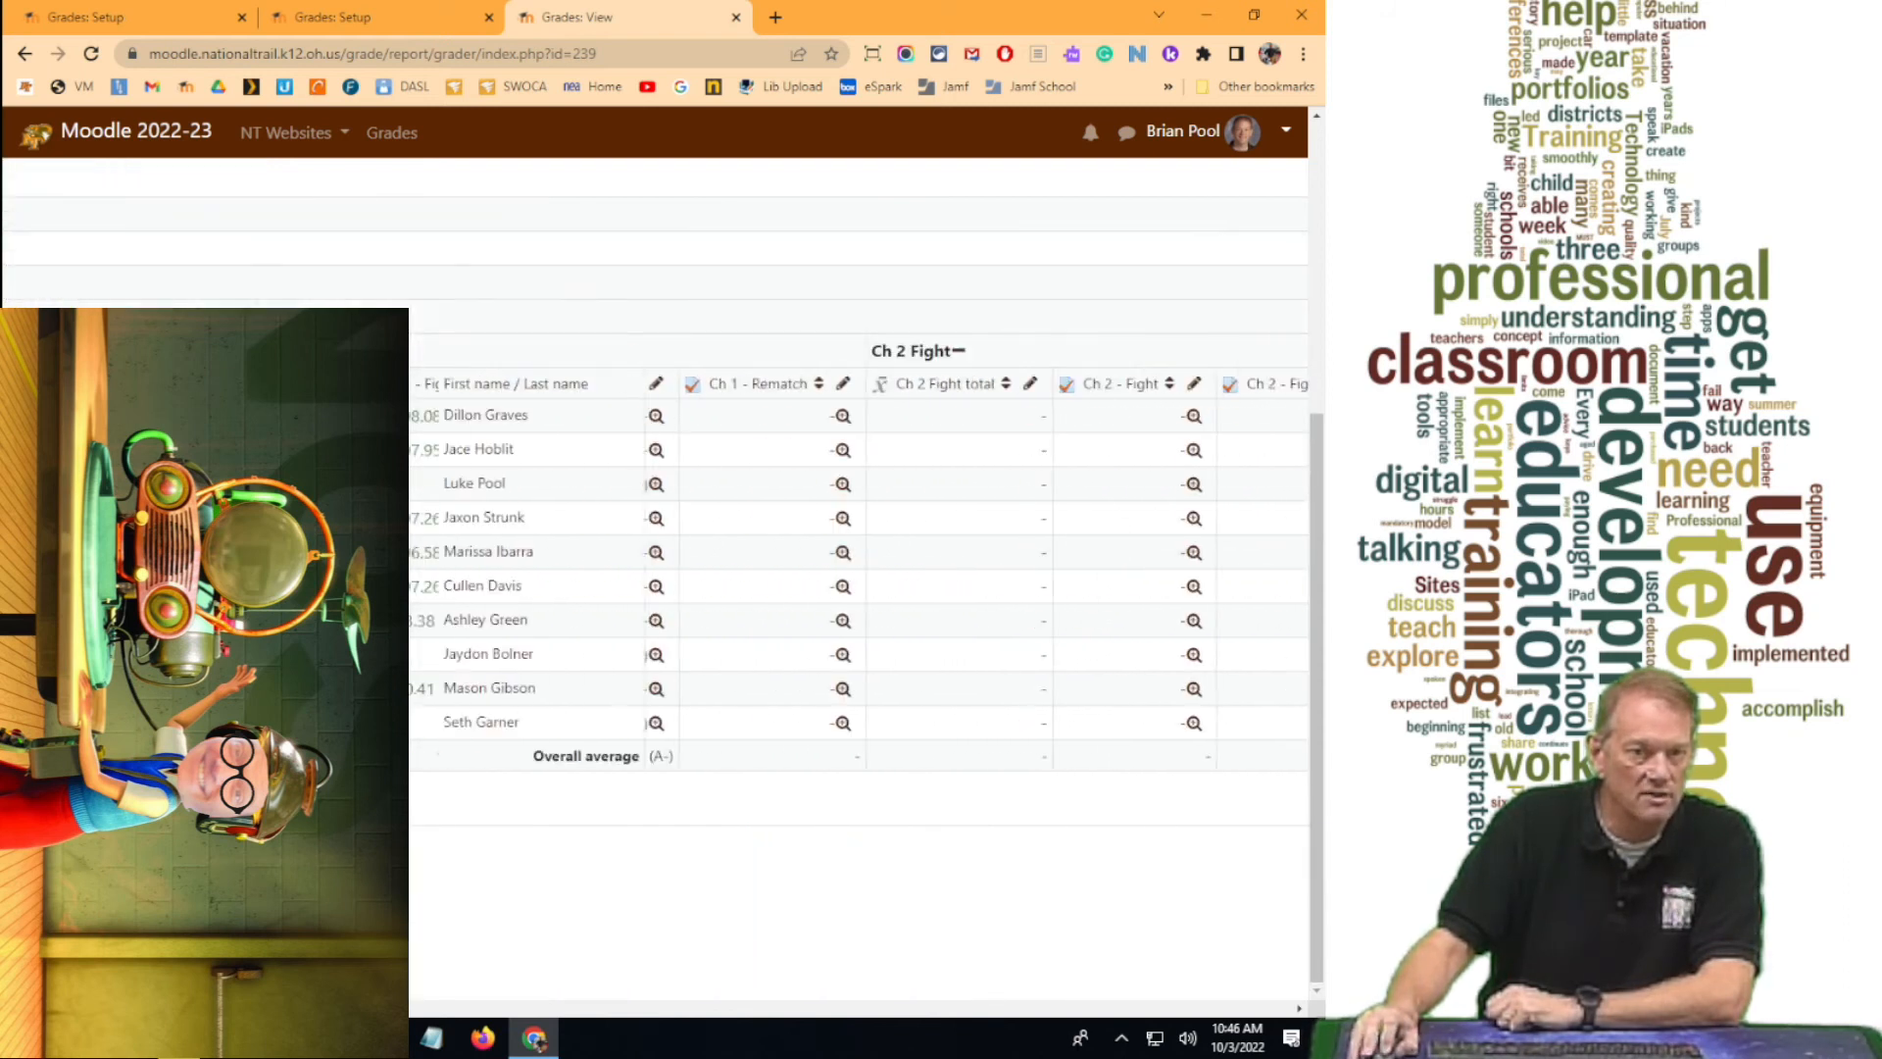
scroll(859, 549, left, 10)
scroll(859, 549, left, 8)
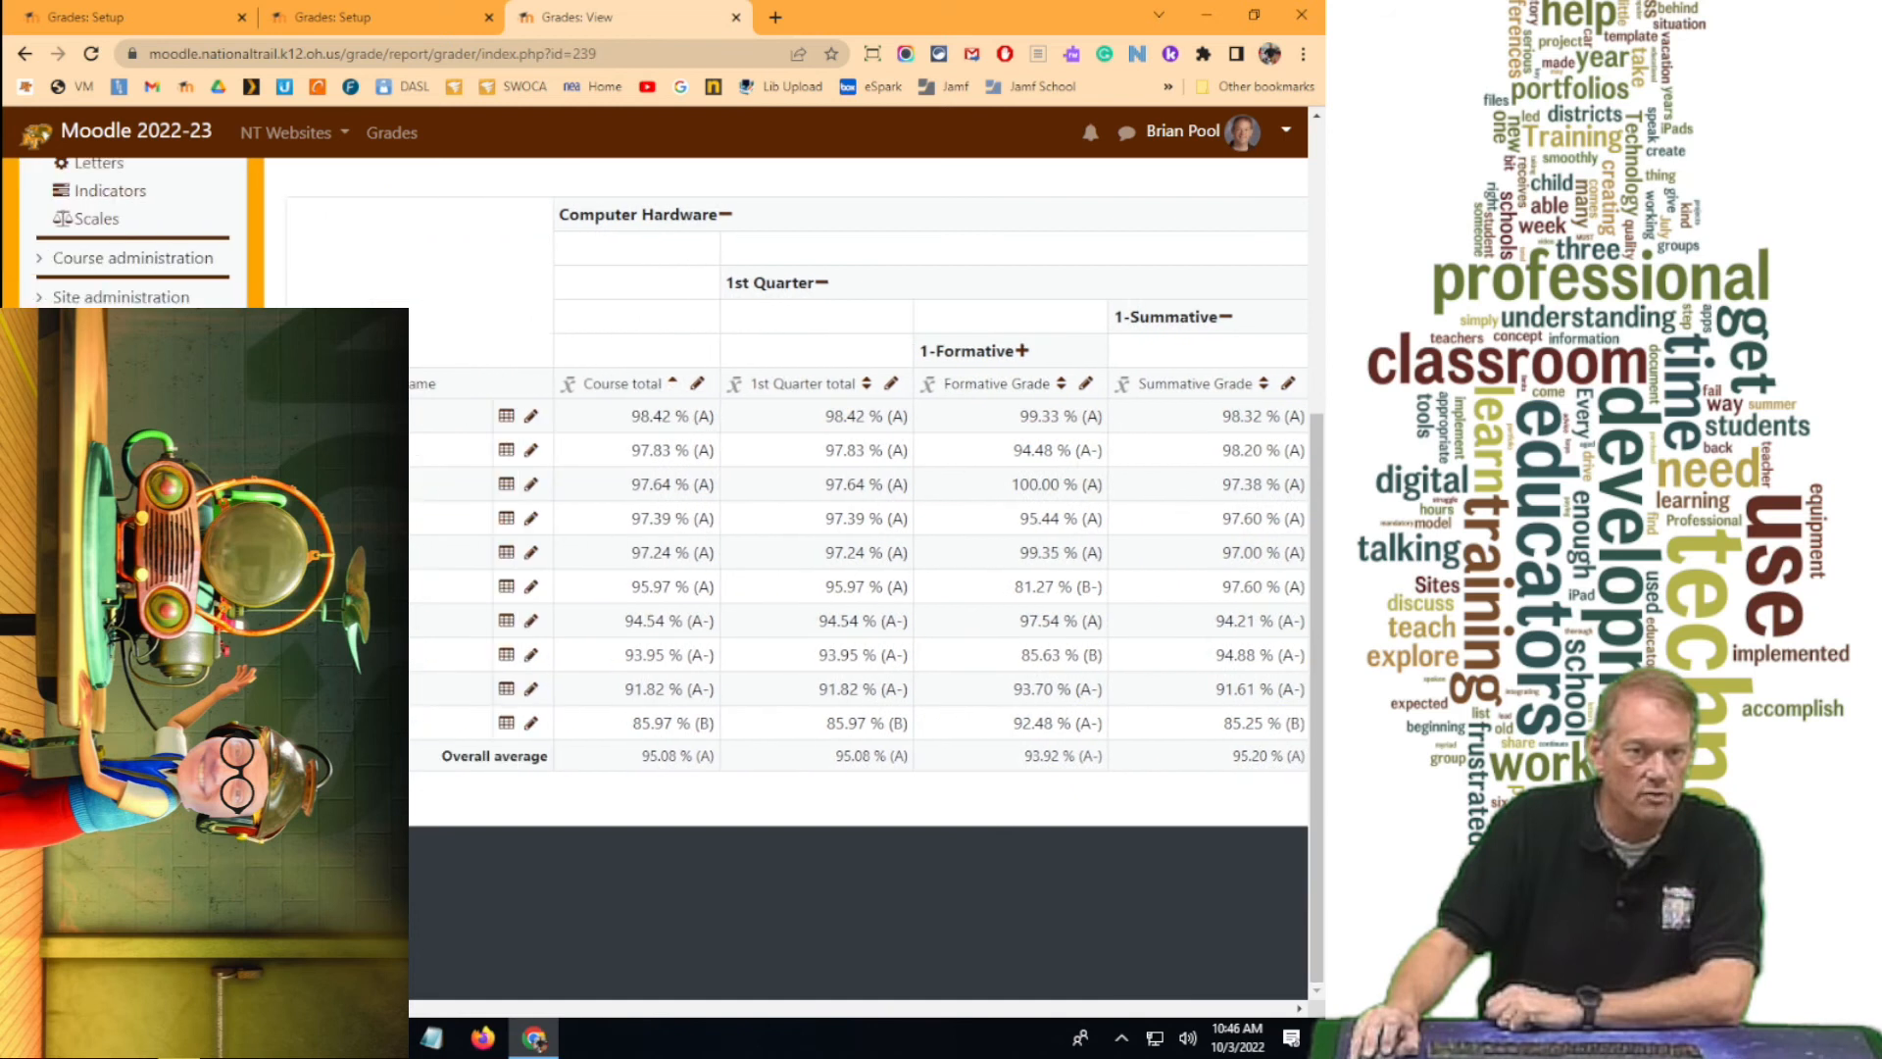
scroll(1005, 325, right, 15)
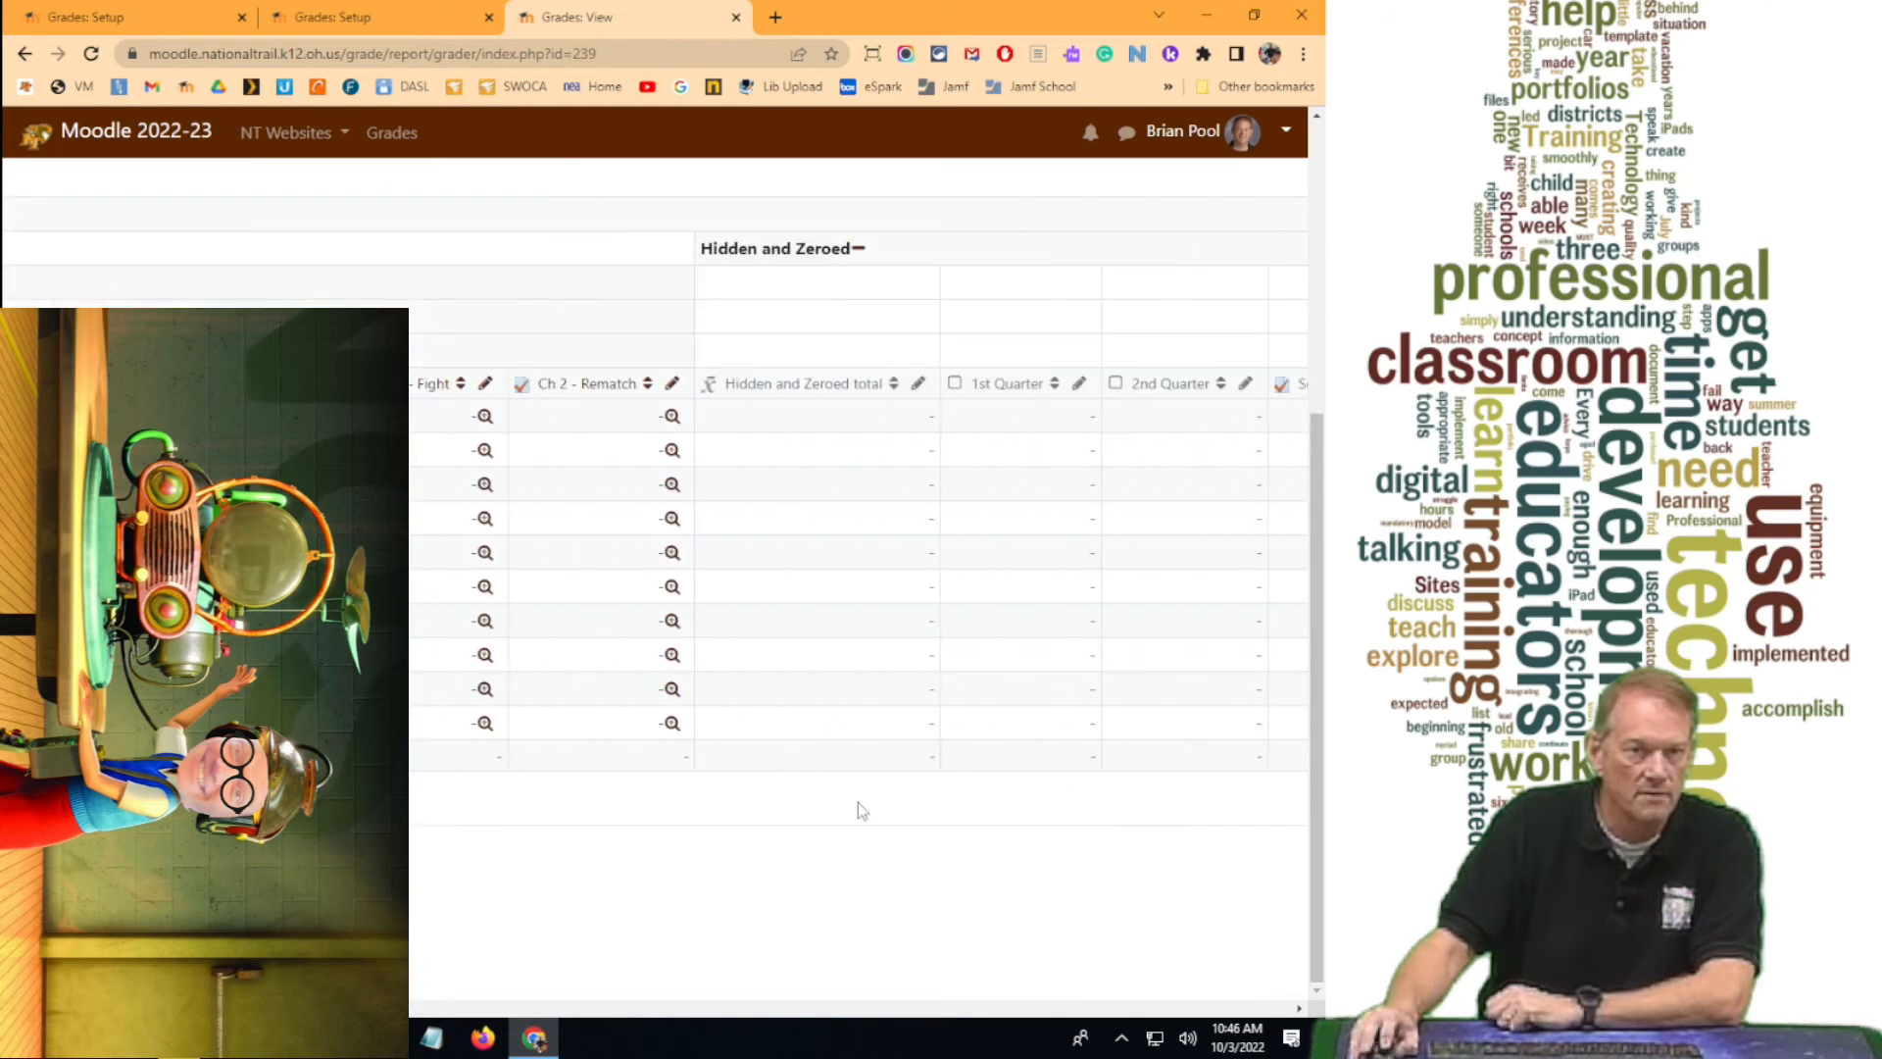
click(859, 248)
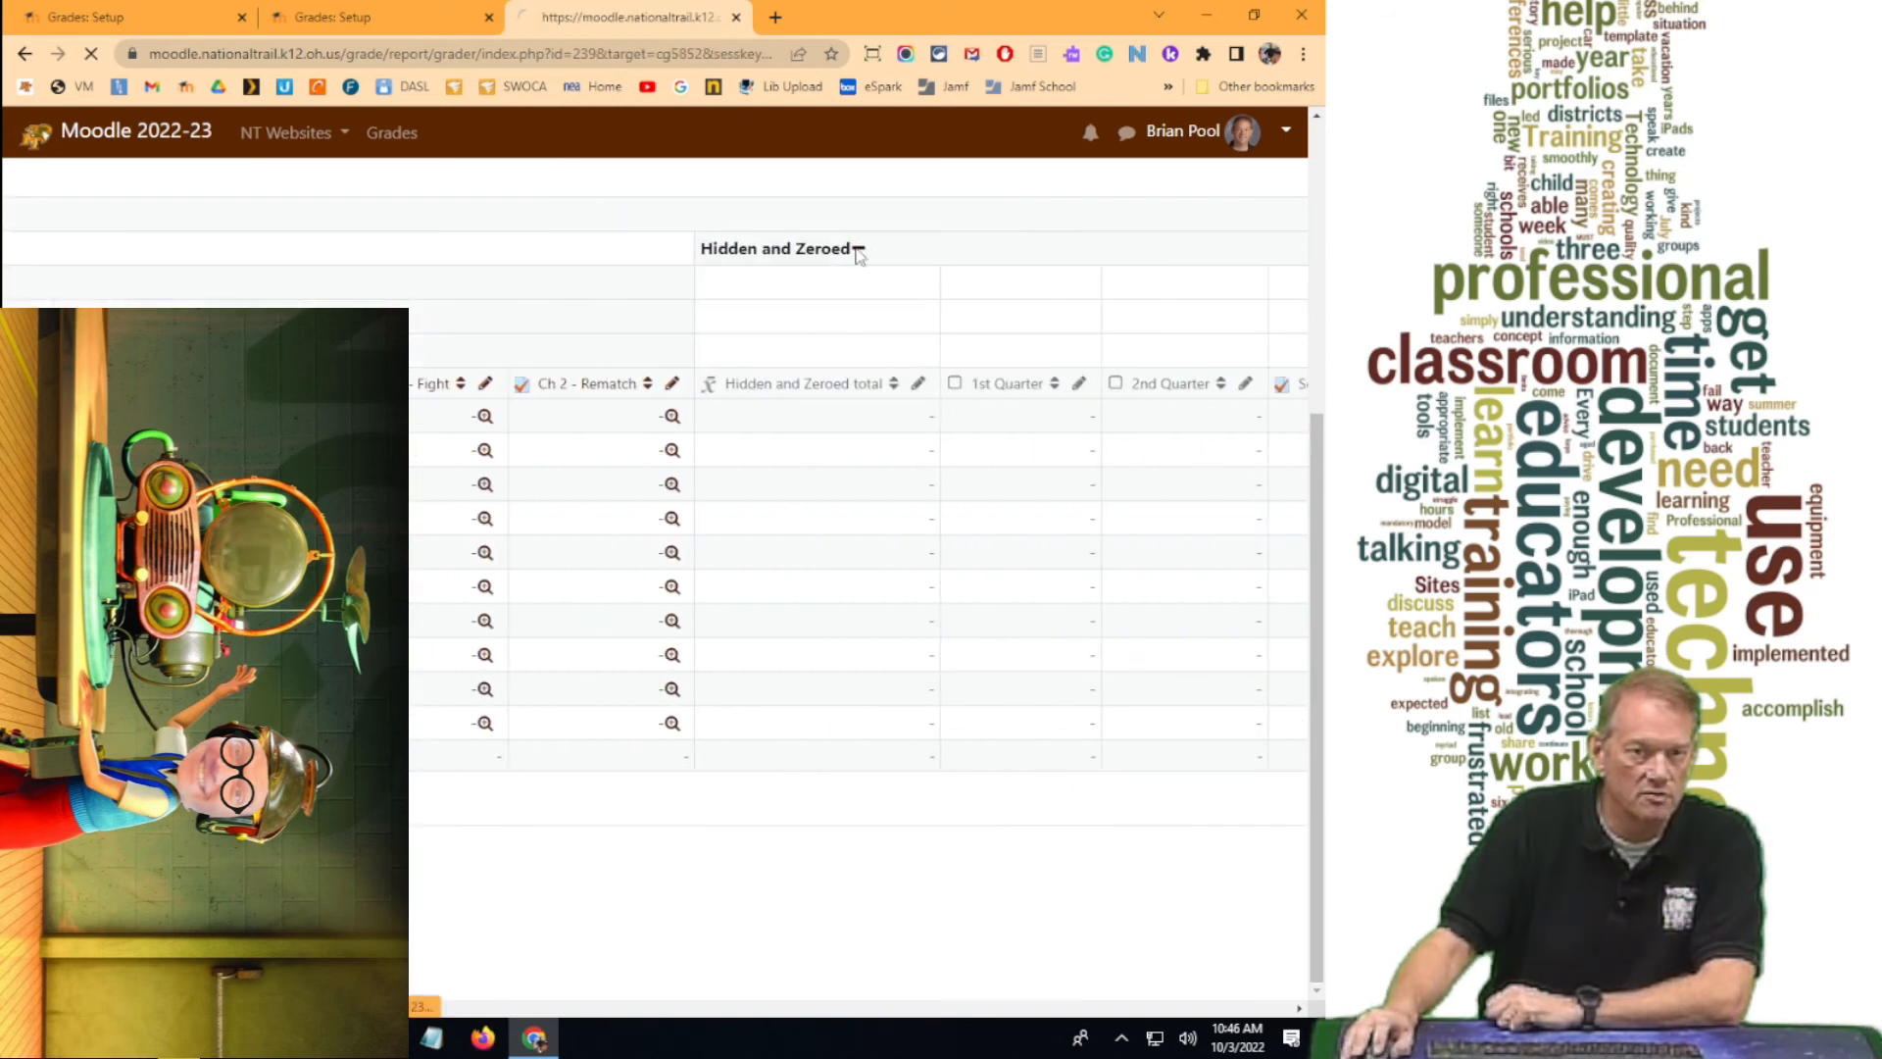
Review the Ch 1 Fight columns and the leading total columns in the Moodle Gradebook view.
scroll(417, 981, right, 15)
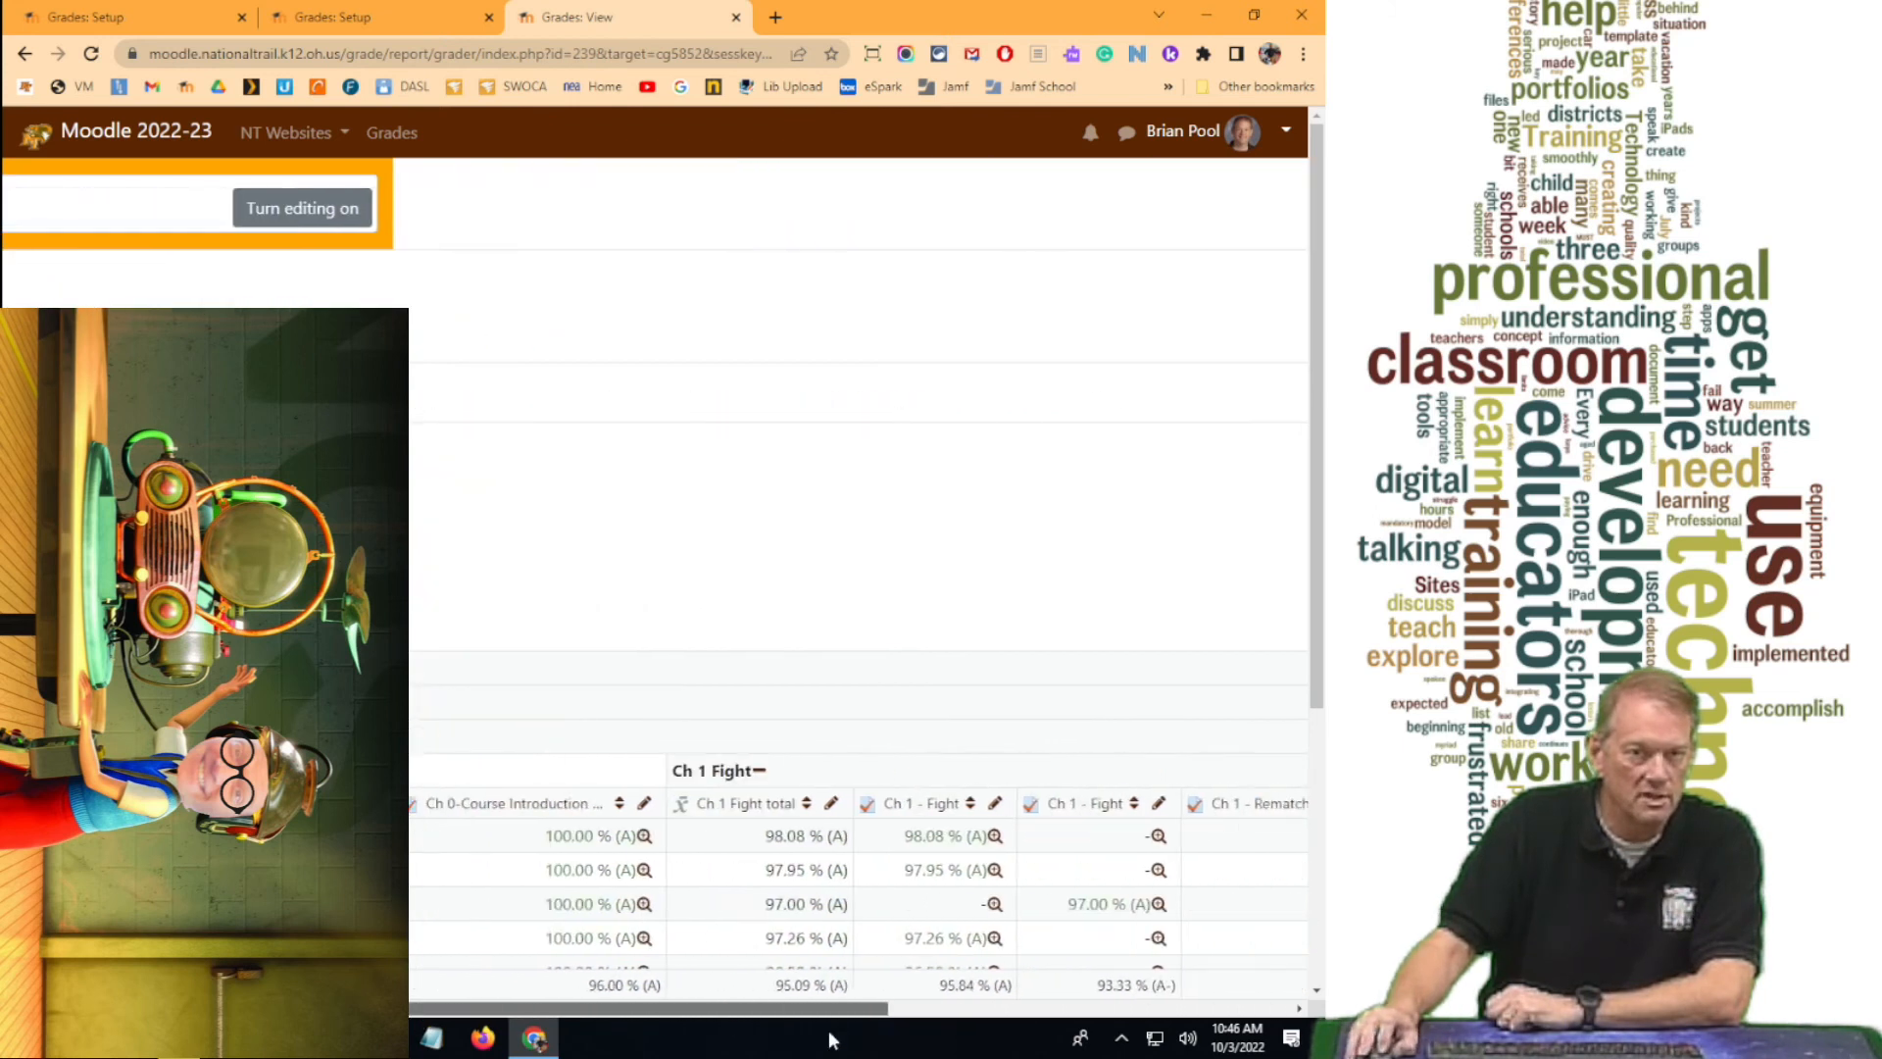
scroll(1071, 466, left, 15)
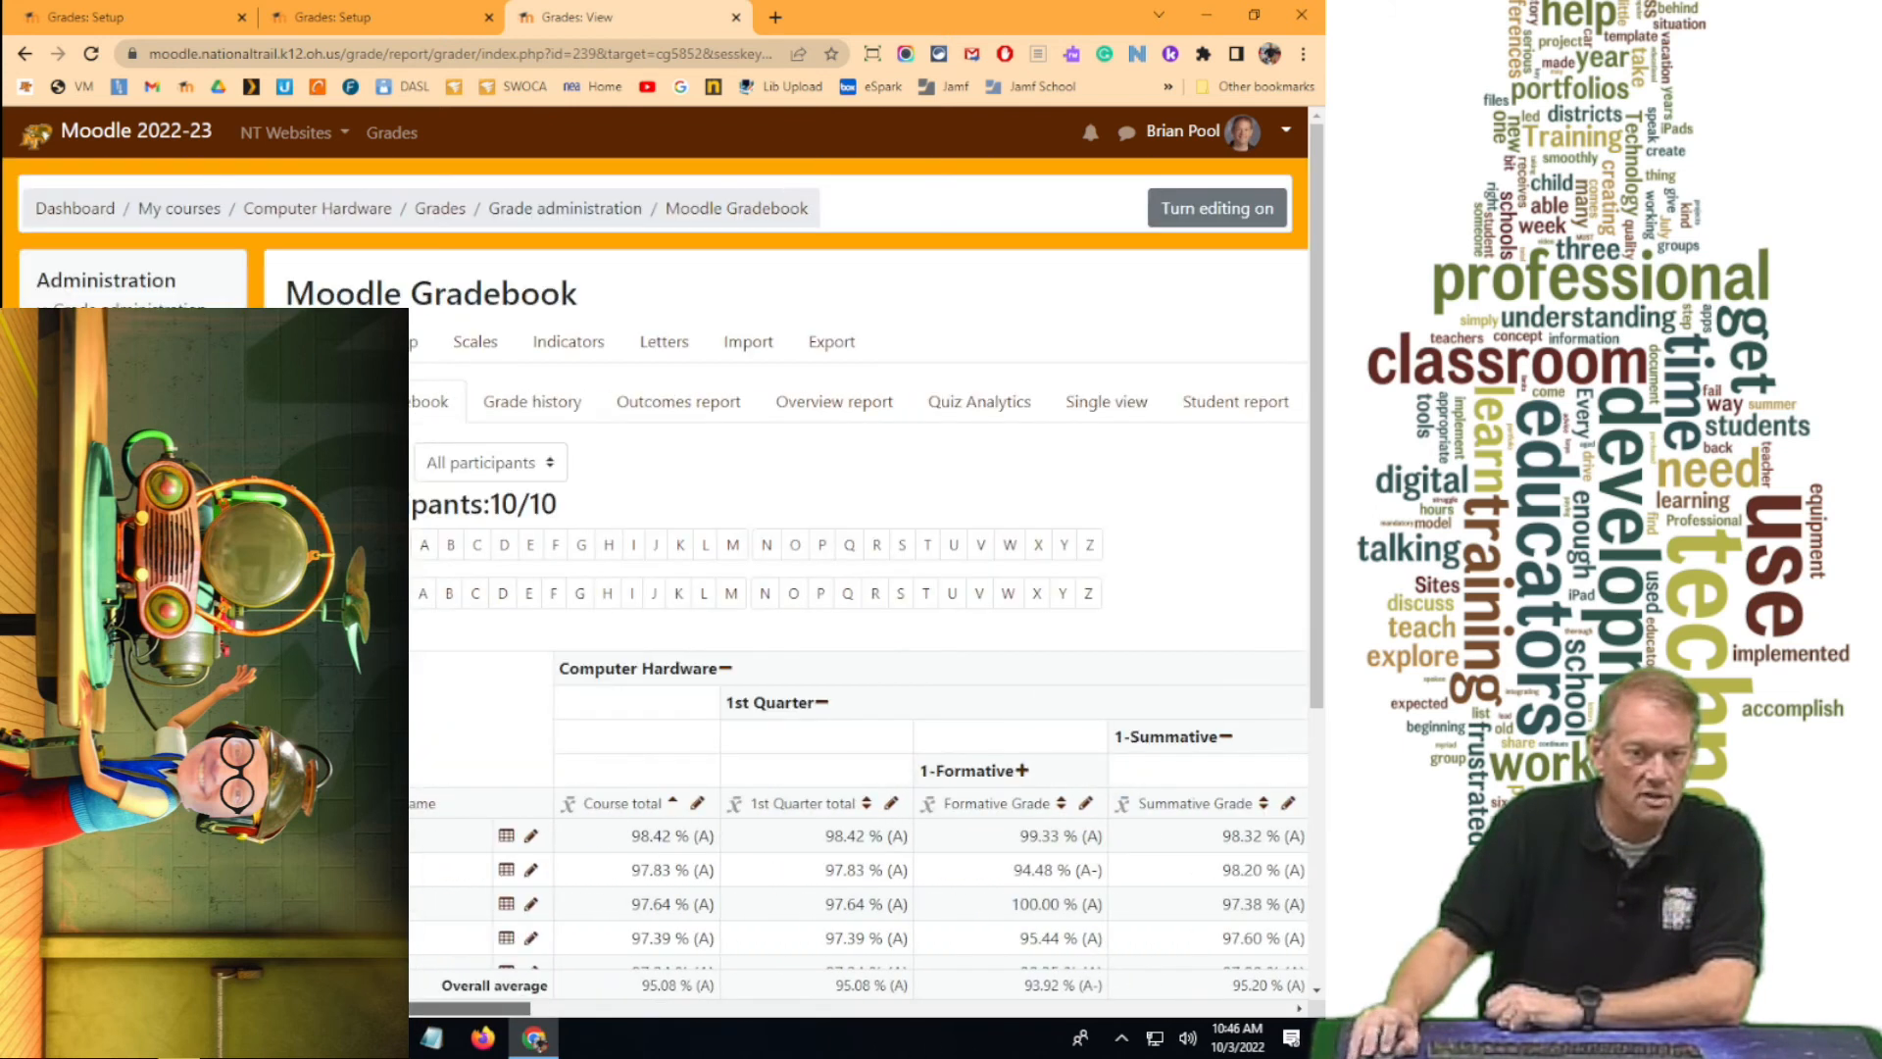
scroll(1071, 465, down, 5)
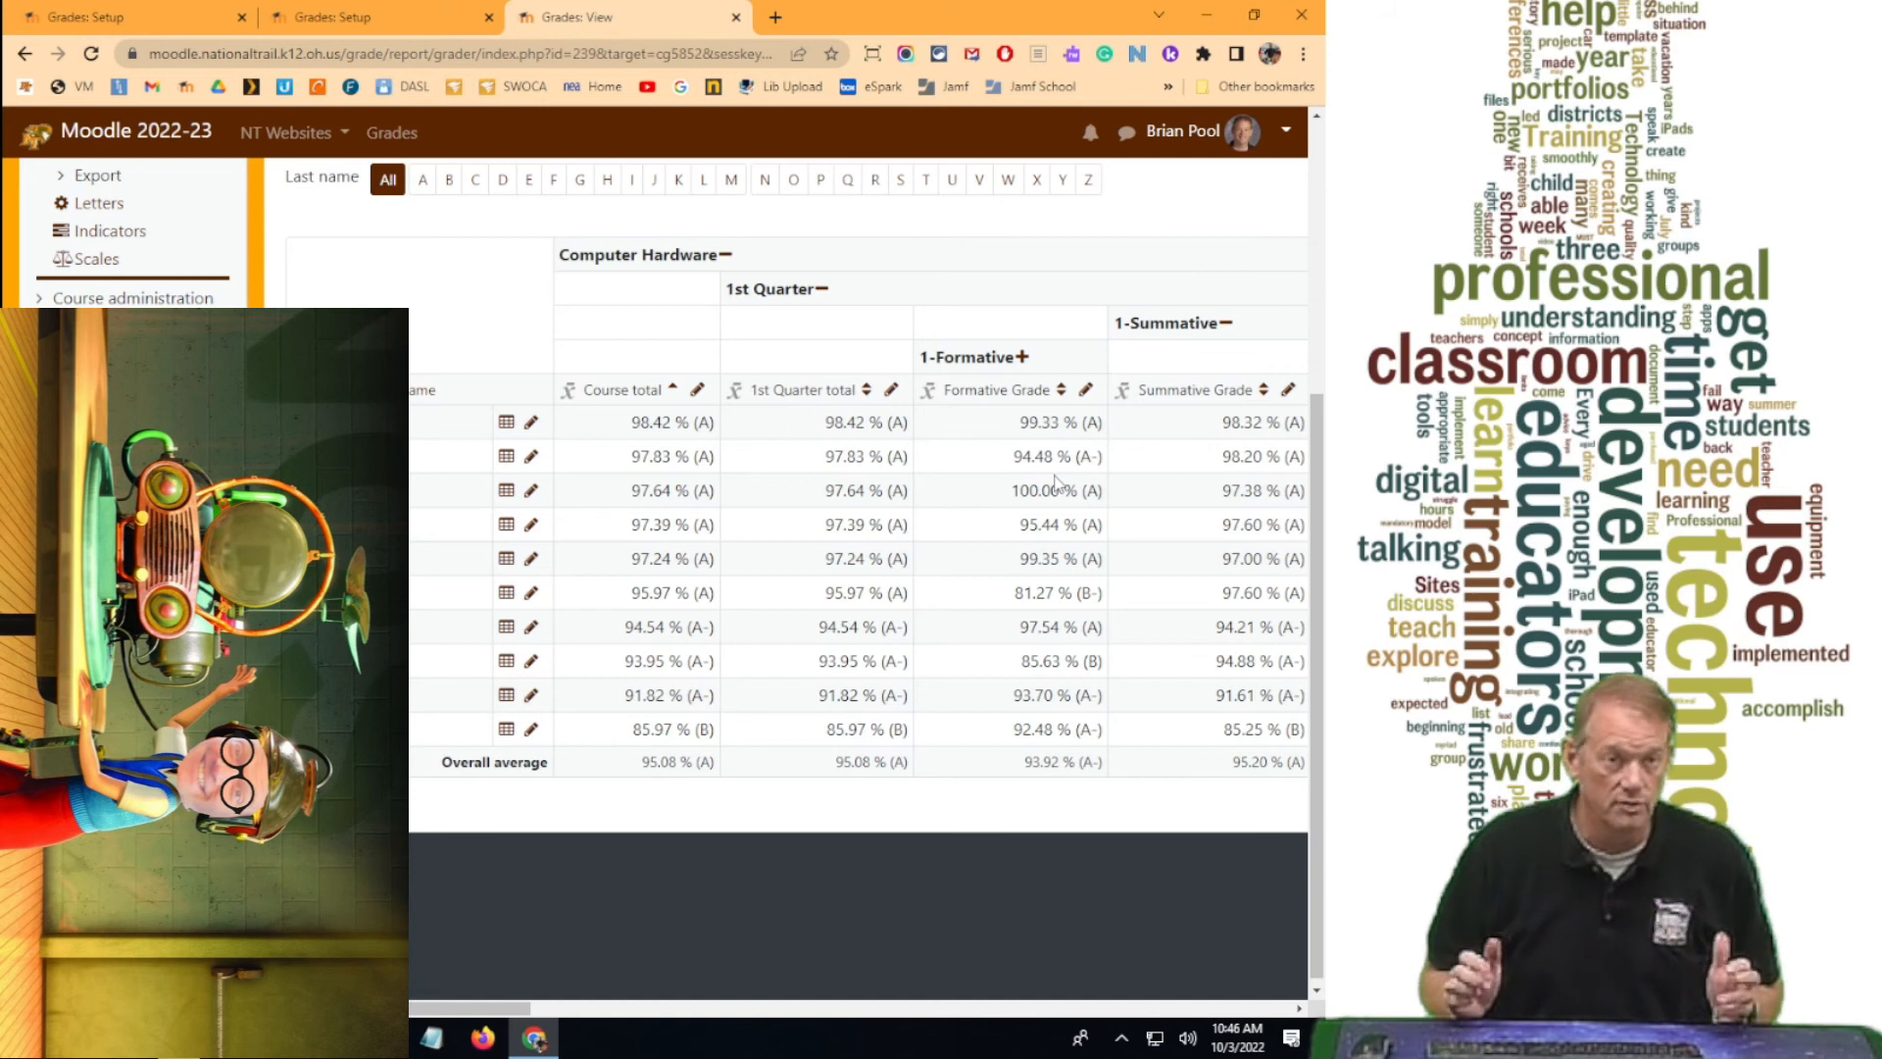
Open the gradebook setup for Computer Hardware at its 1st Quarter category structure.
scroll(1057, 480, up, 5)
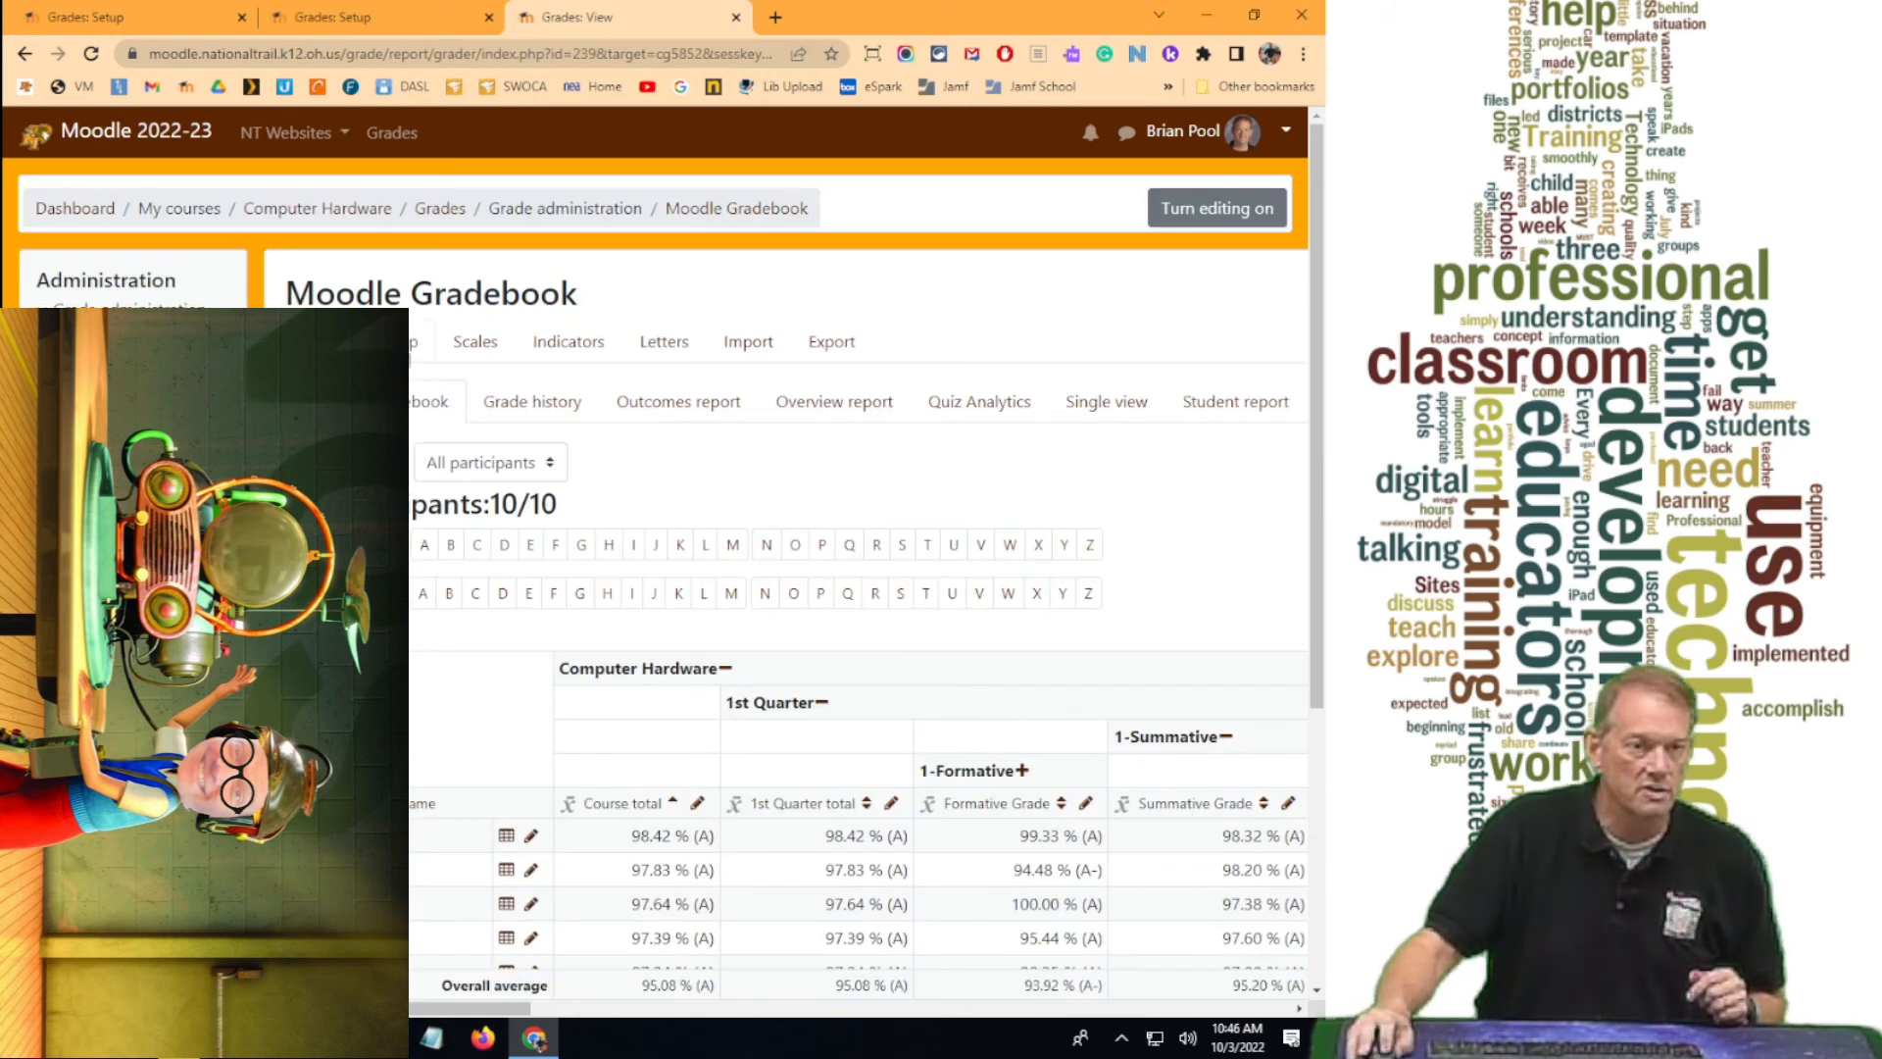
click(397, 341)
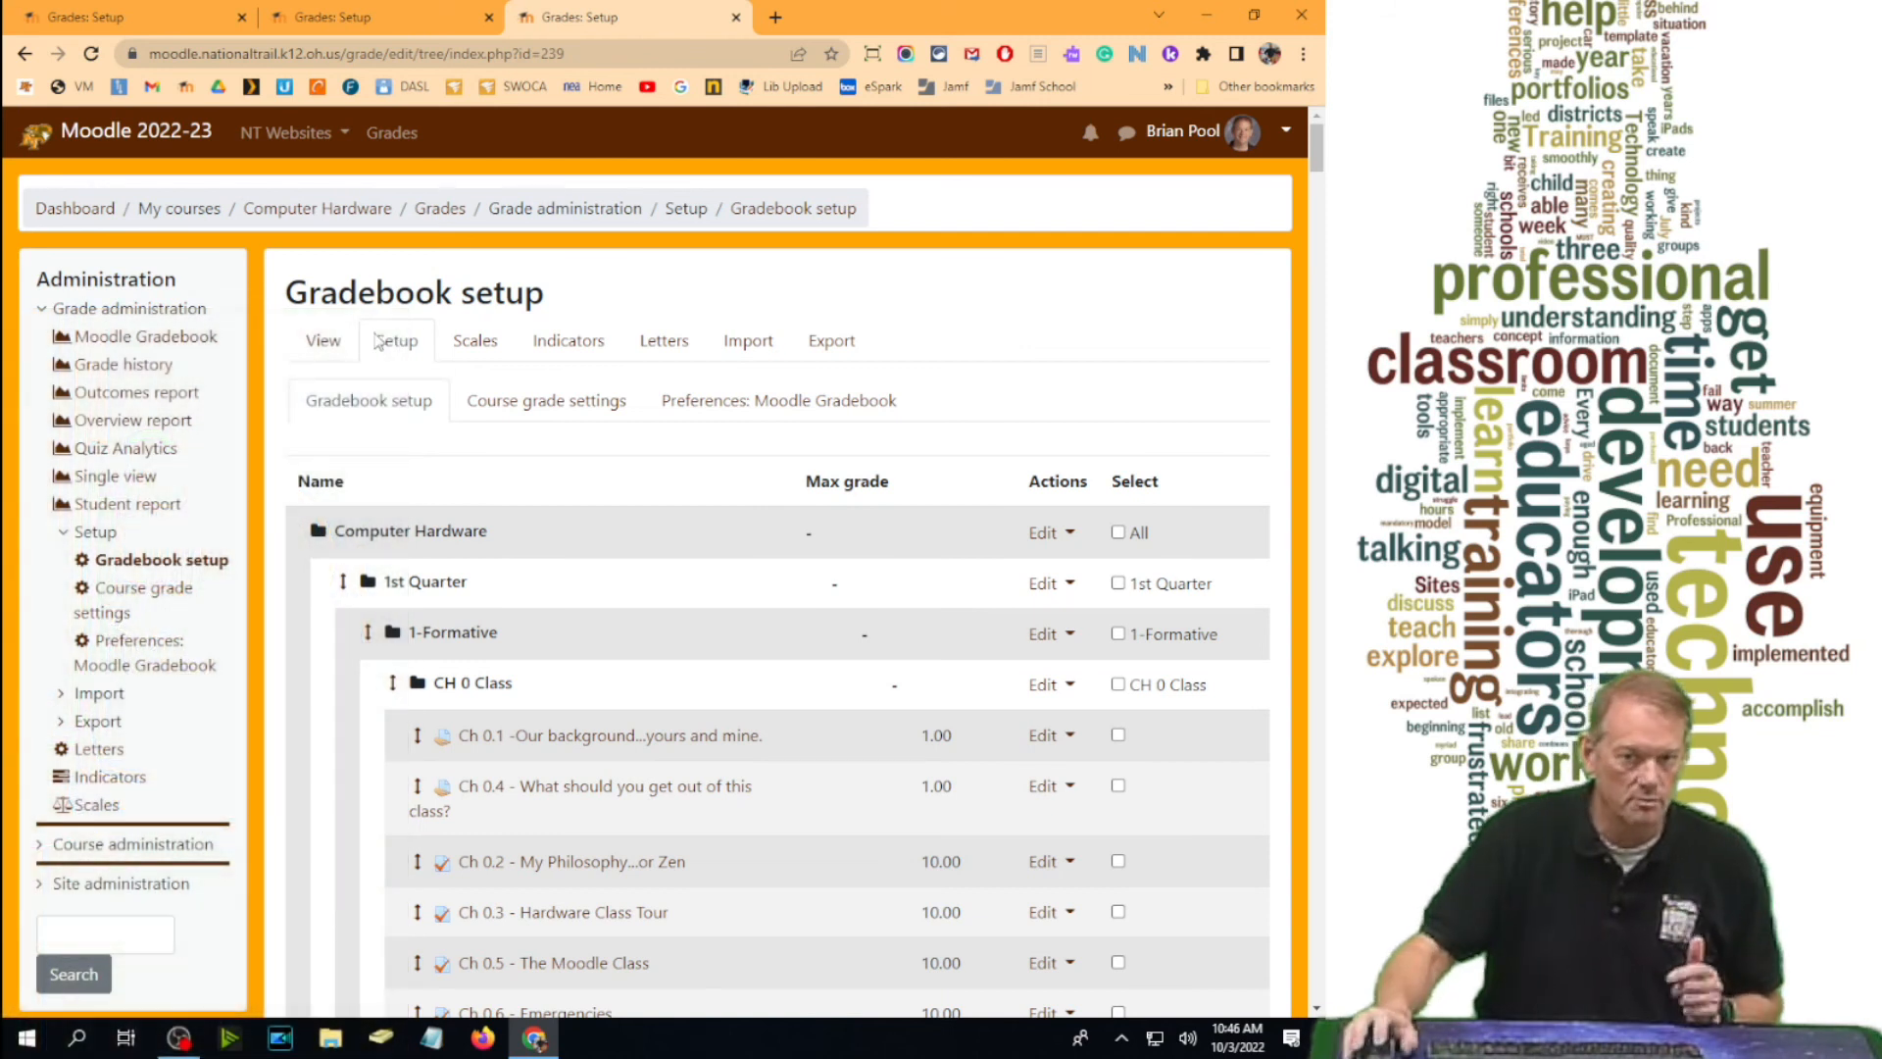
scroll(670, 410, down, 1)
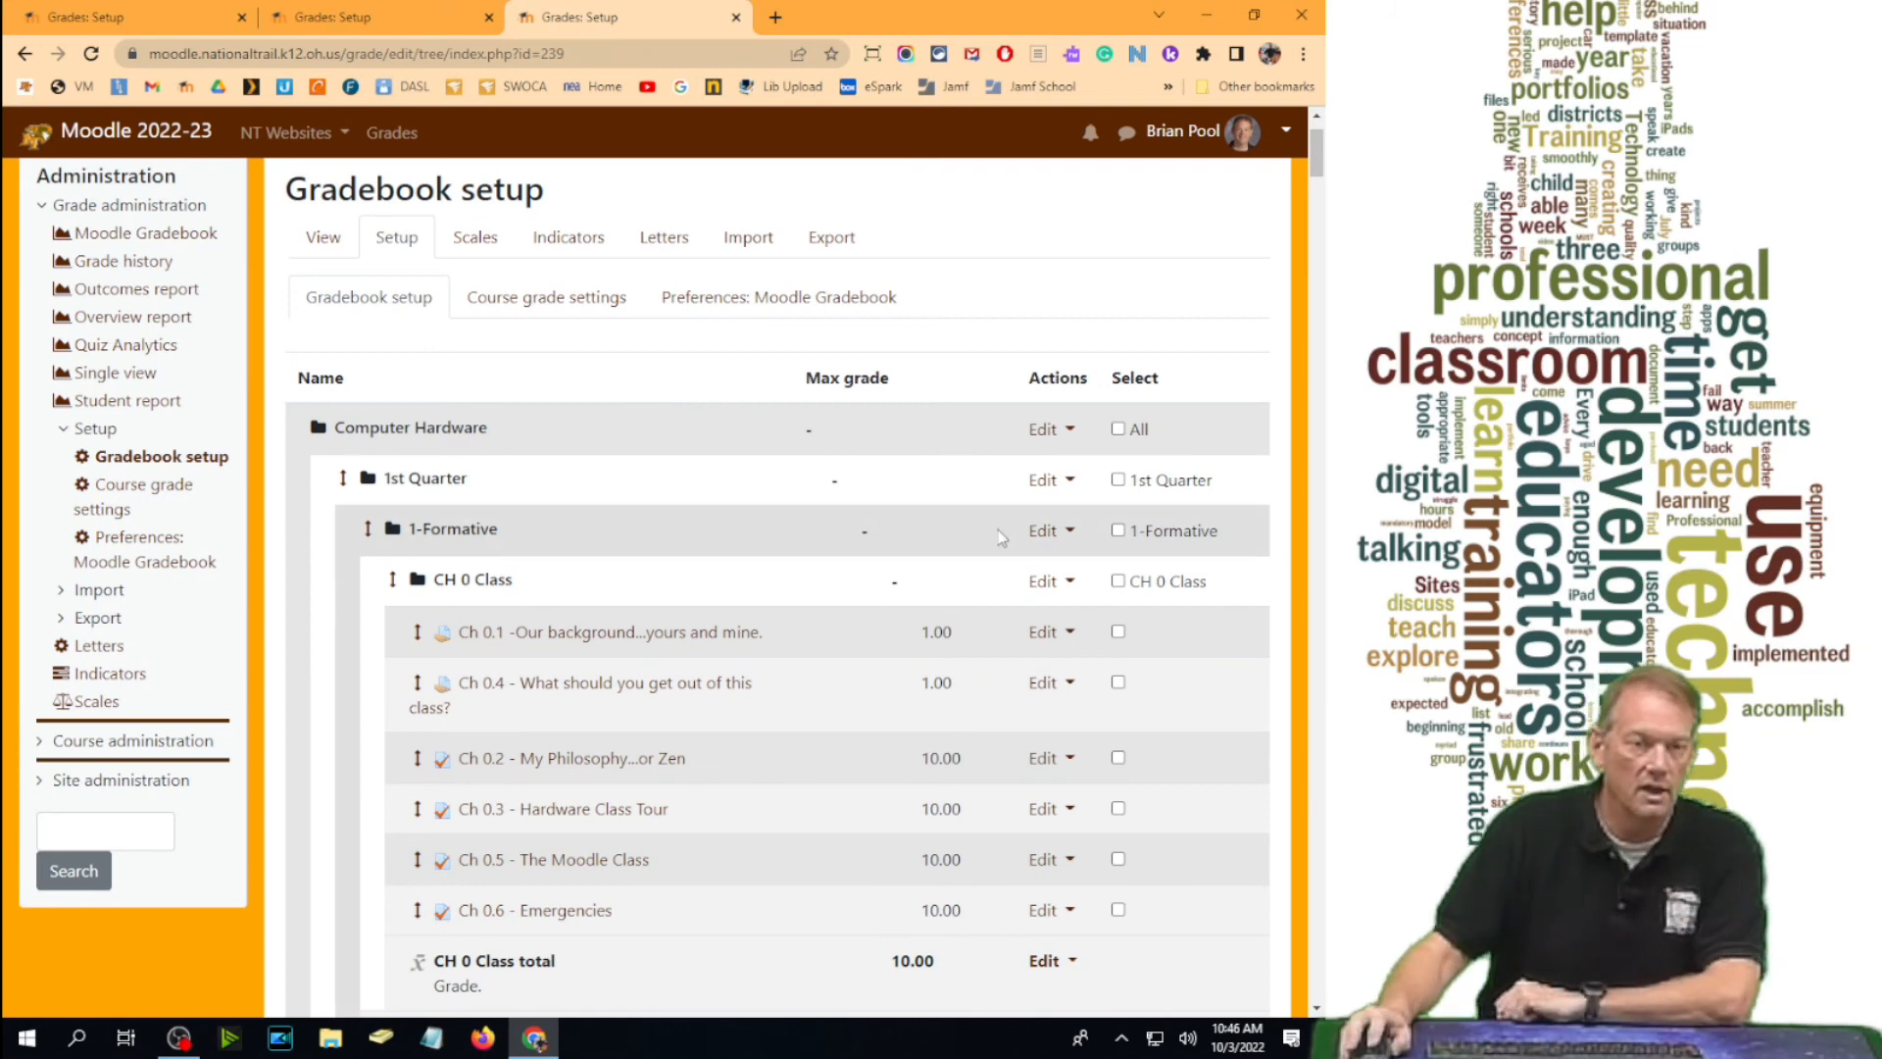
Try the Extra credit option in the Ch 0.1 grade item's settings, and return to the gradebook setup without saving.
scroll(1000, 517, down, 2)
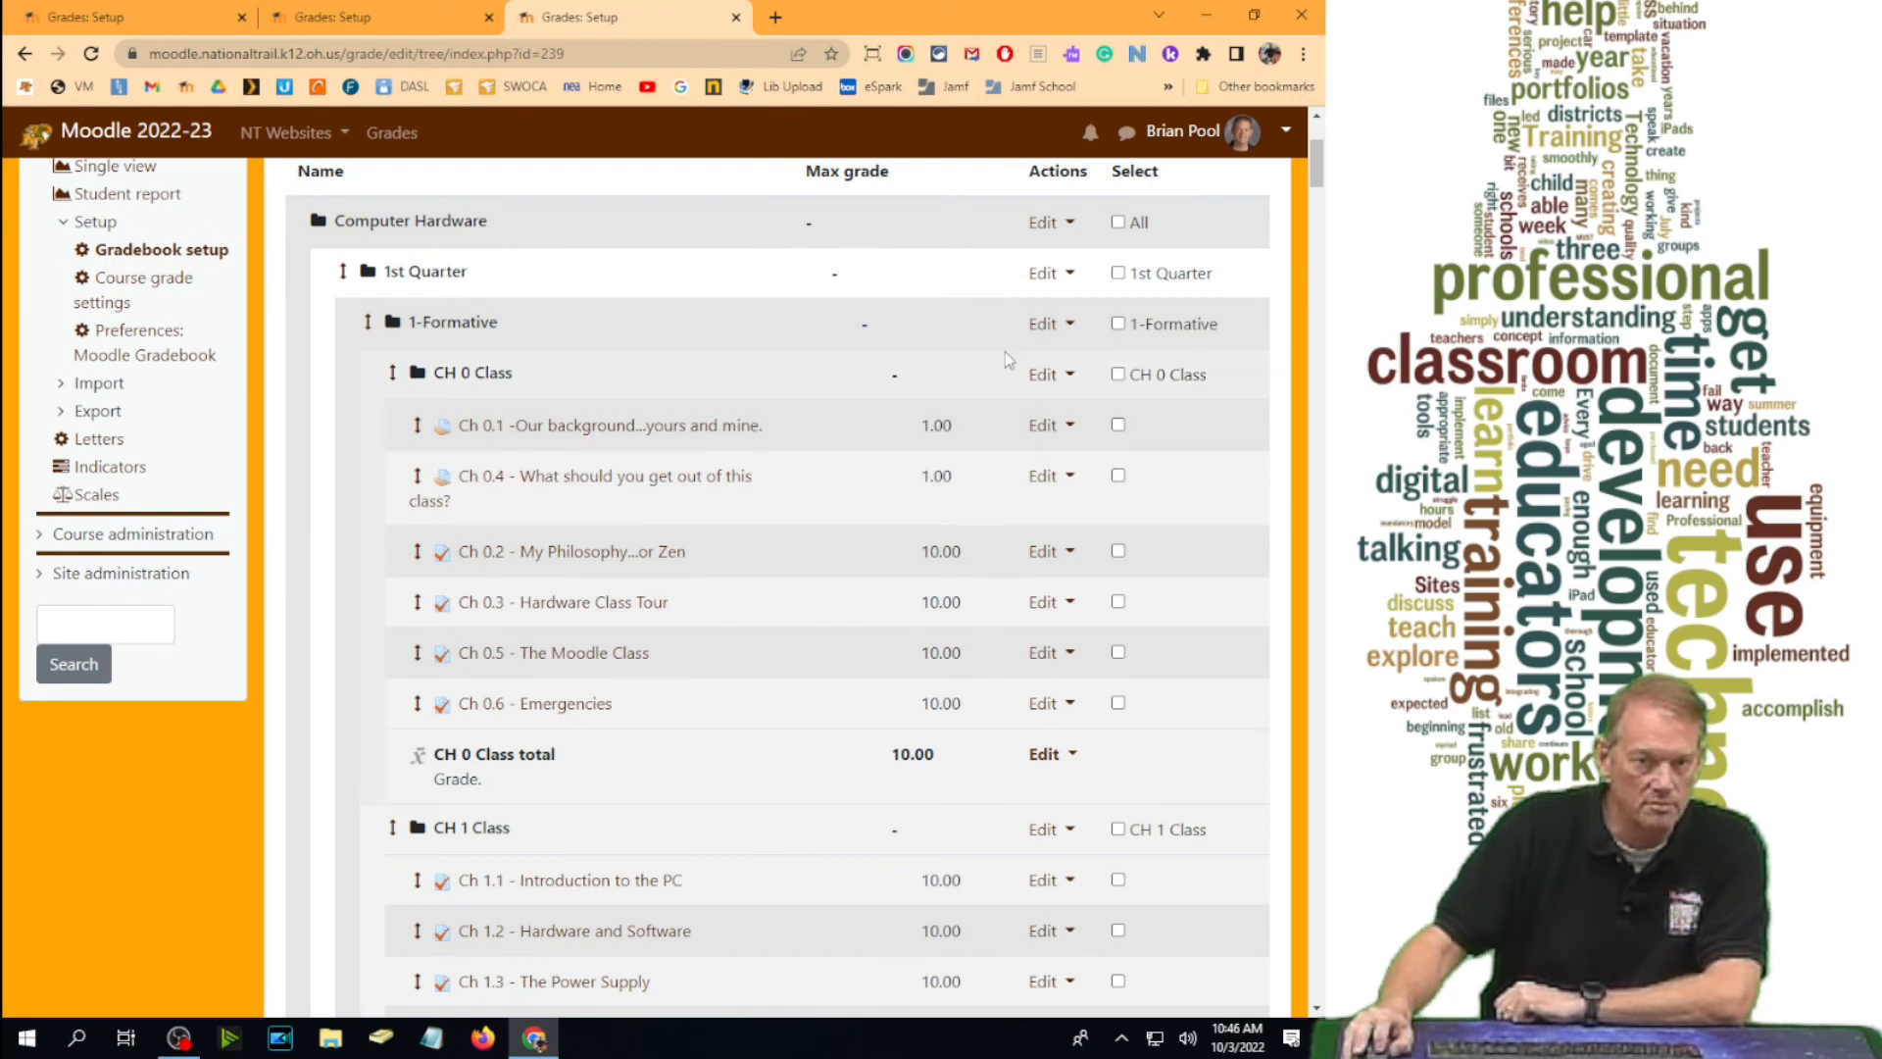
scroll(841, 752, up, 3)
scroll(895, 731, down, 3)
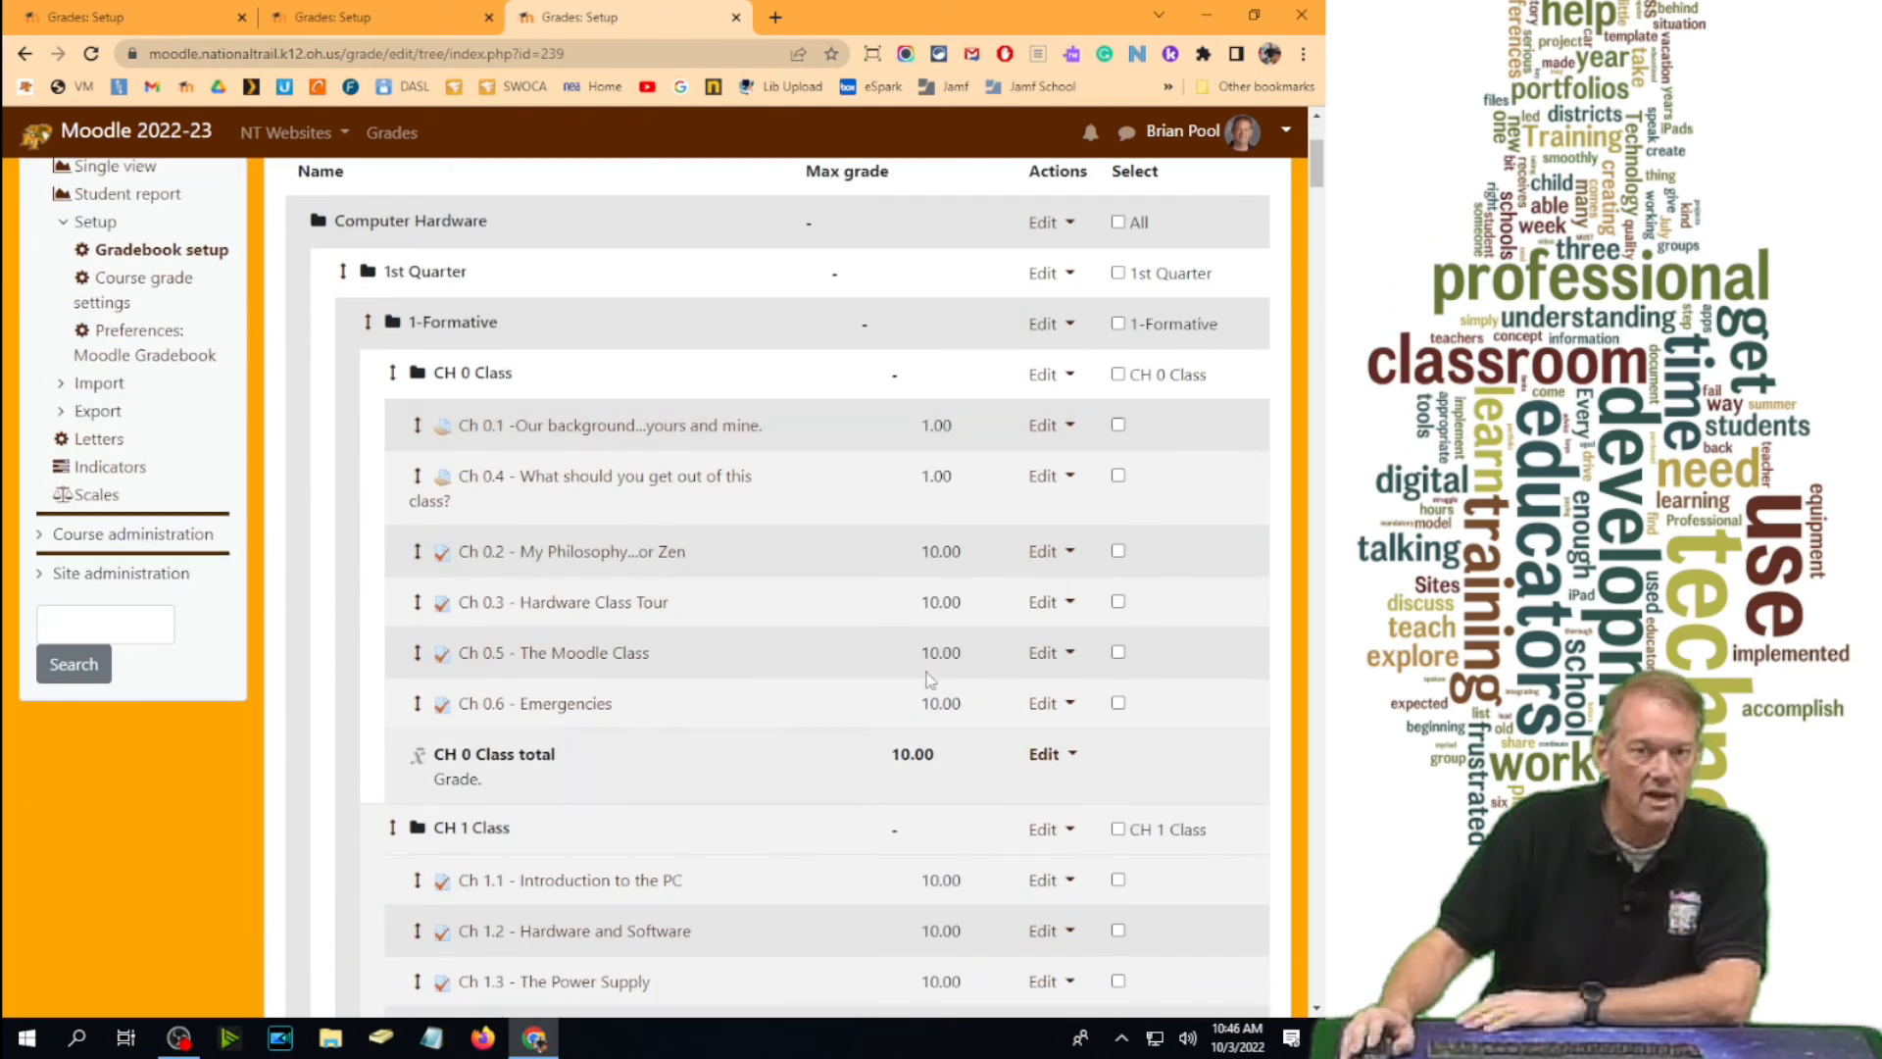
click(1049, 425)
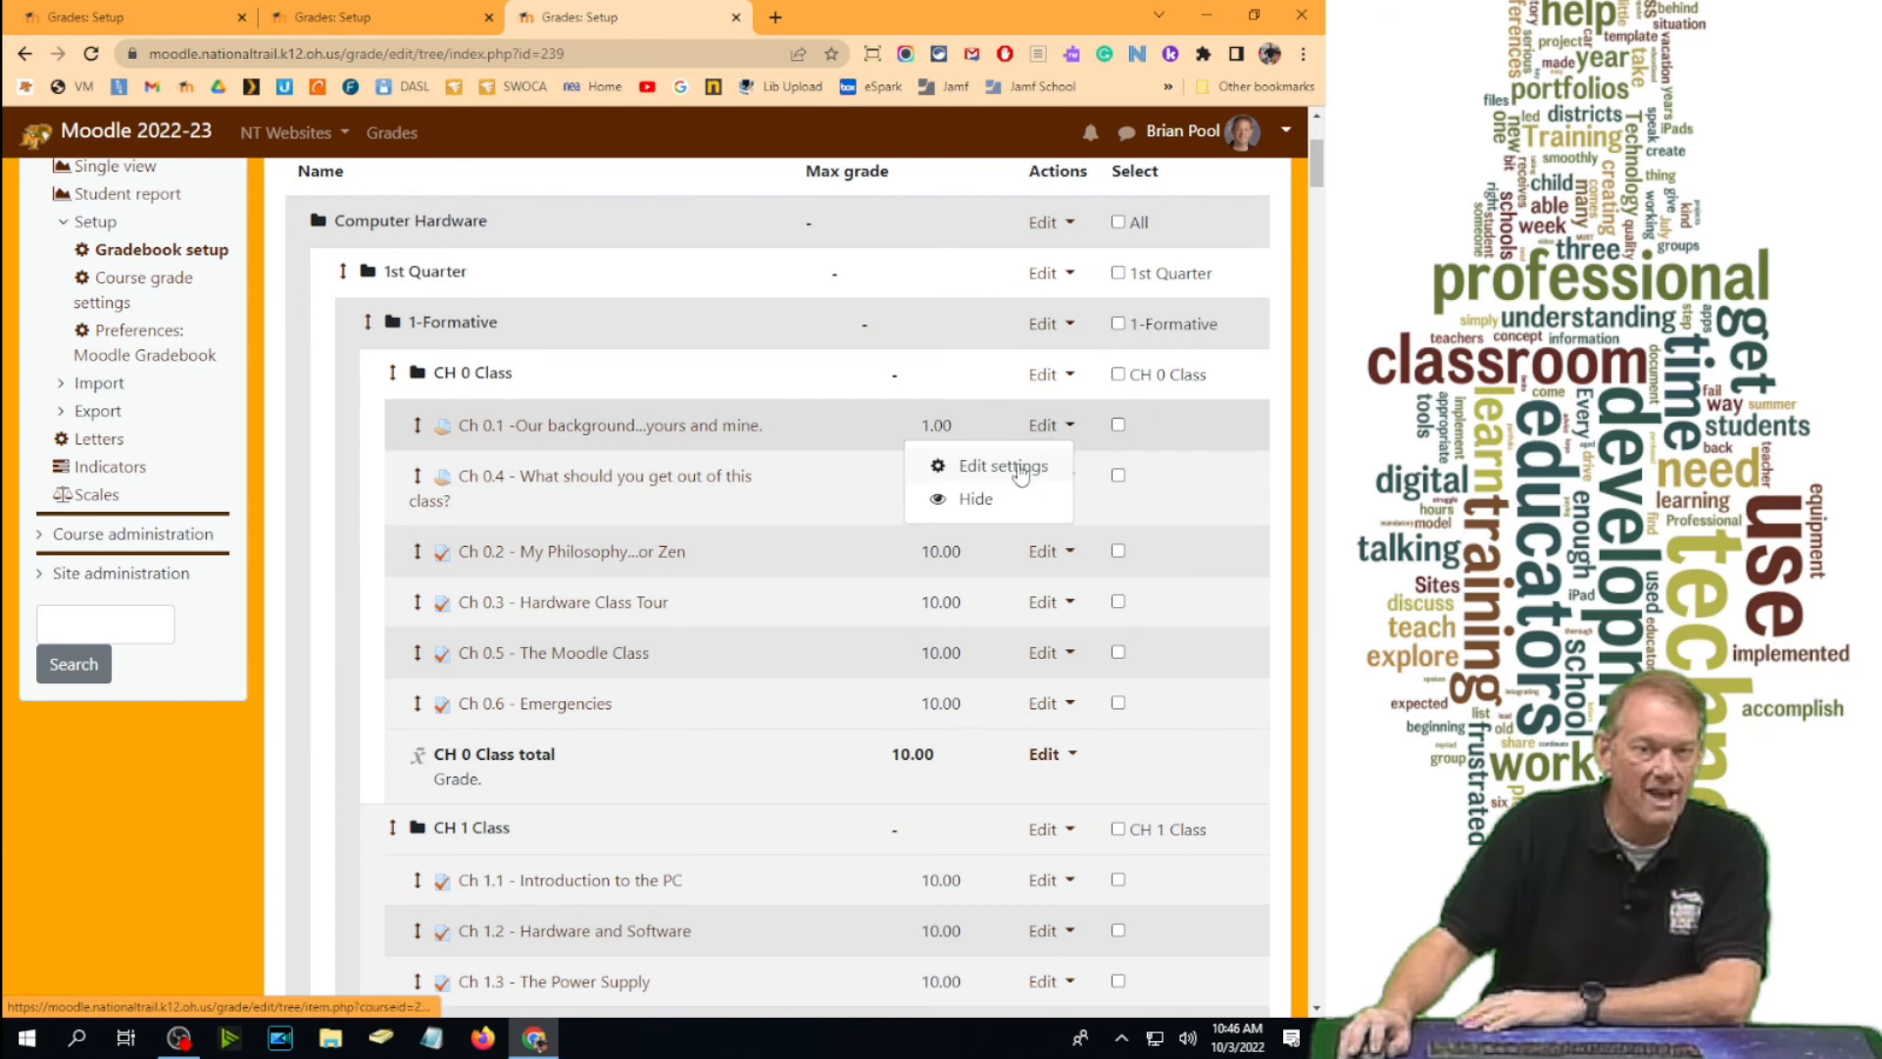
click(1023, 470)
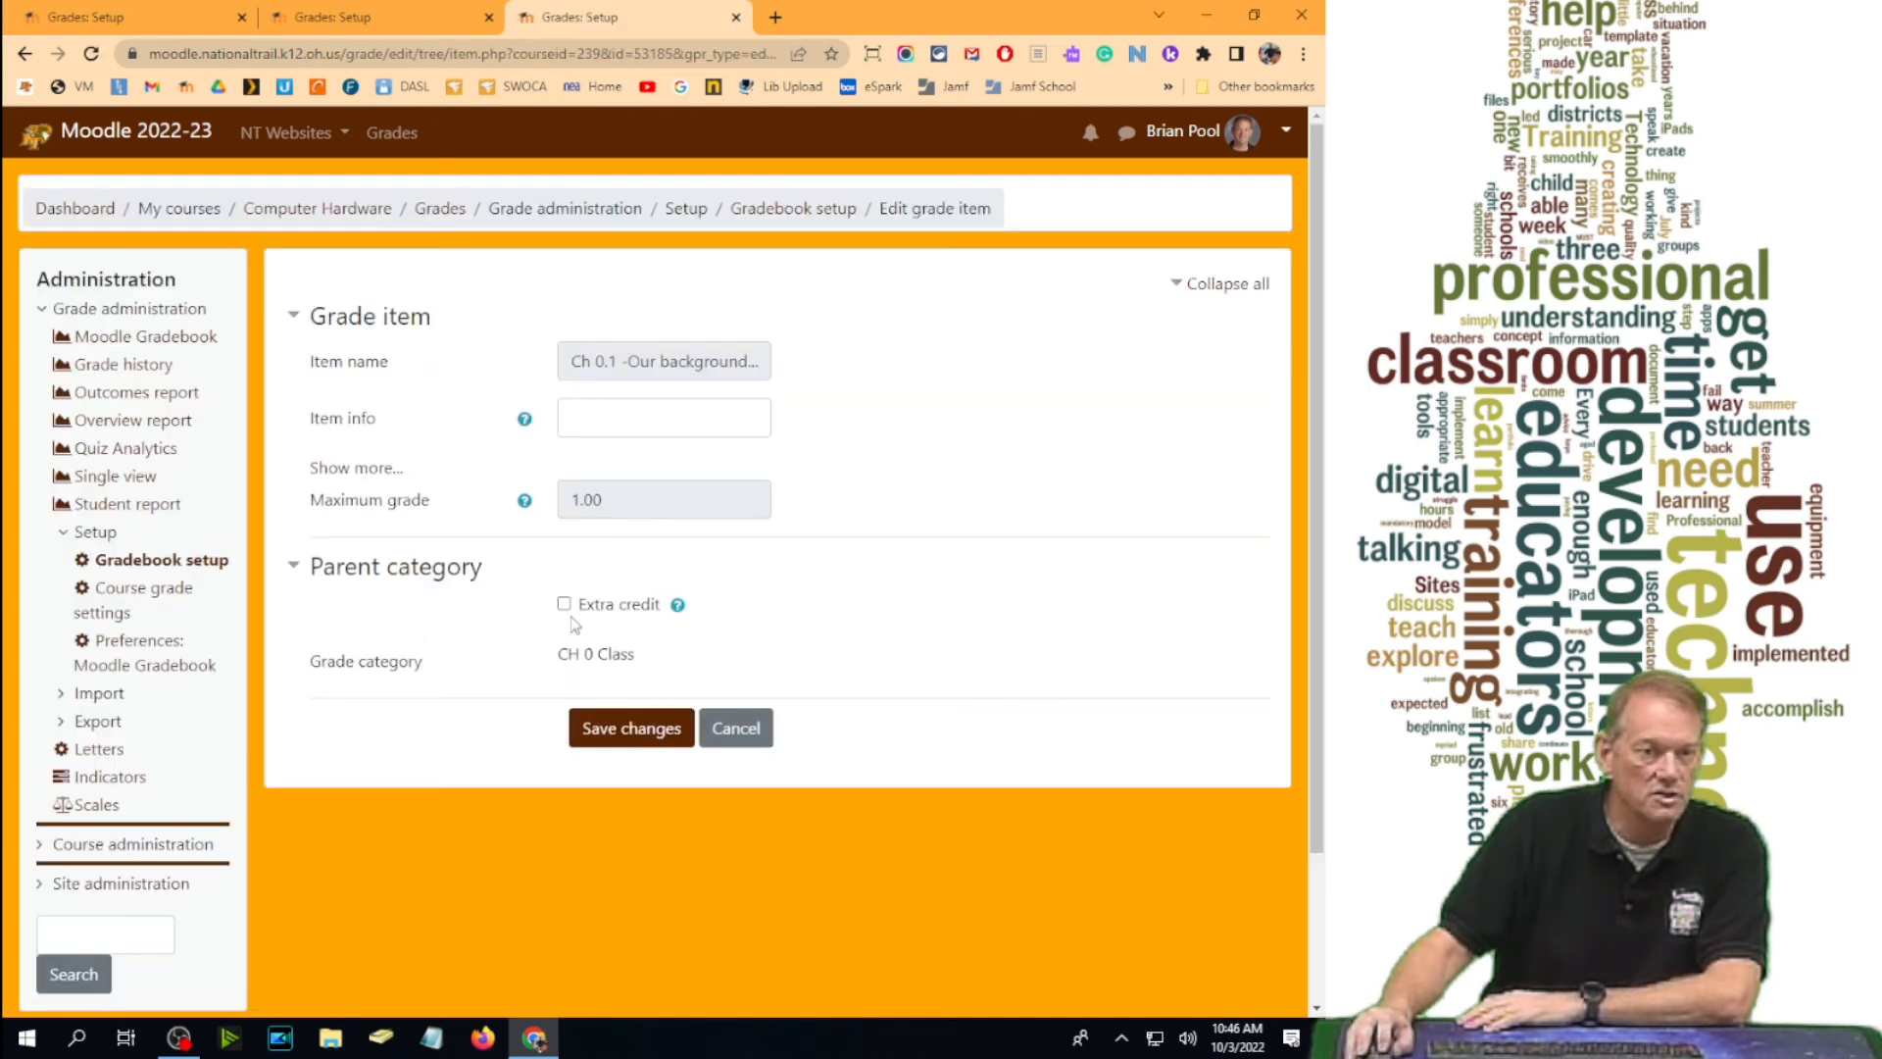
click(564, 606)
click(565, 606)
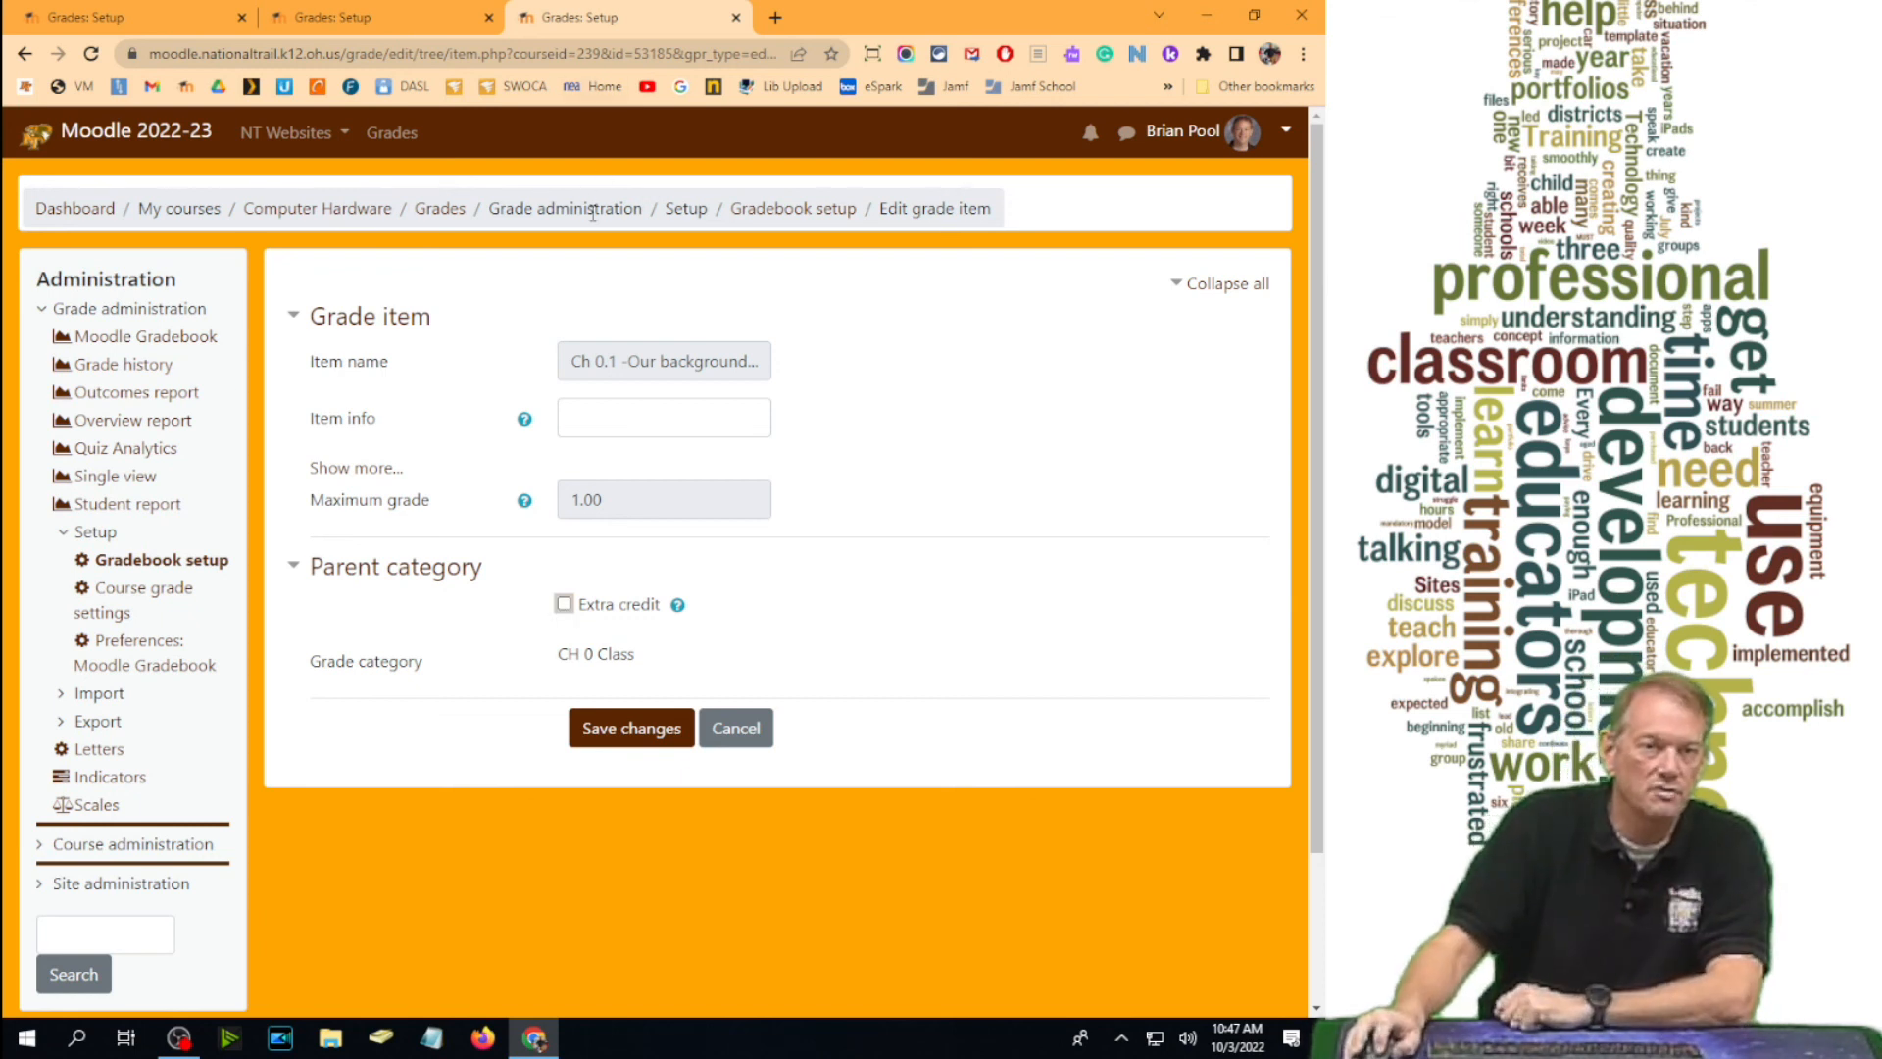
click(828, 214)
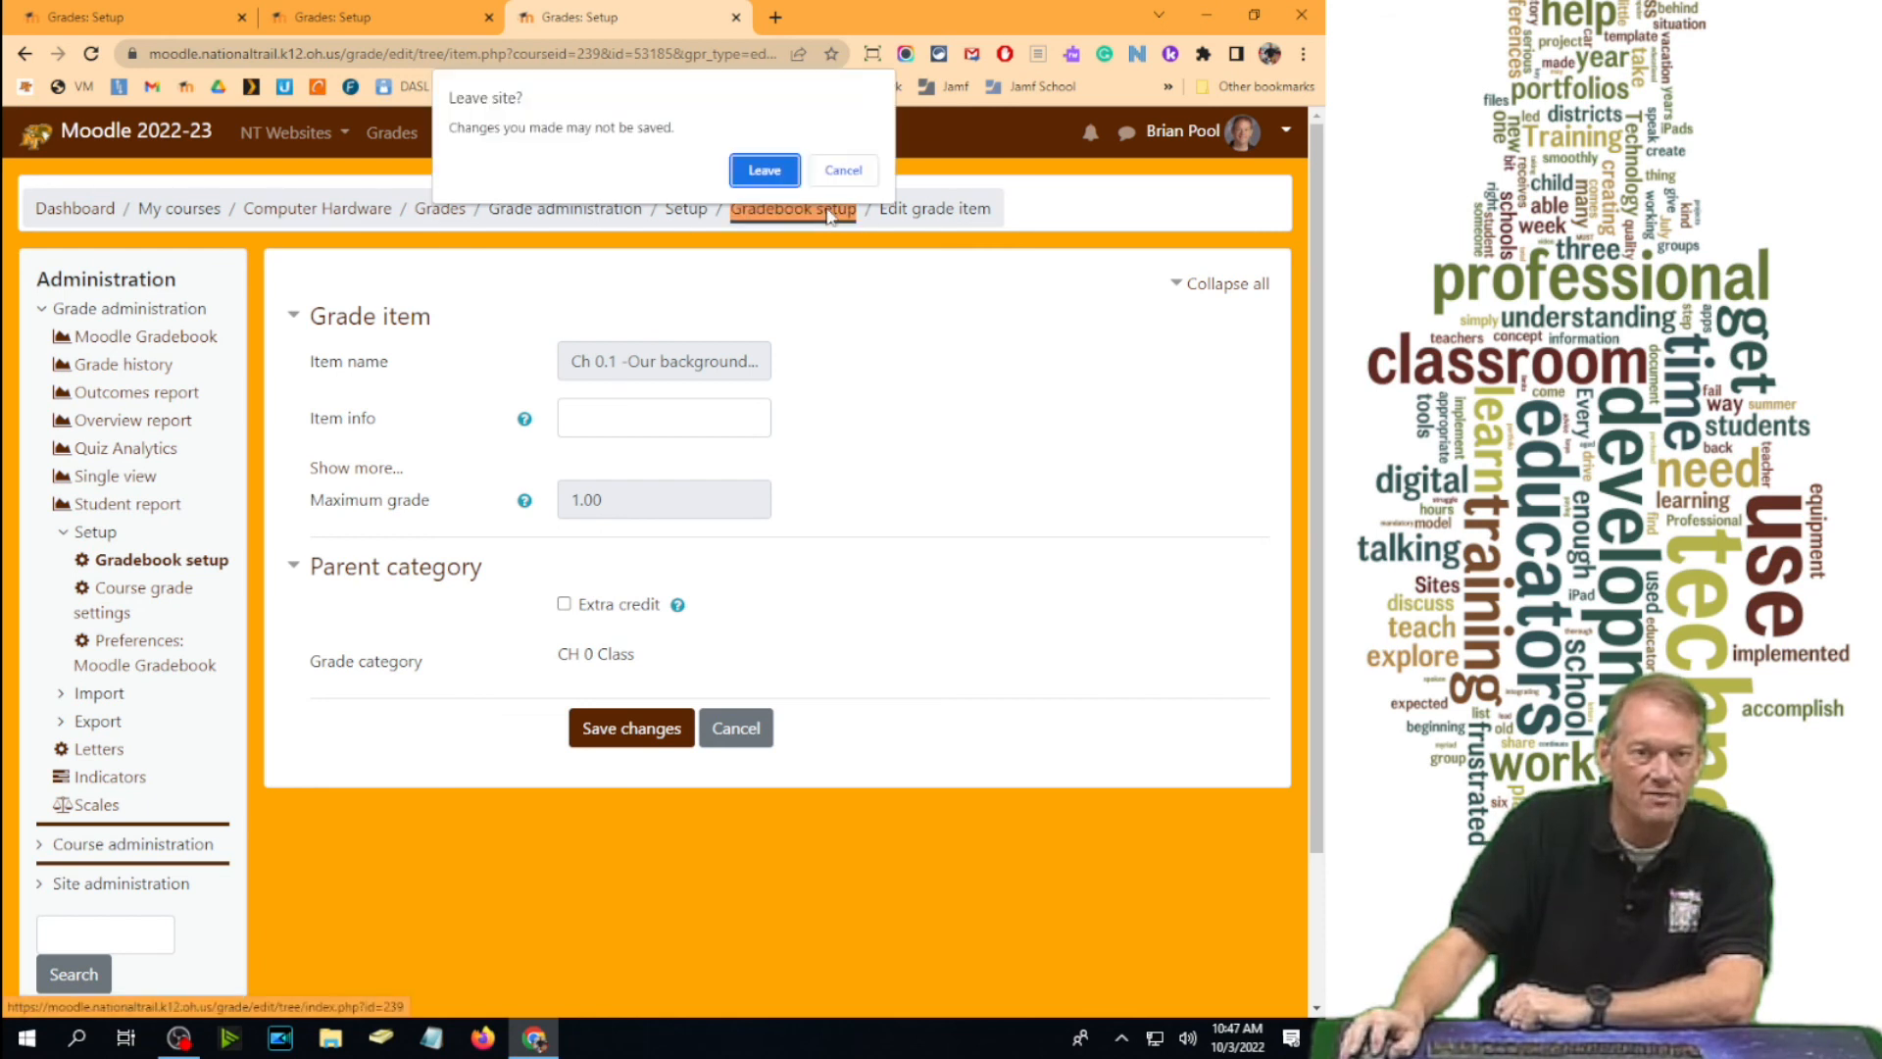
click(745, 170)
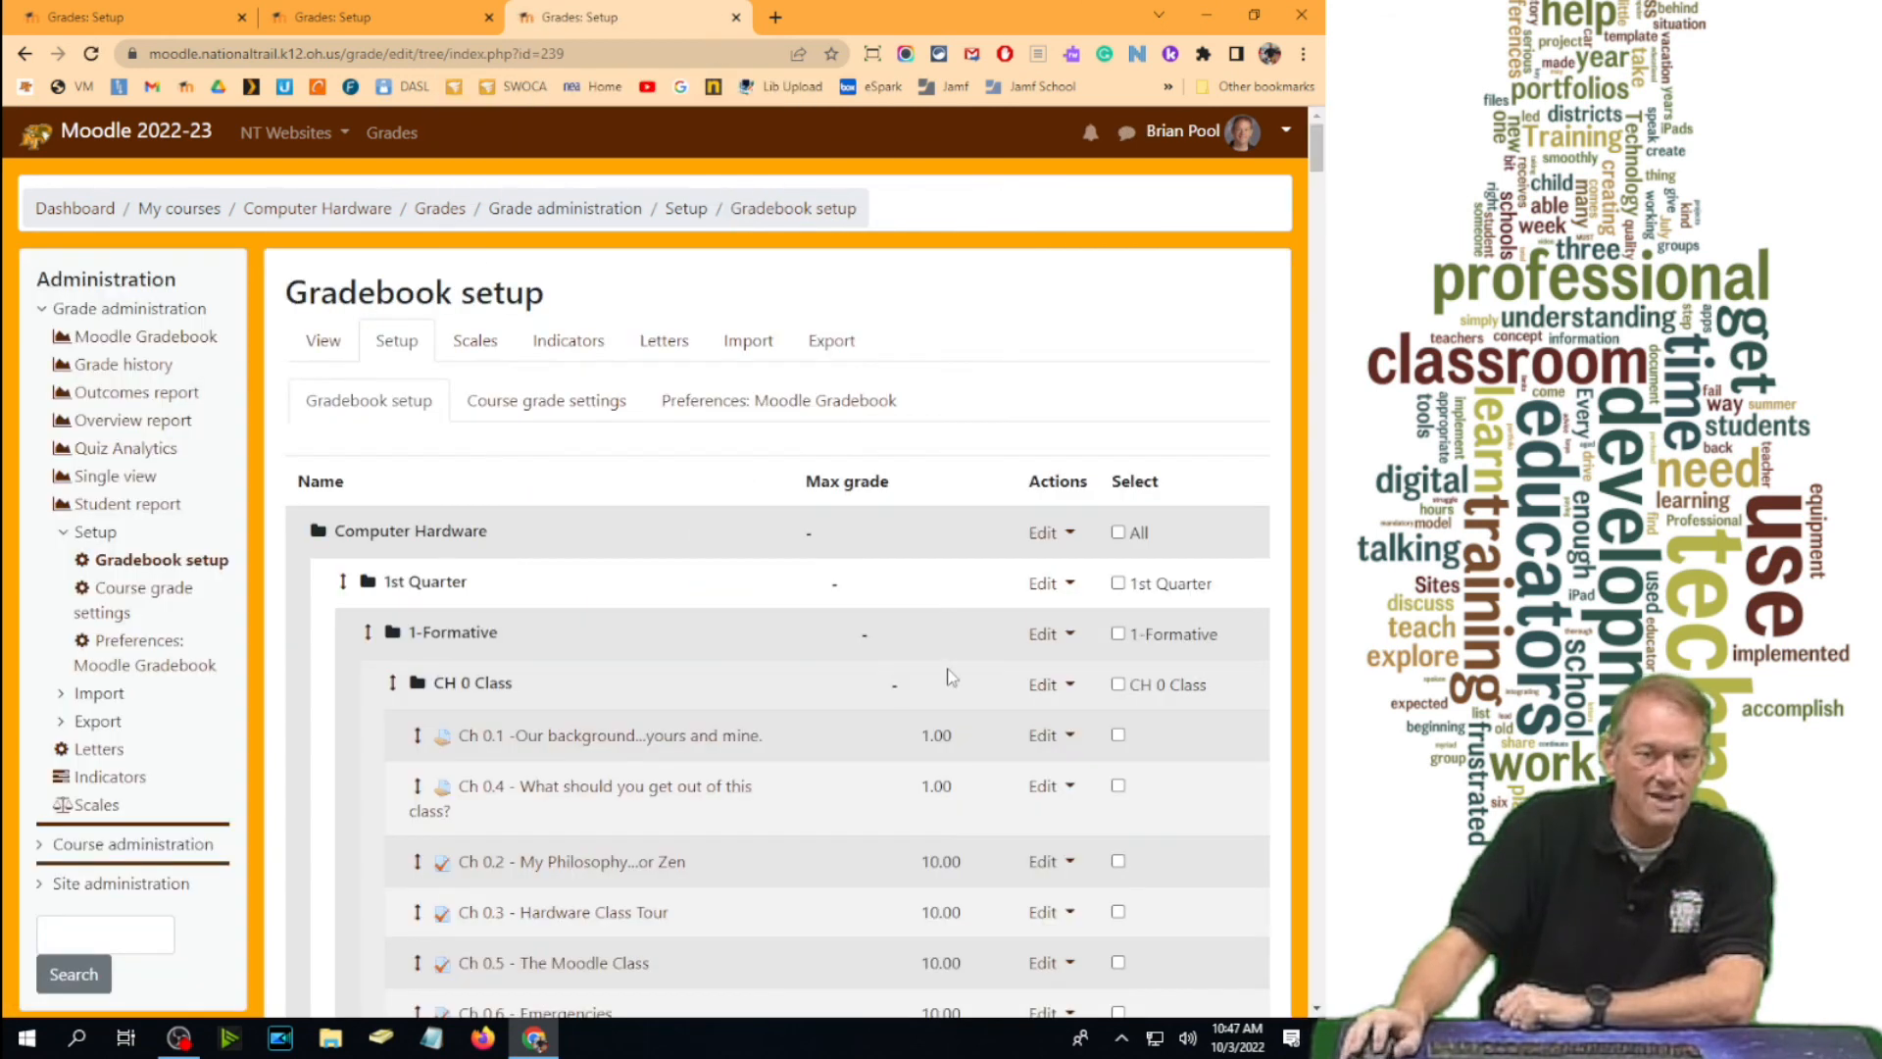
Check the Extra credit option in the settings of the Ch 0.2 - My Philosophy grade item, and cancel without saving.
click(1047, 861)
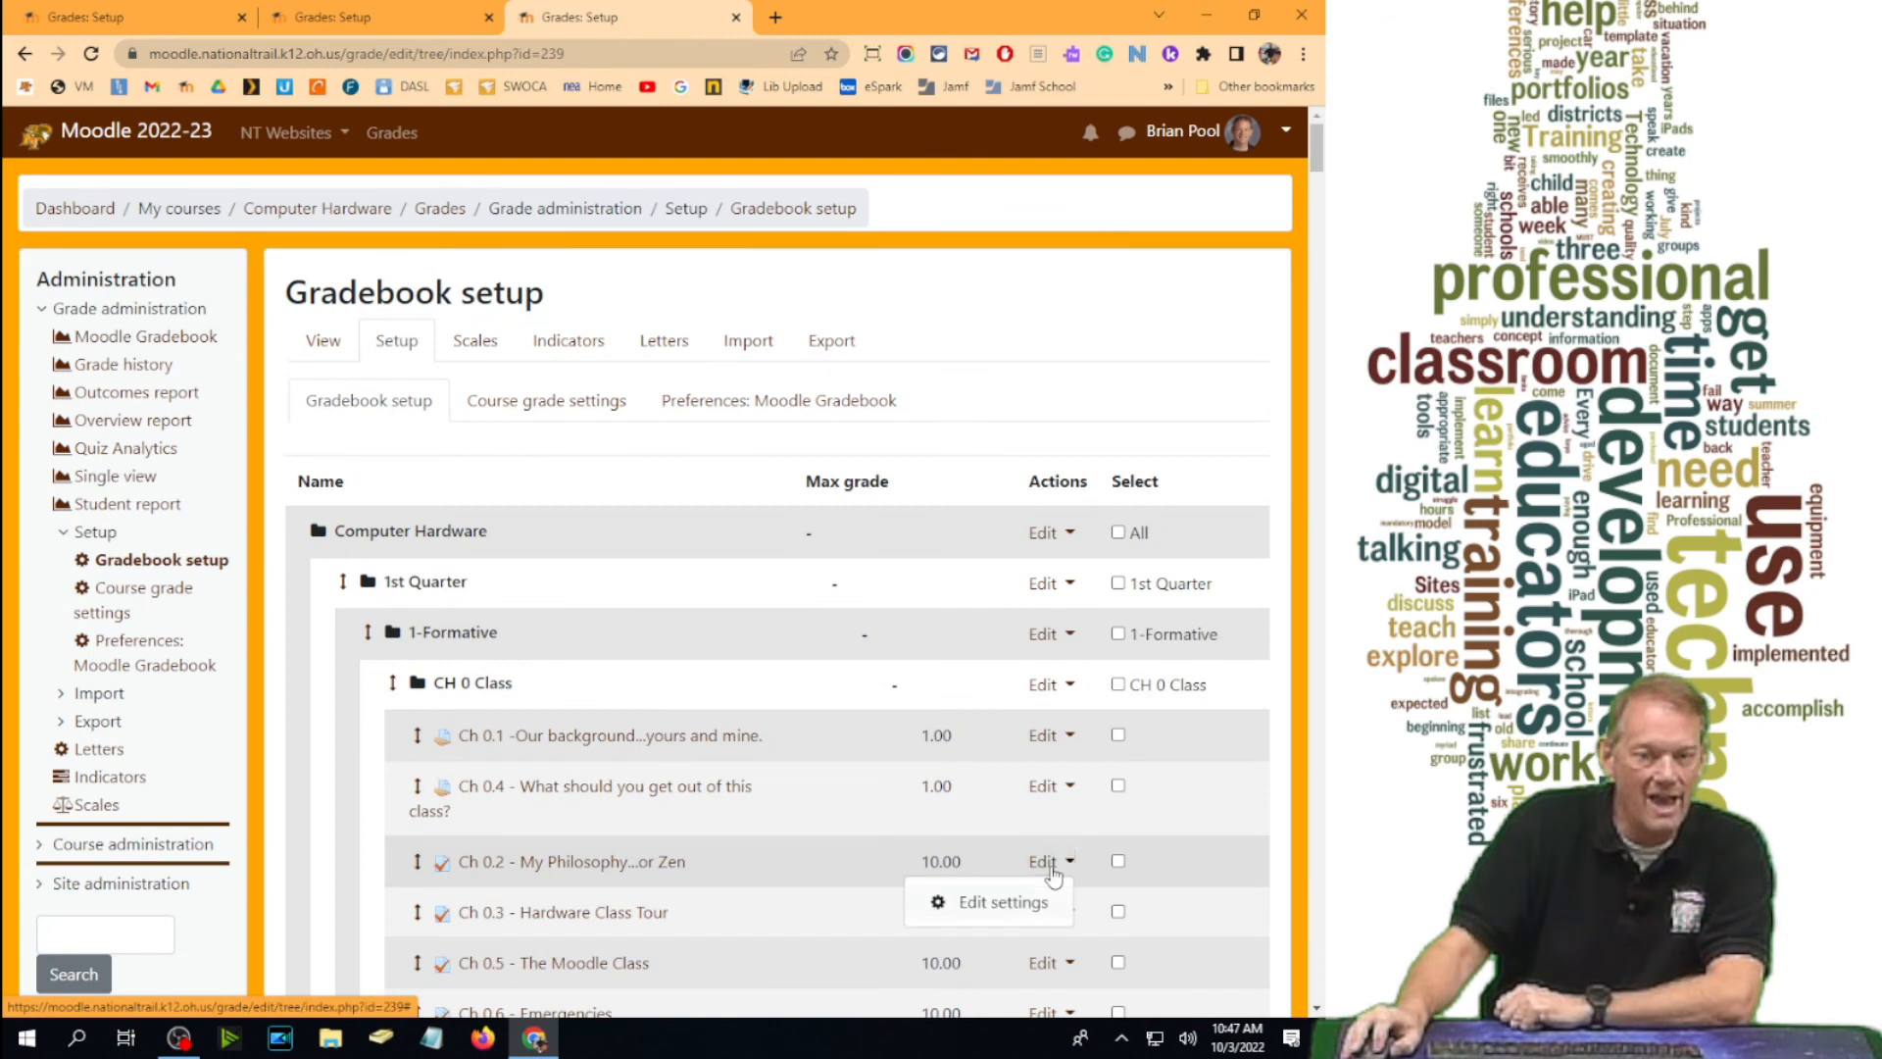
click(1029, 902)
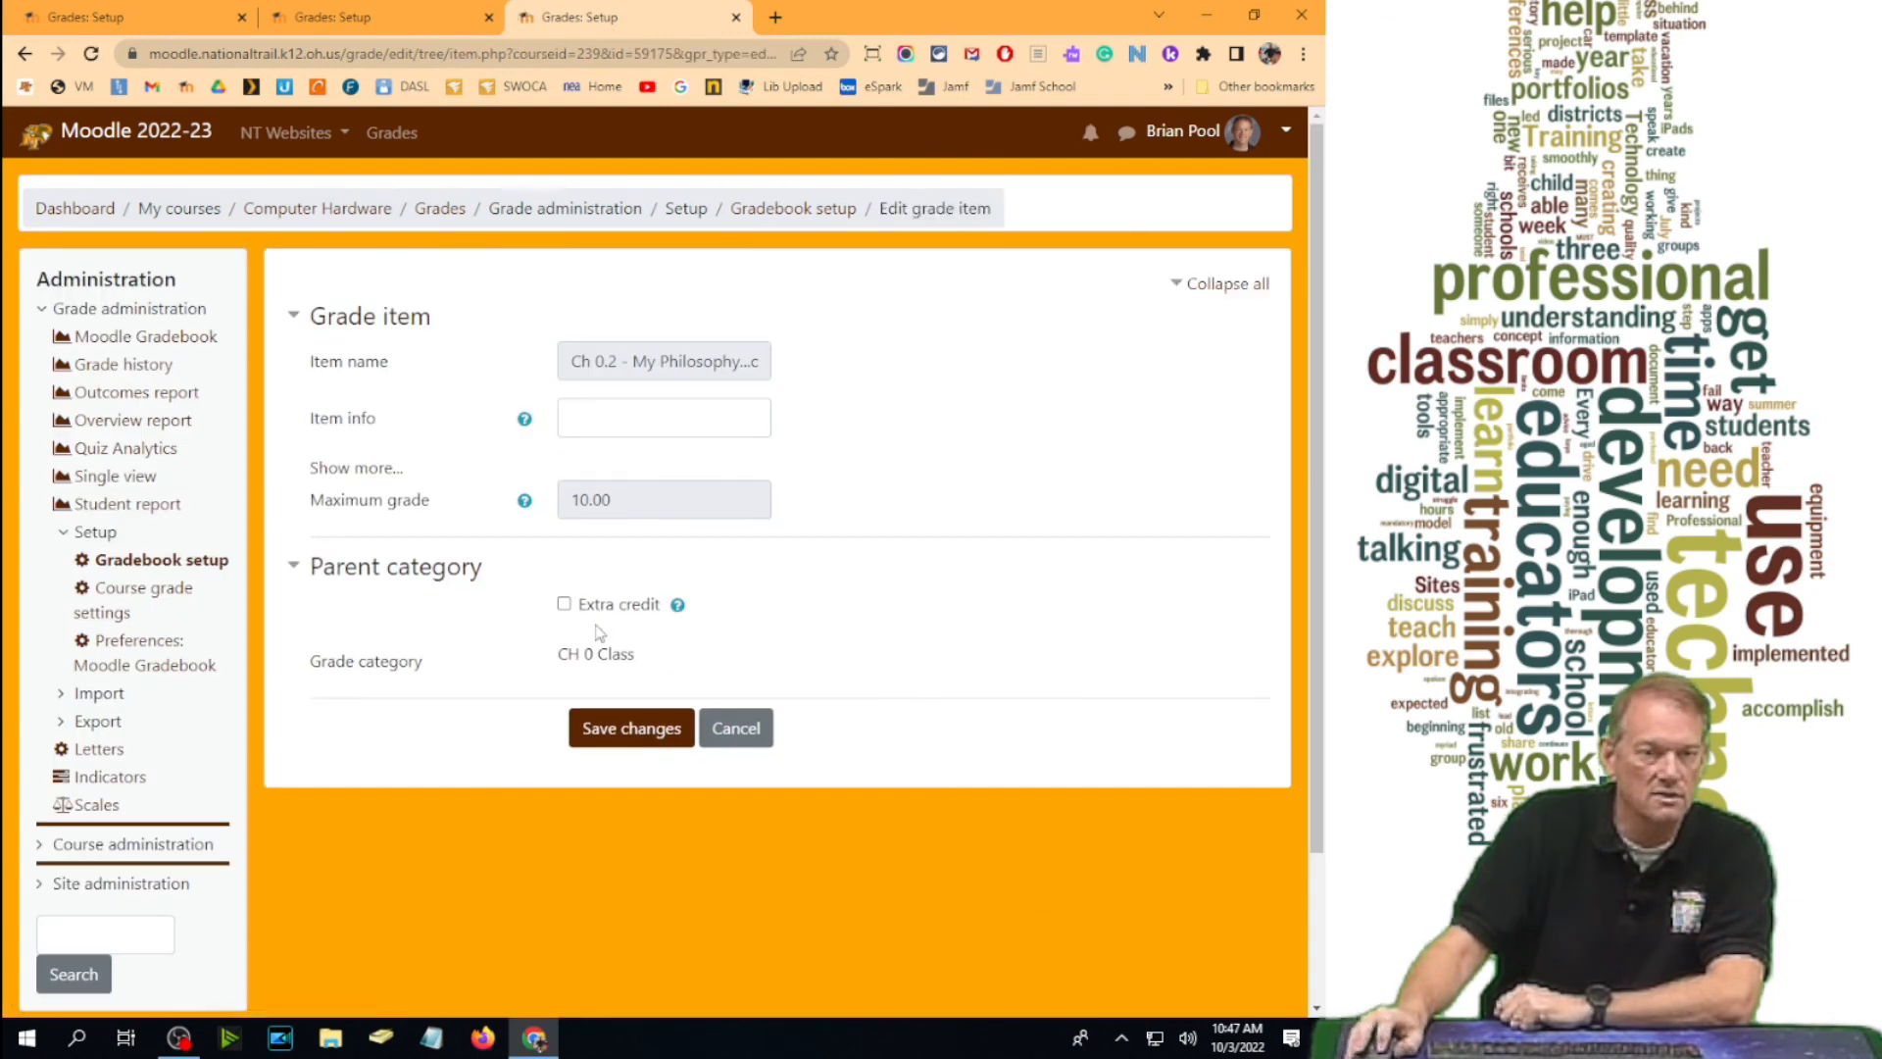
click(743, 732)
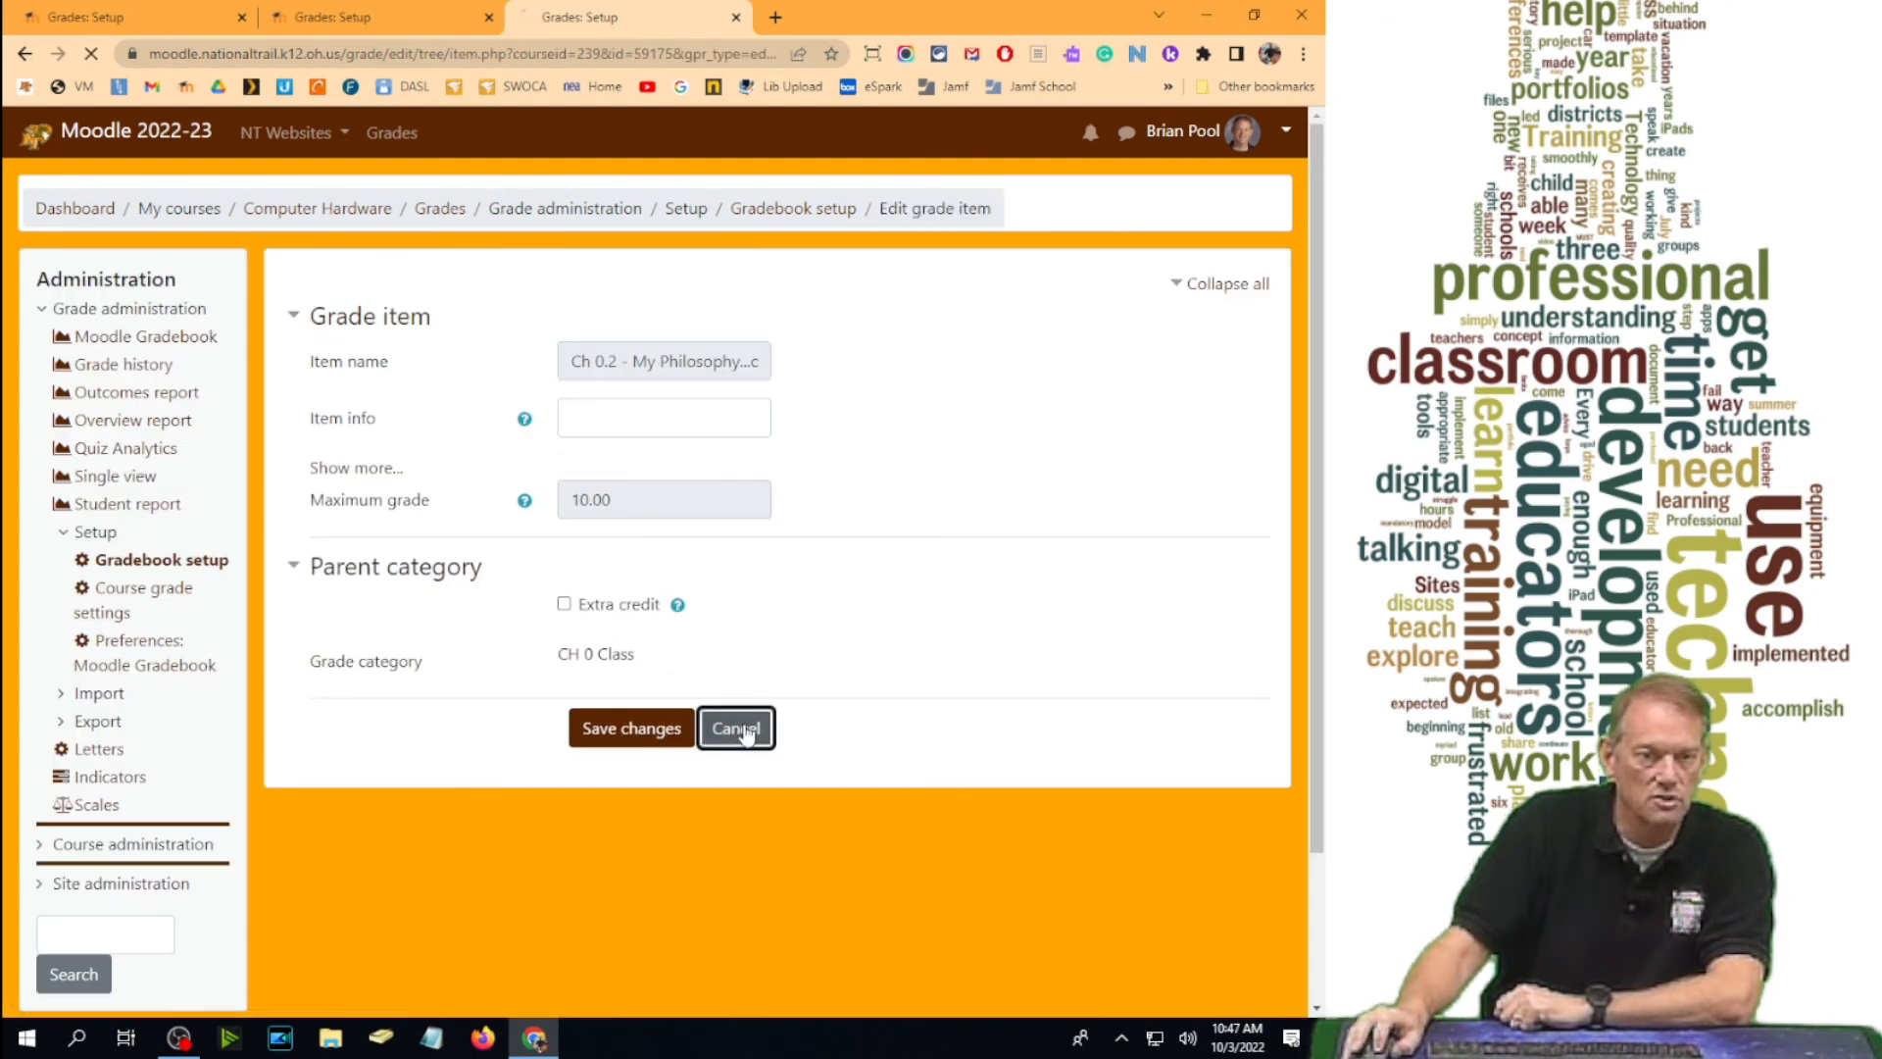